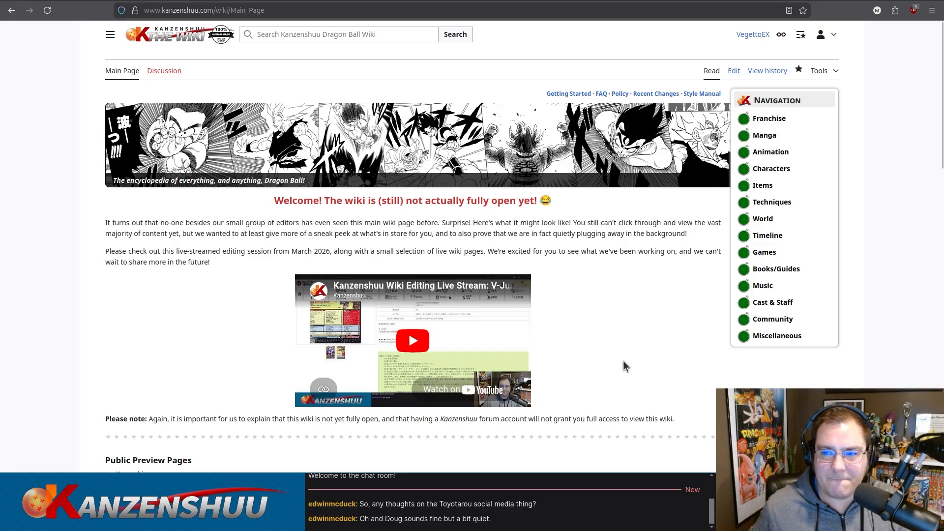
Search the wiki for "complete list of v-jump issues" and open the Complete List of V-Jump Issues page.
{"action": "left_click", "coordinate": [363, 36]}
{"action": "type", "text": "co"}
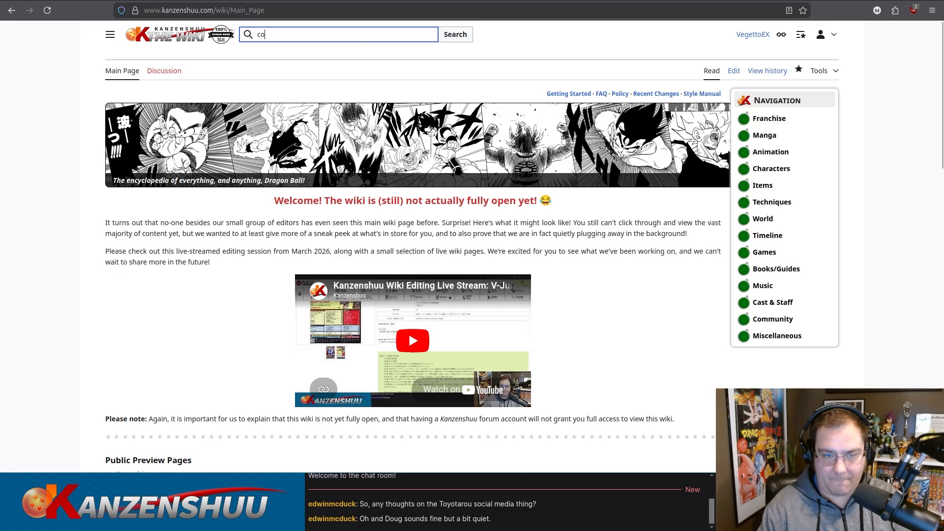
{"action": "type", "text": "mplete list"}
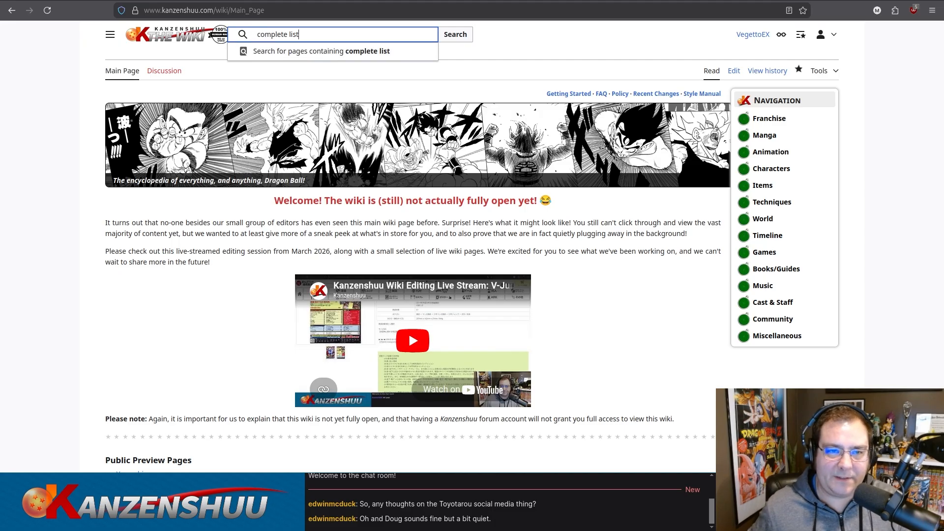
{"action": "type", "text": " of v"}
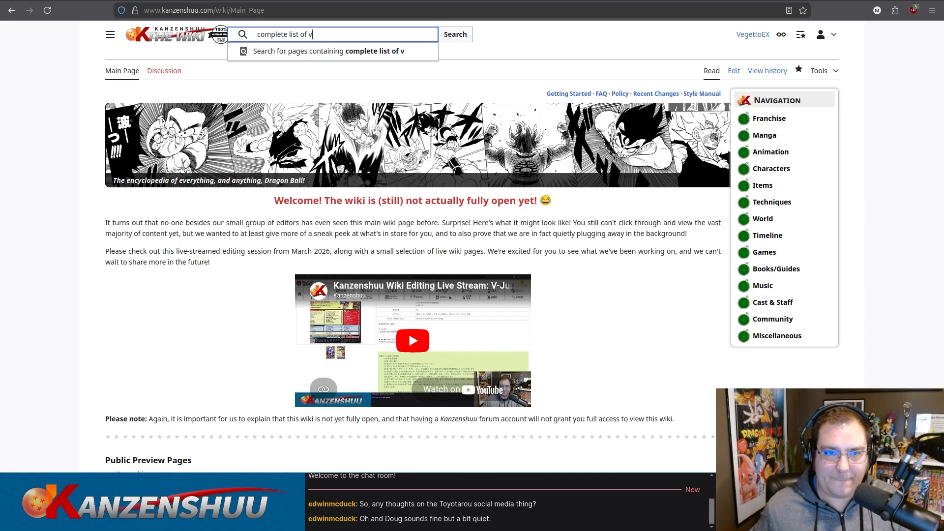
{"action": "type", "text": "-"}
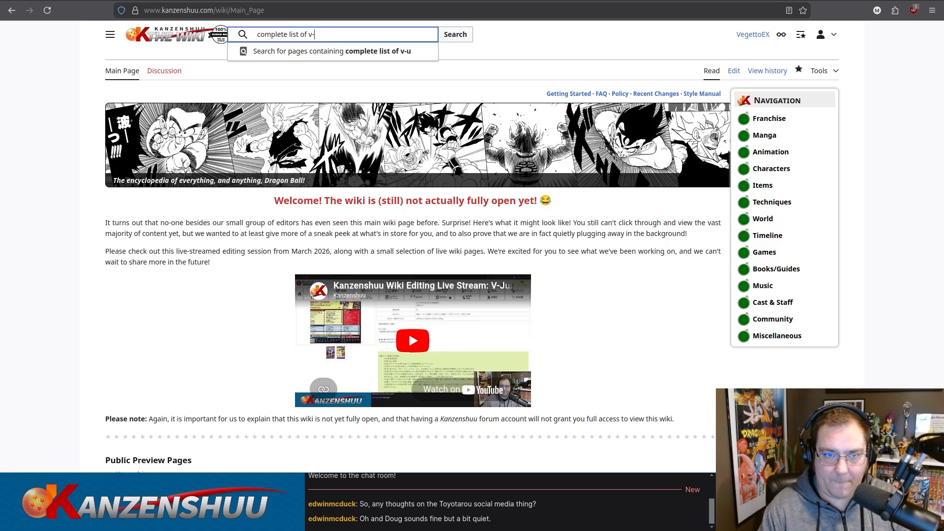
{"action": "type", "text": "jump issues"}
{"action": "key", "text": "Return"}
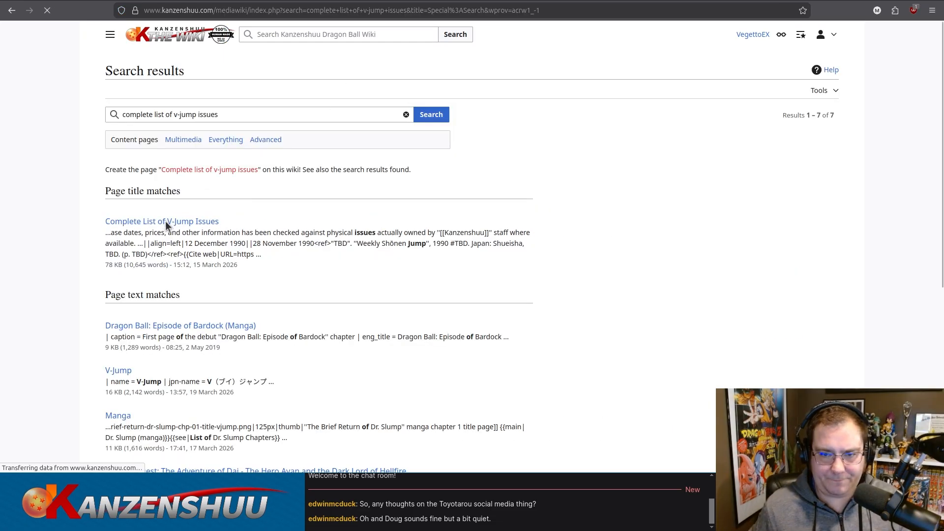
{"action": "left_click", "coordinate": [166, 221]}
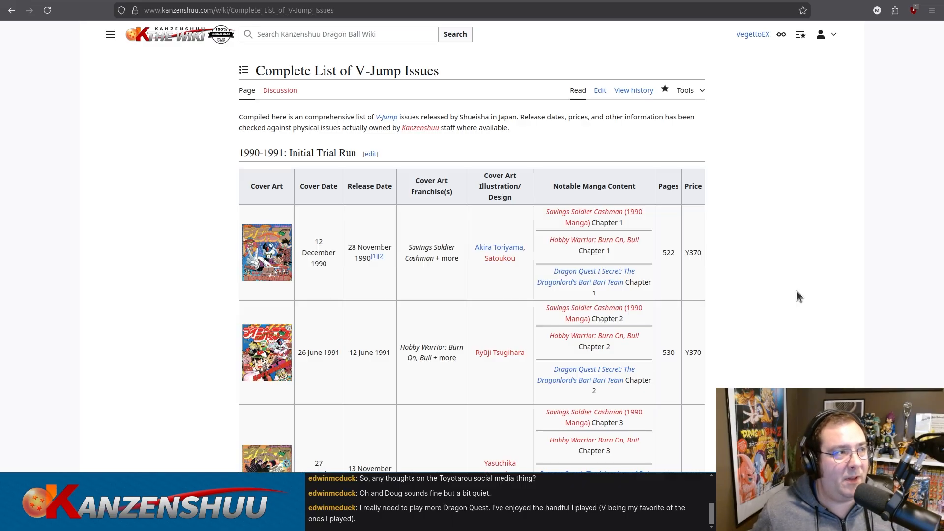
Look through the yearly issue tables from 1990 onward to see which years and entries still need filling in.
{"action": "scroll", "coordinate": [716, 205], "scroll_direction": "down", "scroll_amount": 15}
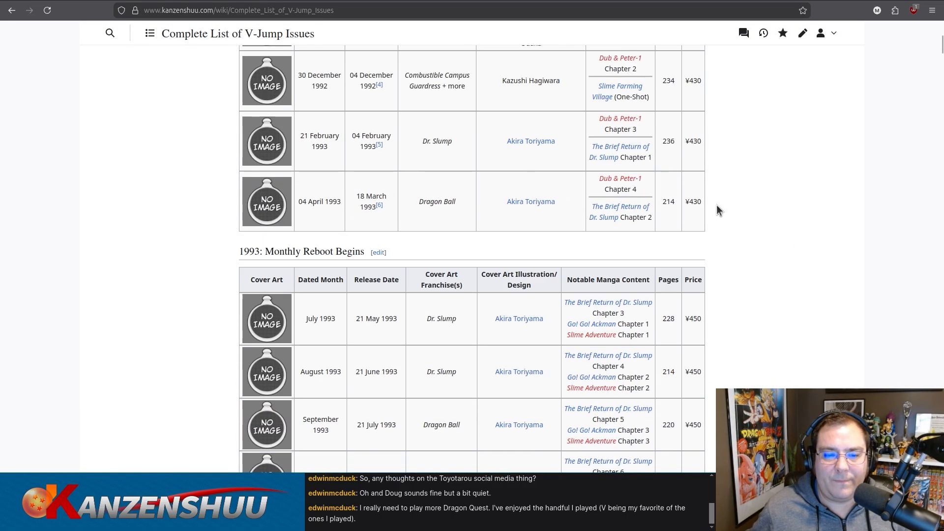
{"action": "scroll", "coordinate": [706, 204], "scroll_direction": "down", "scroll_amount": 20}
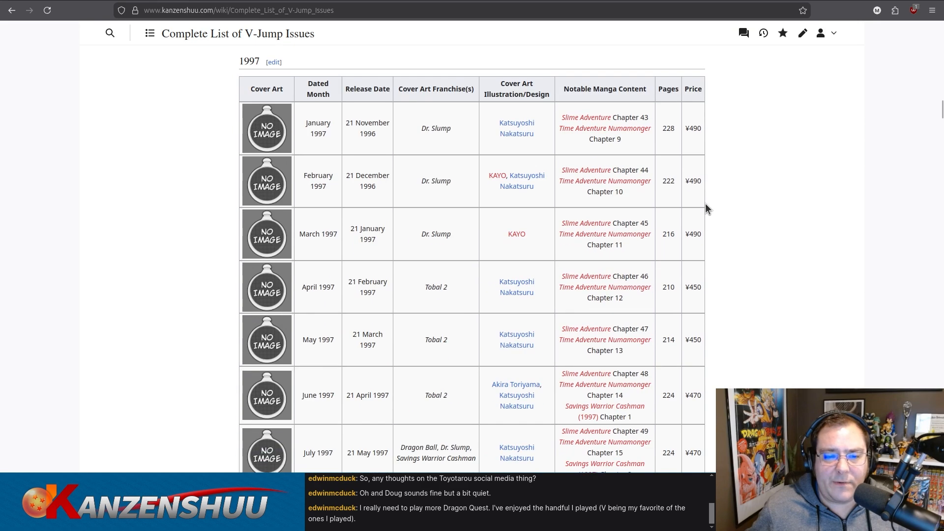
{"action": "scroll", "coordinate": [706, 208], "scroll_direction": "down", "scroll_amount": 20}
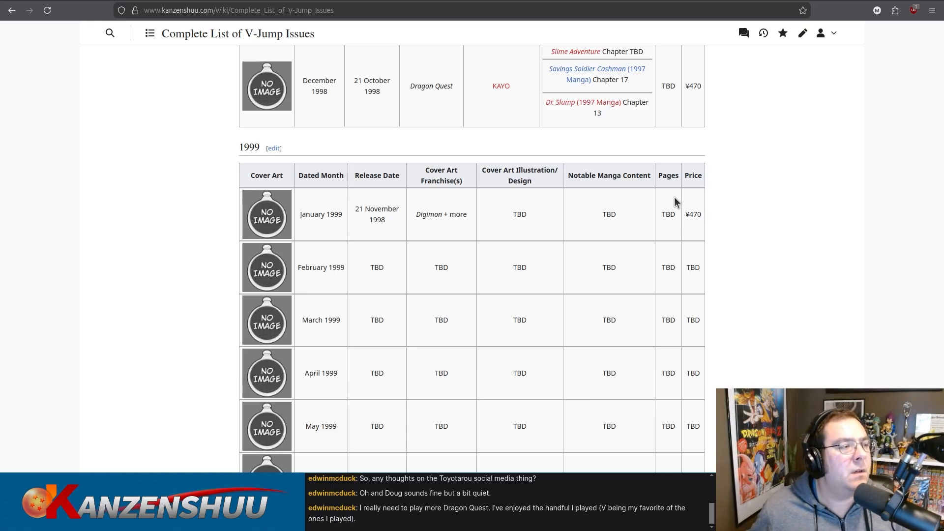
{"action": "scroll", "coordinate": [639, 237], "scroll_direction": "down", "scroll_amount": 20}
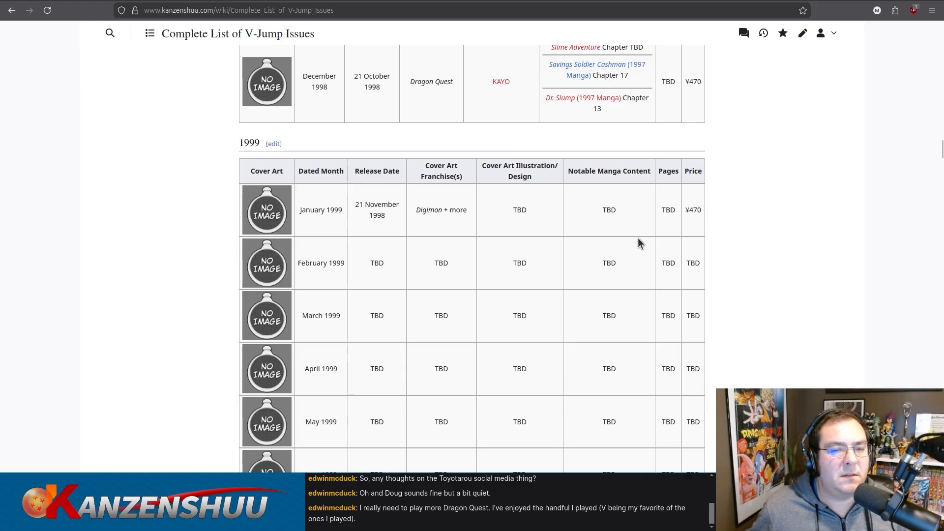
{"action": "scroll", "coordinate": [640, 238], "scroll_direction": "down", "scroll_amount": 10}
{"action": "scroll", "coordinate": [635, 238], "scroll_direction": "up", "scroll_amount": 12}
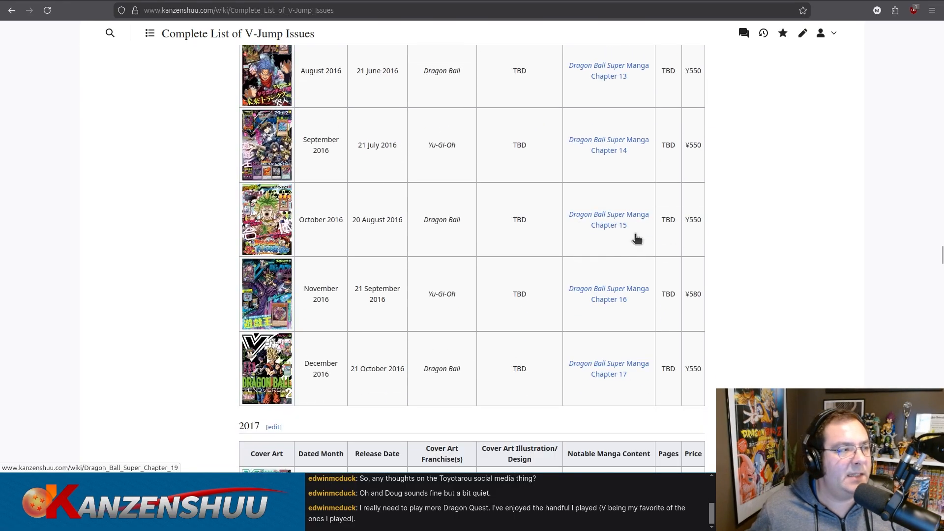
{"action": "scroll", "coordinate": [634, 237], "scroll_direction": "up", "scroll_amount": 20}
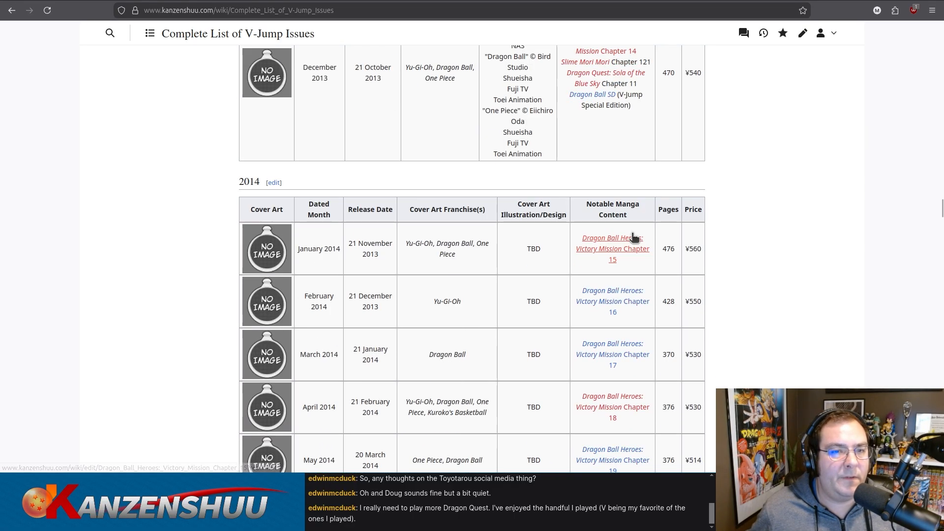
{"action": "scroll", "coordinate": [634, 238], "scroll_direction": "up", "scroll_amount": 20}
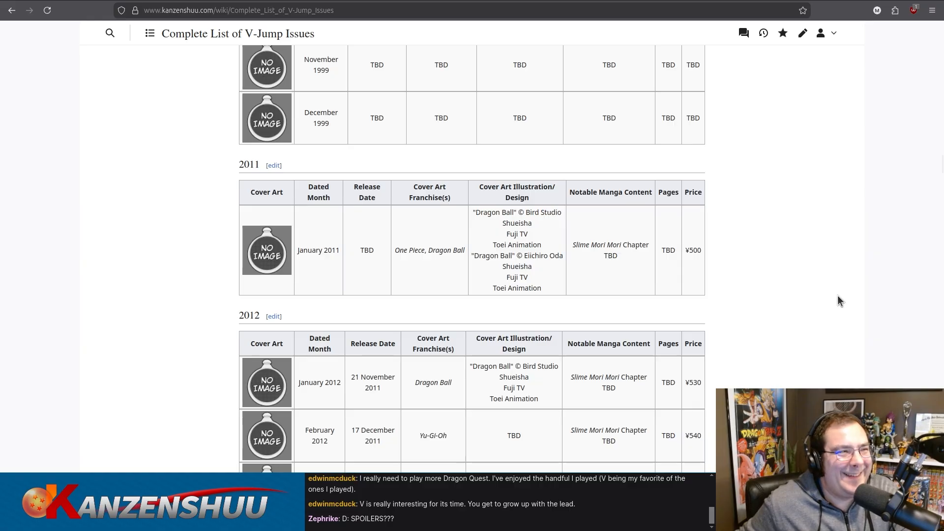
{"action": "scroll", "coordinate": [730, 216], "scroll_direction": "up", "scroll_amount": 3}
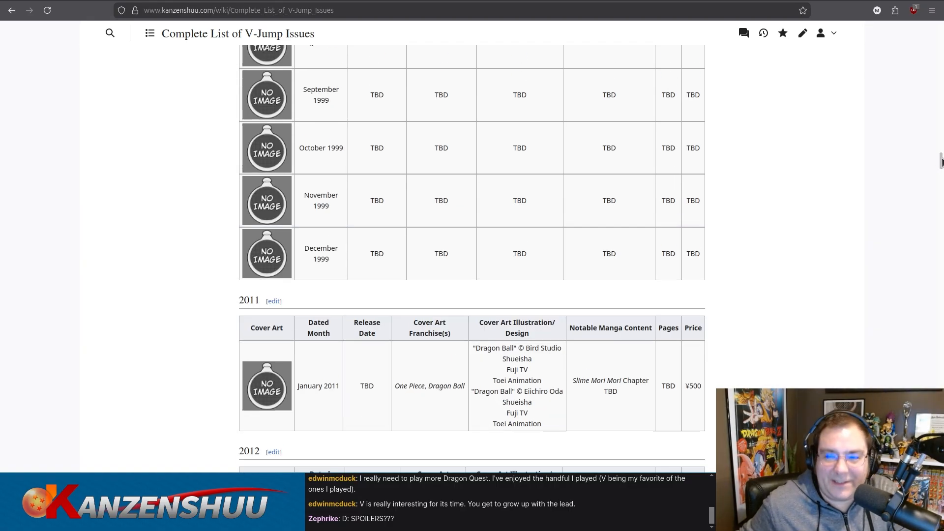
{"action": "left_click_drag", "start_coordinate": [941, 161], "coordinate": [941, 29]}
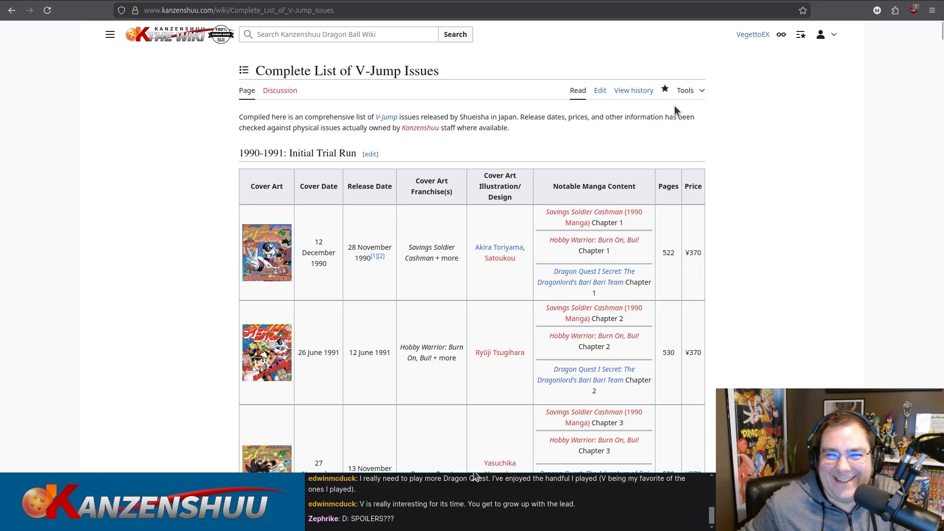
Open the whole page's source for editing and find "2012" in it.
{"action": "left_click", "coordinate": [602, 92]}
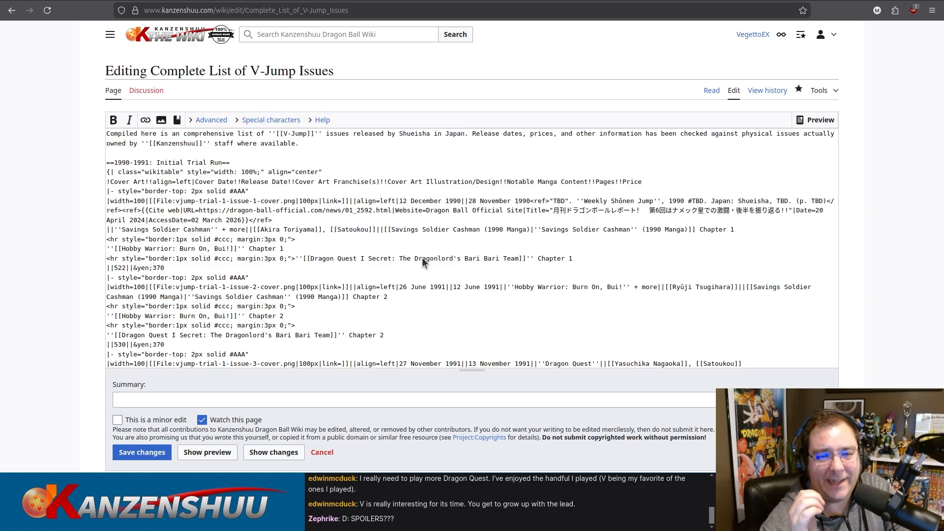
{"action": "left_click", "coordinate": [713, 269]}
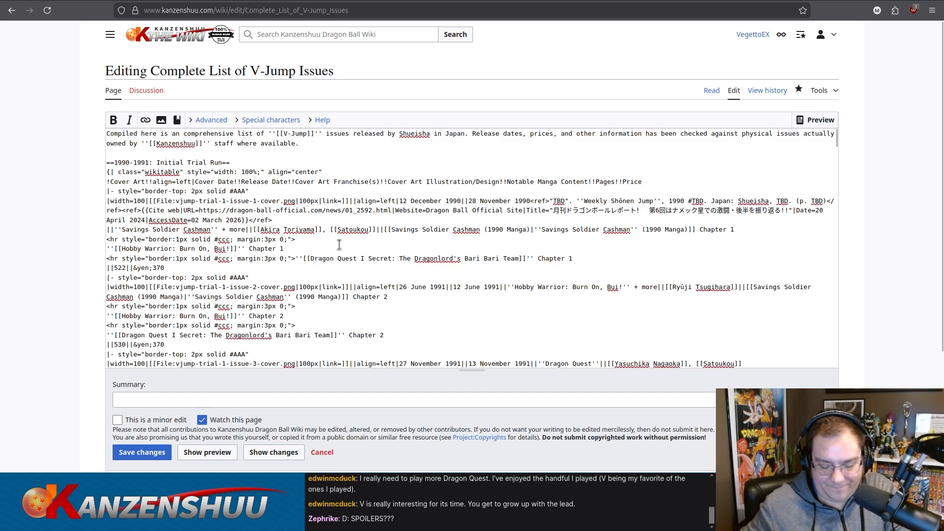
{"action": "key", "text": "ctrl+f"}
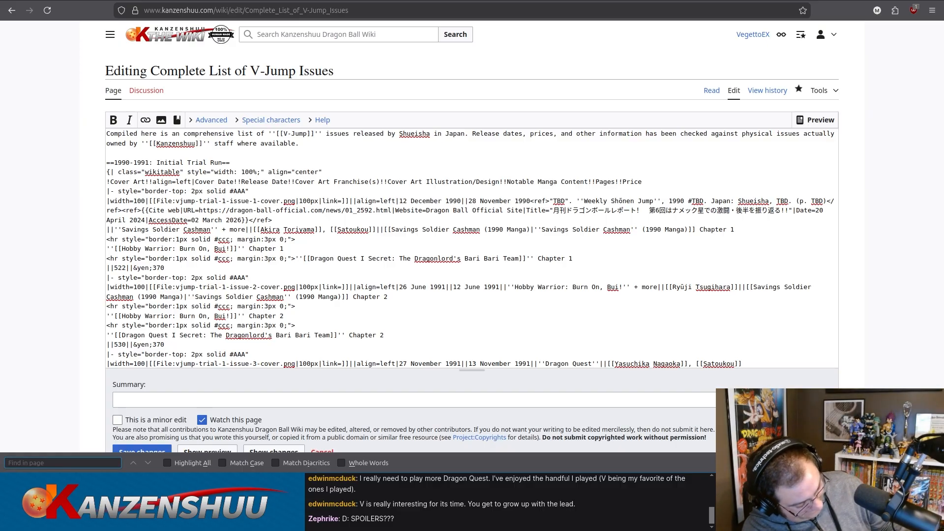
{"action": "type", "text": "20"}
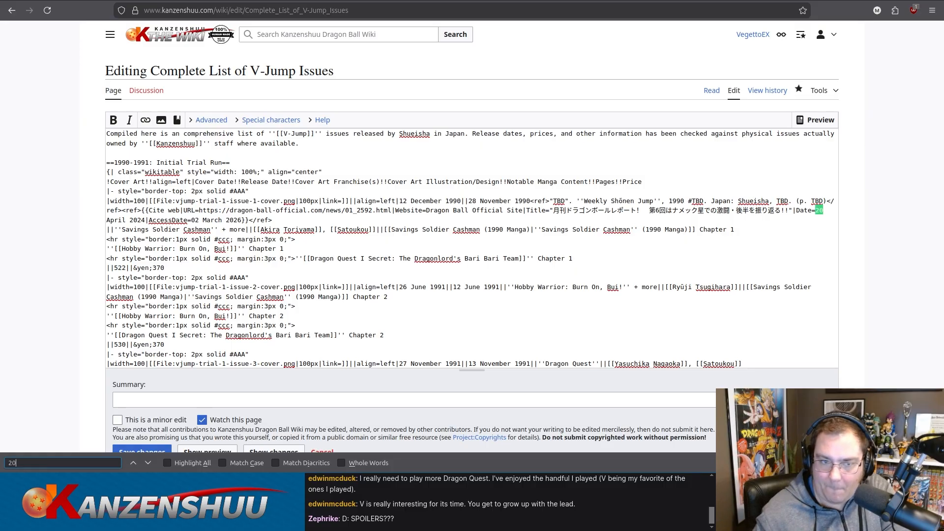
{"action": "type", "text": "12"}
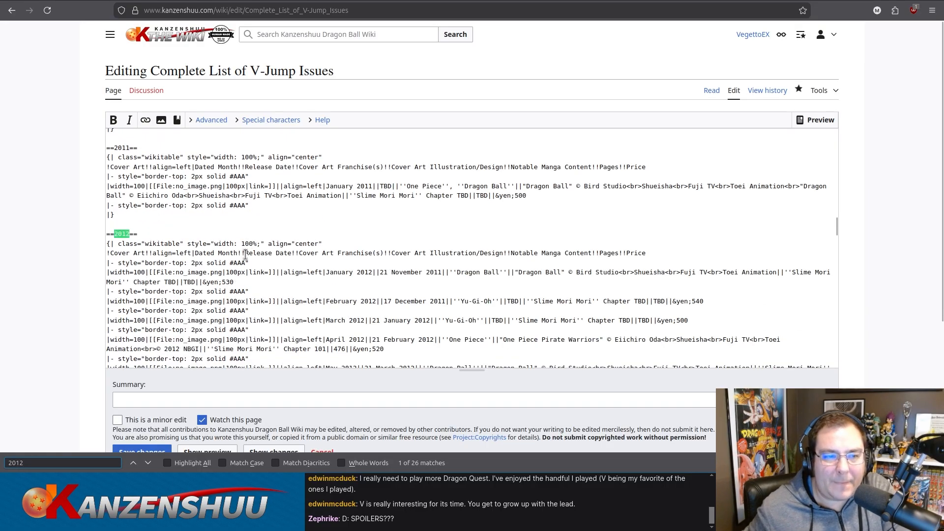
Copy the entire 2011 section, heading and table included, and paste the duplicate between the 1999 and 2011 sections.
{"action": "scroll", "coordinate": [158, 236], "scroll_direction": "up", "scroll_amount": 2}
{"action": "left_click_drag", "start_coordinate": [132, 266], "coordinate": [104, 199]}
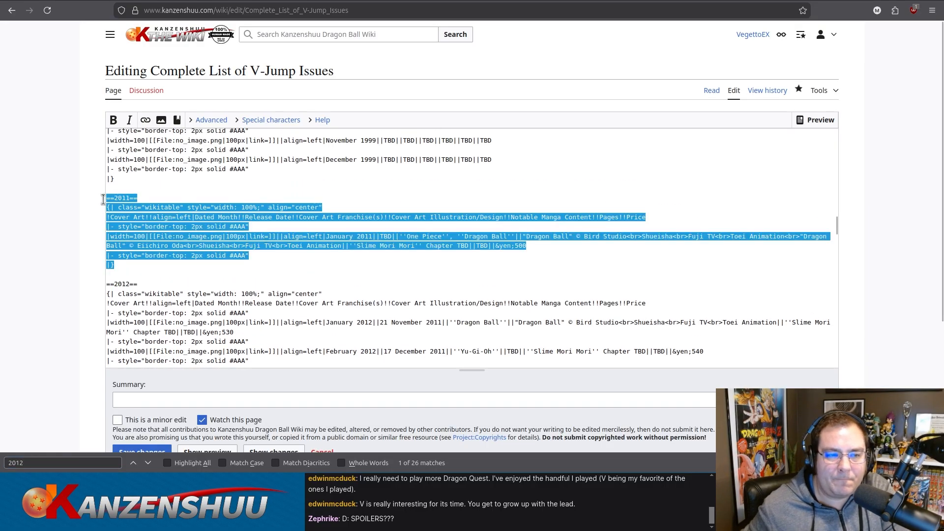
{"action": "key", "text": "ctrl+c"}
{"action": "left_click", "coordinate": [152, 183]}
{"action": "key", "text": "Return"}
{"action": "key", "text": "ctrl+v"}
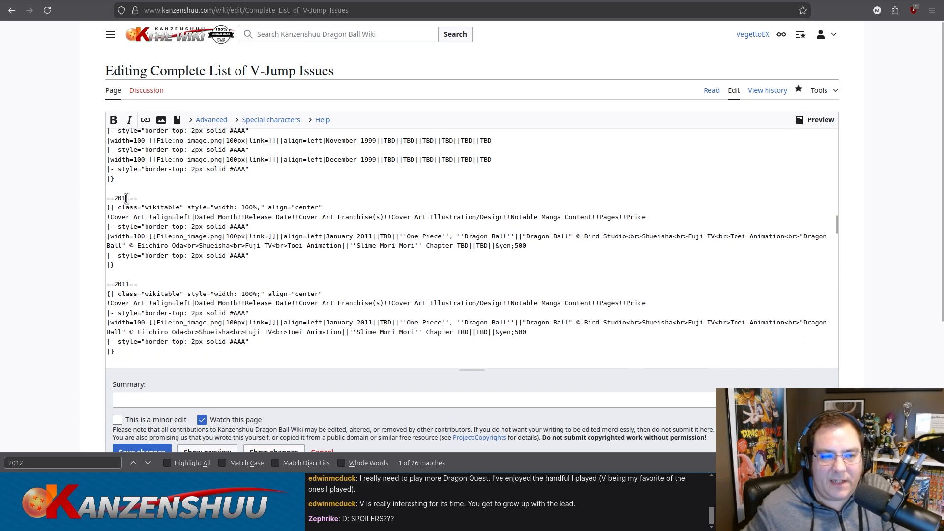
Change the heading of the upper duplicated section to 2010 and save the page changes.
{"action": "left_click_drag", "start_coordinate": [126, 199], "coordinate": [129, 199]}
{"action": "type", "text": "0"}
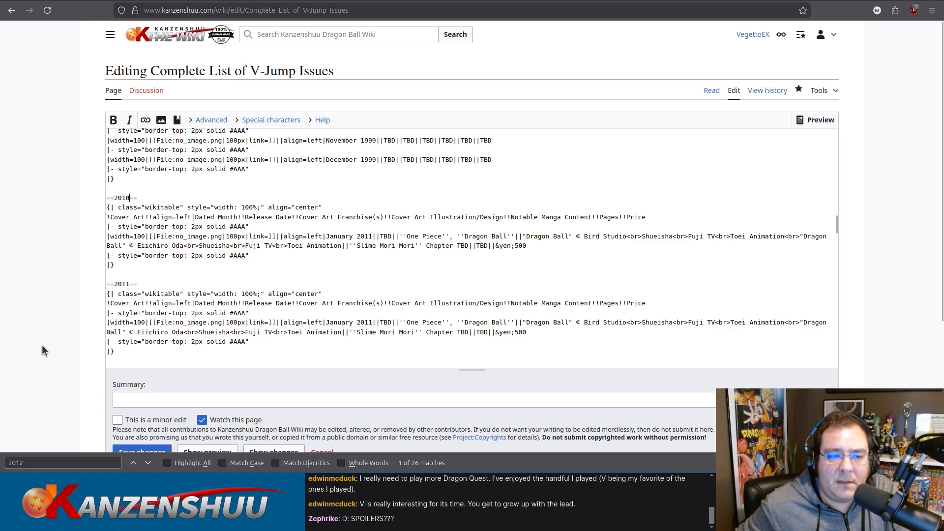
{"action": "scroll", "coordinate": [17, 312], "scroll_direction": "down", "scroll_amount": 3}
{"action": "left_click", "coordinate": [134, 319]}
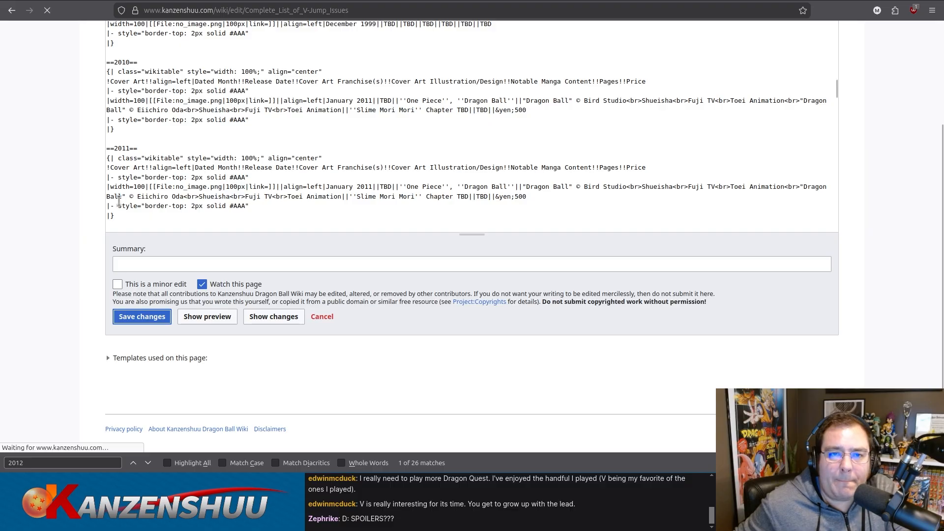
Switch to the Mandarake results for Vジャンプ 1998 and open the Vジャンプ98/04 listing.
{"action": "left_click", "coordinate": [388, 0]}
{"action": "scroll", "coordinate": [370, 243], "scroll_direction": "down", "scroll_amount": 1}
{"action": "scroll", "coordinate": [370, 243], "scroll_direction": "down", "scroll_amount": 3}
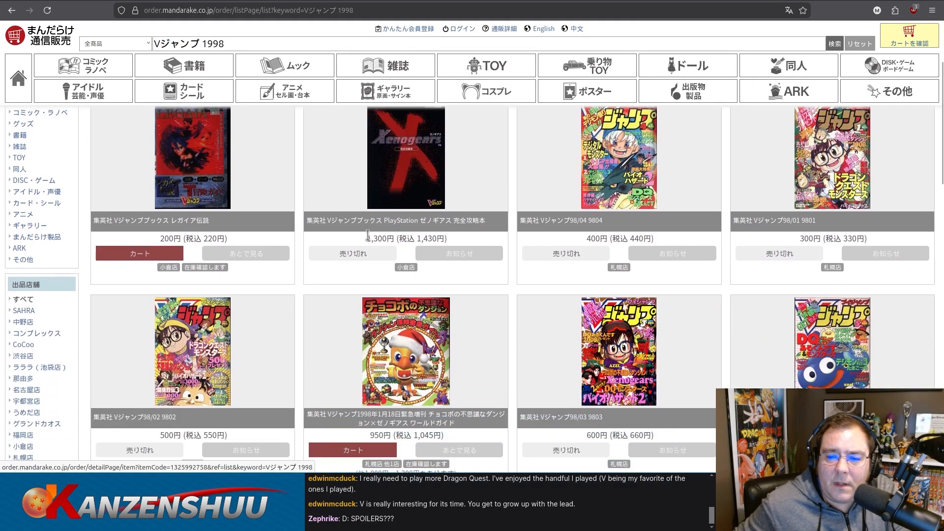
{"action": "scroll", "coordinate": [578, 216], "scroll_direction": "up", "scroll_amount": 2}
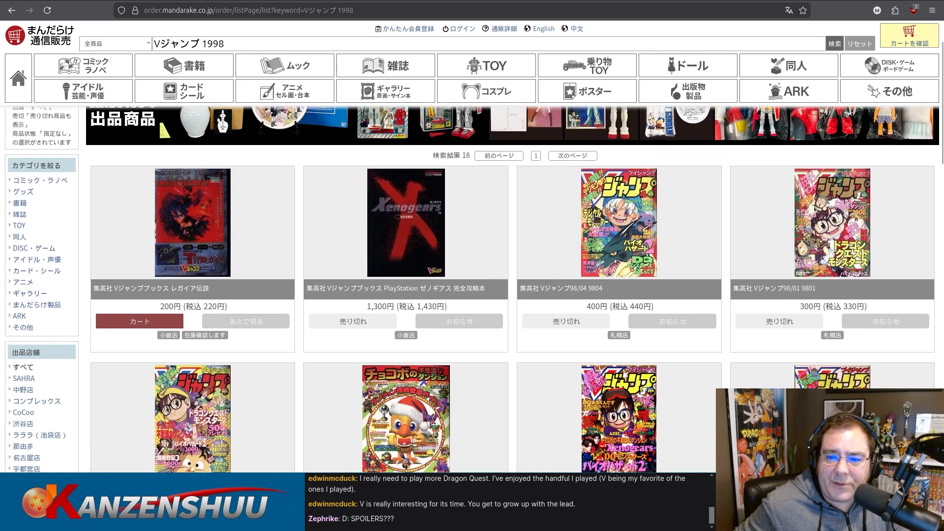
{"action": "left_click", "coordinate": [638, 226]}
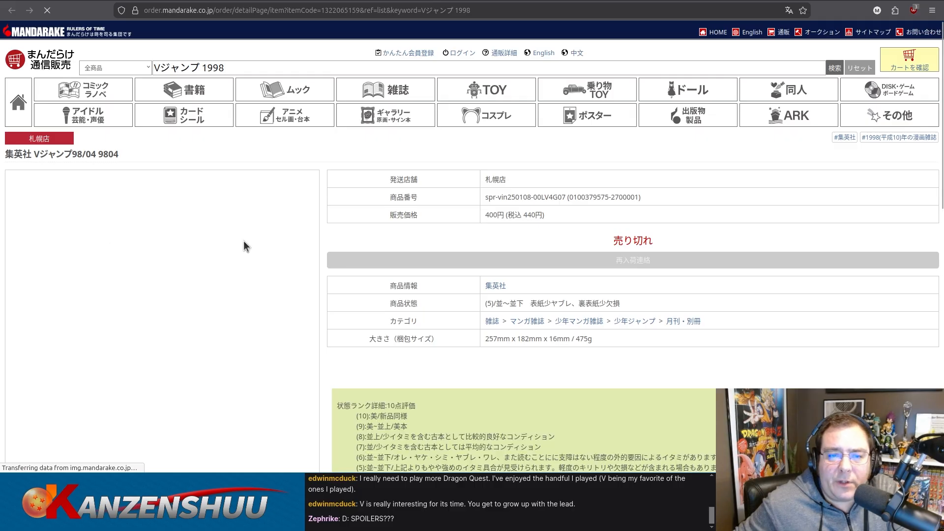
Examine the listing's cover and contents-page photos, enlarging the notice about the next issue's release date.
{"action": "scroll", "coordinate": [415, 225], "scroll_direction": "down", "scroll_amount": 3}
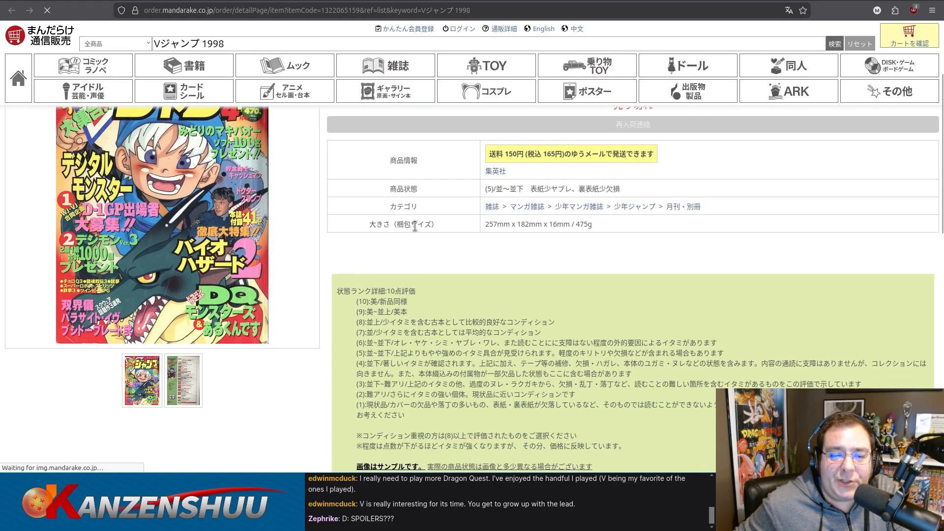
{"action": "scroll", "coordinate": [335, 227], "scroll_direction": "up", "scroll_amount": 2}
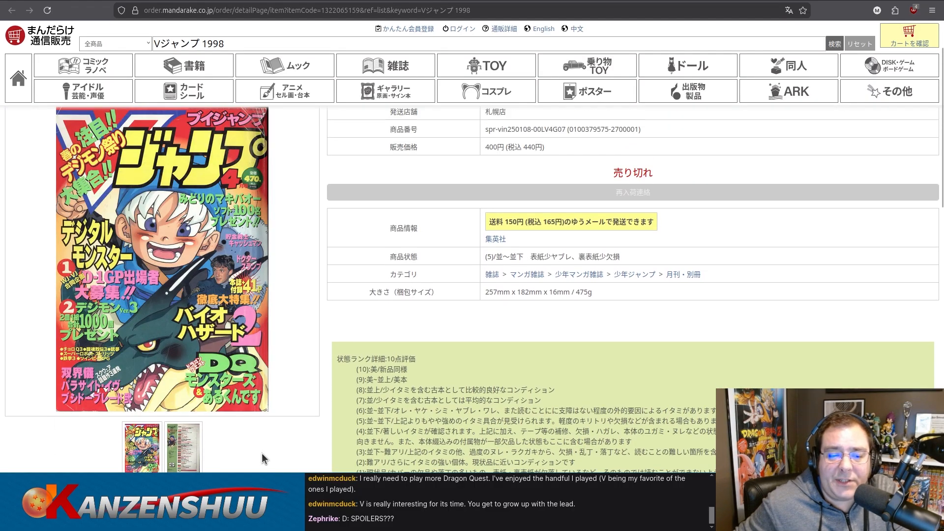
{"action": "scroll", "coordinate": [273, 450], "scroll_direction": "down", "scroll_amount": 3}
{"action": "left_click", "coordinate": [190, 392]}
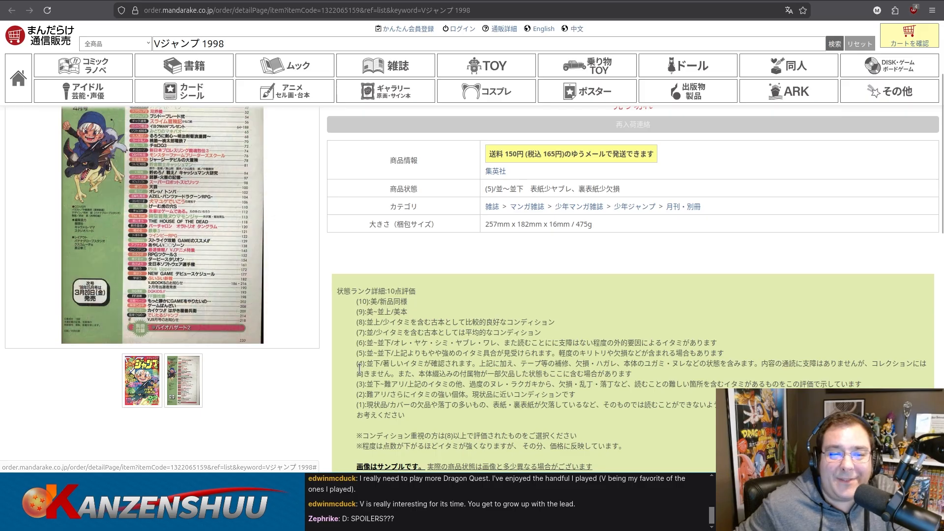
{"action": "scroll", "coordinate": [385, 341], "scroll_direction": "up", "scroll_amount": 3}
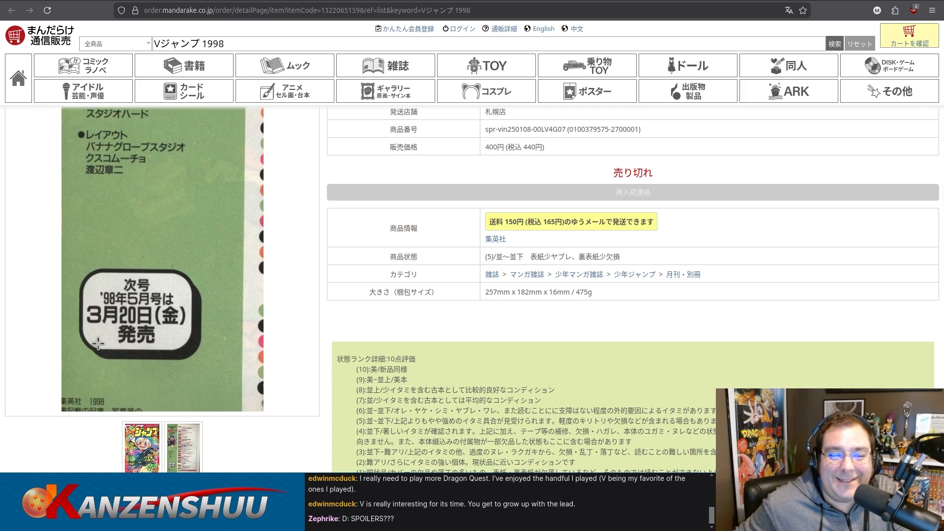
{"action": "scroll", "coordinate": [290, 447], "scroll_direction": "down", "scroll_amount": 1}
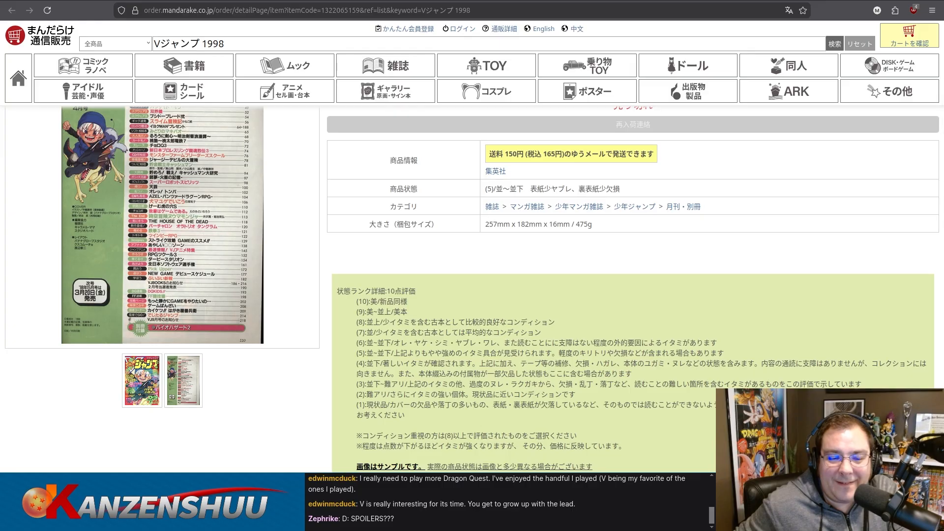
Return to the wiki's Complete List of V-Jump Issues page, find the 2010 section and open it for editing.
{"action": "left_click", "coordinate": [375, 0]}
{"action": "left_click", "coordinate": [375, 1]}
{"action": "left_click", "coordinate": [344, 1]}
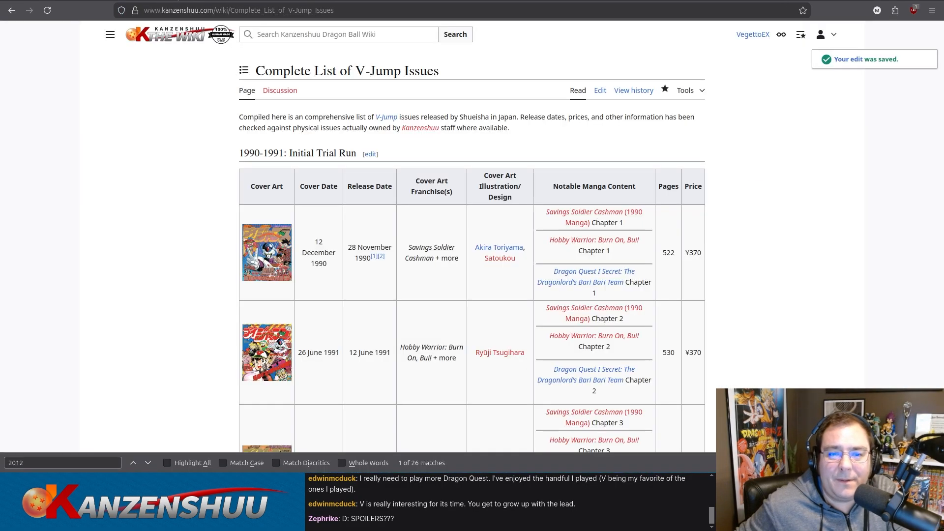
{"action": "scroll", "coordinate": [42, 234], "scroll_direction": "down", "scroll_amount": 10}
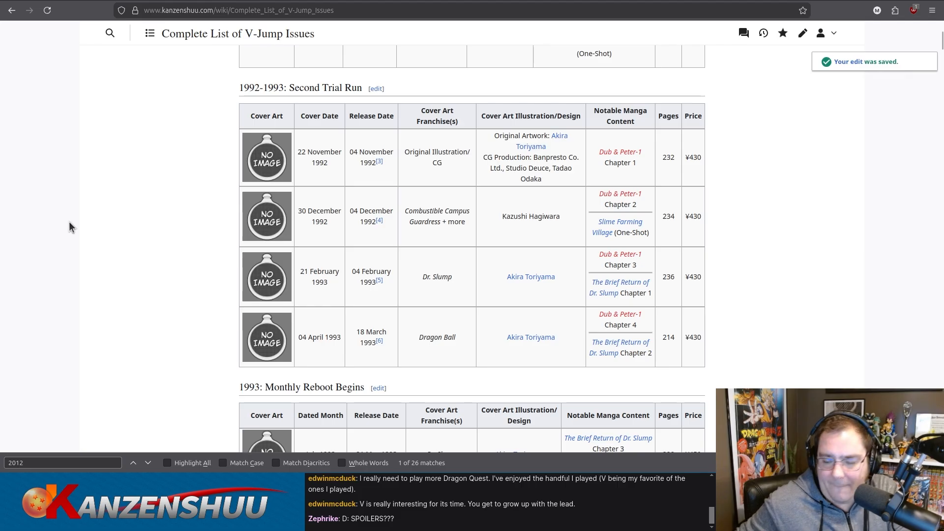
{"action": "key", "text": "ctrl+f"}
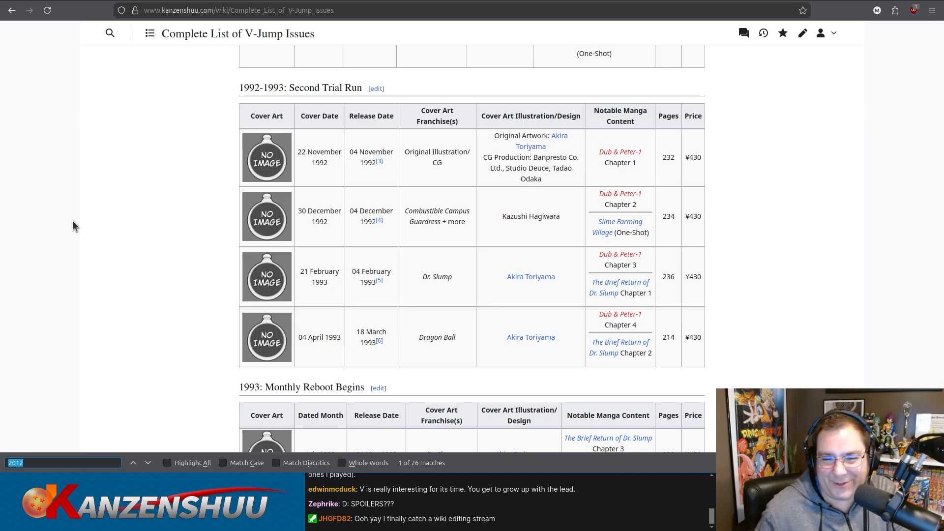
{"action": "type", "text": "2010"}
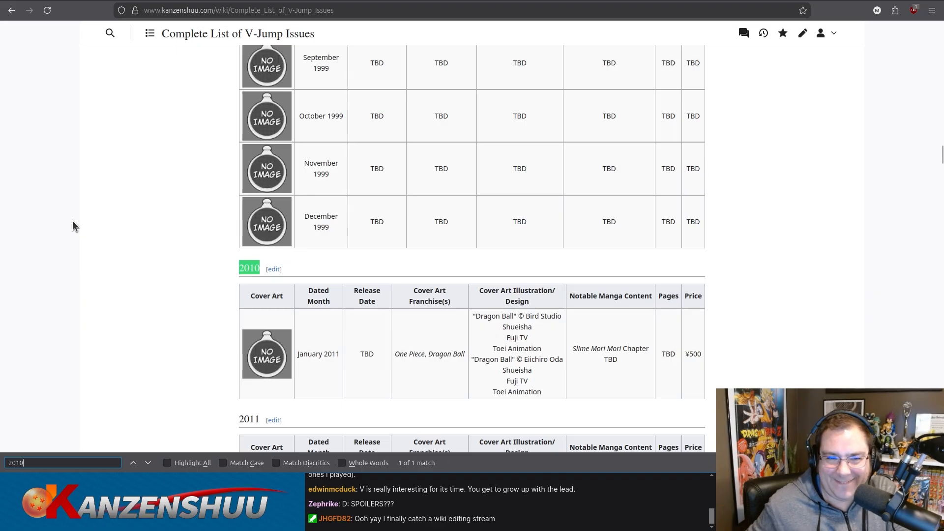
{"action": "left_click", "coordinate": [274, 270]}
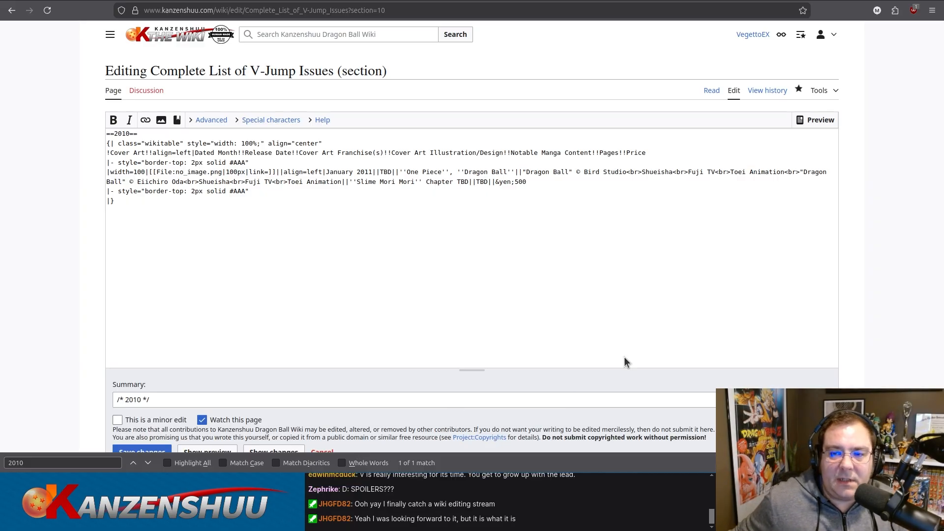
{"action": "left_click", "coordinate": [736, 310]}
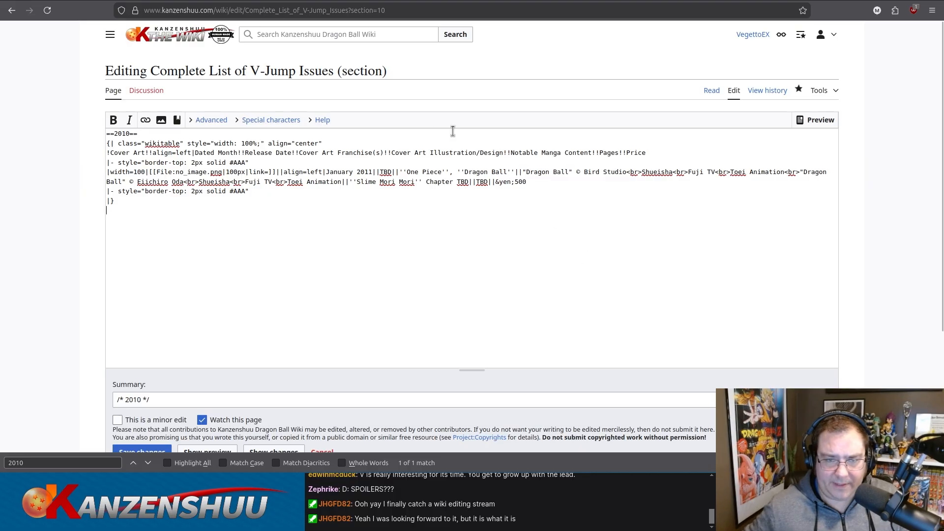
Date the 2010 section's issue row January 2010 with release date 21 November 2009, and replace its cover illustration credits with TBD.
{"action": "left_click_drag", "start_coordinate": [372, 171], "coordinate": [370, 172]}
{"action": "type", "text": "0"}
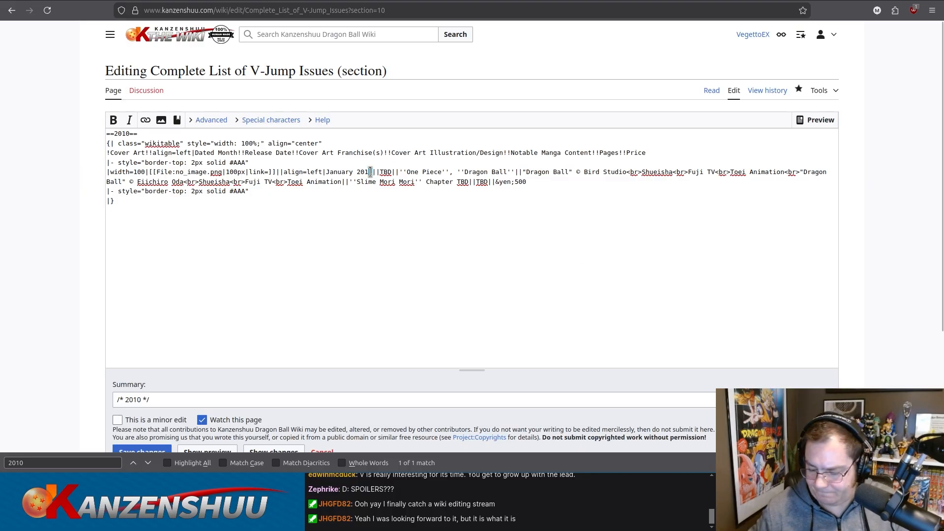
{"action": "double_click", "coordinate": [387, 171]}
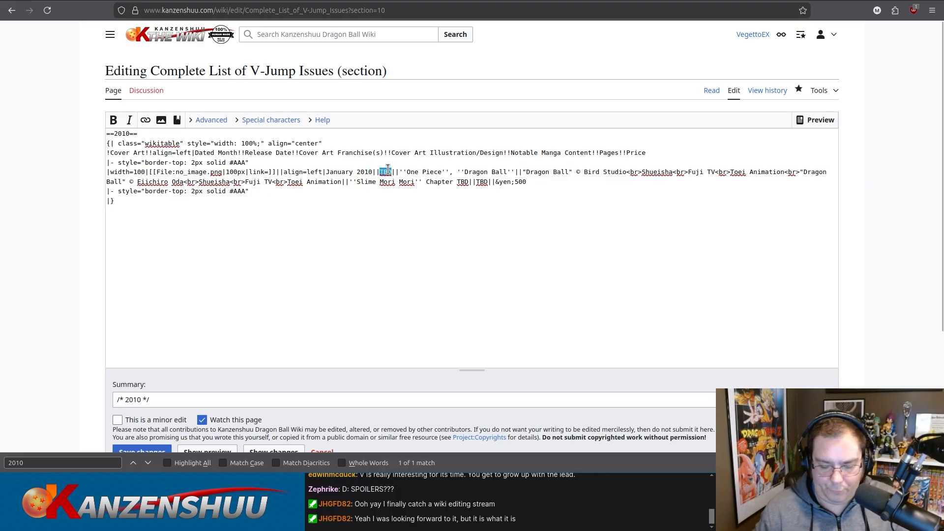
{"action": "type", "text": "21 November 2009"}
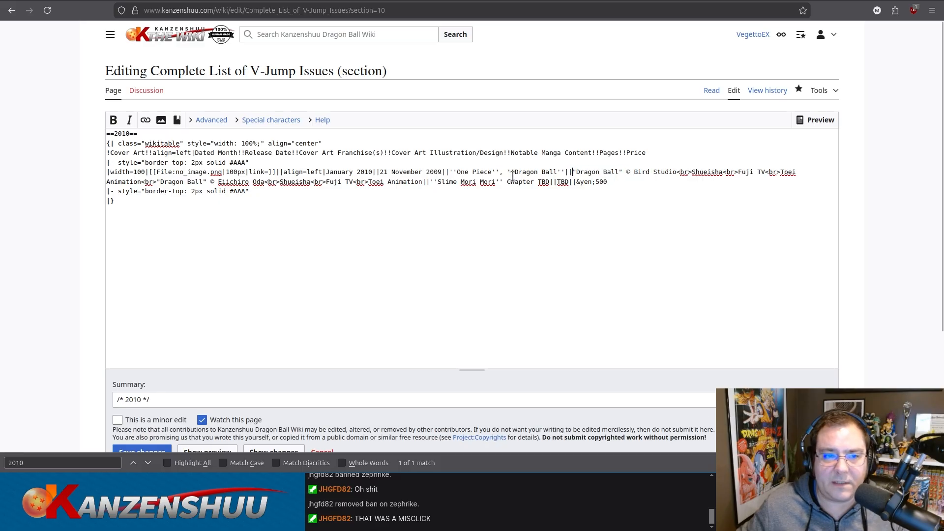
{"action": "left_click_drag", "start_coordinate": [572, 172], "coordinate": [413, 178]}
{"action": "type", "text": "TBD"}
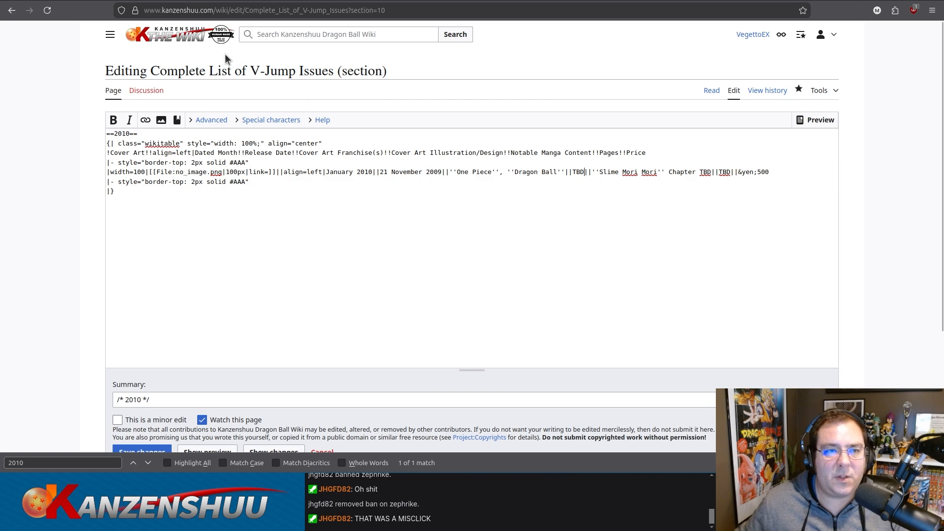
Look up the Osamu Kaneko wiki page and examine the serialization timeframes and chapter counts in its manga table.
{"action": "left_click", "coordinate": [179, 38]}
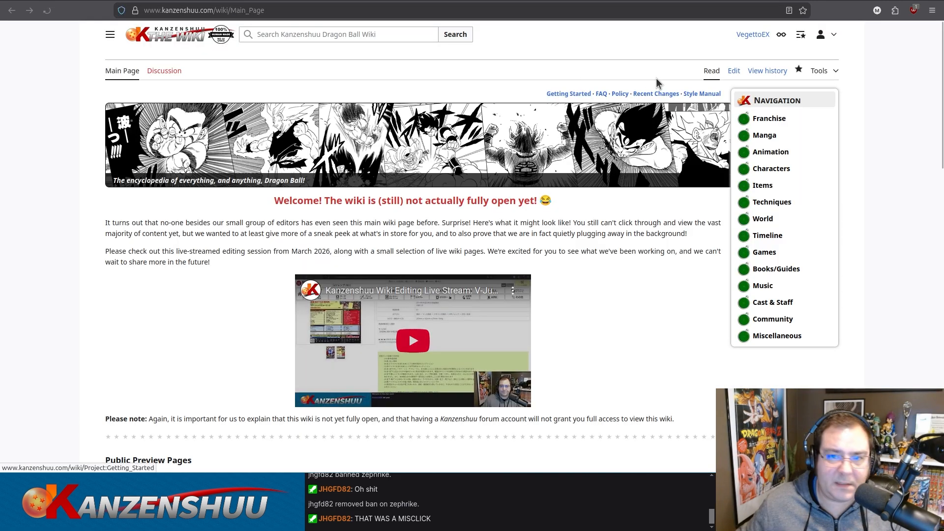
{"action": "left_click", "coordinate": [415, 32]}
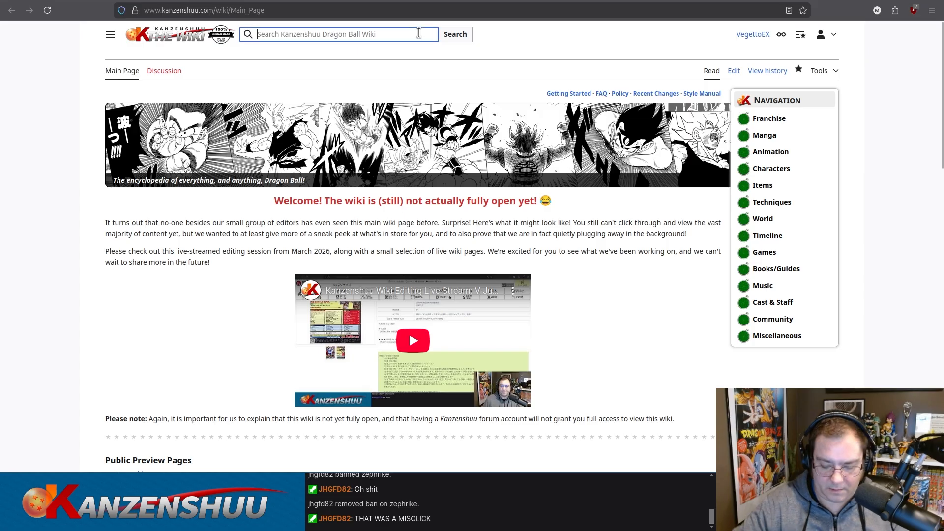
{"action": "type", "text": "osamu kaneko"}
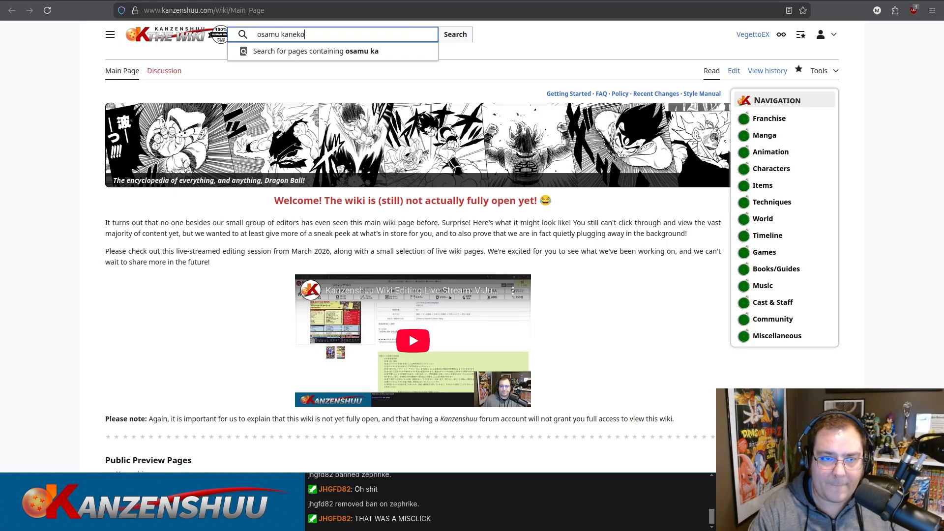
{"action": "key", "text": "Return"}
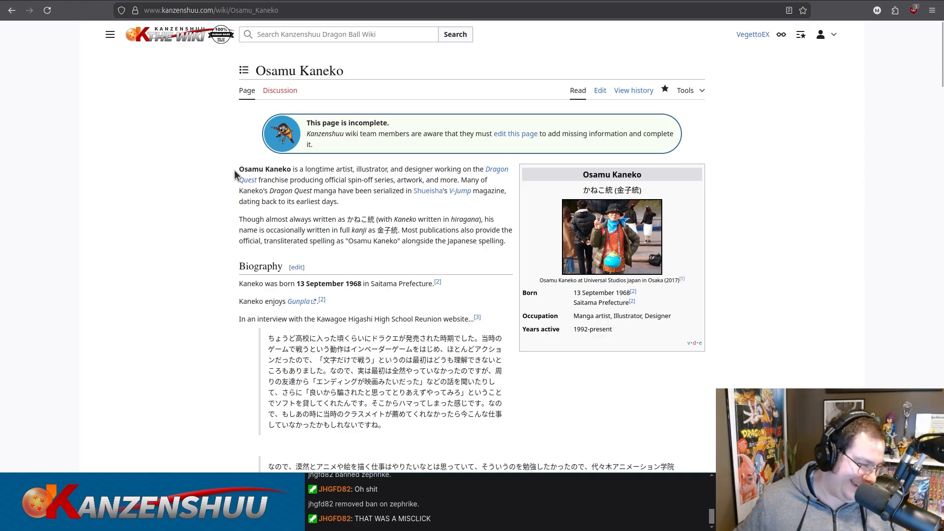
{"action": "scroll", "coordinate": [224, 182], "scroll_direction": "down", "scroll_amount": 4}
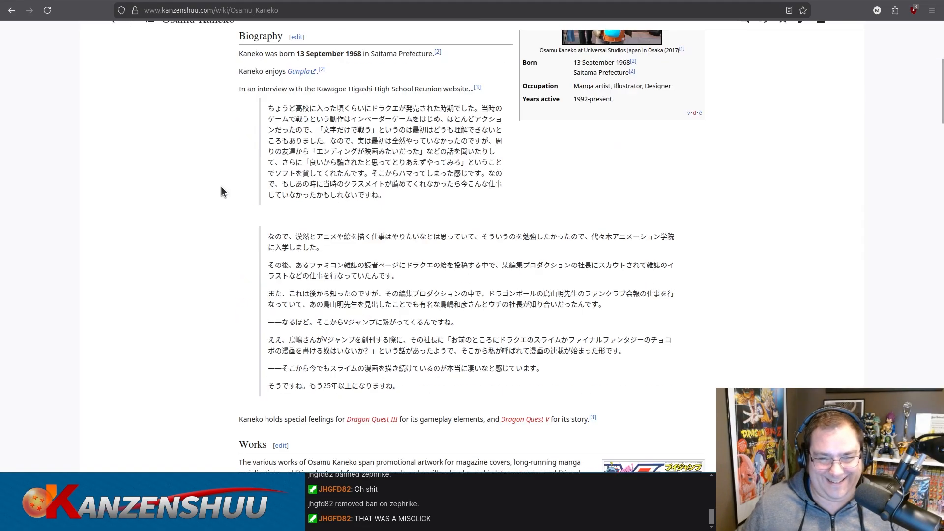
{"action": "scroll", "coordinate": [220, 187], "scroll_direction": "down", "scroll_amount": 5}
{"action": "scroll", "coordinate": [221, 187], "scroll_direction": "down", "scroll_amount": 10}
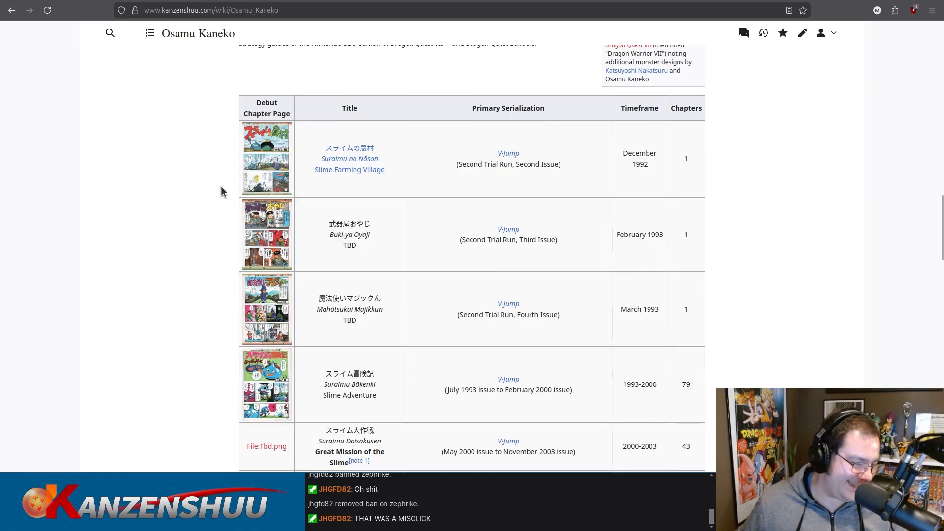
{"action": "scroll", "coordinate": [221, 187], "scroll_direction": "down", "scroll_amount": 3}
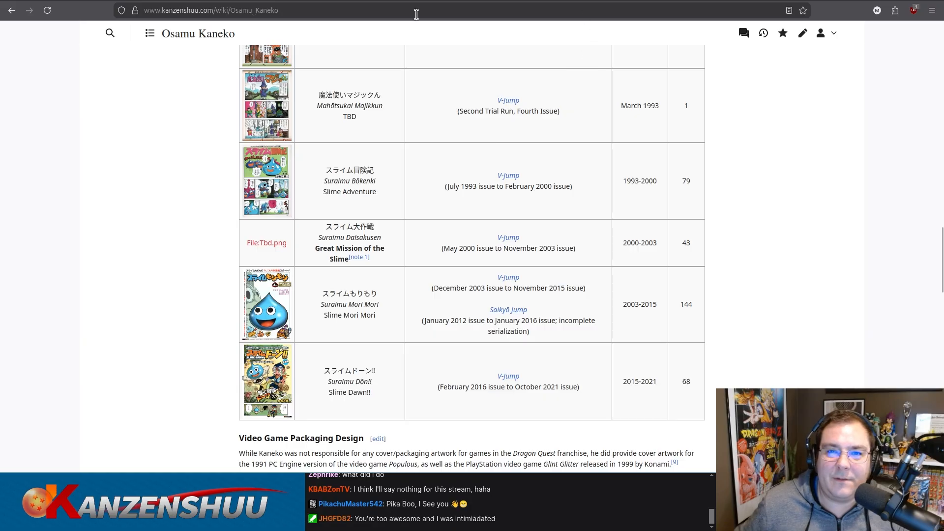
Search the wiki for "complete list of v-jump issues" separately from the open edit, and open the Complete List of V-Jump Issues page.
{"action": "key", "text": "ctrl+Tab"}
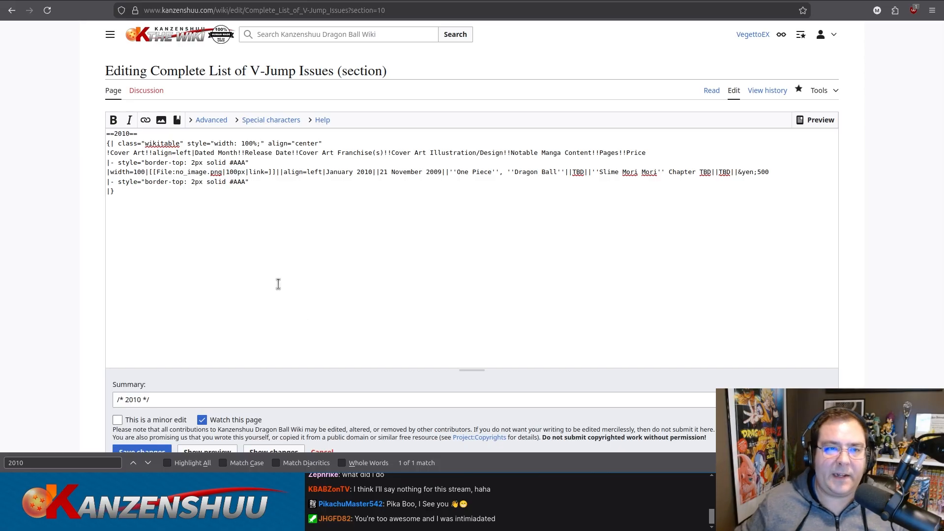
{"action": "left_click", "coordinate": [210, 49]}
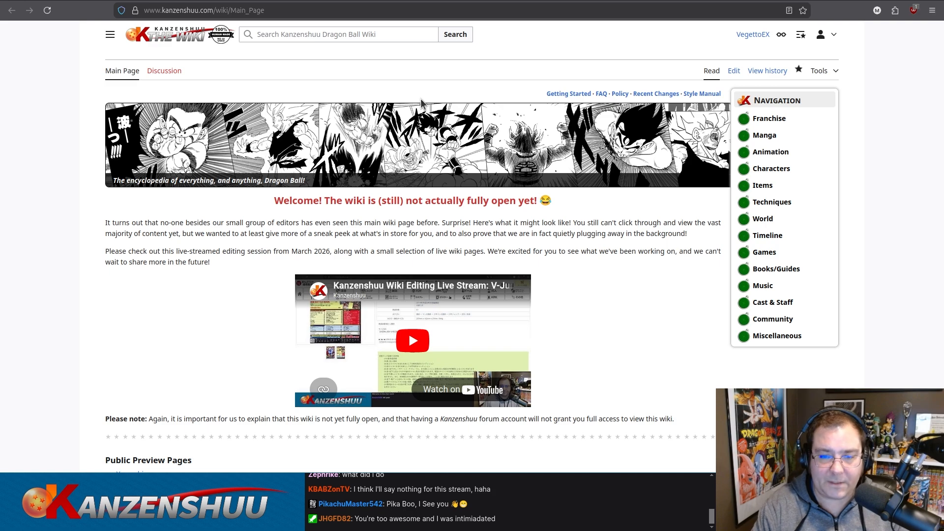
{"action": "left_click", "coordinate": [355, 35]}
{"action": "type", "text": "co"}
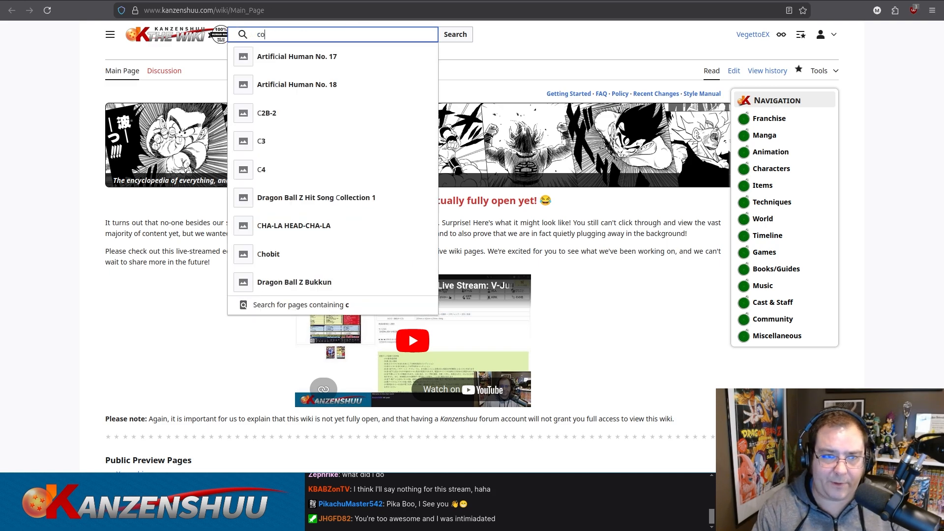
{"action": "type", "text": "mplete list of v-jump issues"}
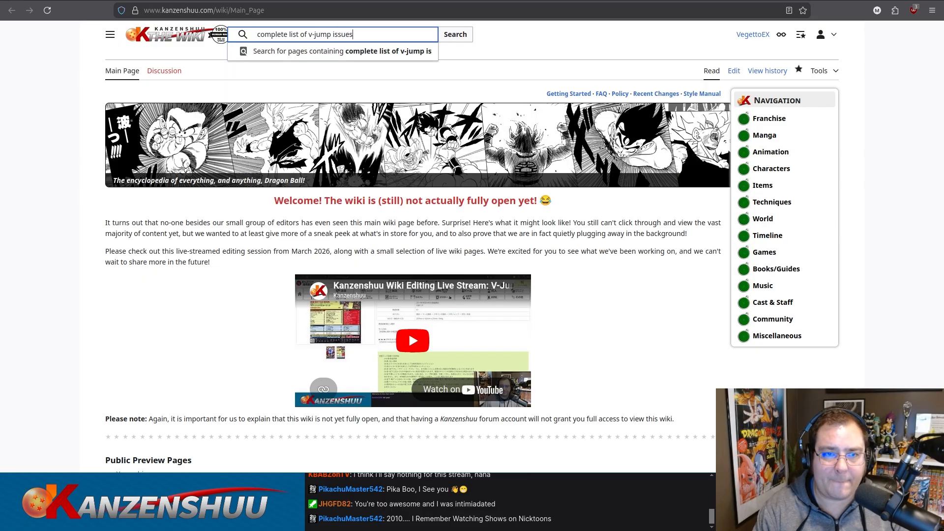
{"action": "key", "text": "Return"}
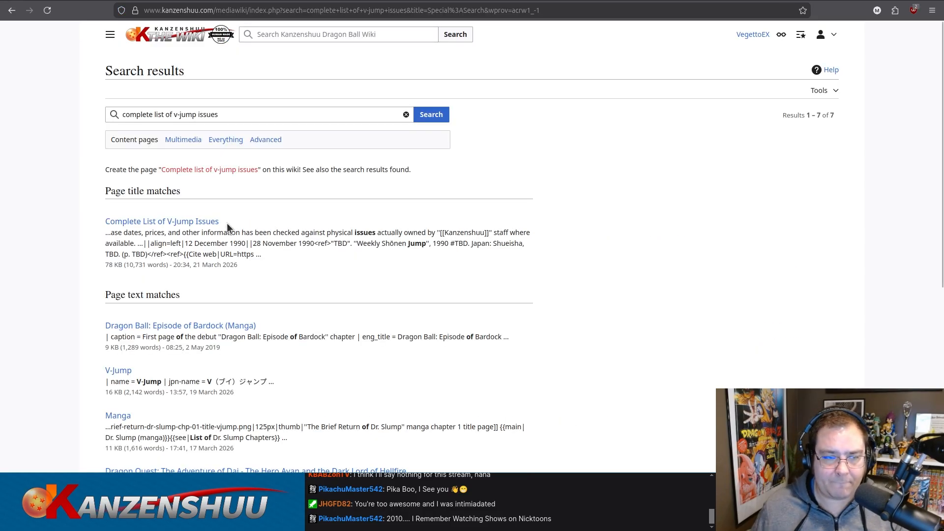
{"action": "left_click", "coordinate": [192, 224]}
Find "gadget" on the list page and copy the "Oh!! New Gadgets Super Loves Kai" entry before Slime Mori Mori in the January 2010 row, followed by <br>.
{"action": "key", "text": "ctrl+f"}
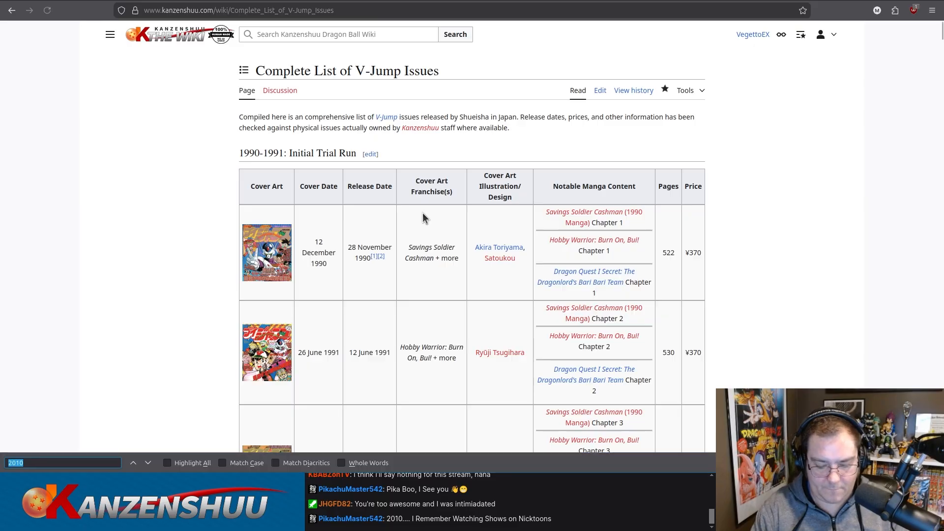
{"action": "type", "text": "gadget"}
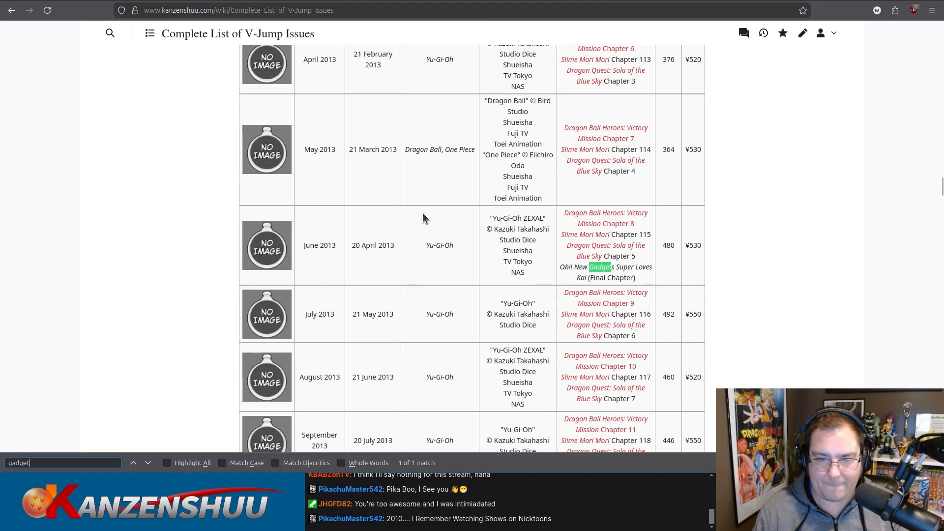
{"action": "left_click_drag", "start_coordinate": [642, 283], "coordinate": [560, 270]}
{"action": "key", "text": "ctrl+c"}
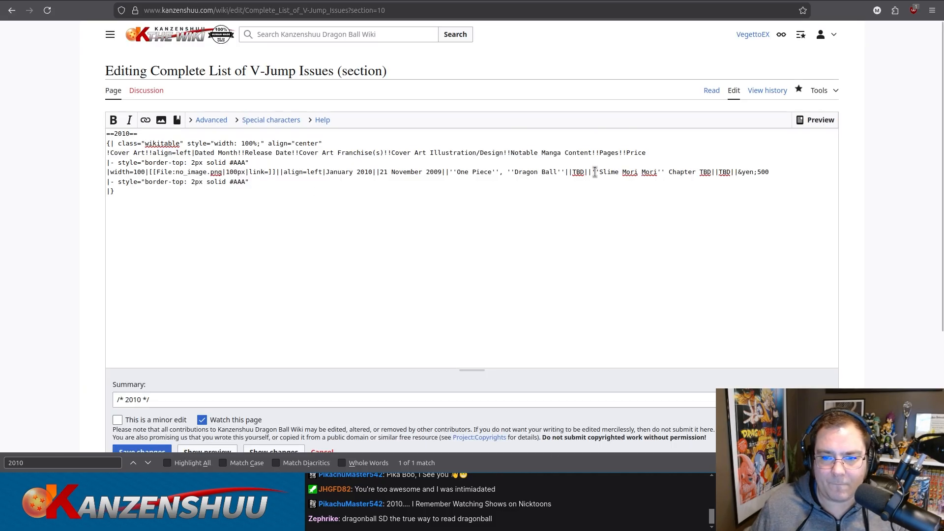
{"action": "left_click", "coordinate": [592, 172]}
{"action": "key", "text": "ctrl+v"}
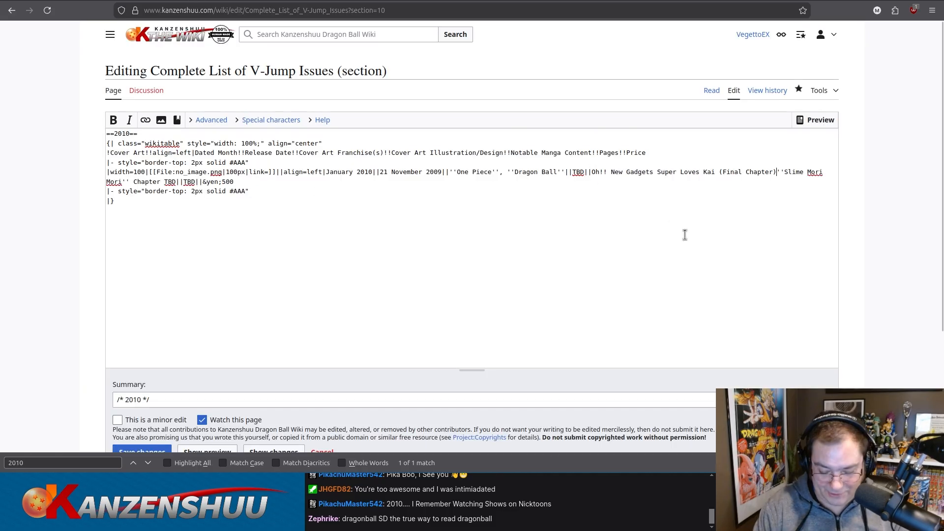
{"action": "type", "text": "<br>"}
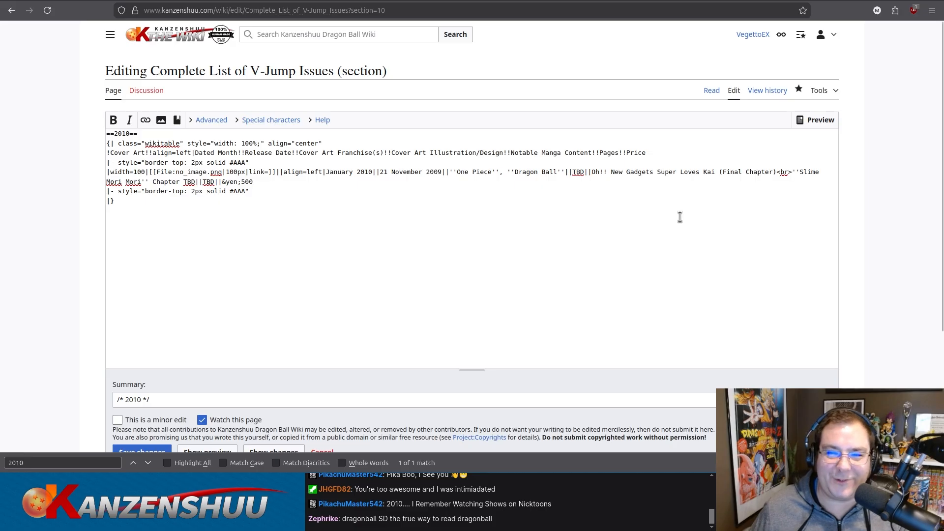
Italicize the title "Oh!! New Gadgets Super Loves Kai" with wiki markup and replace "(Final Chapter)" with "Chapter 20".
{"action": "left_click", "coordinate": [592, 172]}
{"action": "type", "text": "''"}
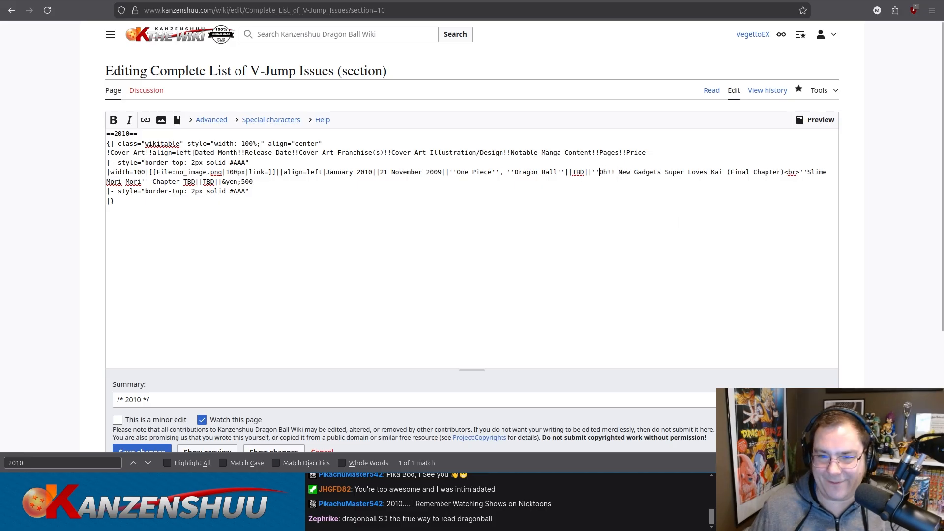
{"action": "left_click", "coordinate": [723, 172]}
{"action": "type", "text": "''"}
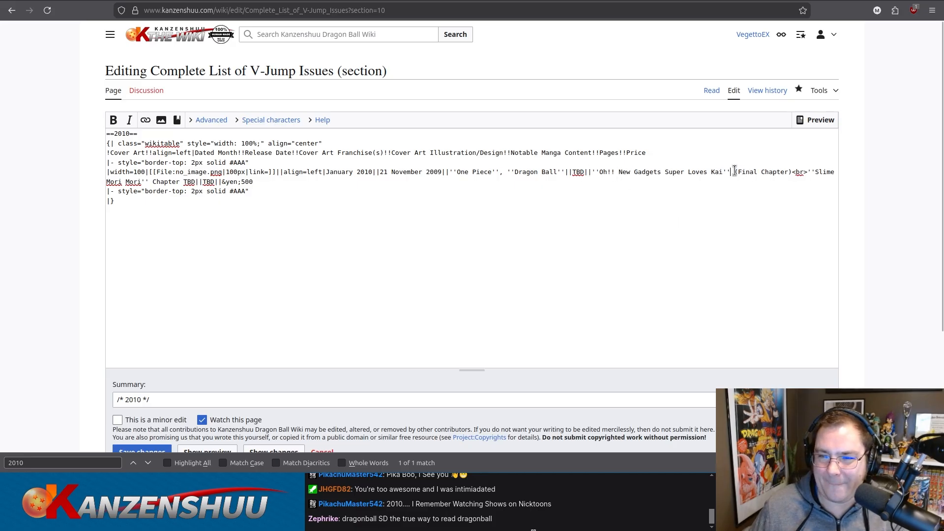
{"action": "left_click_drag", "start_coordinate": [737, 172], "coordinate": [792, 172]}
{"action": "type", "text": "Chapter 20"}
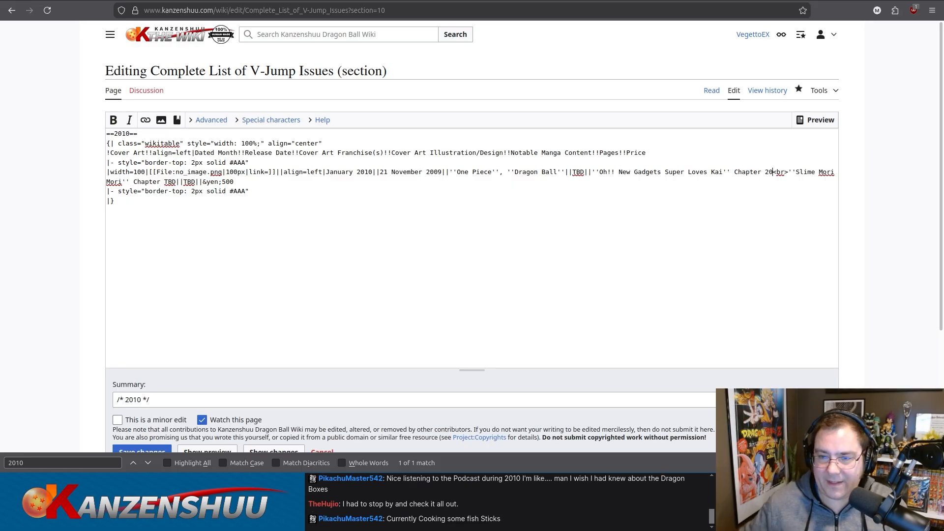
Complete the January 2010 row with Slime Mori Mori Chapter 74, 380 pages and a price of ¥530.
{"action": "double_click", "coordinate": [169, 181]}
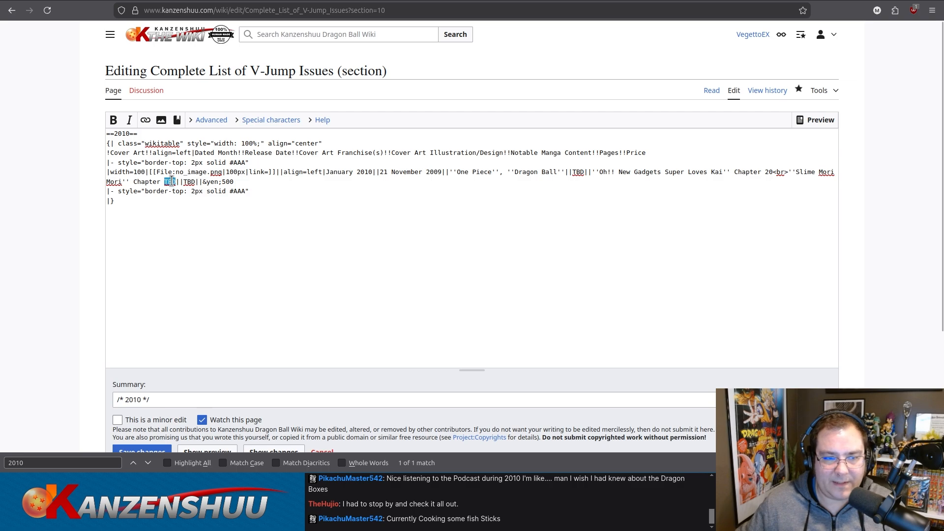
{"action": "type", "text": "74"}
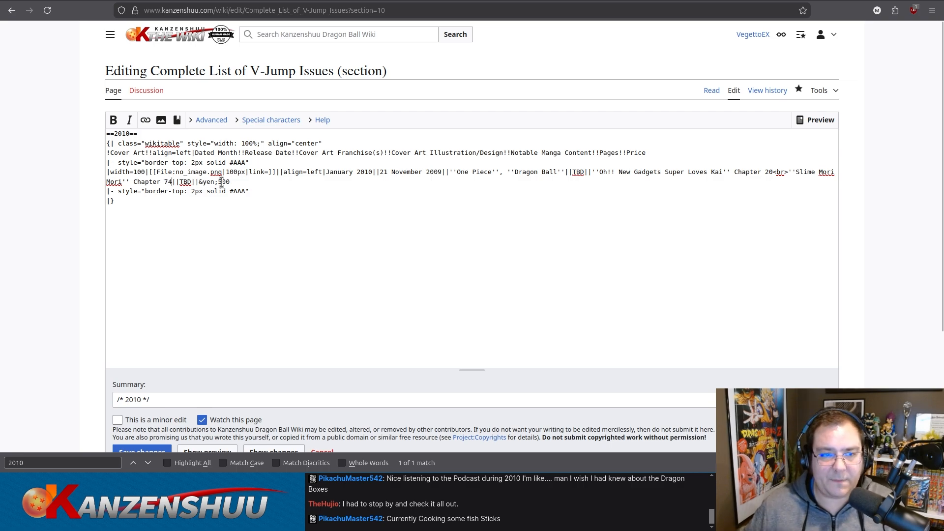
{"action": "type", "text": "3"}
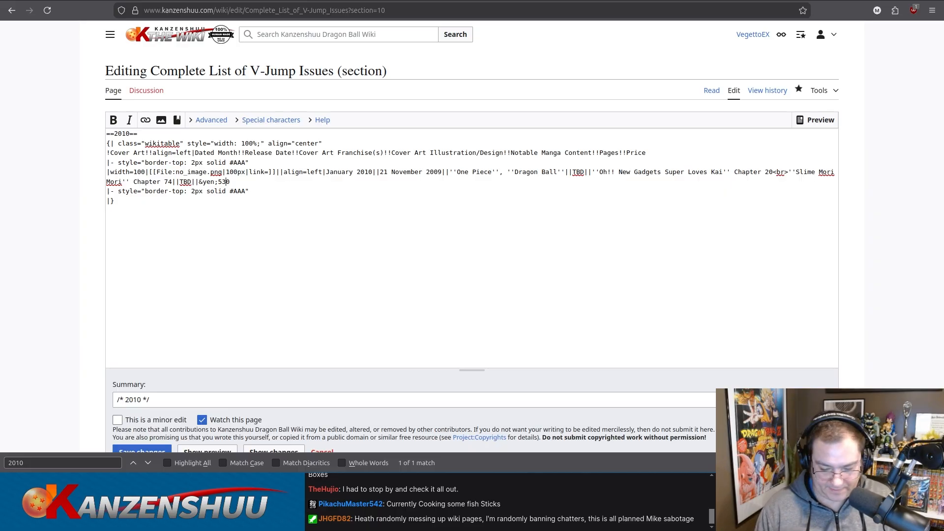
{"action": "double_click", "coordinate": [185, 182]}
{"action": "type", "text": "380"}
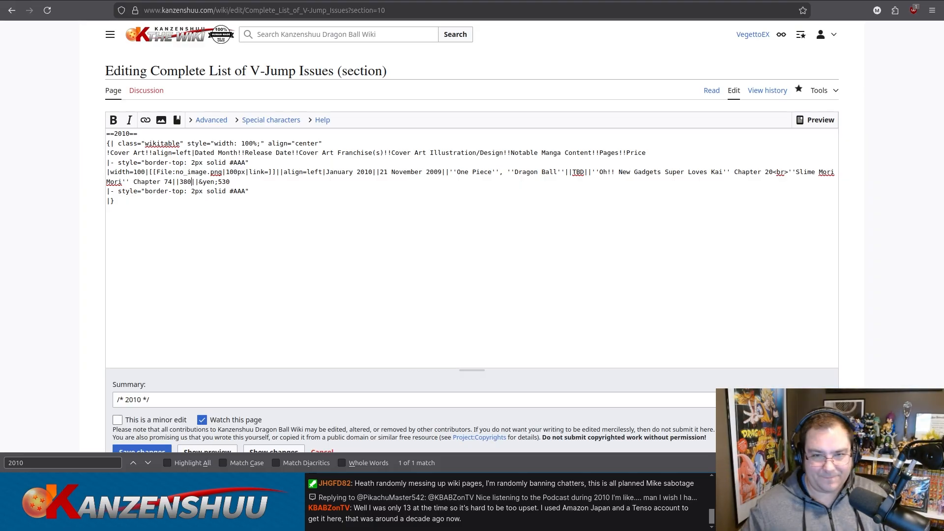
Duplicate the finished January 2010 row, including its row separator, directly below itself in the 2010 table.
{"action": "left_click_drag", "start_coordinate": [259, 191], "coordinate": [96, 164]}
{"action": "key", "text": "ctrl+c"}
{"action": "left_click", "coordinate": [255, 192]}
{"action": "left_click_drag", "start_coordinate": [262, 192], "coordinate": [86, 189]}
{"action": "key", "text": "ctrl+v"}
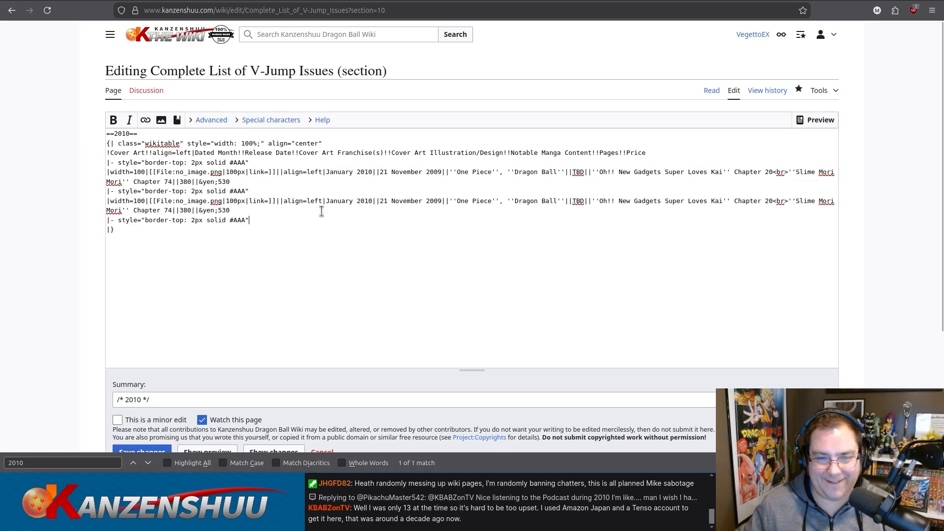
Set the duplicated 2010 row's dated month to February and its release date to 19 December 2009.
{"action": "double_click", "coordinate": [337, 202]}
{"action": "type", "text": "February"}
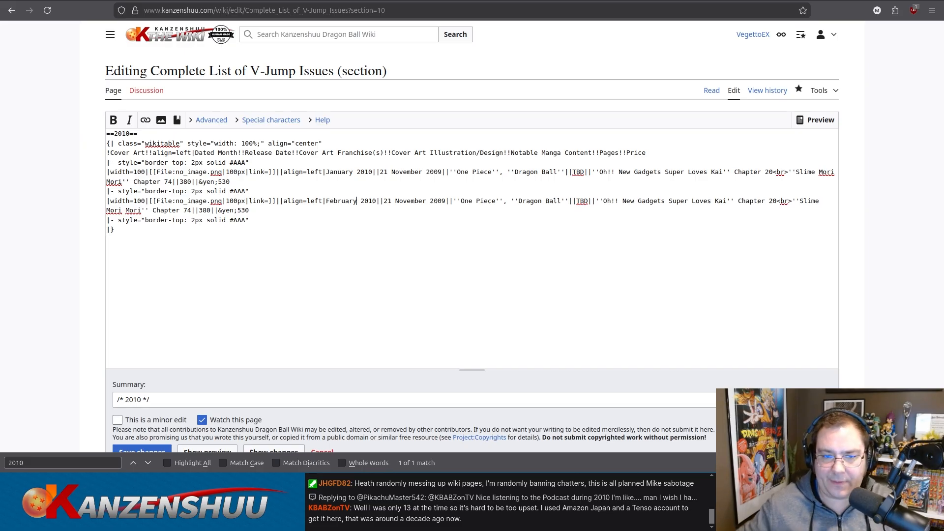
{"action": "left_click_drag", "start_coordinate": [384, 201], "coordinate": [425, 201]}
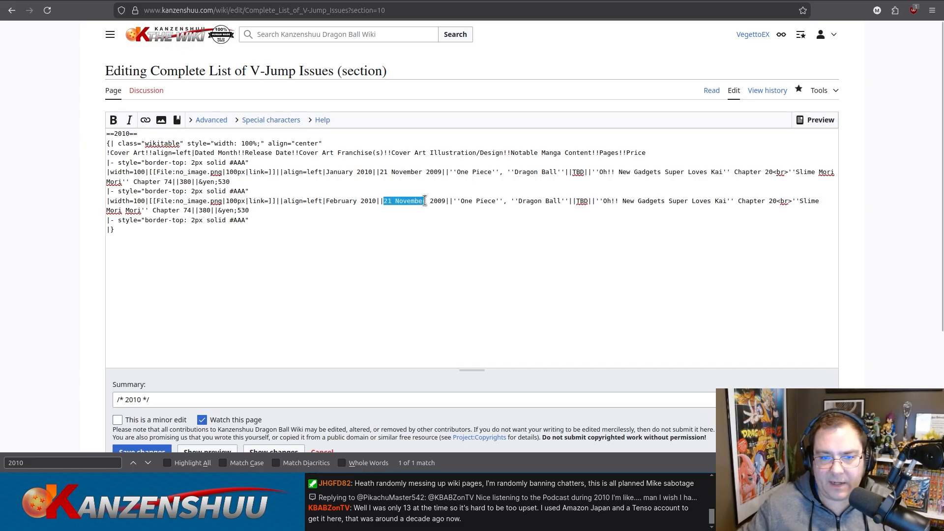
{"action": "type", "text": "19 December"}
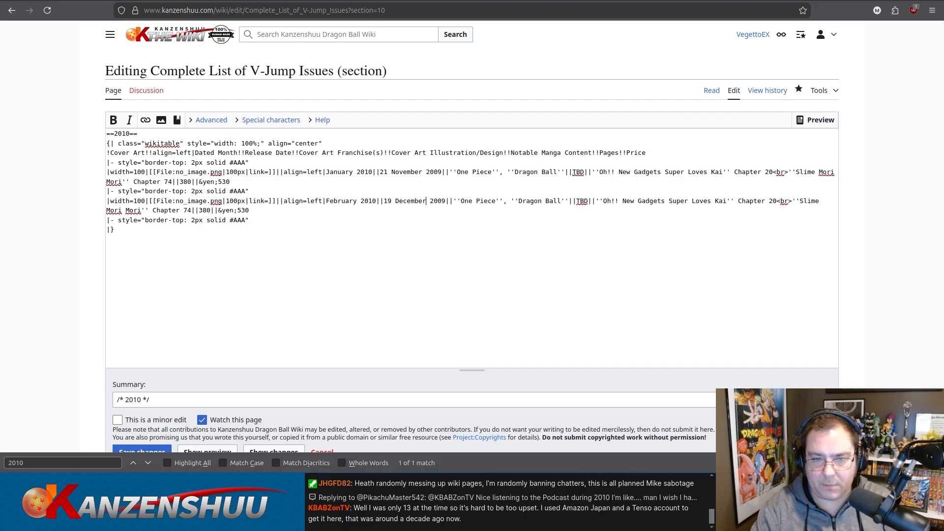
Preview the edited 2010 section with its January and February rows, and save the changes to the wiki page.
{"action": "key", "text": "ctrl+a"}
{"action": "scroll", "coordinate": [97, 329], "scroll_direction": "down", "scroll_amount": 3}
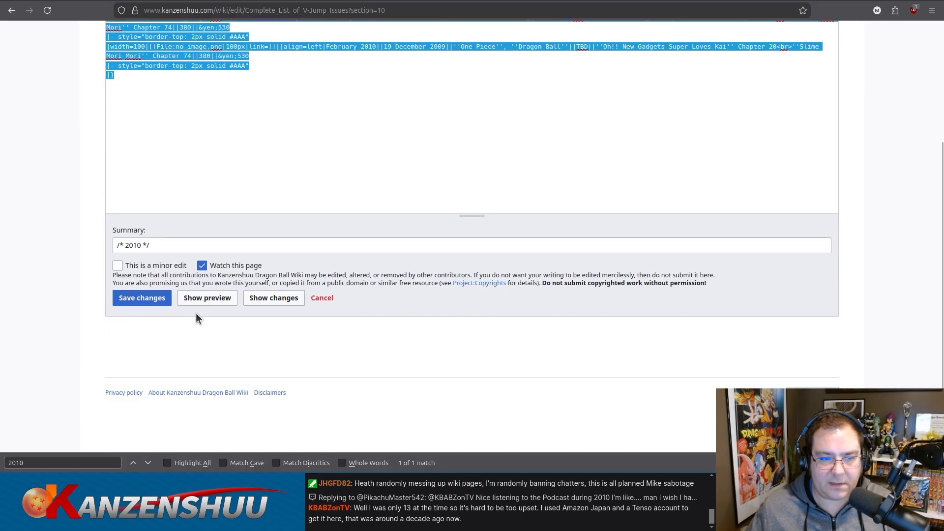
{"action": "left_click", "coordinate": [207, 297]}
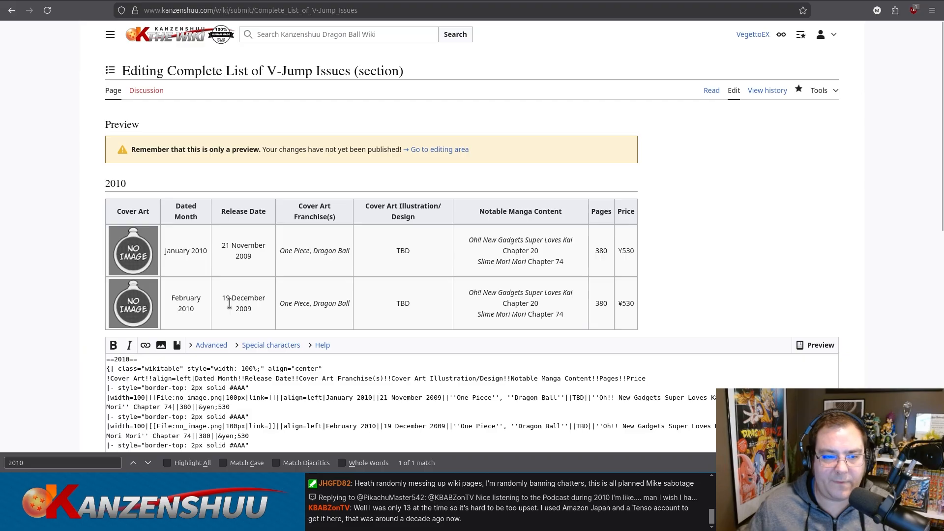
{"action": "scroll", "coordinate": [30, 288], "scroll_direction": "down", "scroll_amount": 10}
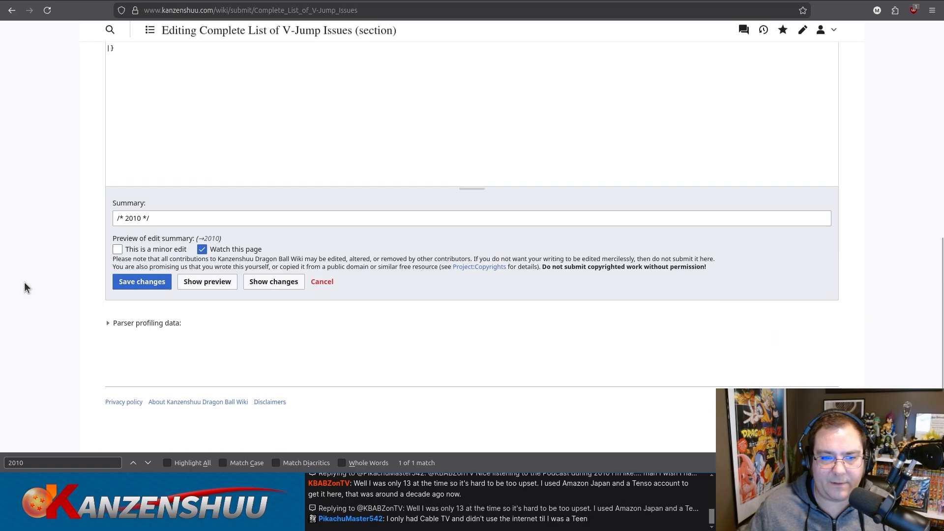
{"action": "left_click", "coordinate": [288, 104]}
{"action": "key", "text": "ctrl+a"}
{"action": "scroll", "coordinate": [288, 104], "scroll_direction": "up", "scroll_amount": 3}
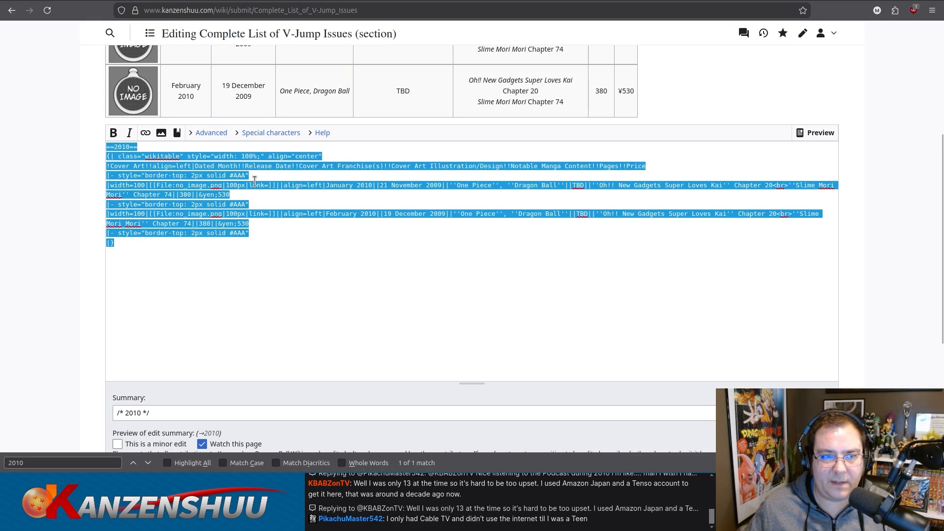
{"action": "scroll", "coordinate": [63, 260], "scroll_direction": "down", "scroll_amount": 1}
{"action": "left_click", "coordinate": [150, 415]}
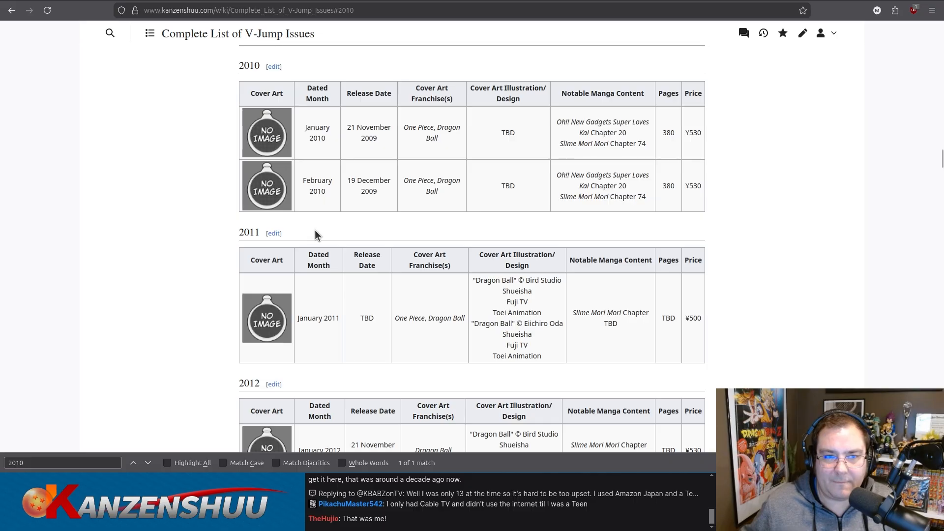
Reopen the 2010 section for editing and replace the February 2010 row's cover art franchises with Yu-Gi-Oh, keeping the italic markup.
{"action": "left_click", "coordinate": [276, 68]}
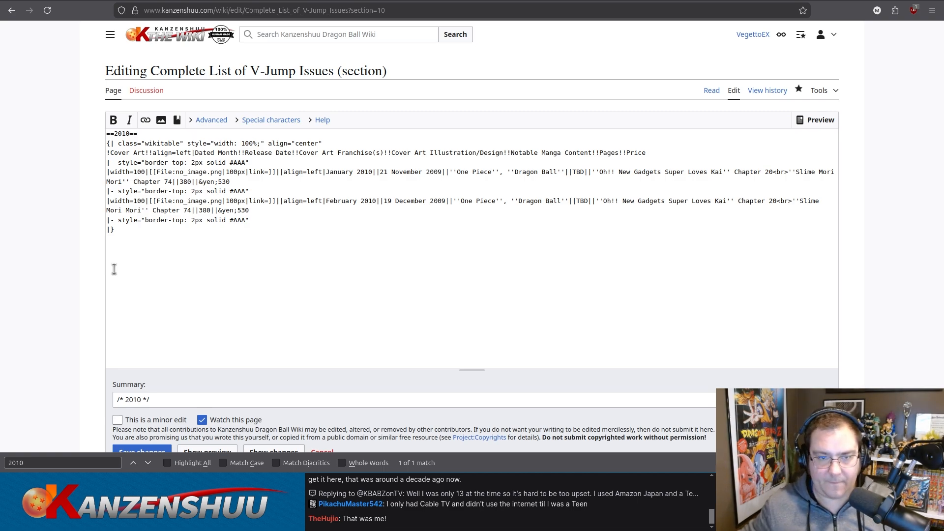
{"action": "left_click_drag", "start_coordinate": [462, 201], "coordinate": [567, 196]}
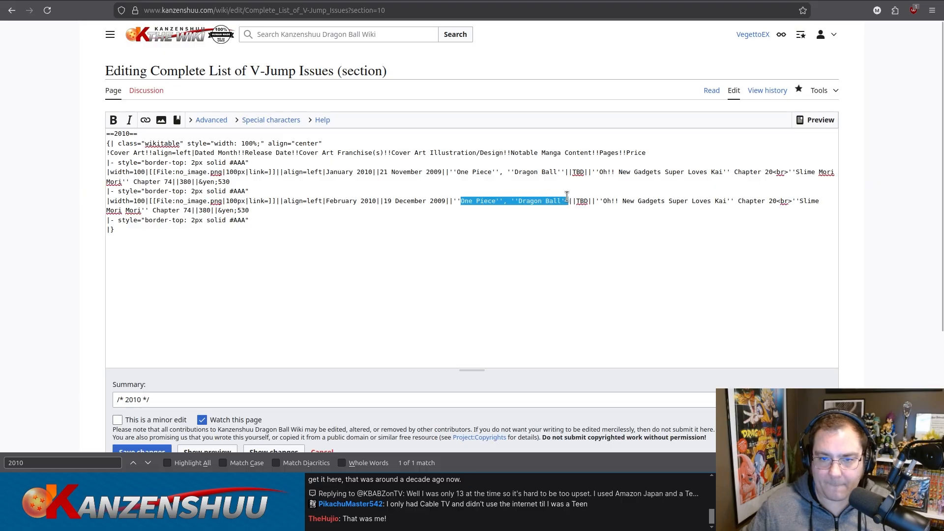
{"action": "type", "text": "Yu-Gi"}
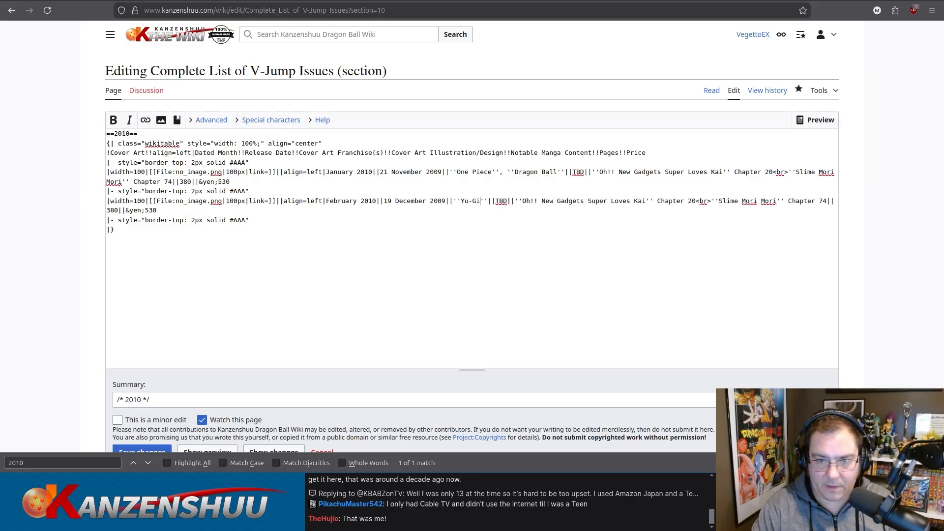
{"action": "type", "text": "-Oh"}
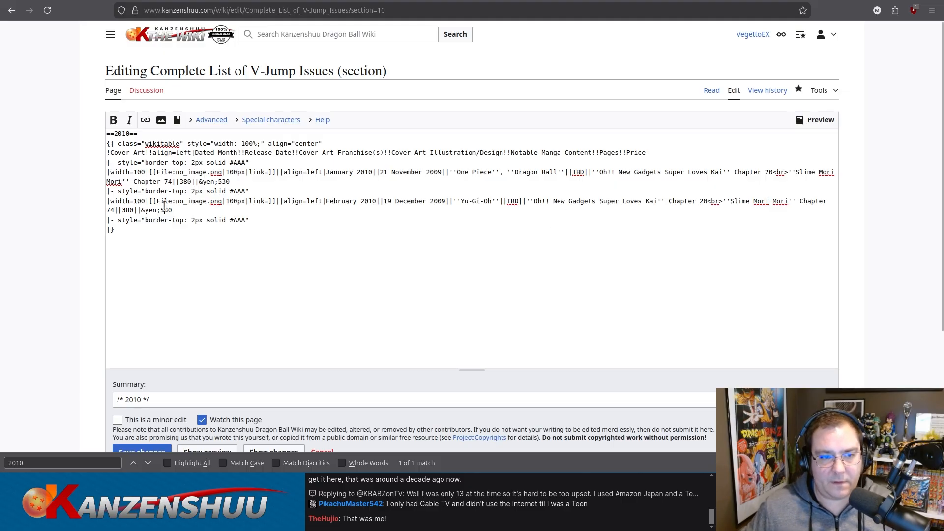
Set the February 2010 row's price to ¥550 and its page count to 414.
{"action": "left_click_drag", "start_coordinate": [163, 210], "coordinate": [166, 210]}
{"action": "type", "text": "5"}
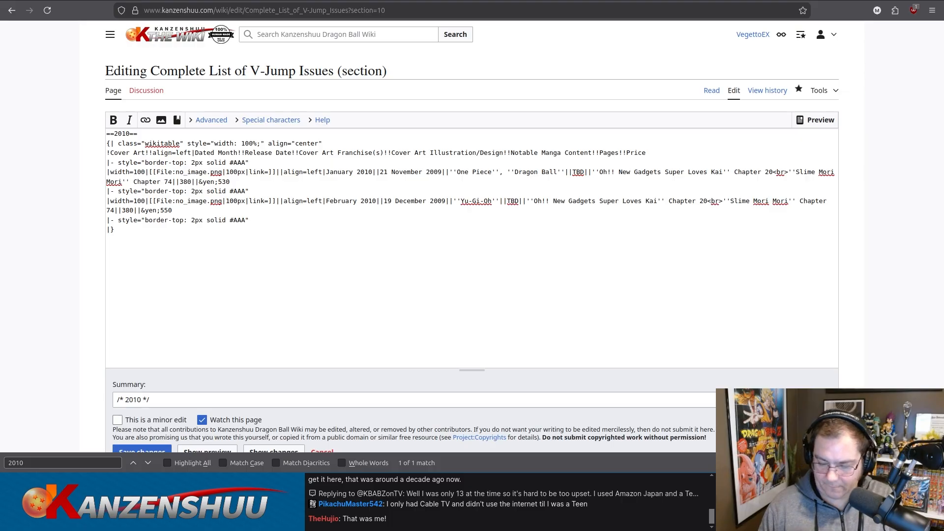
{"action": "double_click", "coordinate": [129, 210]}
{"action": "type", "text": "414"}
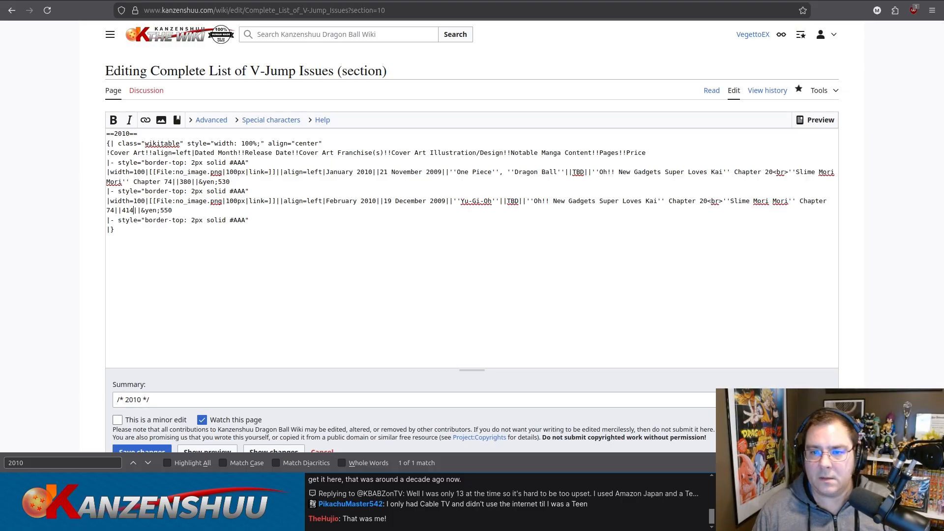
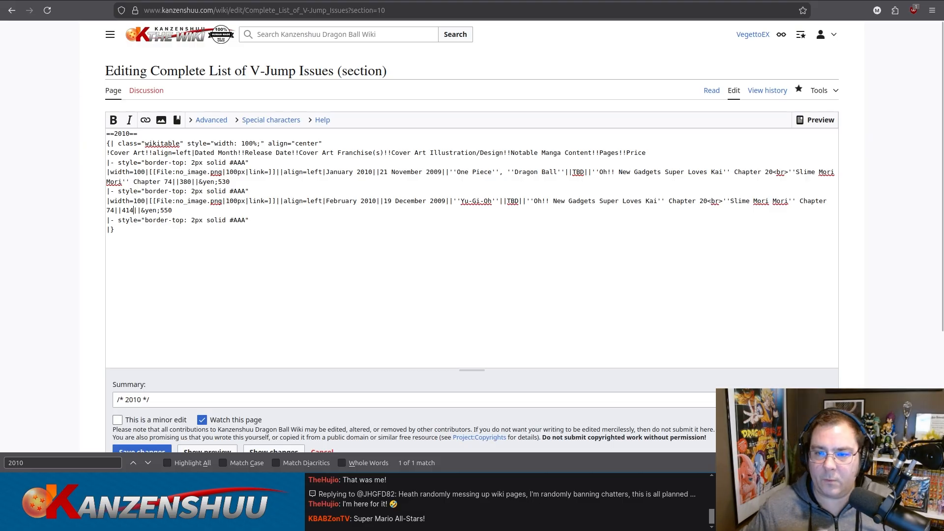
Update the February 2010 row's manga content to Oh!! New Gadgets Super Loves Kai Chapter 21 and Slime Mori Mori Chapter 75.
{"action": "left_click_drag", "start_coordinate": [703, 202], "coordinate": [707, 201]}
{"action": "type", "text": "1"}
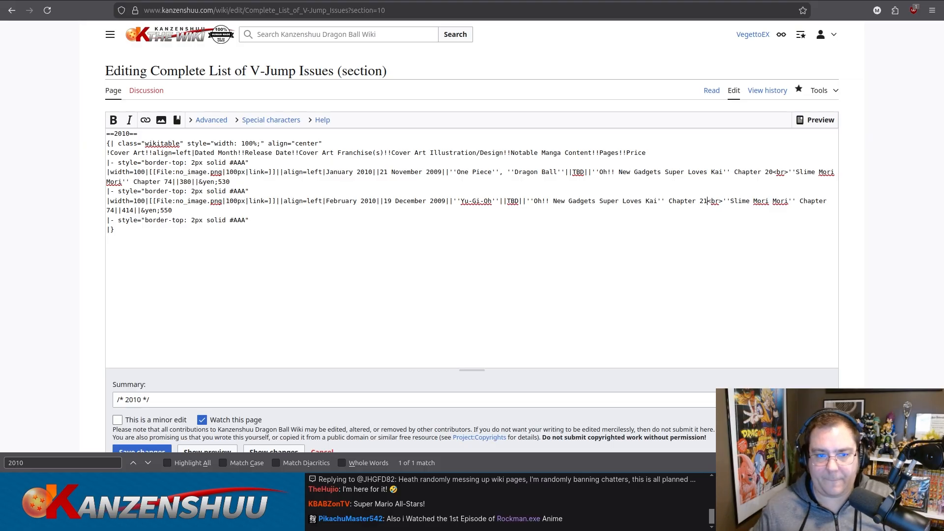
{"action": "left_click", "coordinate": [111, 211]}
{"action": "type", "text": "5"}
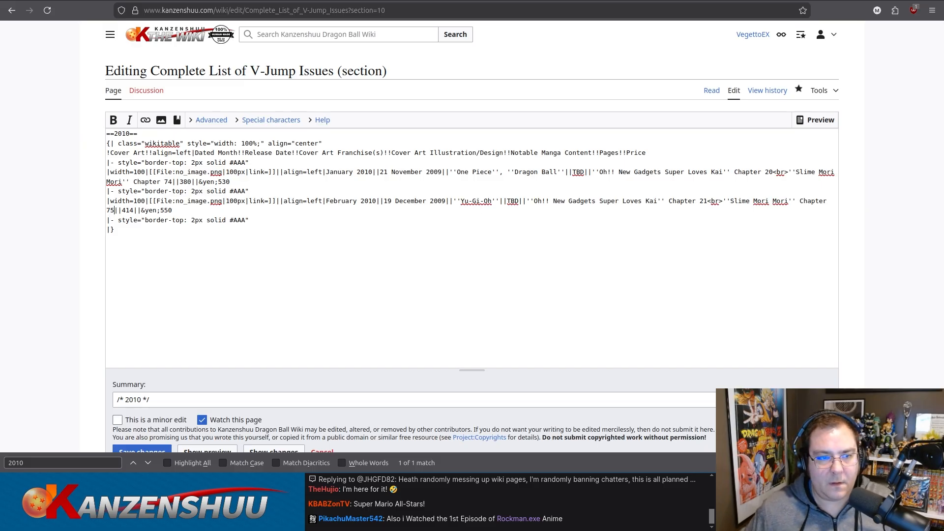
Duplicate the February 2010 row's markup, including its border lines, directly below it in the 2010 table.
{"action": "left_click_drag", "start_coordinate": [256, 221], "coordinate": [85, 192]}
{"action": "key", "text": "ctrl+c"}
{"action": "left_click", "coordinate": [269, 229]}
{"action": "left_click_drag", "start_coordinate": [269, 222], "coordinate": [96, 220]}
{"action": "key", "text": "ctrl+v"}
Set the duplicated February row's dated month to March and its release date to 21 January 2010.
{"action": "double_click", "coordinate": [338, 230]}
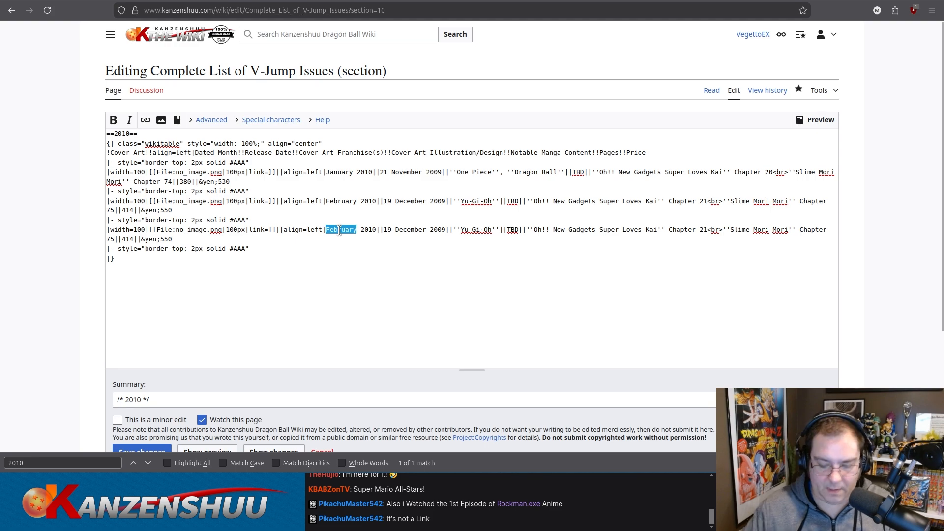
{"action": "type", "text": "March"}
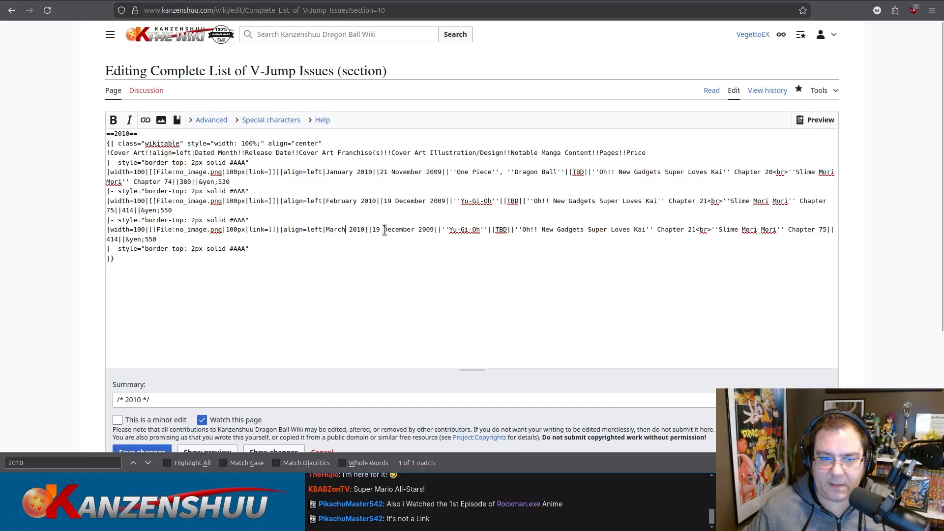
{"action": "left_click_drag", "start_coordinate": [372, 229], "coordinate": [433, 229]}
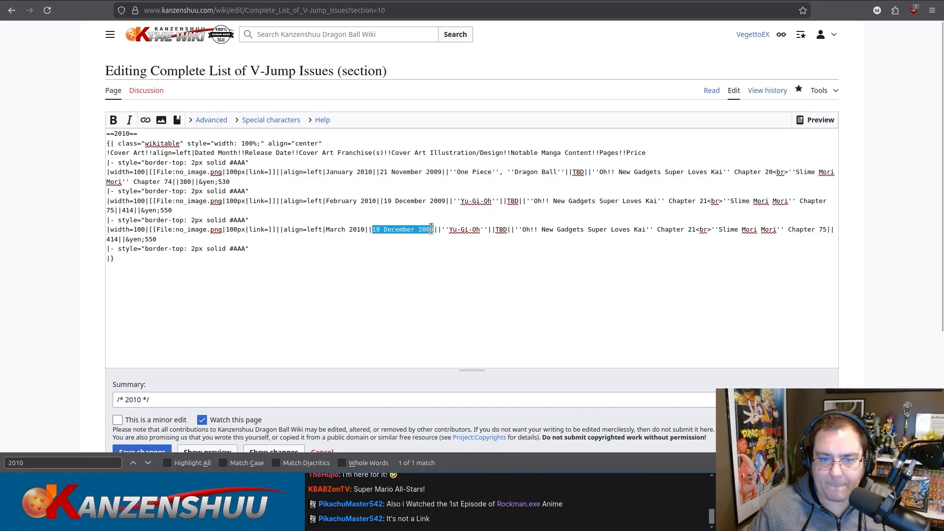
{"action": "type", "text": "21 Janu"}
{"action": "type", "text": "010"}
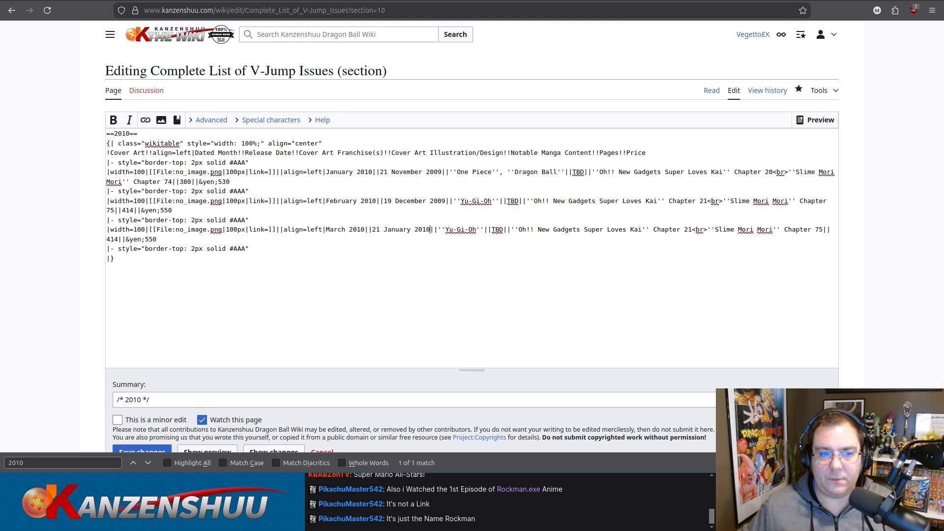
Set the March 2010 row's price to ¥500 and its page count to 376.
{"action": "left_click", "coordinate": [150, 239]}
{"action": "key", "text": "Delete"}
{"action": "type", "text": "0"}
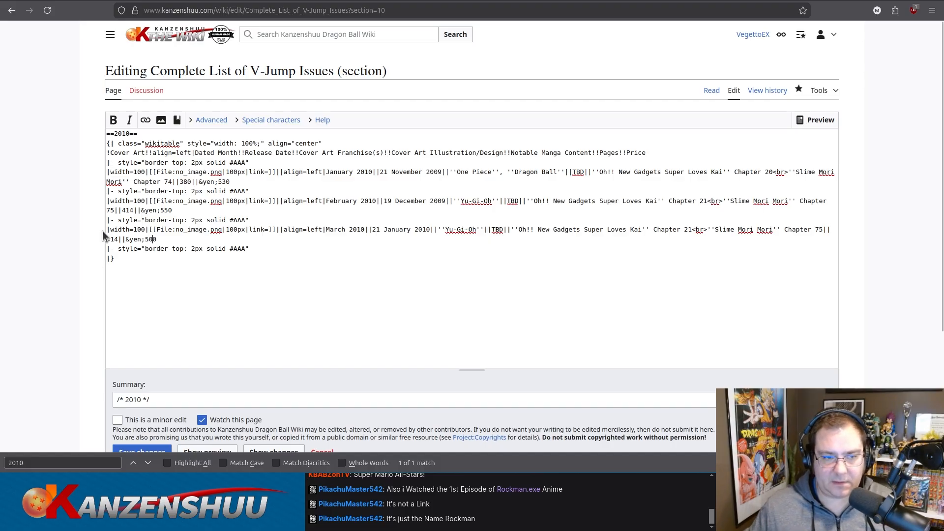
{"action": "double_click", "coordinate": [114, 240]}
{"action": "type", "text": "376"}
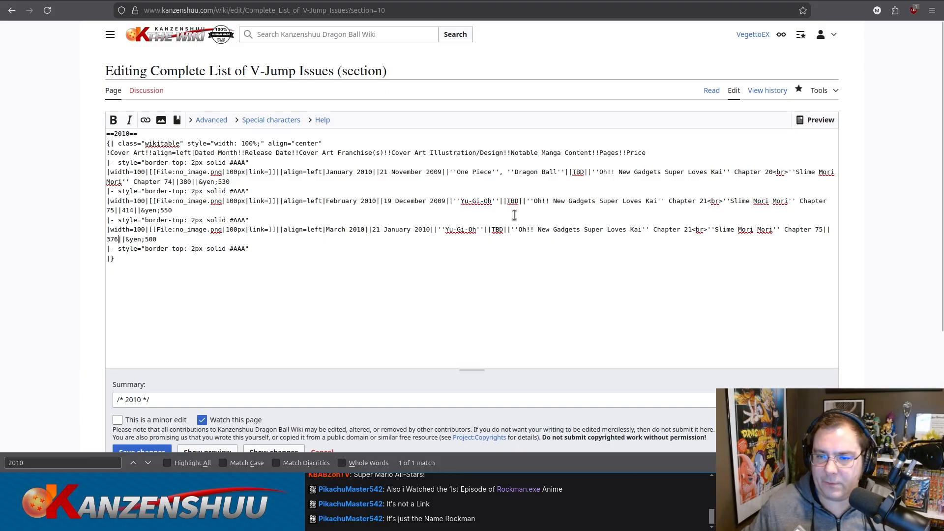
Update the March 2010 row's manga content to Oh!! New Gadgets Super Loves Kai Chapter 22 and Slime Mori Mori Chapter 76.
{"action": "left_click_drag", "start_coordinate": [693, 230], "coordinate": [688, 231]}
{"action": "type", "text": "2"}
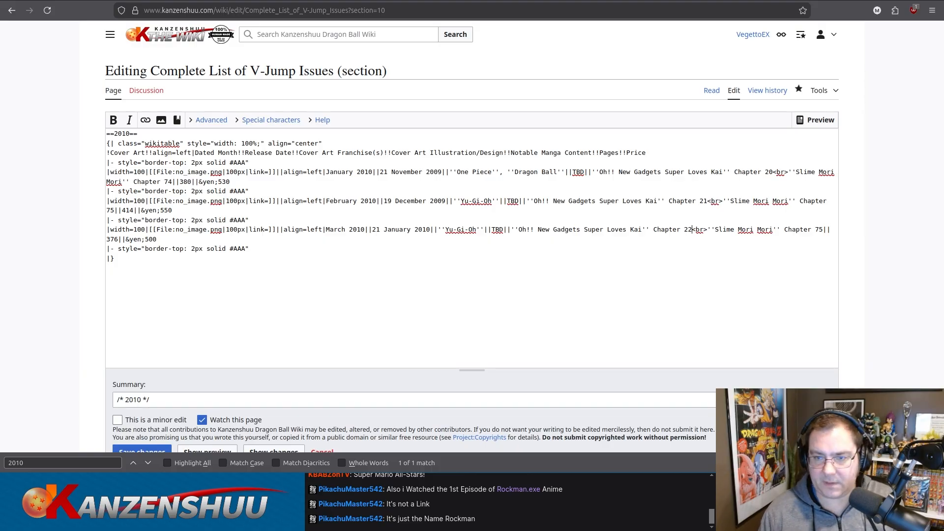
{"action": "left_click", "coordinate": [820, 229]}
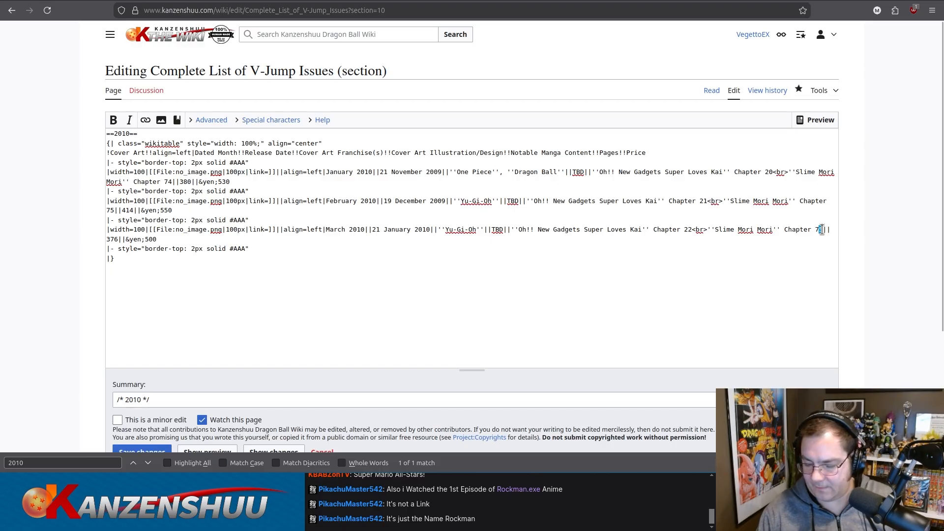
{"action": "type", "text": "6"}
Duplicate the March 2010 row's markup directly below it, keeping the closing border line.
{"action": "left_click_drag", "start_coordinate": [274, 249], "coordinate": [136, 230]}
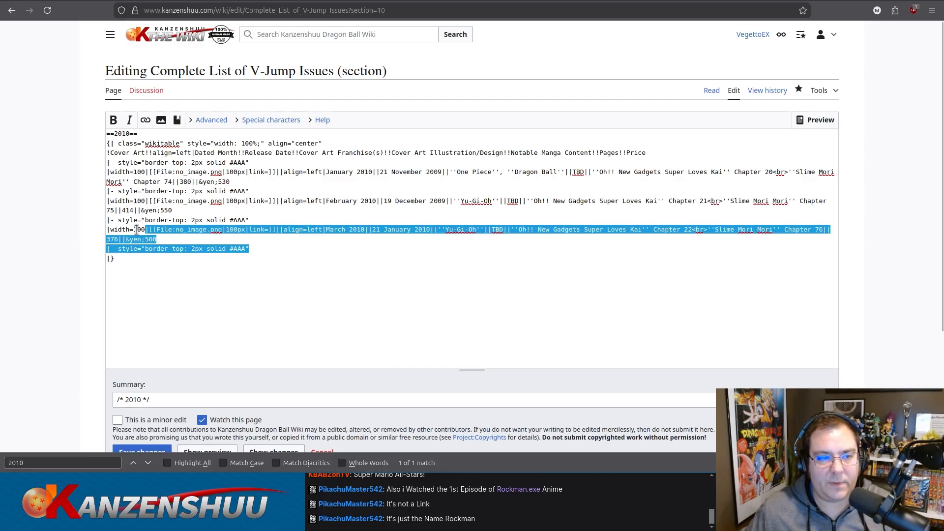
{"action": "left_click_drag", "start_coordinate": [252, 249], "coordinate": [98, 246]}
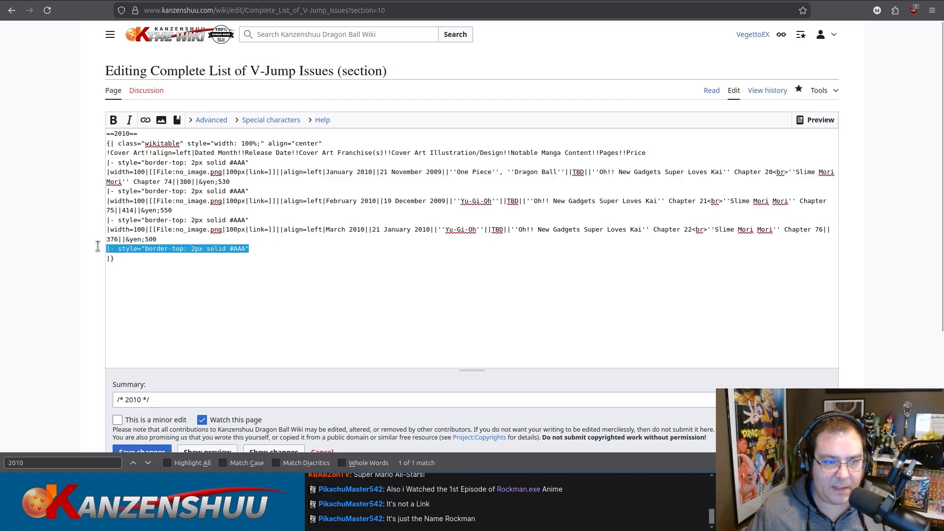
{"action": "type", "text": "|- style=\"border-top: 2px solid #AAA\" |width=100|[[File:no_image.png|100px|link=]]||align=left|March 2010||21 January 2010||''Yu-Gi-Oh''||TBD||''Oh!! New Gadgets Super Loves Kai'' Chapter 22<br>''Slime Mori Mori'' Chapter 76||376||&yen;500 |- style=\"border-top: 2px solid #AAA\""}
Set the duplicated March row's dated month to April and its release date to 20 February 2010.
{"action": "double_click", "coordinate": [340, 259]}
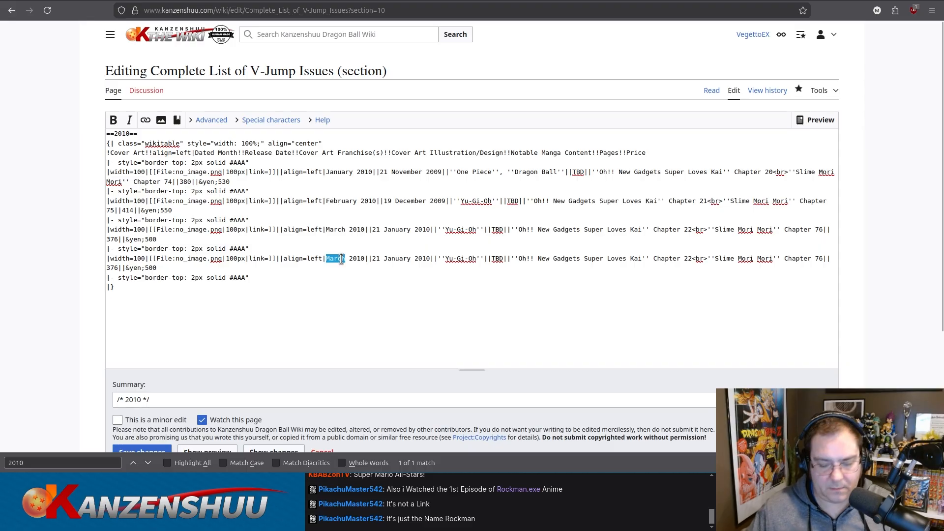
{"action": "type", "text": "April"}
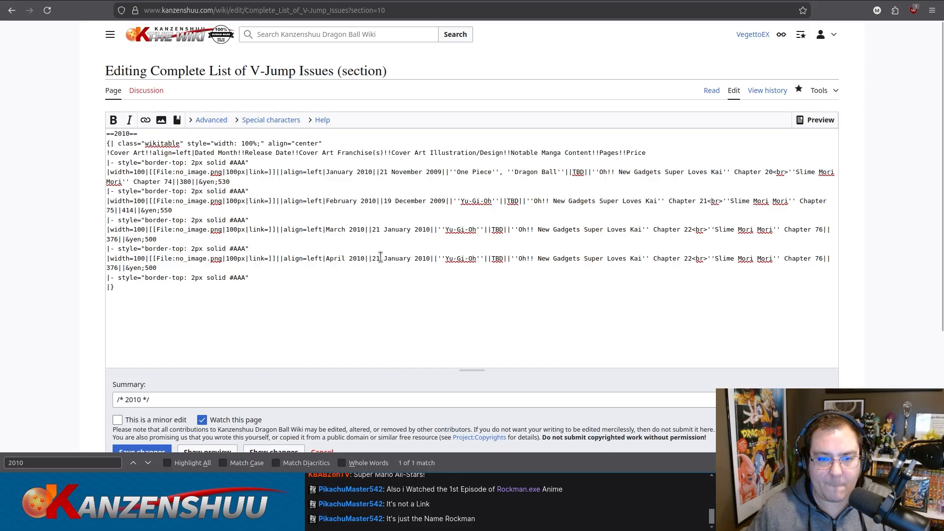
{"action": "left_click_drag", "start_coordinate": [377, 256], "coordinate": [409, 257]}
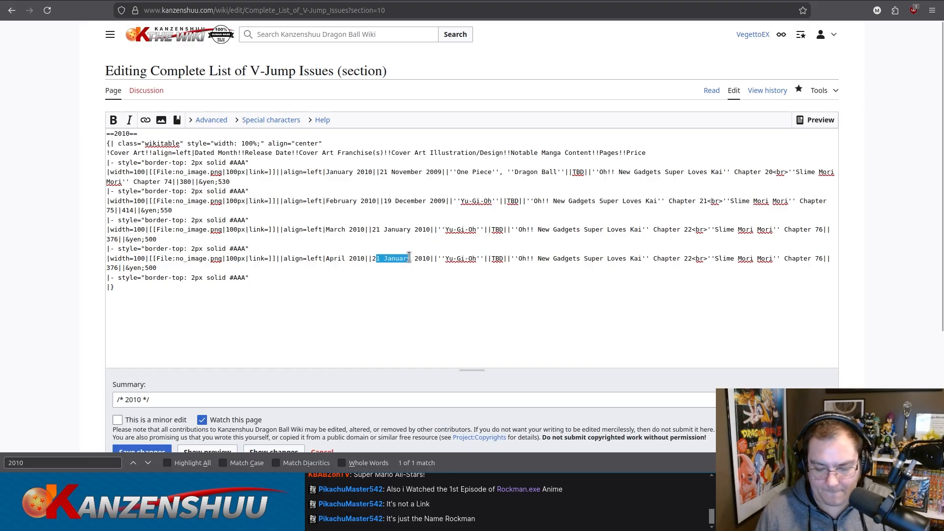
{"action": "type", "text": "0 Februar"}
Preview the 2010 section with its rows through April, and save the changes to the wiki page.
{"action": "key", "text": "ctrl+a"}
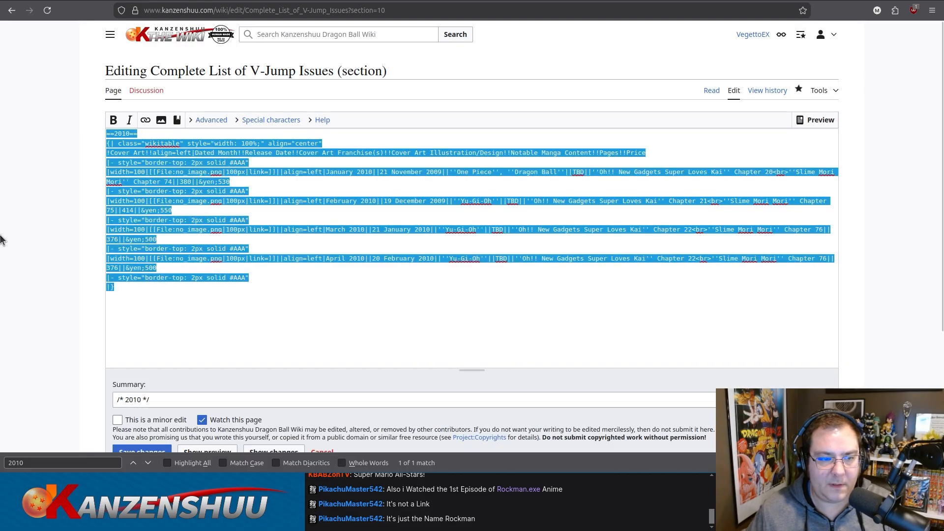
{"action": "scroll", "coordinate": [136, 353], "scroll_direction": "down", "scroll_amount": 3}
{"action": "left_click", "coordinate": [197, 320]}
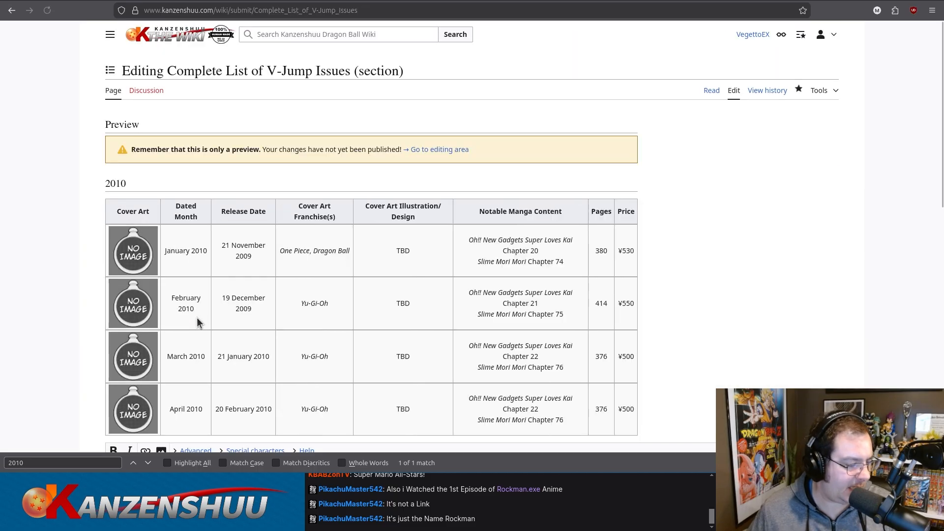
{"action": "scroll", "coordinate": [93, 295], "scroll_direction": "down", "scroll_amount": 3}
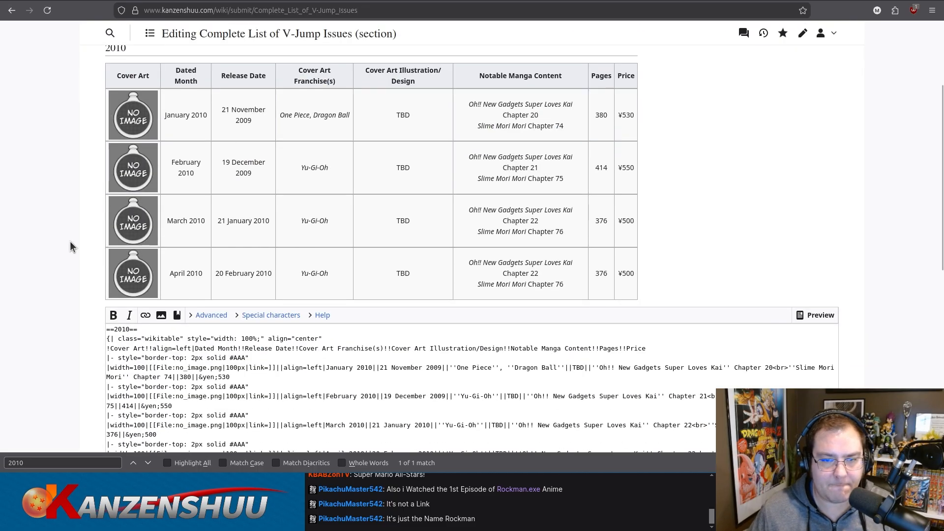
{"action": "scroll", "coordinate": [35, 270], "scroll_direction": "down", "scroll_amount": 6}
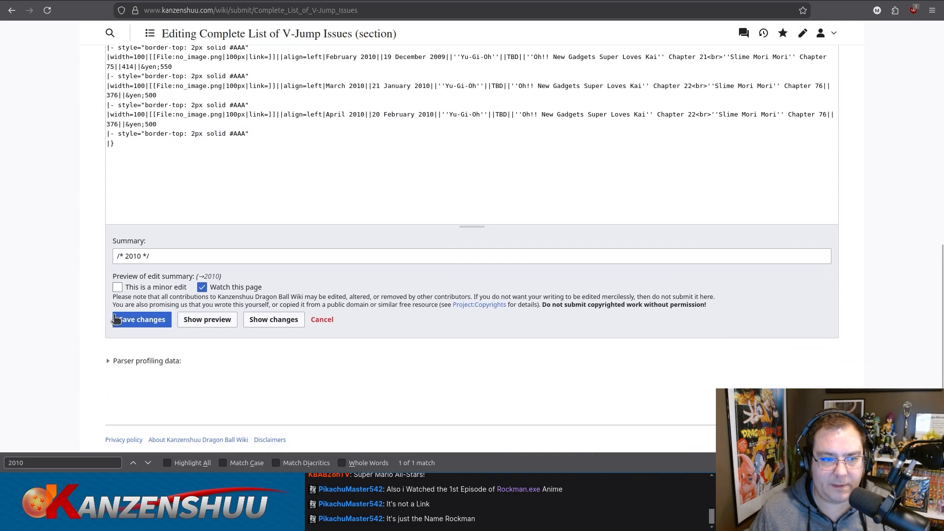
{"action": "left_click", "coordinate": [136, 318]}
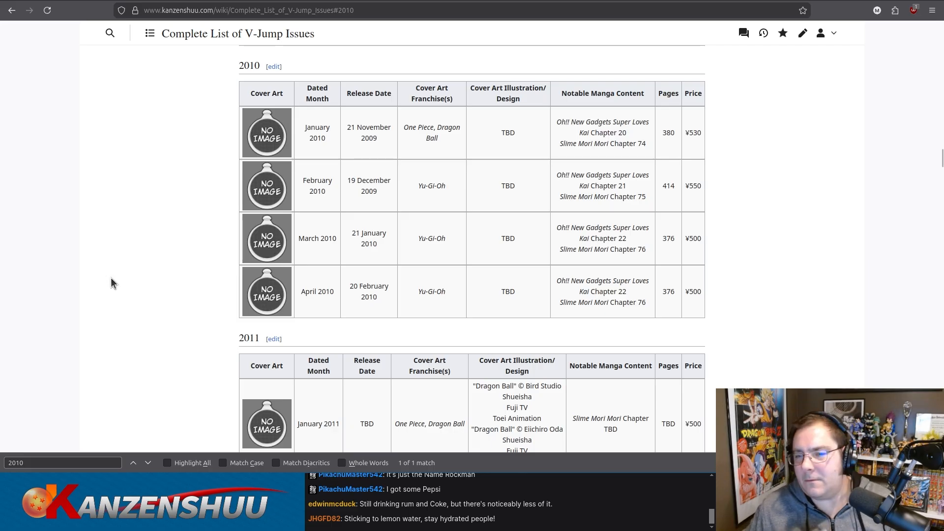
Reopen the 2010 section for editing and set the April 2010 row's Oh!! New Gadgets chapter to 23 and page count to 356.
{"action": "left_click", "coordinate": [274, 66]}
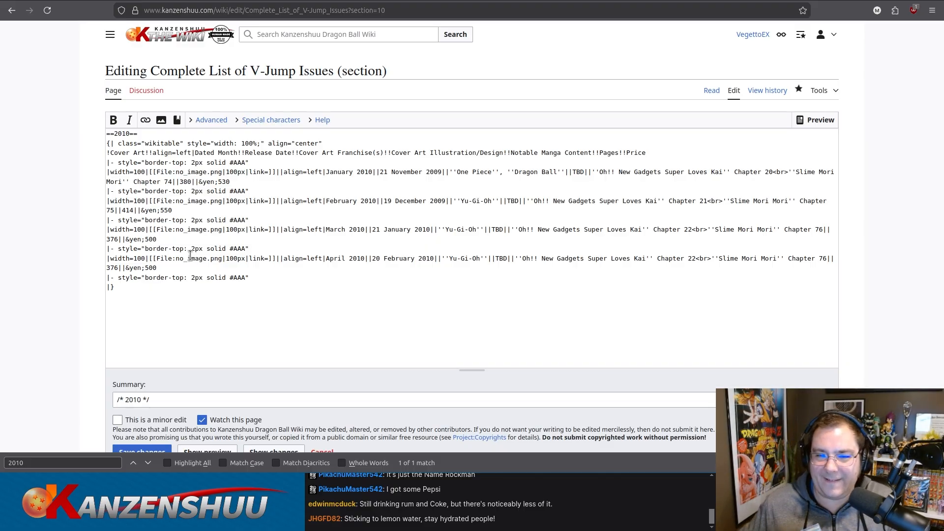
{"action": "left_click", "coordinate": [692, 259]}
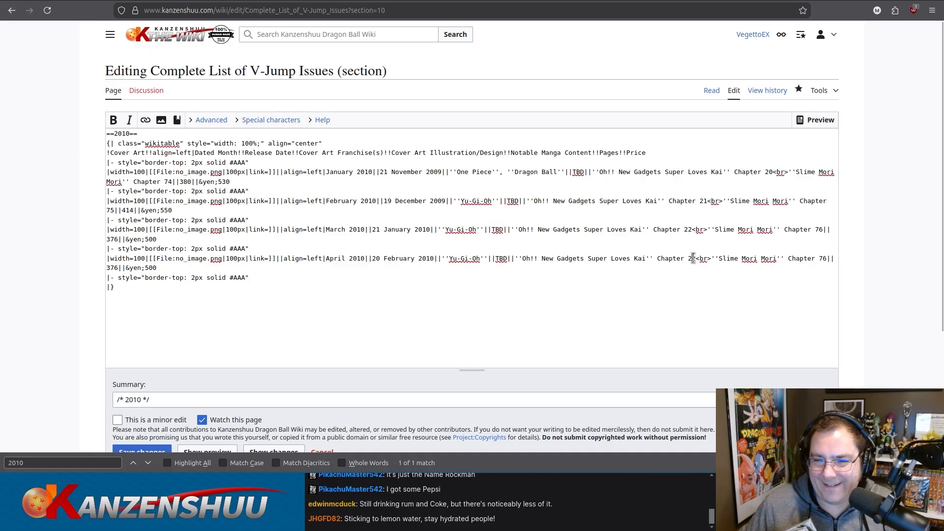
{"action": "key", "text": "BackSpace"}
{"action": "type", "text": "3"}
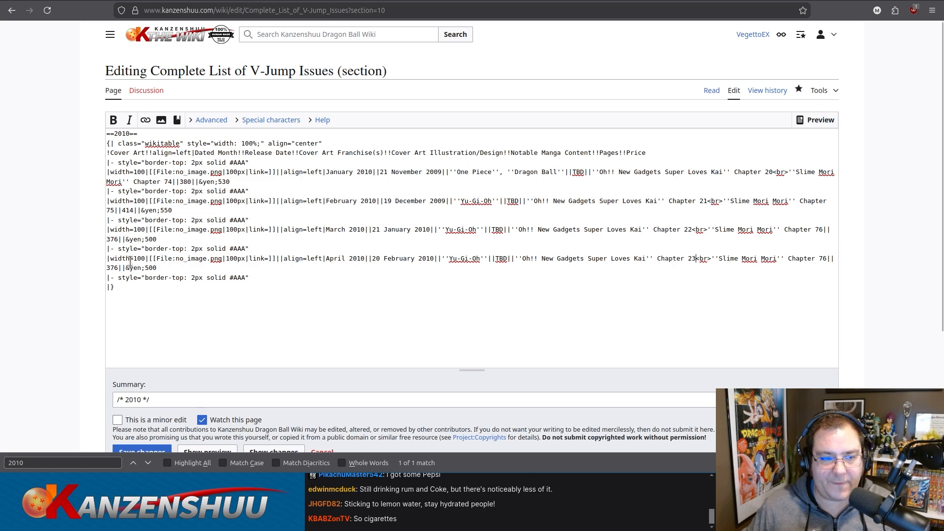
{"action": "left_click_drag", "start_coordinate": [111, 268], "coordinate": [114, 268]}
{"action": "type", "text": "5"}
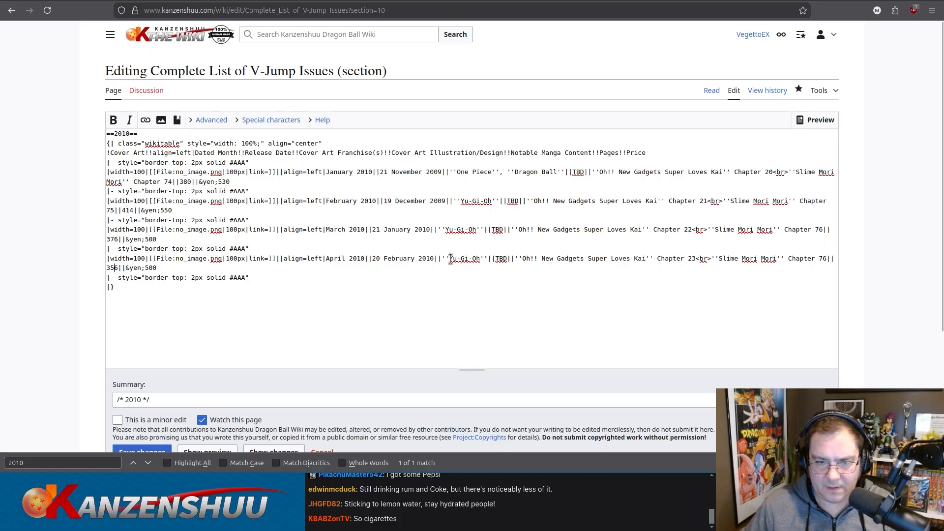
Set the April 2010 row's cover art franchises to One Piece and Dragon Ball in italic markup, and its Slime Mori Mori chapter to 77.
{"action": "left_click_drag", "start_coordinate": [449, 259], "coordinate": [480, 259]}
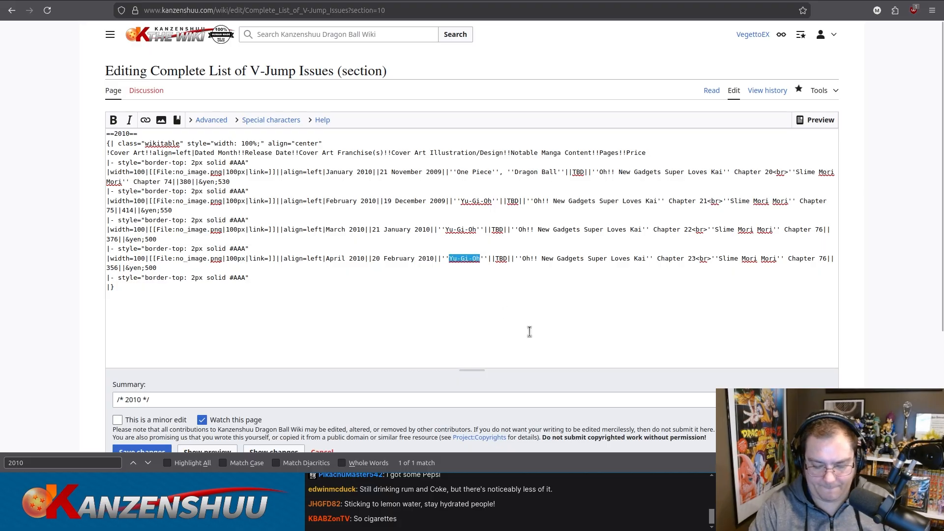
{"action": "type", "text": "One Pi"}
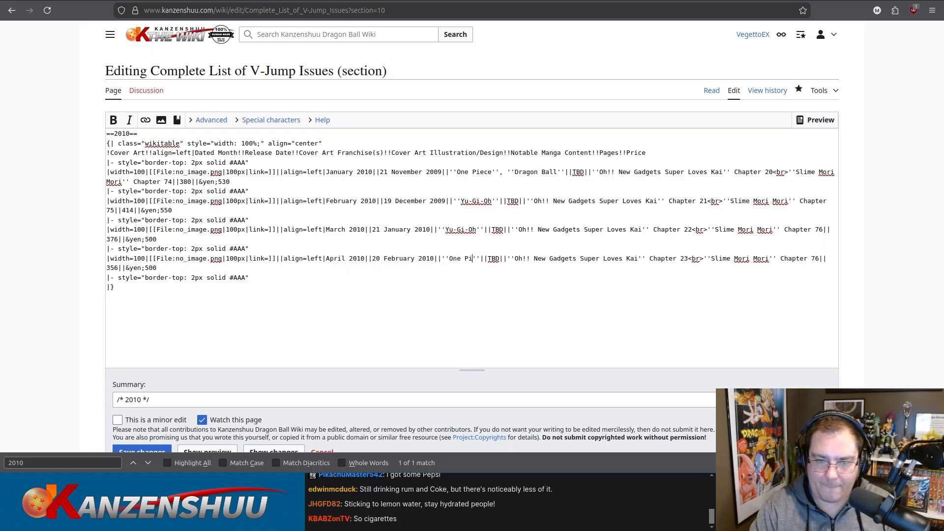
{"action": "type", "text": "ece''"}
{"action": "type", "text": ", ''Dragon Ball'"}
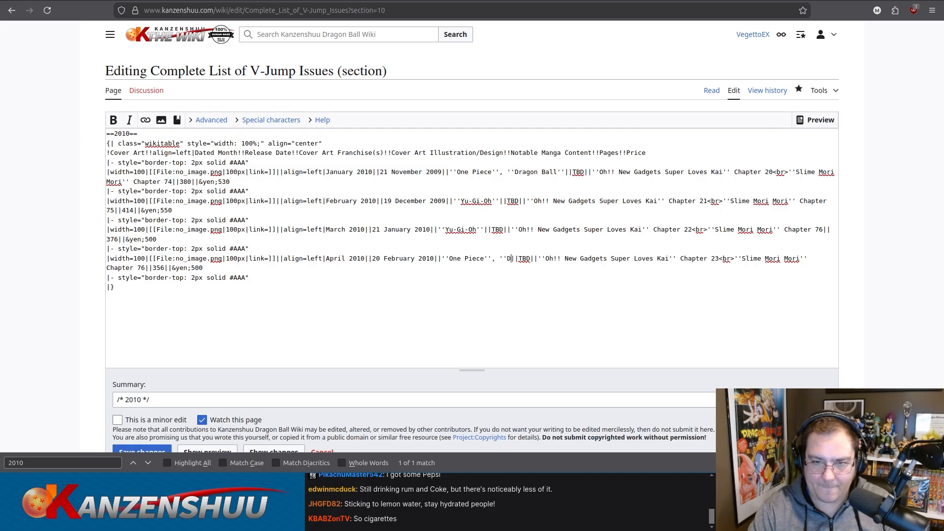
{"action": "type", "text": "'"}
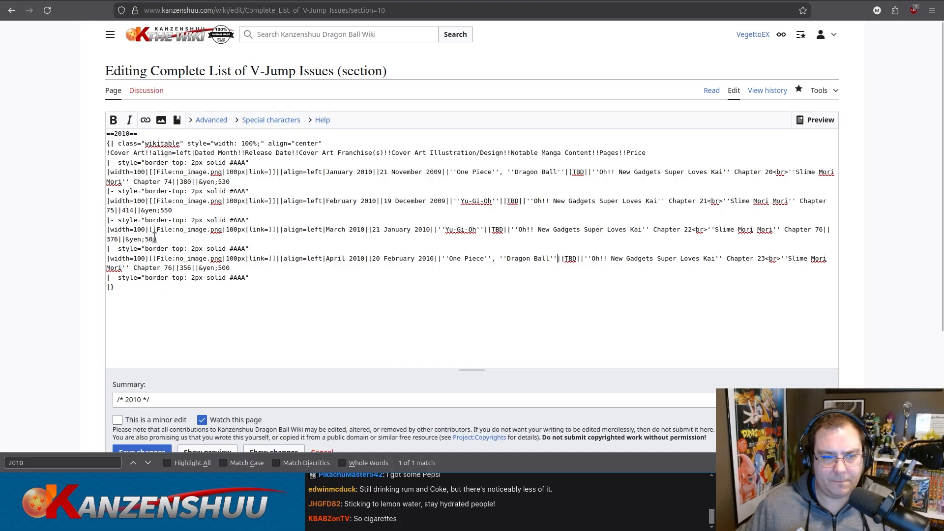
{"action": "left_click_drag", "start_coordinate": [169, 268], "coordinate": [173, 268]}
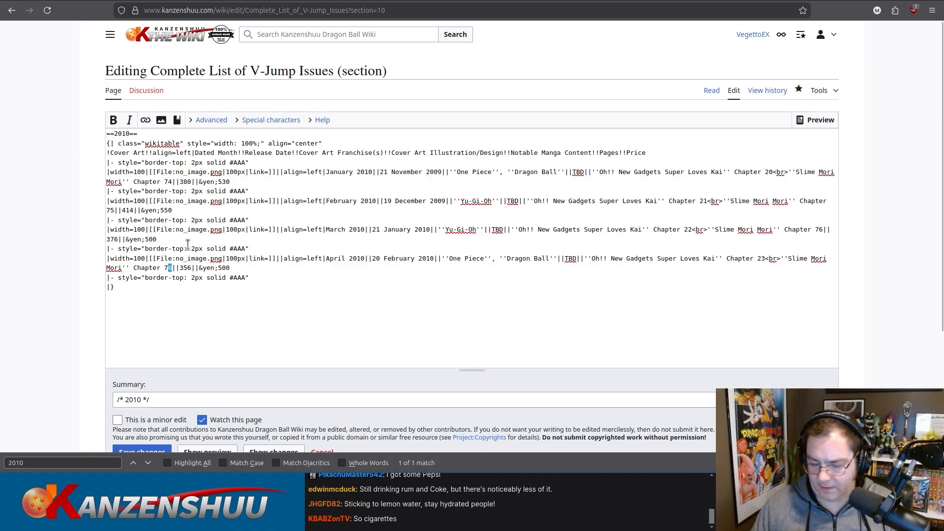
{"action": "type", "text": "7"}
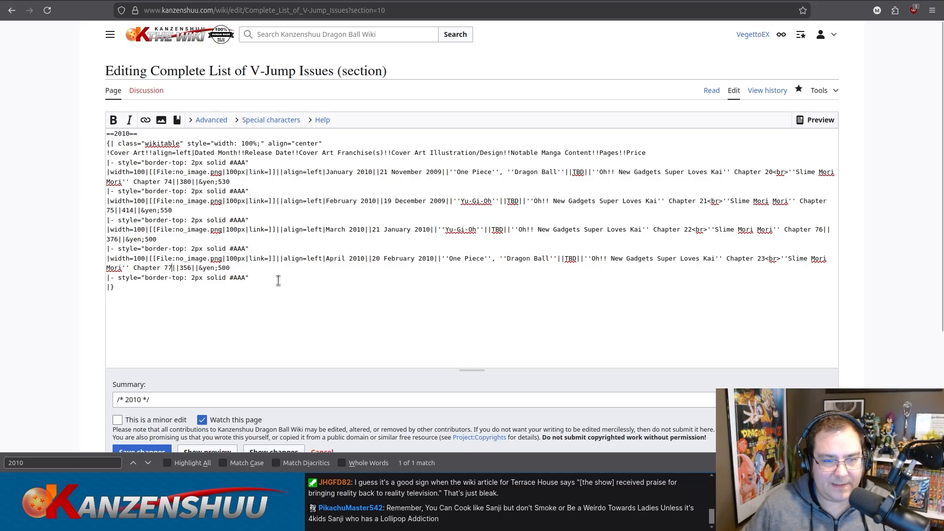
Duplicate the April 2010 row's markup directly below it, before the end of the table.
{"action": "left_click_drag", "start_coordinate": [267, 279], "coordinate": [94, 249]}
{"action": "key", "text": "ctrl+c"}
{"action": "left_click", "coordinate": [257, 270]}
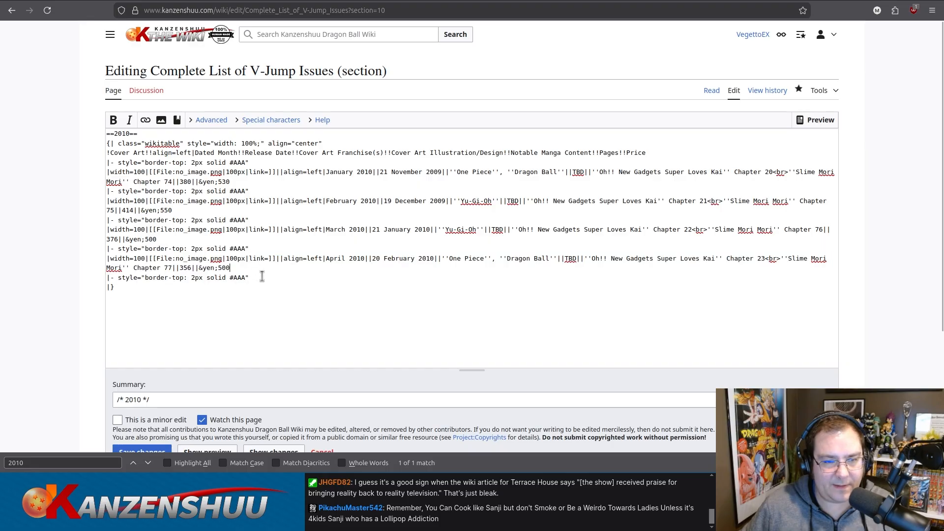
{"action": "key", "text": "shift+Down"}
{"action": "key", "text": "ctrl+v"}
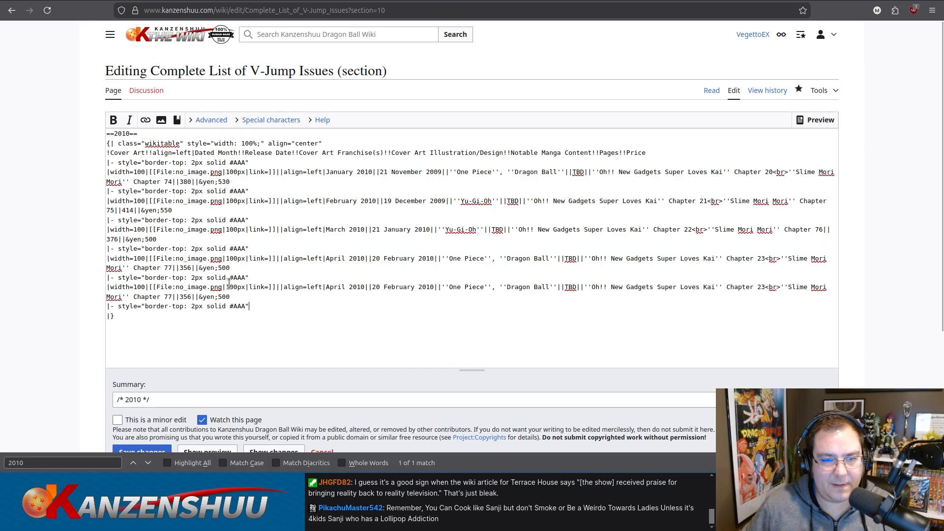
Set the duplicated April row's dated month to May and its release date to 20 March 2010.
{"action": "double_click", "coordinate": [336, 287]}
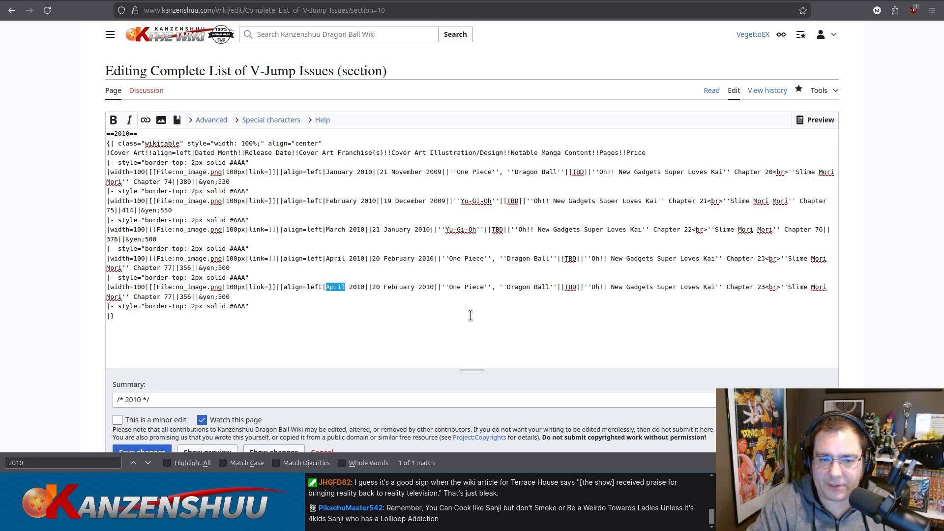
{"action": "type", "text": "May"}
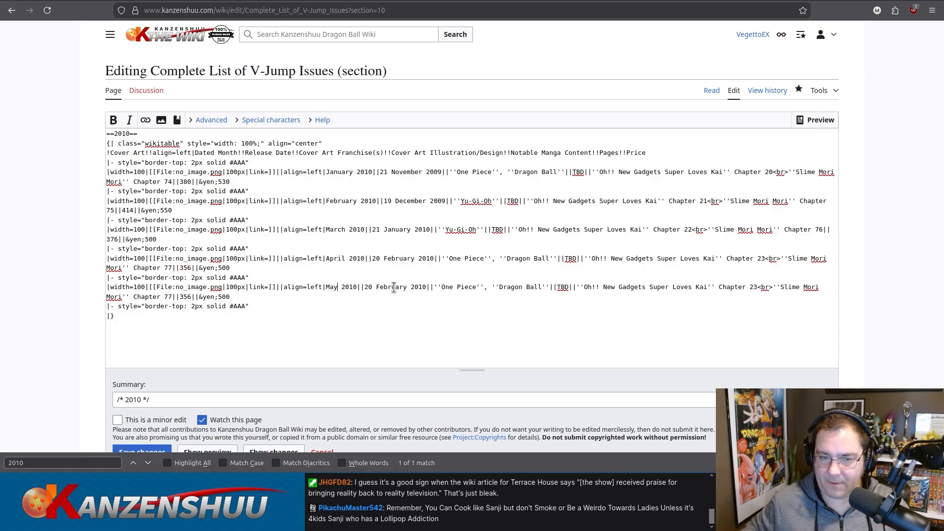
{"action": "double_click", "coordinate": [394, 288]}
{"action": "type", "text": "March"}
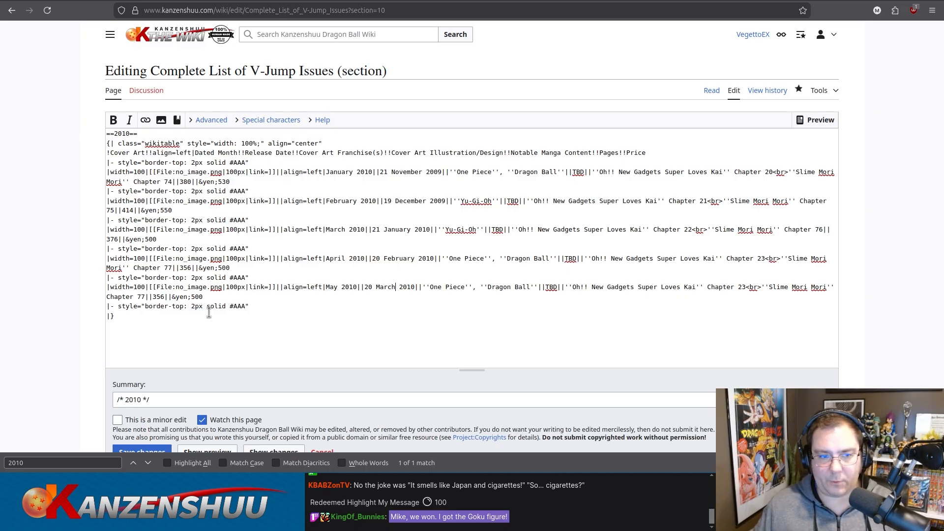
Set the May 2010 row's page count to 344 and its cover art franchise to just Dragon Quest in italic markup.
{"action": "double_click", "coordinate": [158, 297]}
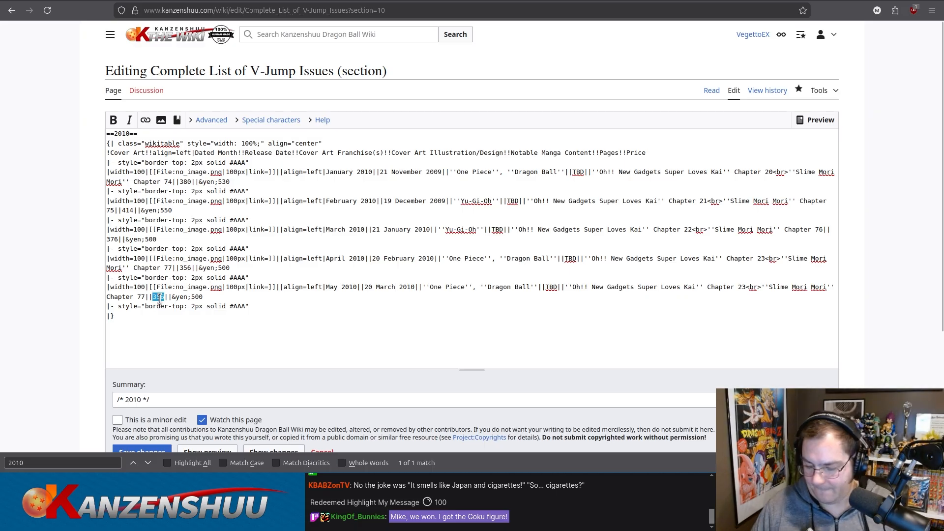
{"action": "type", "text": "344"}
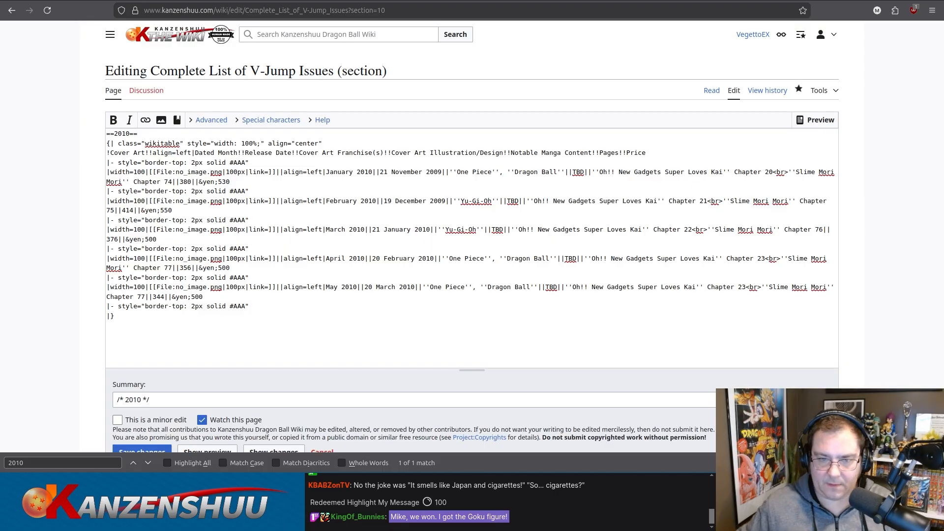
{"action": "left_click_drag", "start_coordinate": [435, 288], "coordinate": [530, 288]}
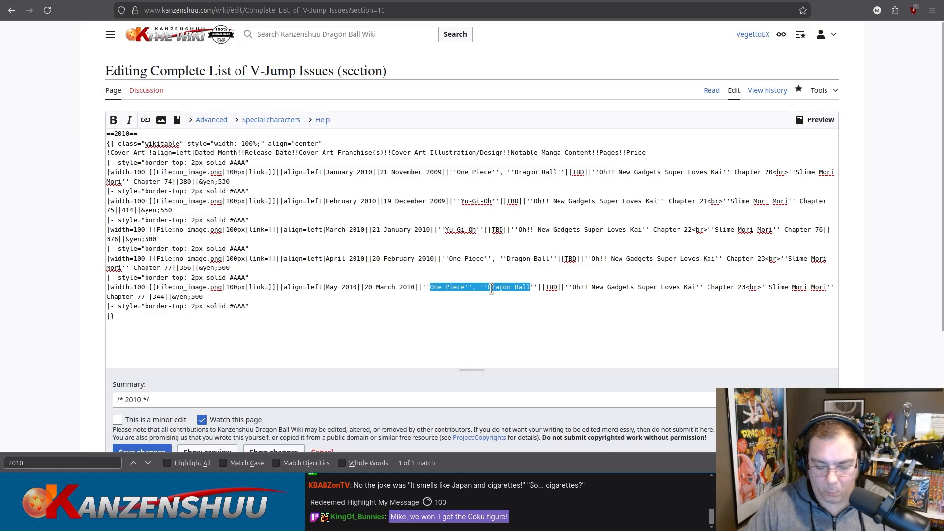
{"action": "type", "text": "Dragon Quest"}
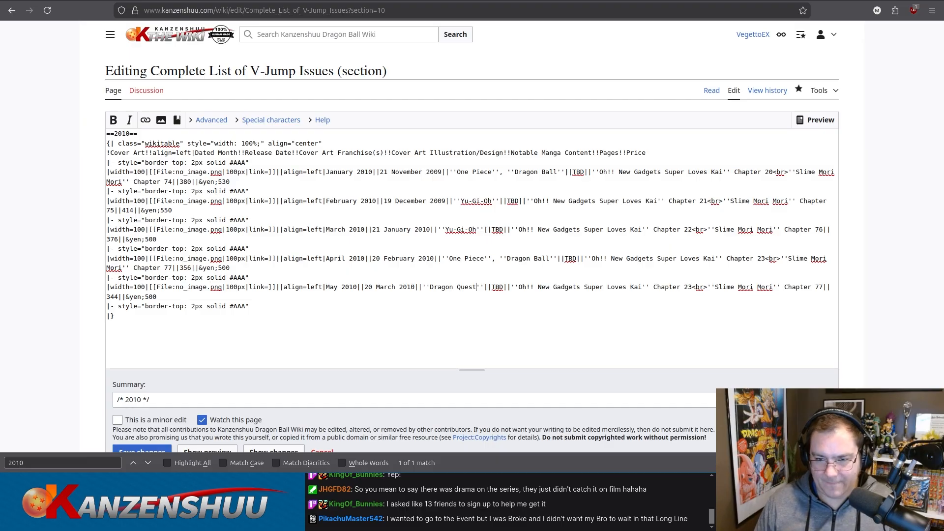
Set the May 2010 row's Oh!! New Gadgets chapter to 24 and its Slime Mori Mori chapter to 78.
{"action": "left_click_drag", "start_coordinate": [688, 287], "coordinate": [692, 288]}
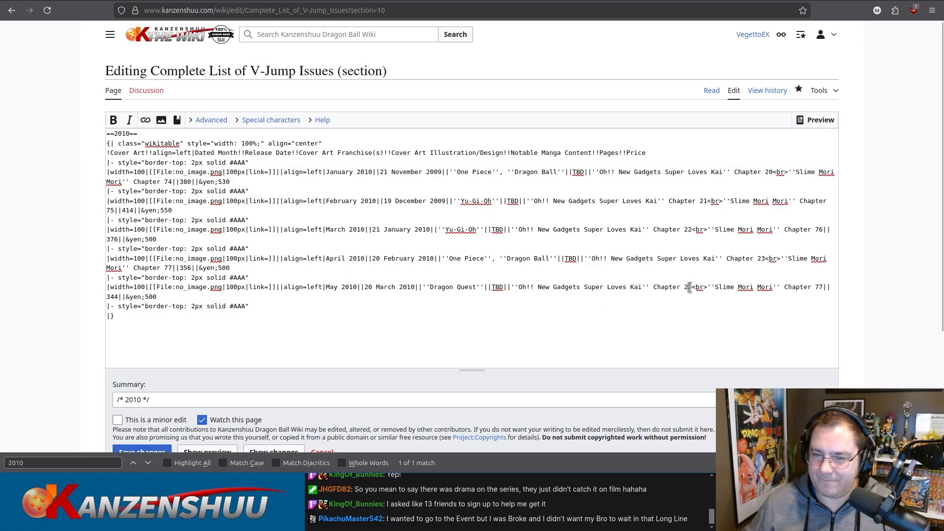
{"action": "type", "text": "4"}
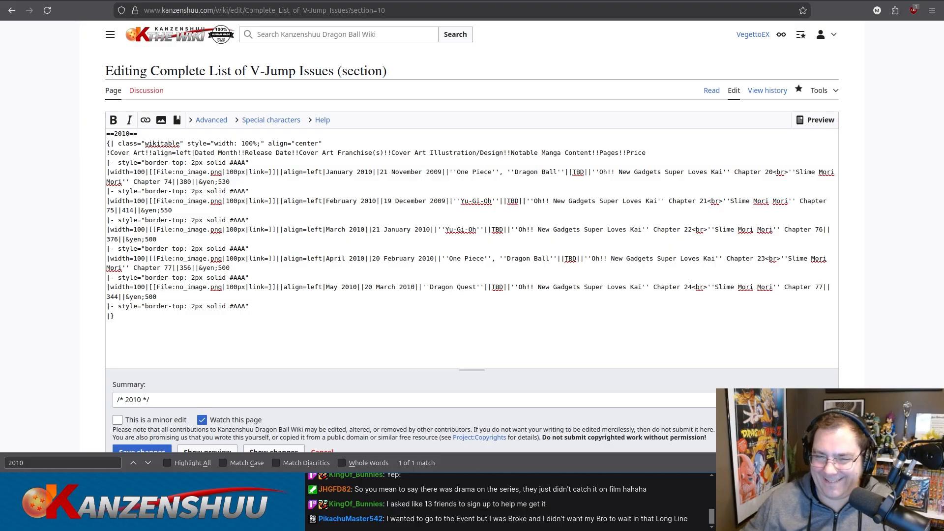
{"action": "left_click_drag", "start_coordinate": [818, 288], "coordinate": [822, 287]}
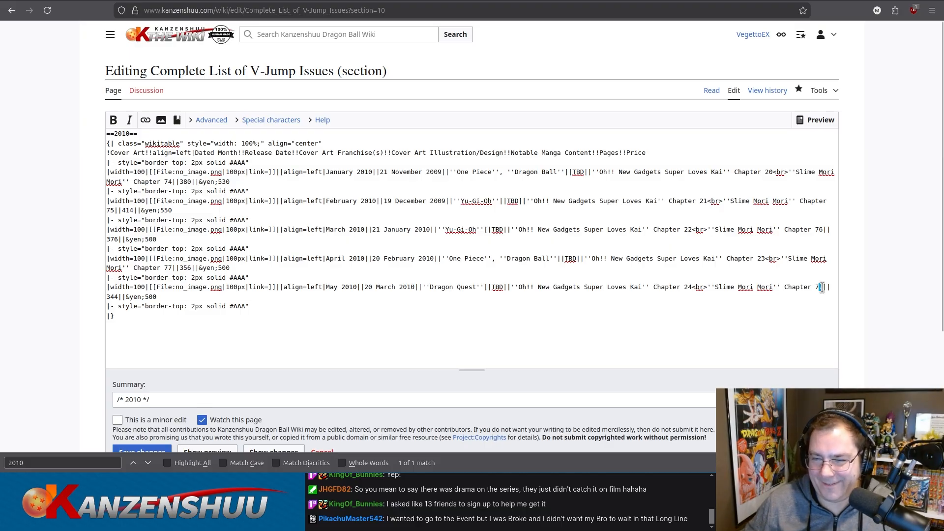
{"action": "type", "text": "8"}
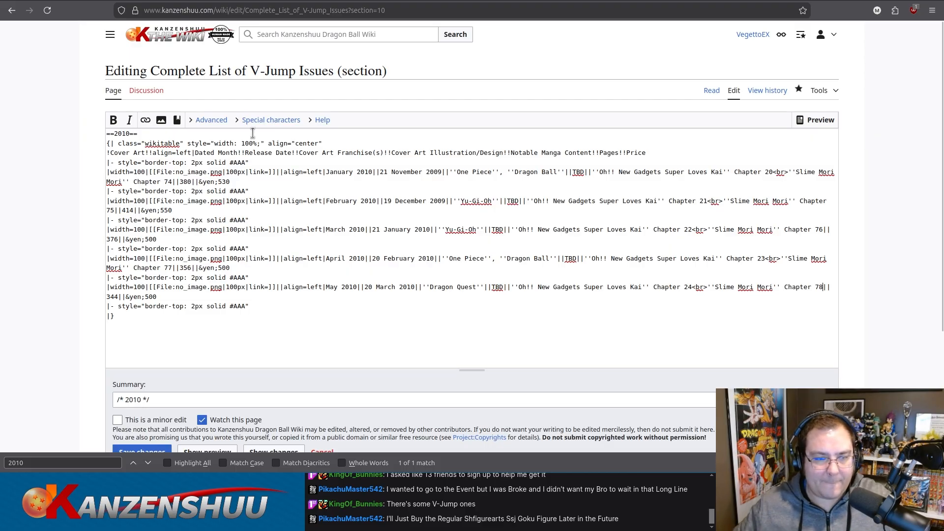
Duplicate the May 2010 row's markup directly below it, before the end of the table.
{"action": "left_click_drag", "start_coordinate": [249, 306], "coordinate": [96, 284]}
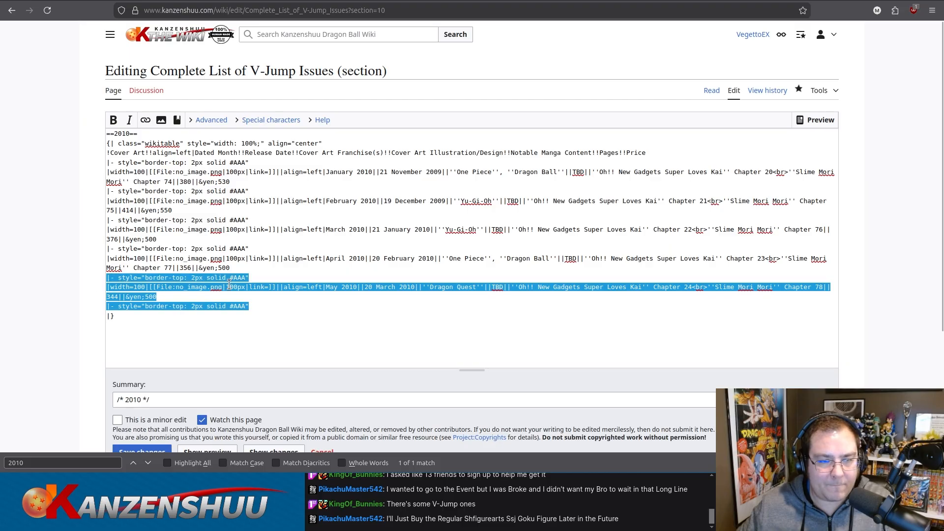
{"action": "left_click_drag", "start_coordinate": [250, 306], "coordinate": [94, 304]}
{"action": "type", "text": "|- style=\"border-top: 2px solid #AAA\" |width=100|[[File:no_image.png|100px|link=]]||align=left|May 2010||20 March 2010||''Dragon Quest''||TBD||''Oh!! New Gadgets Super Loves Kai'' Chapter 24<br>''Slime Mori Mori'' Chapter 78||344||&yen;500 |- style=\"border-top: 2px solid #AAA\""}
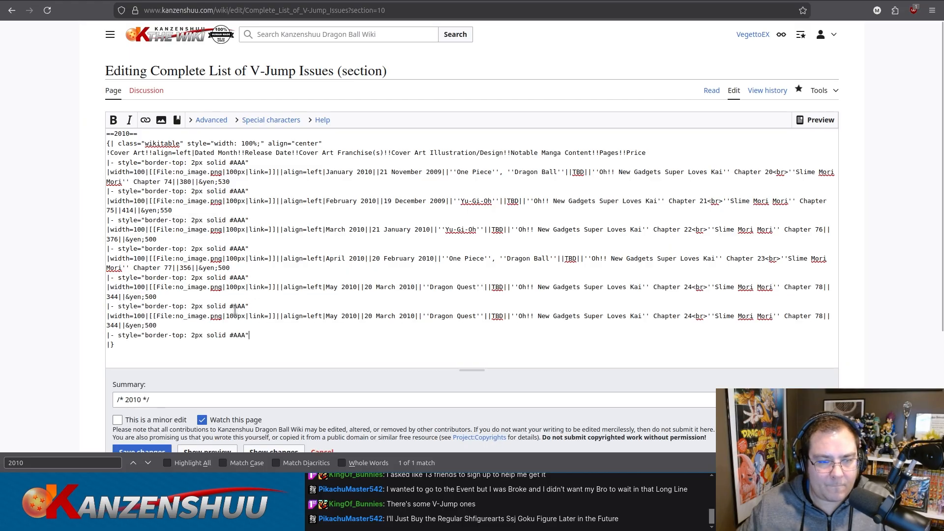
Set the duplicated May row's dated month to June and its release date to 21 April 2010.
{"action": "double_click", "coordinate": [332, 316]}
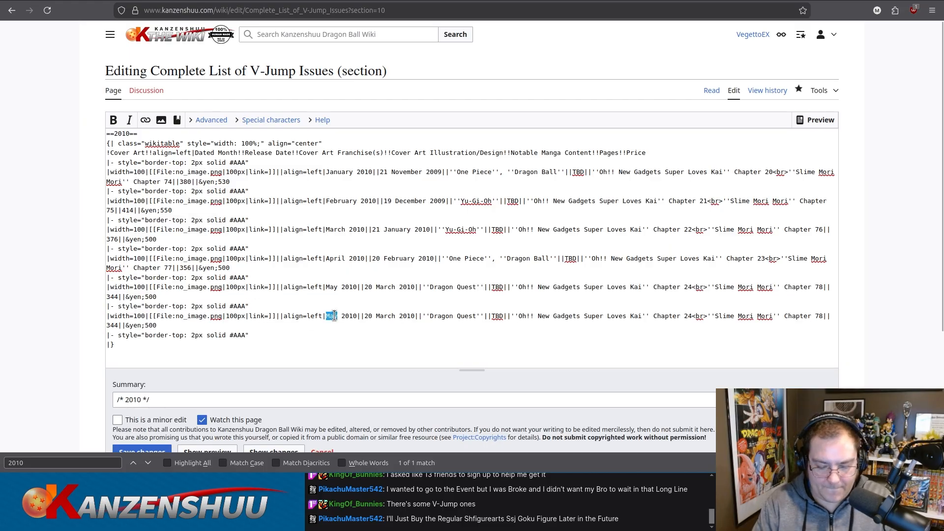
{"action": "type", "text": "June"}
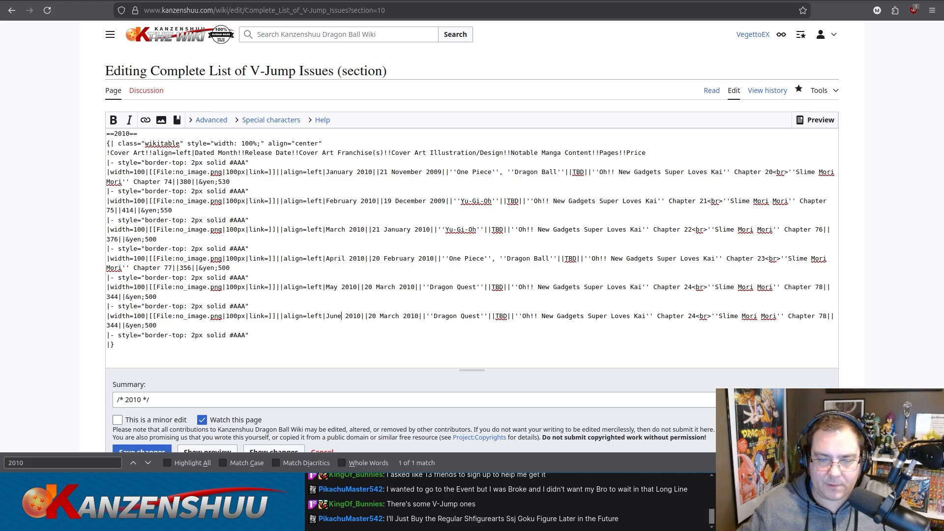
{"action": "left_click_drag", "start_coordinate": [369, 316], "coordinate": [397, 316]}
{"action": "type", "text": "21 April"}
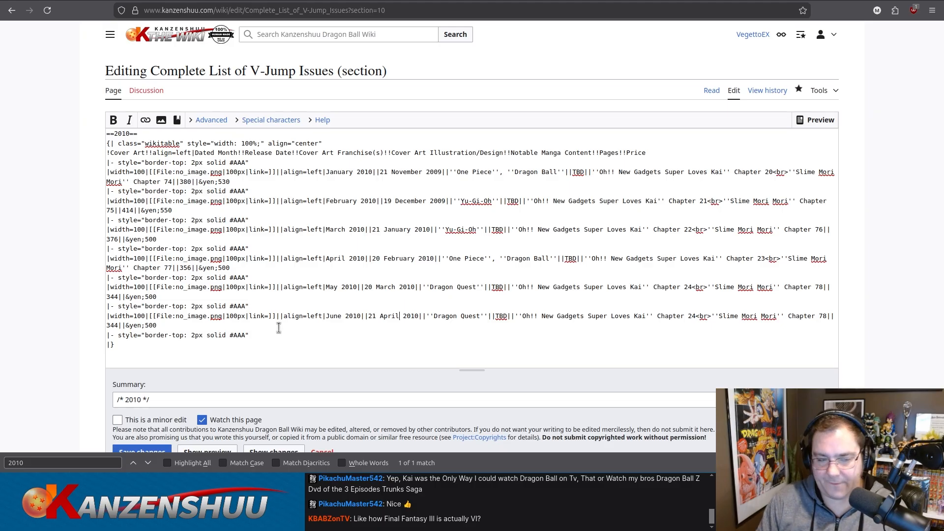
Set the June 2010 row's page count to 350, its Oh!! New Gadgets chapter to 25 and its Slime Mori Mori chapter to 79.
{"action": "double_click", "coordinate": [113, 324]}
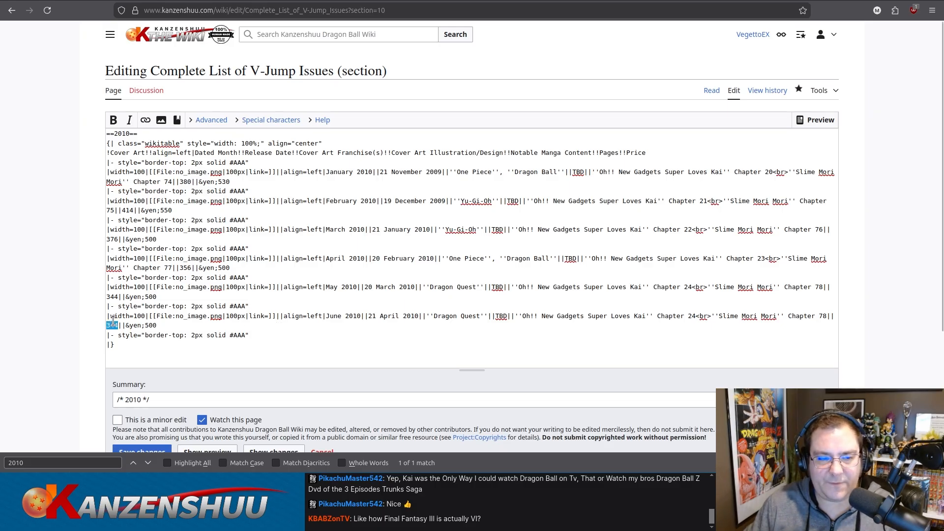
{"action": "type", "text": "350"}
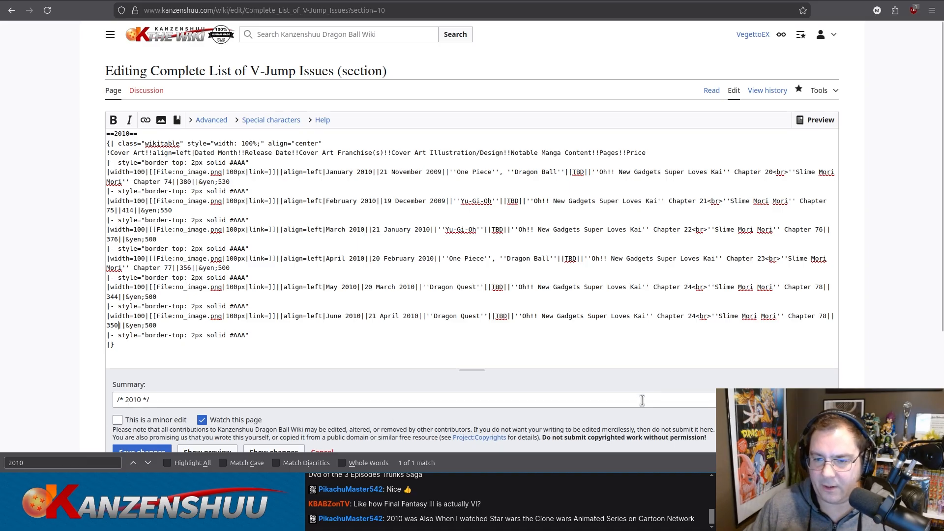
{"action": "left_click_drag", "start_coordinate": [690, 316], "coordinate": [696, 316]}
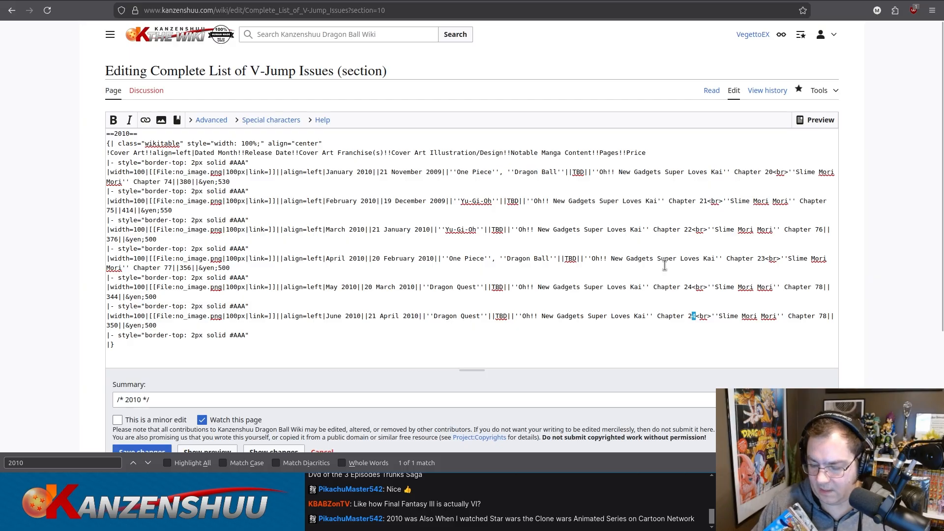
{"action": "type", "text": "5"}
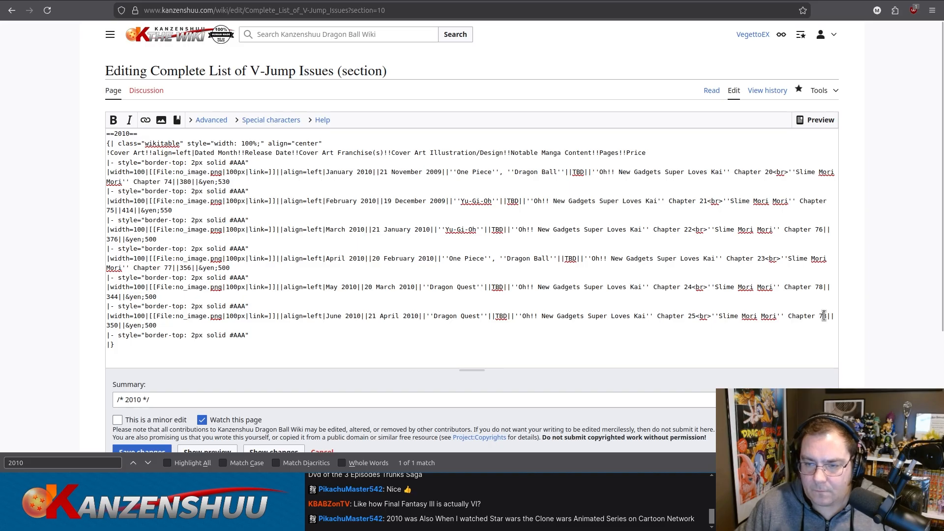
{"action": "left_click_drag", "start_coordinate": [823, 315], "coordinate": [826, 315]}
{"action": "type", "text": "9"}
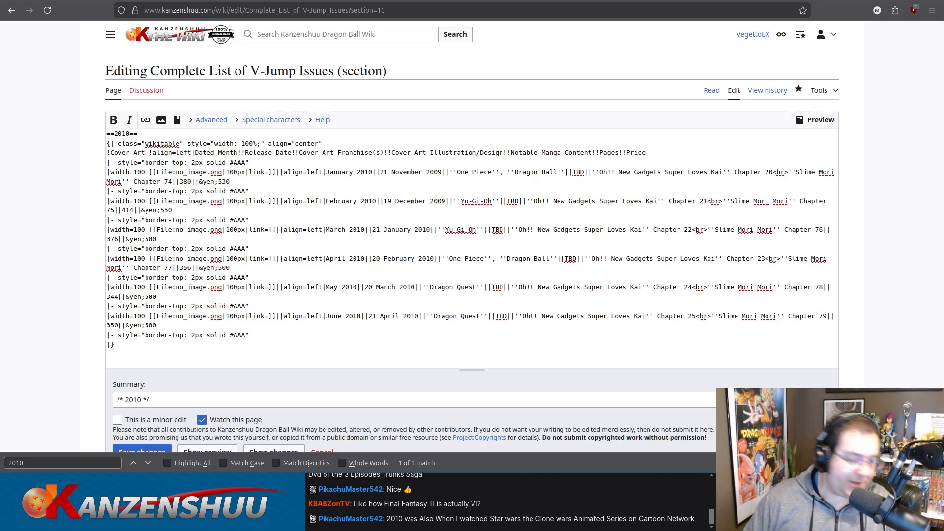
Duplicate the June 2010 row's markup directly below it, before the end of the table.
{"action": "scroll", "coordinate": [244, 187], "scroll_direction": "down", "scroll_amount": 3}
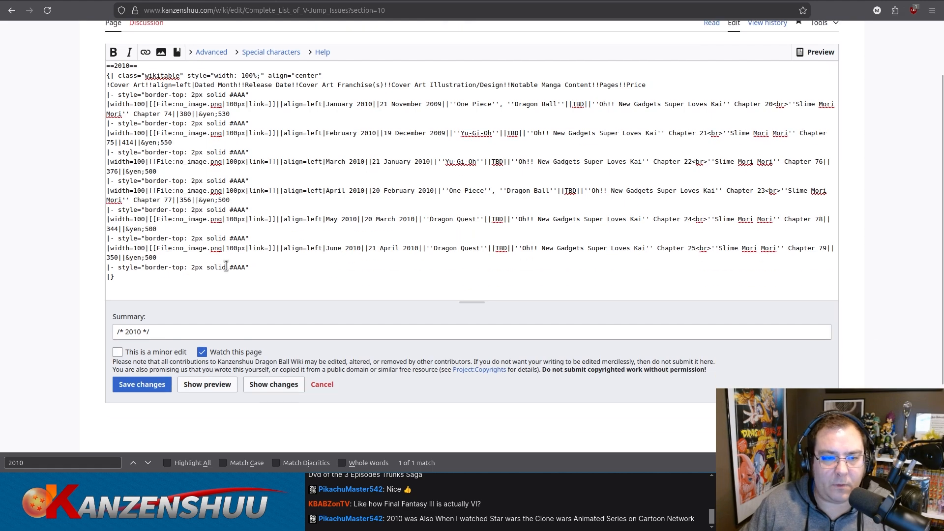
{"action": "left_click_drag", "start_coordinate": [258, 268], "coordinate": [91, 237]}
{"action": "key", "text": "ctrl+c"}
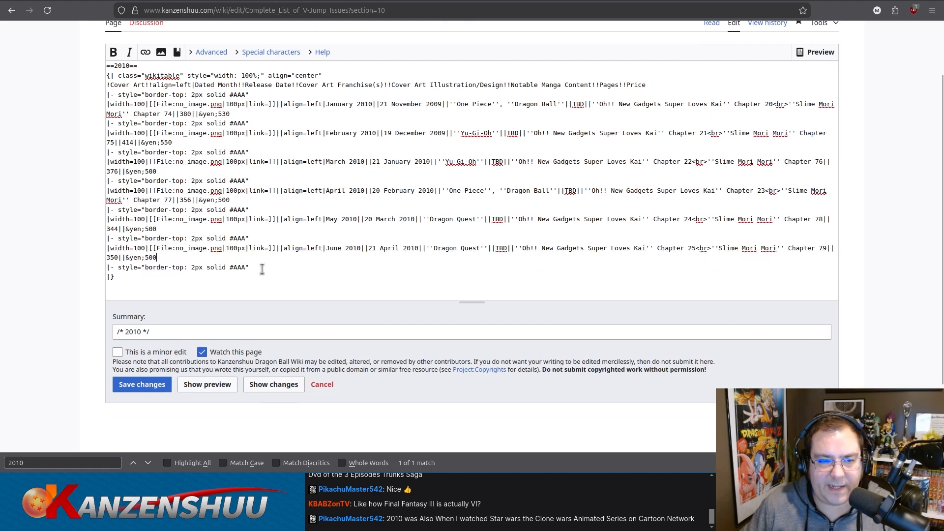
{"action": "left_click_drag", "start_coordinate": [262, 268], "coordinate": [93, 268]}
{"action": "key", "text": "ctrl+v"}
{"action": "scroll", "coordinate": [285, 260], "scroll_direction": "down", "scroll_amount": 3}
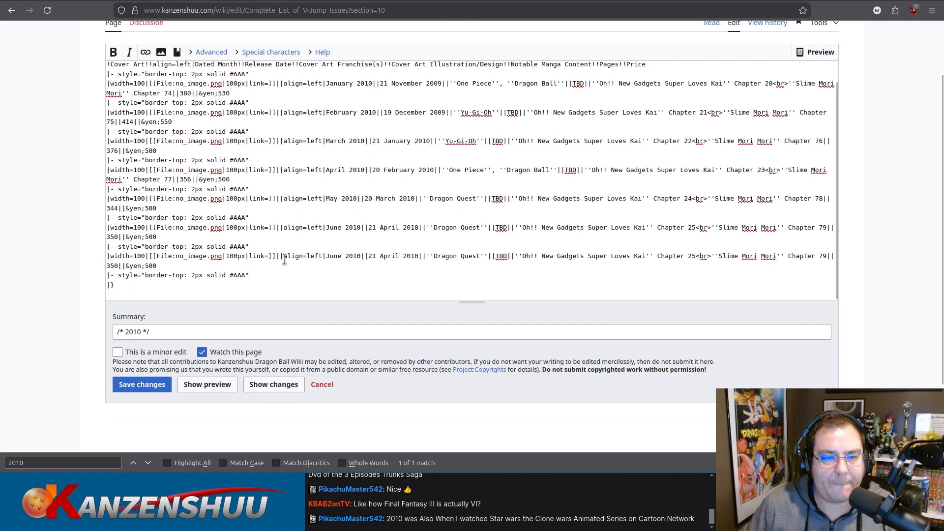
Set the duplicated June row's dated month to July and its release date to 21 May 2010.
{"action": "double_click", "coordinate": [333, 256]}
{"action": "type", "text": "July"}
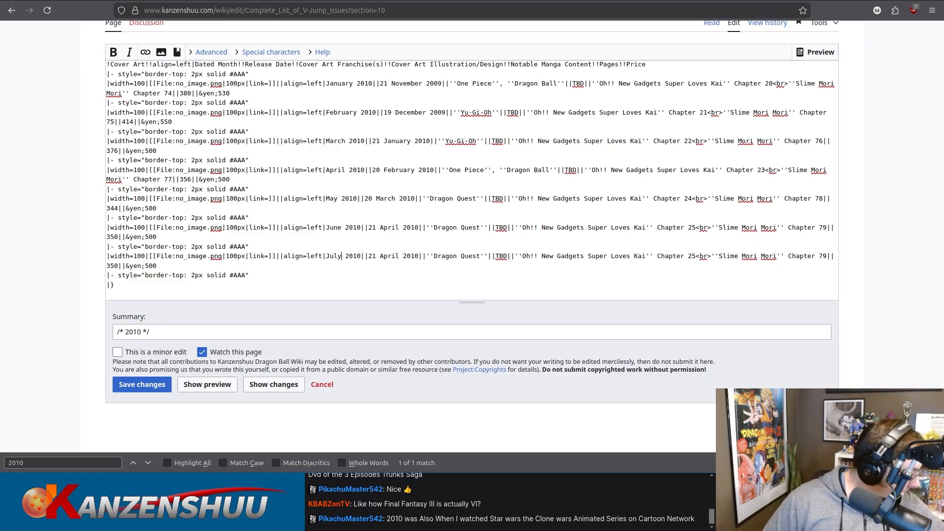
{"action": "double_click", "coordinate": [390, 256]}
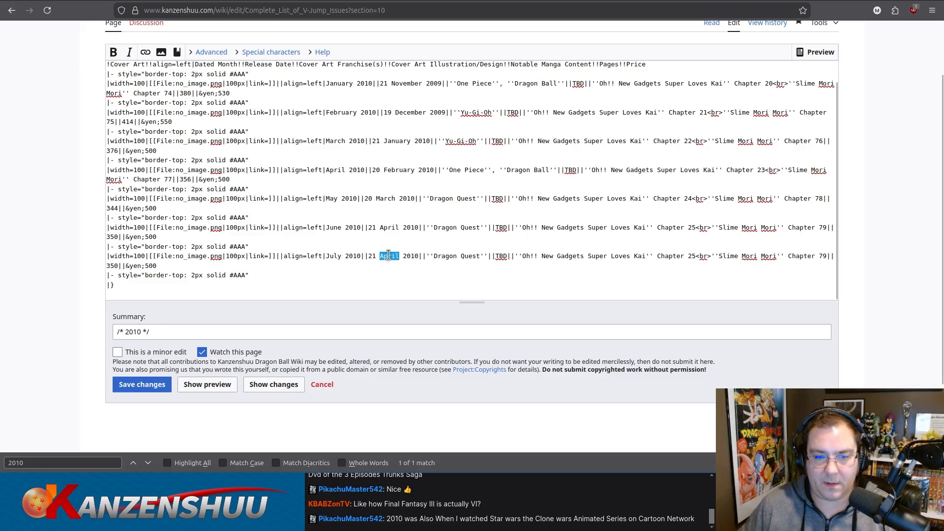
{"action": "type", "text": "May"}
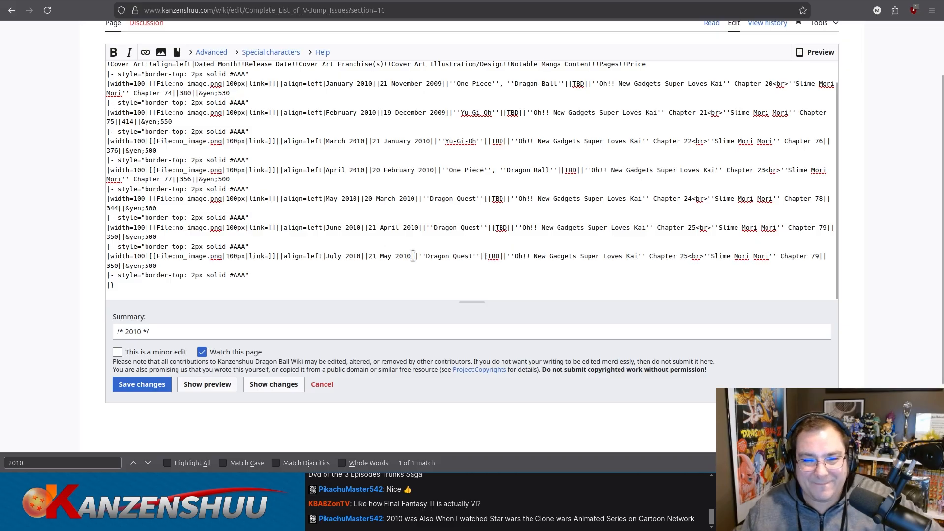
Set the July 2010 row's cover art franchise to Yu-Gi-Oh, its price to 550 yen and its page count to 396.
{"action": "left_click_drag", "start_coordinate": [426, 257], "coordinate": [471, 257]}
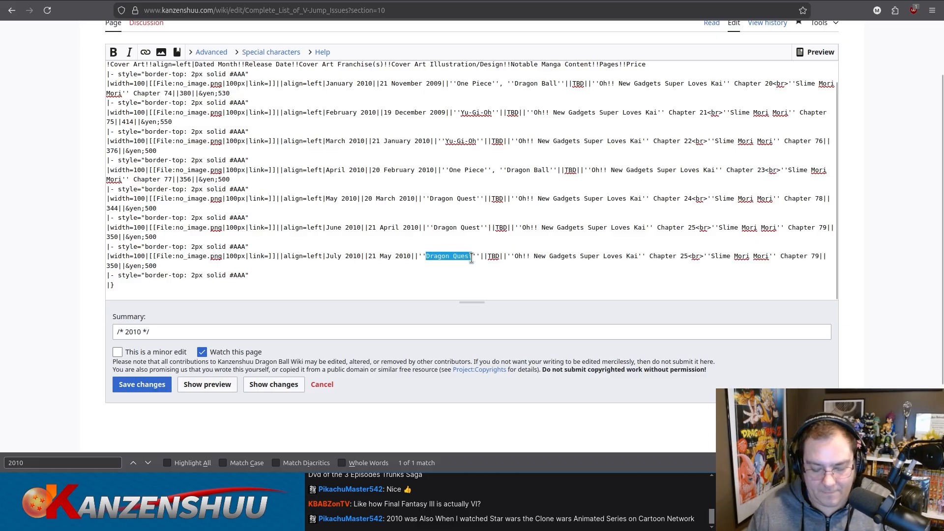
{"action": "type", "text": "Yu-Gi-Oh"}
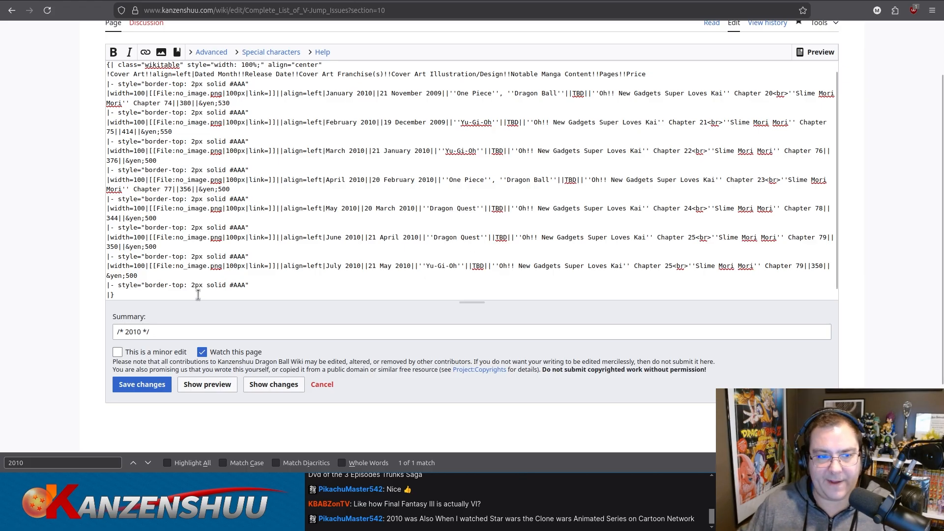
{"action": "left_click_drag", "start_coordinate": [130, 276], "coordinate": [135, 276]}
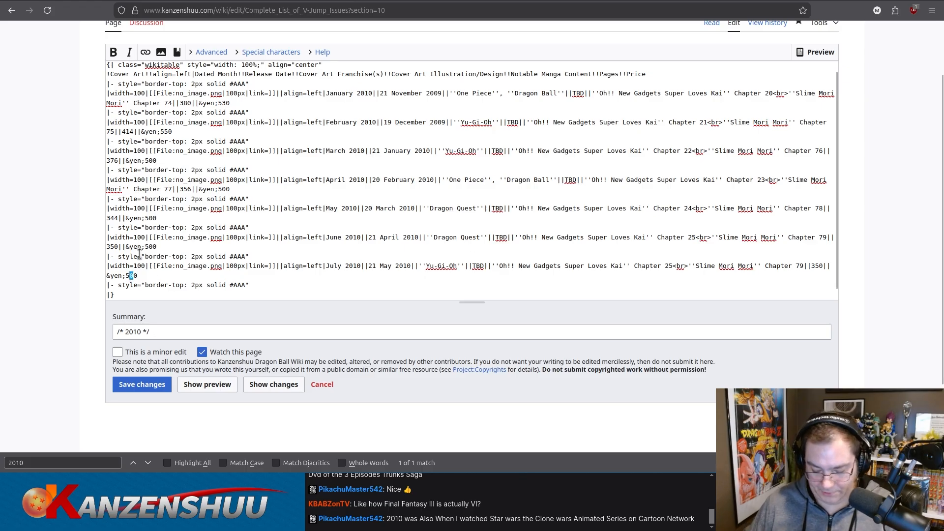
{"action": "type", "text": "5"}
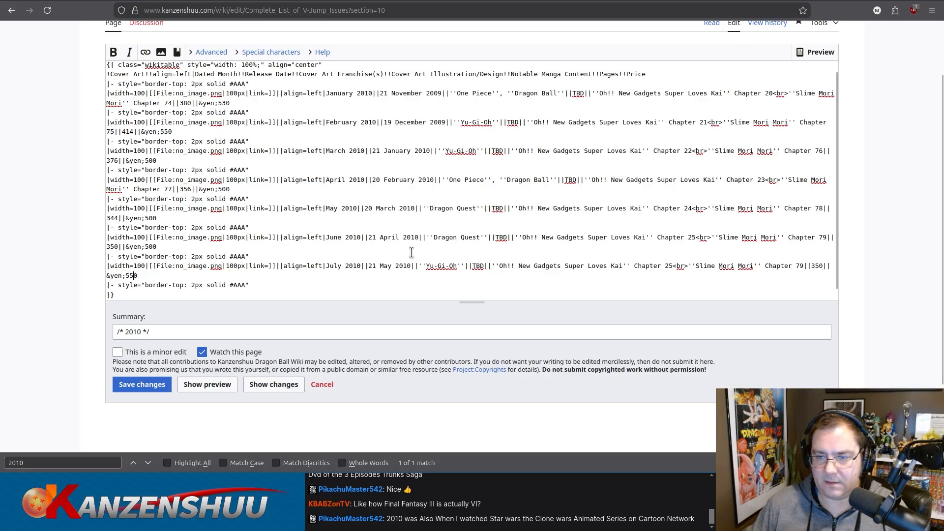
{"action": "double_click", "coordinate": [818, 266]}
{"action": "type", "text": "396"}
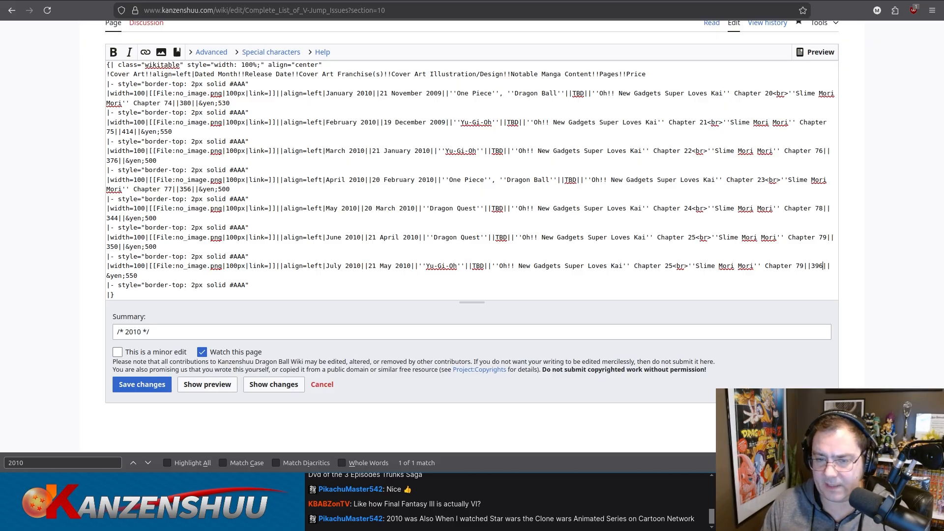
Set the July 2010 row's Oh!! New Gadgets chapter to 26 and its Slime Mori Mori chapter to 80.
{"action": "left_click", "coordinate": [672, 266]}
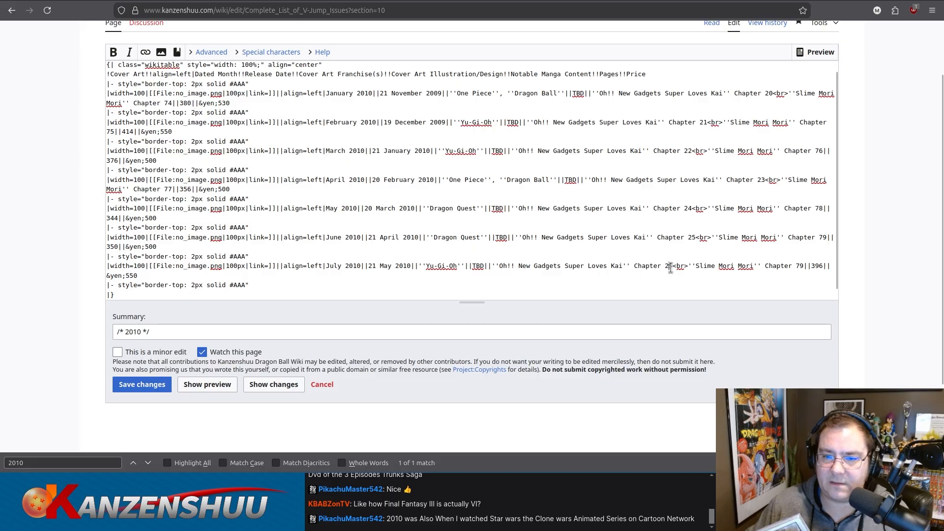
{"action": "key", "text": "BackSpace"}
{"action": "type", "text": "6"}
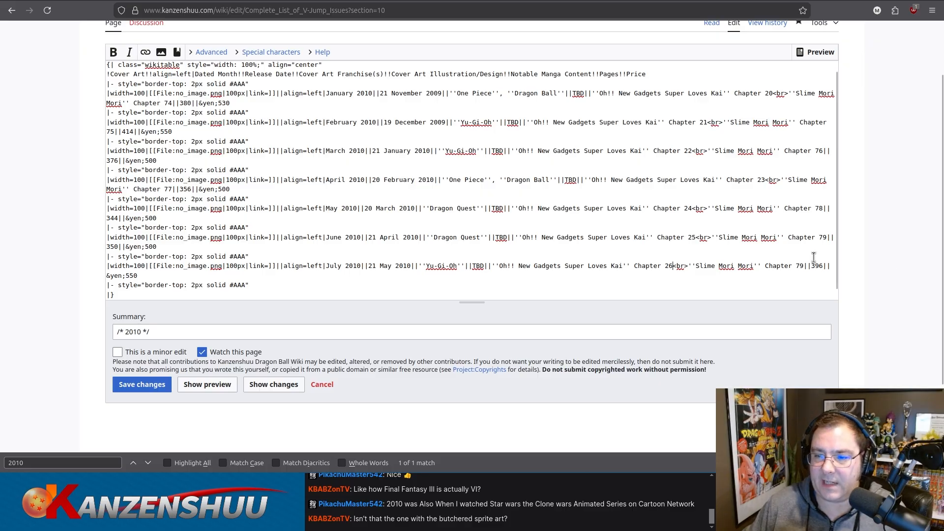
{"action": "double_click", "coordinate": [800, 267]}
{"action": "type", "text": "80"}
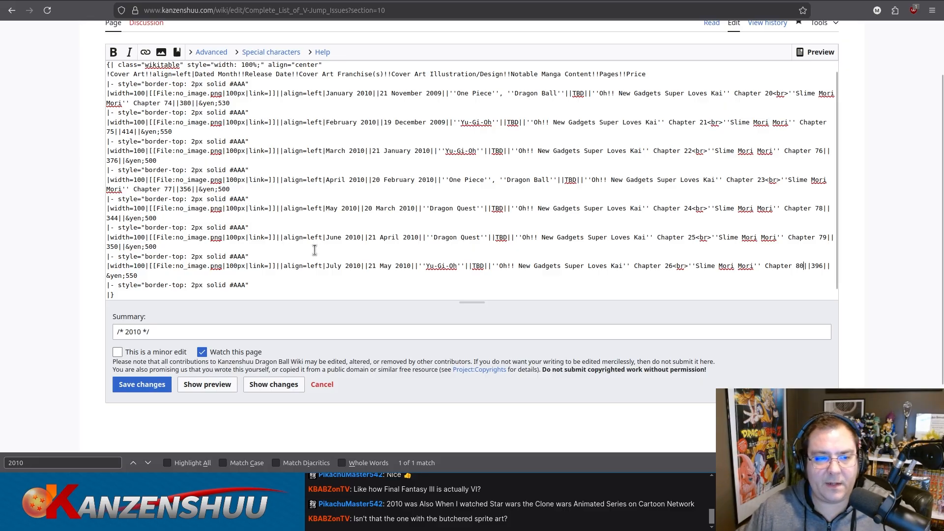
Preview the edited 2010 section and check the rendered table rows through July 2010.
{"action": "scroll", "coordinate": [314, 250], "scroll_direction": "down", "scroll_amount": 1}
{"action": "key", "text": "ctrl+a"}
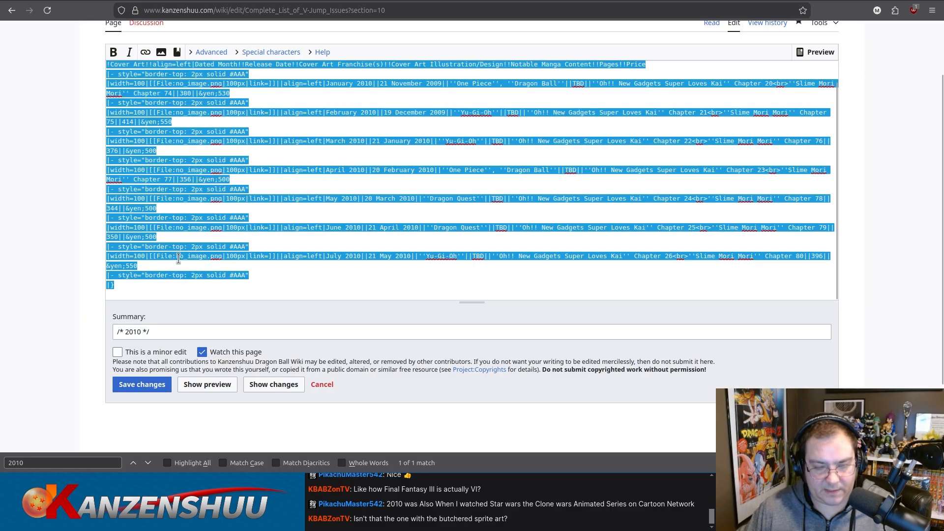
{"action": "left_click", "coordinate": [201, 385]}
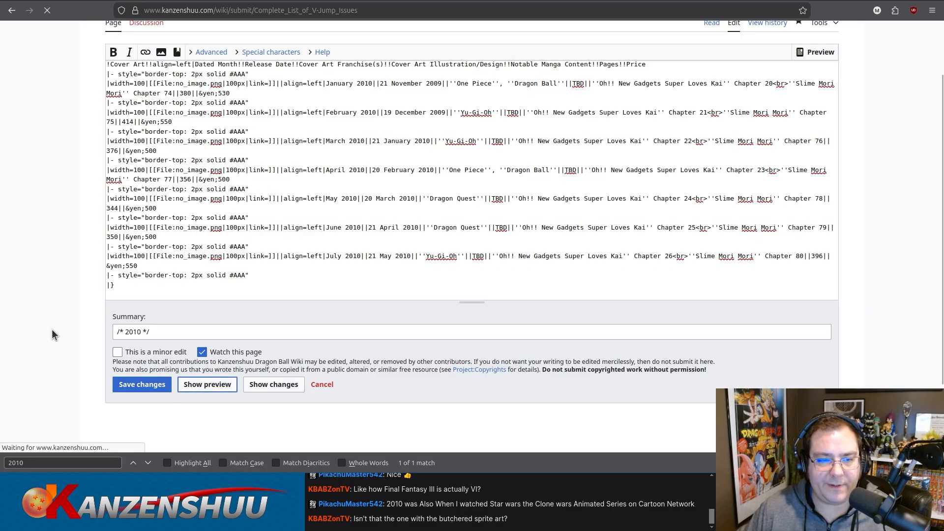
{"action": "scroll", "coordinate": [39, 309], "scroll_direction": "down", "scroll_amount": 9}
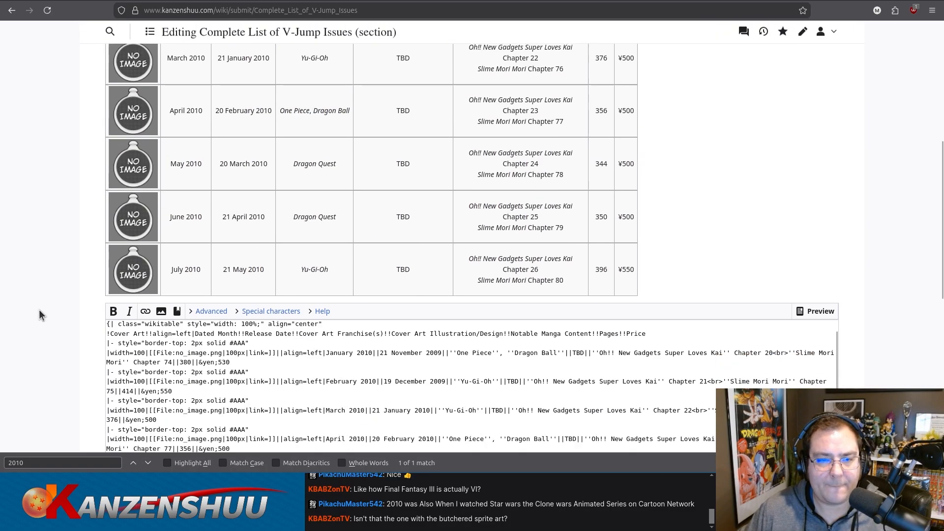
Review the previewed 2010 rows and save the changes to the section.
{"action": "scroll", "coordinate": [38, 309], "scroll_direction": "up", "scroll_amount": 1}
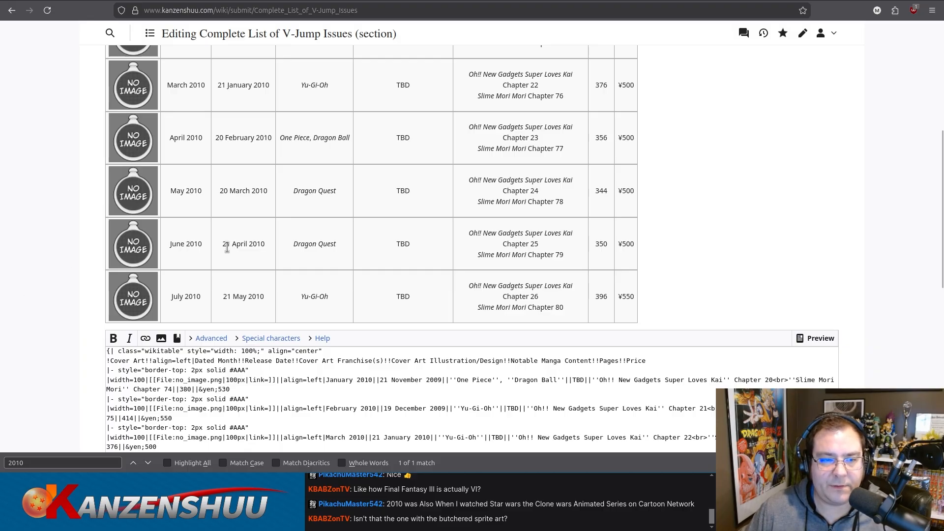
{"action": "scroll", "coordinate": [55, 287], "scroll_direction": "down", "scroll_amount": 1}
{"action": "scroll", "coordinate": [53, 288], "scroll_direction": "down", "scroll_amount": 6}
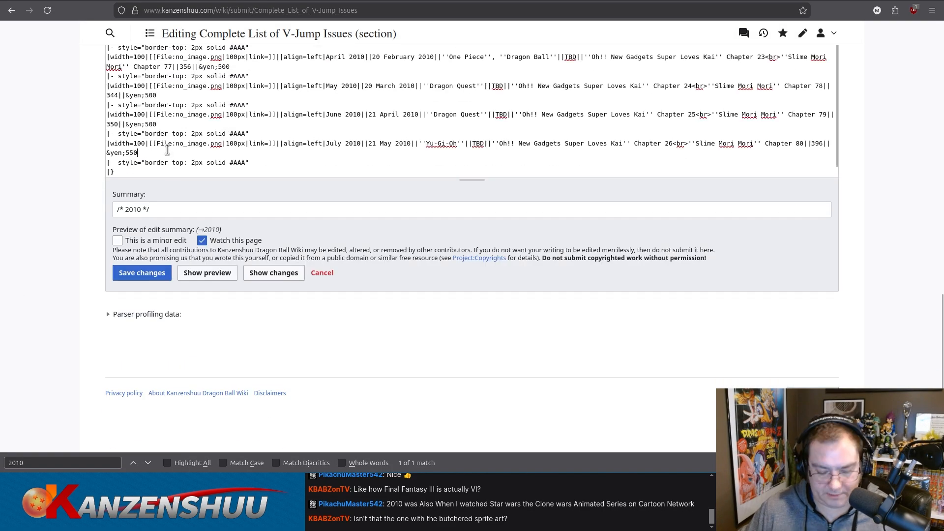
{"action": "key", "text": "ctrl+a"}
{"action": "left_click", "coordinate": [142, 273]}
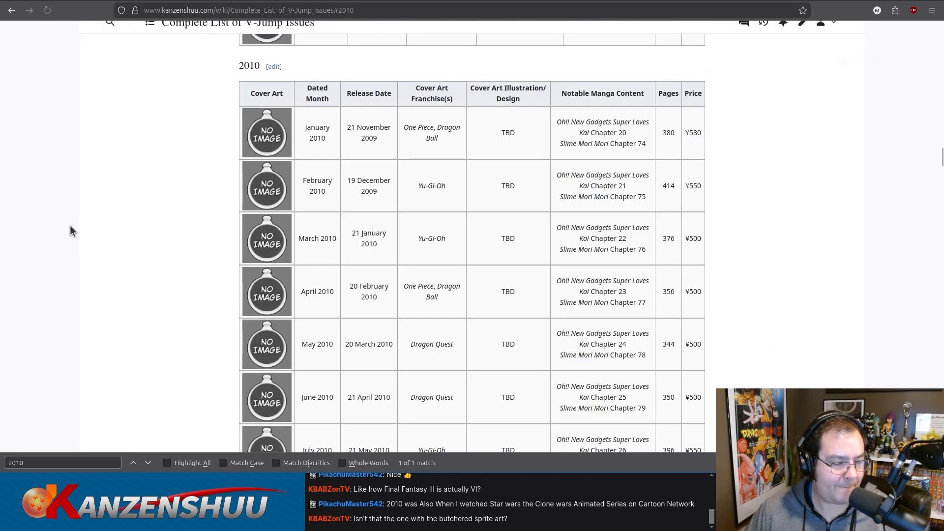
Check the saved 2010 table through July and reopen the 2010 section for editing.
{"action": "scroll", "coordinate": [114, 249], "scroll_direction": "down", "scroll_amount": 20}
{"action": "scroll", "coordinate": [114, 249], "scroll_direction": "up", "scroll_amount": 4}
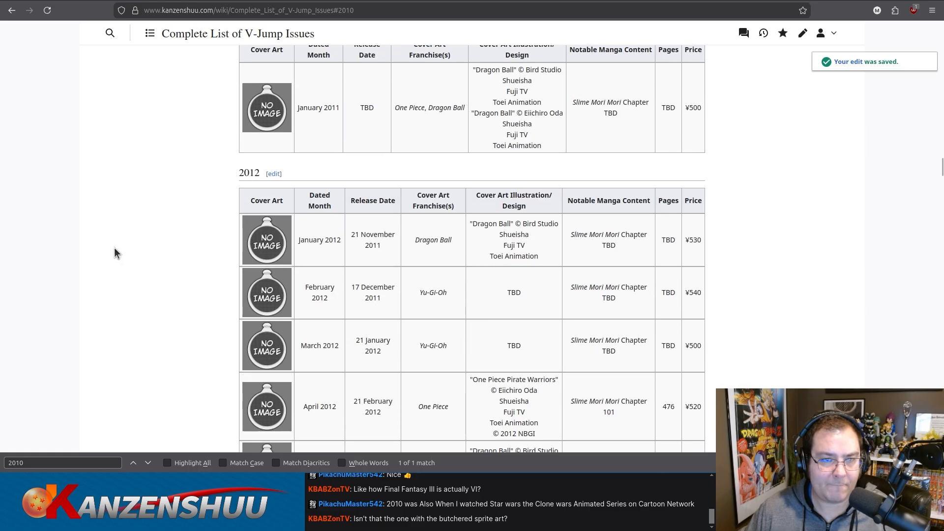
{"action": "scroll", "coordinate": [115, 248], "scroll_direction": "up", "scroll_amount": 15}
{"action": "scroll", "coordinate": [152, 256], "scroll_direction": "down", "scroll_amount": 4}
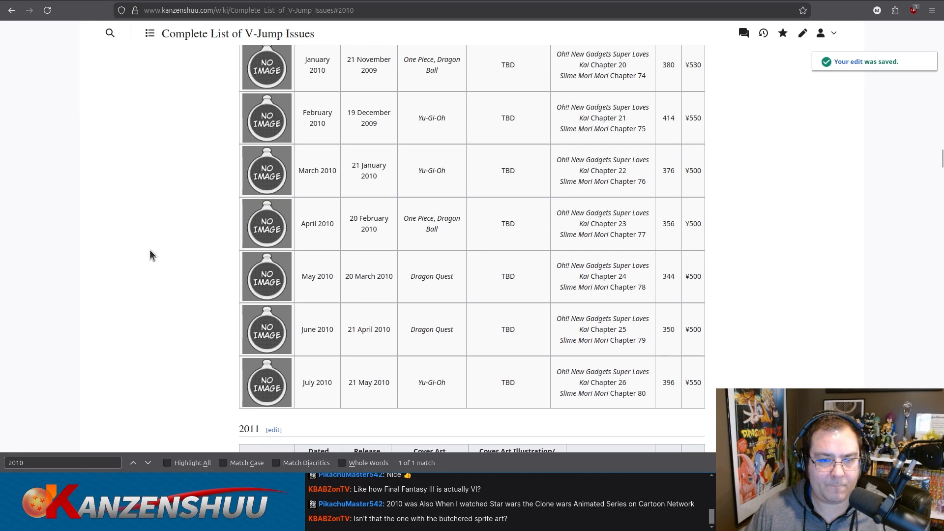
{"action": "scroll", "coordinate": [165, 239], "scroll_direction": "up", "scroll_amount": 2}
{"action": "scroll", "coordinate": [165, 241], "scroll_direction": "up", "scroll_amount": 2}
{"action": "left_click", "coordinate": [274, 133]}
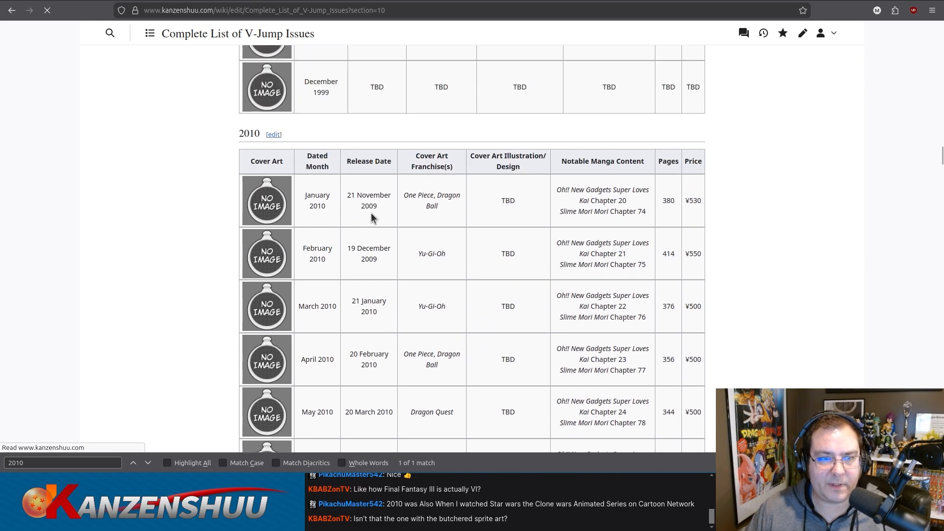
Duplicate the July 2010 row's markup at the end of the 2010 table.
{"action": "scroll", "coordinate": [273, 260], "scroll_direction": "down", "scroll_amount": 1}
{"action": "left_click_drag", "start_coordinate": [265, 343], "coordinate": [91, 315]}
{"action": "key", "text": "ctrl+c"}
{"action": "left_click", "coordinate": [260, 331]}
{"action": "left_click_drag", "start_coordinate": [247, 343], "coordinate": [87, 344]}
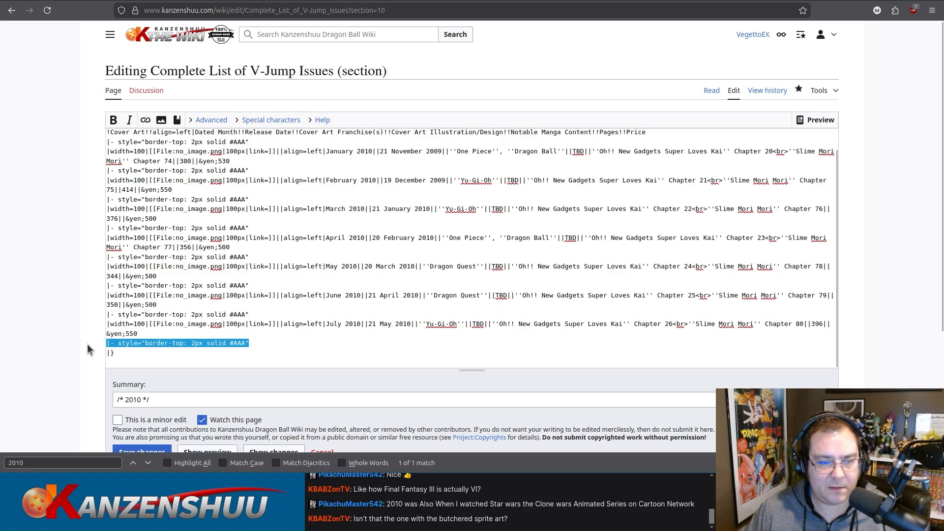
{"action": "key", "text": "ctrl+v"}
Set the duplicated July row's dated month to August and its release date to 21 June 2010.
{"action": "scroll", "coordinate": [311, 303], "scroll_direction": "down", "scroll_amount": 1}
{"action": "double_click", "coordinate": [334, 324]}
{"action": "type", "text": "August"}
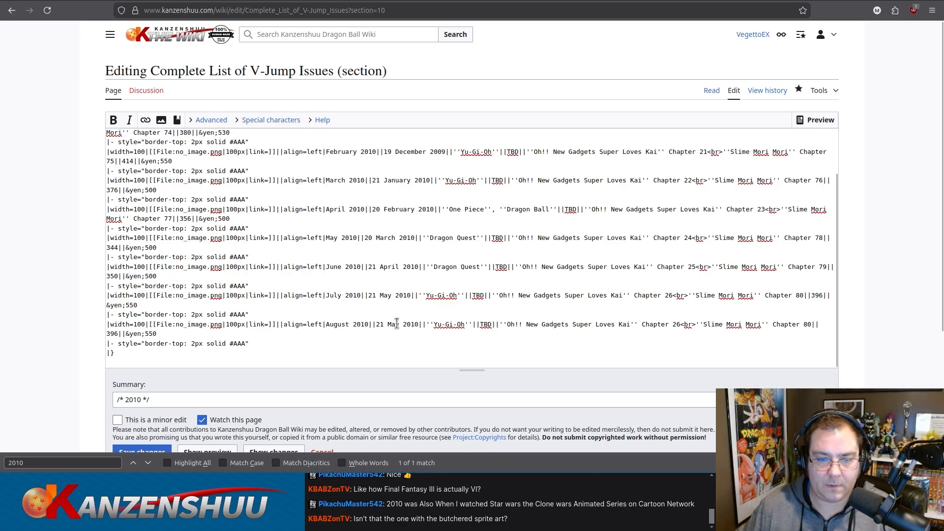
{"action": "key", "text": "BackSpace"}
{"action": "key", "text": "BackSpace"}
{"action": "key", "text": "BackSpace"}
{"action": "type", "text": "June"}
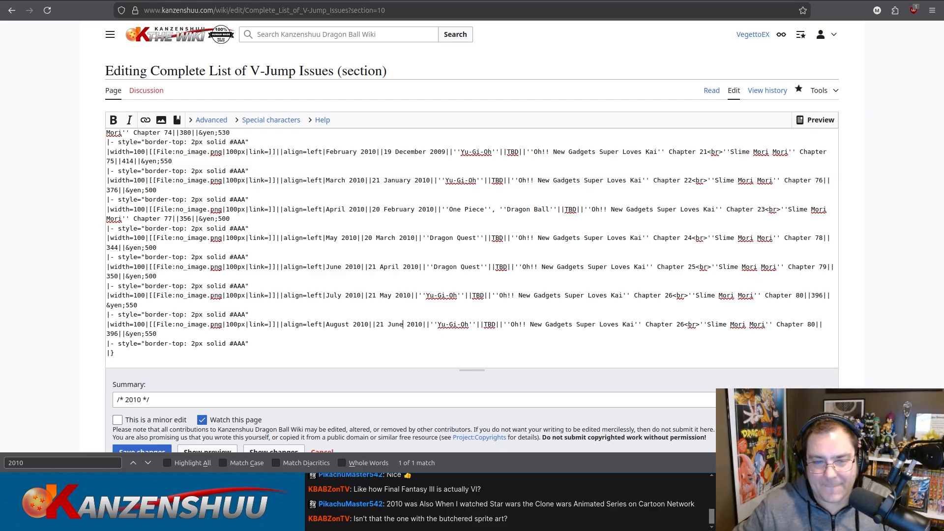
Set the August 2010 row's cover art franchises to One Piece and Dragon Ball, each in italic markup.
{"action": "left_click_drag", "start_coordinate": [438, 325], "coordinate": [470, 322]}
{"action": "type", "text": "One "}
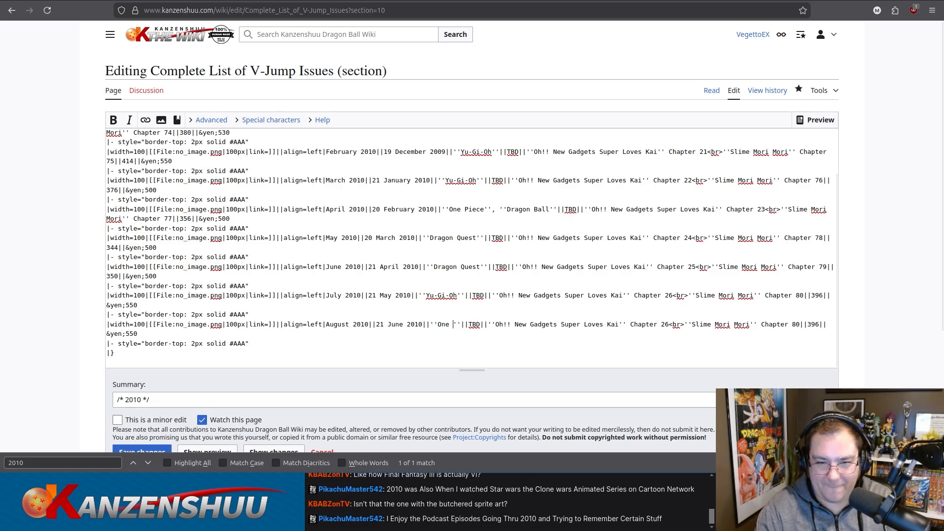
{"action": "type", "text": "Piece'', ''Dragon Ball''"}
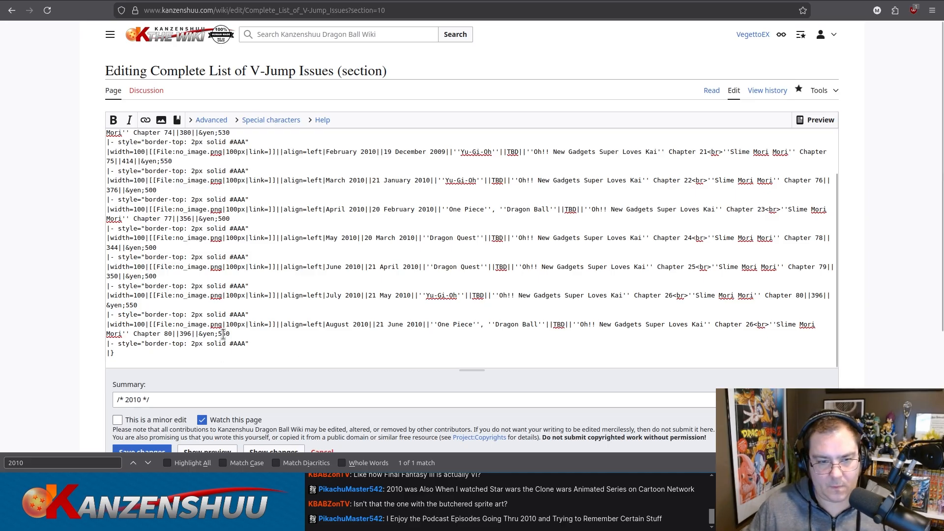
Set the August 2010 row's price to 500 yen and its page count to 364.
{"action": "left_click_drag", "start_coordinate": [220, 334], "coordinate": [224, 334]}
{"action": "type", "text": "0"}
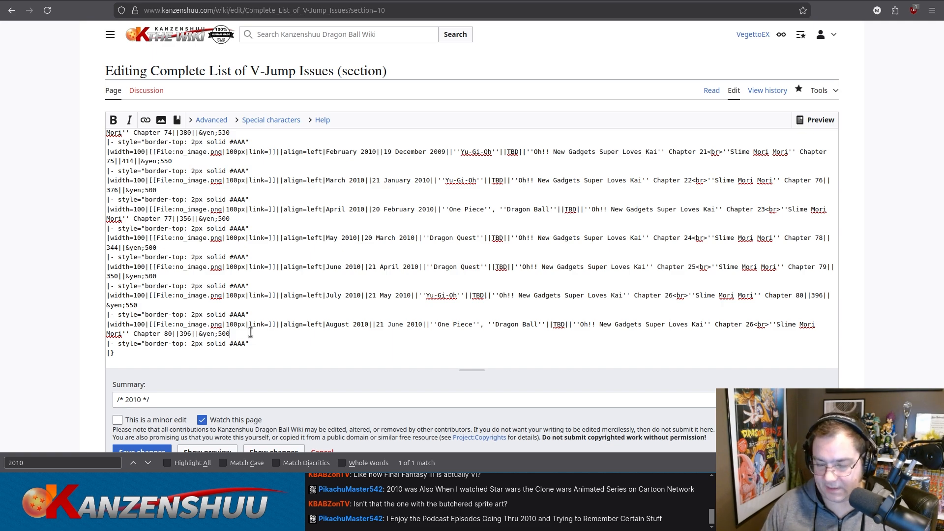
{"action": "double_click", "coordinate": [186, 333]}
{"action": "type", "text": "364"}
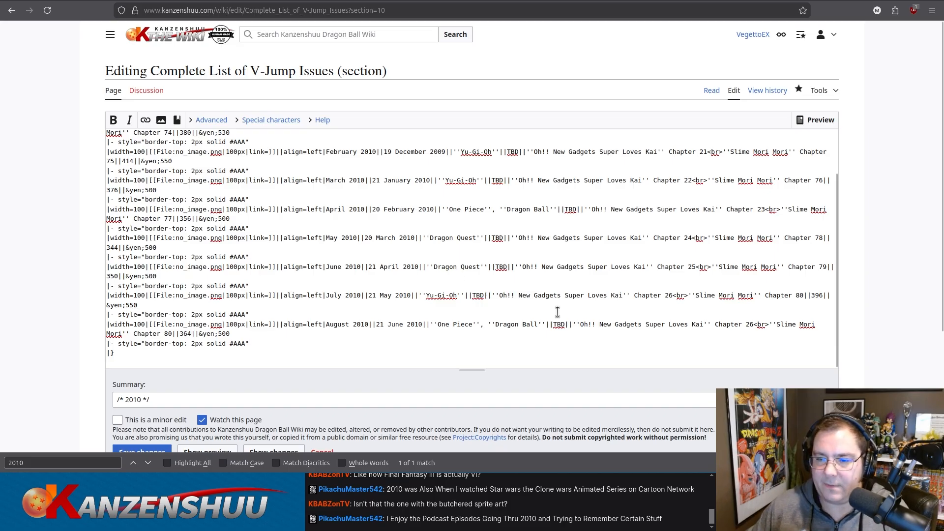
Set the August 2010 row's Oh!! New Gadgets Super Loves Kai chapter to 27.
{"action": "left_click", "coordinate": [752, 324]}
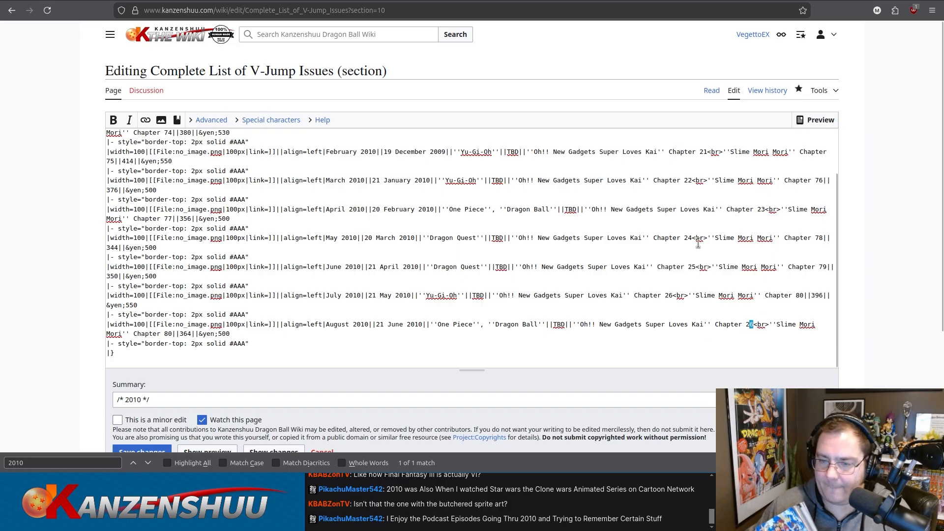
{"action": "key", "text": "BackSpace"}
{"action": "type", "text": "7"}
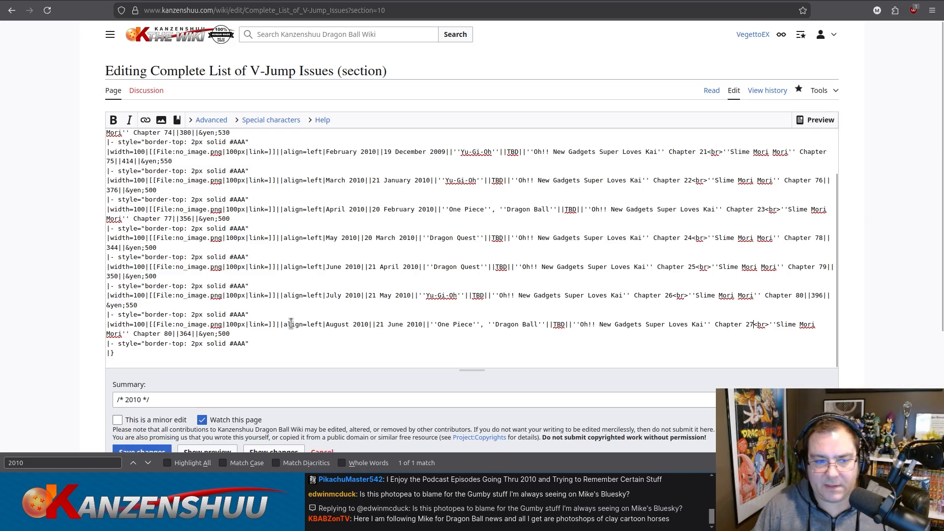
Add an italicised Dragon Quest Monsters Battle Road Victory entry, Chapter 3, on a new line of the August 2010 row's manga content.
{"action": "left_click_drag", "start_coordinate": [173, 335], "coordinate": [176, 335]}
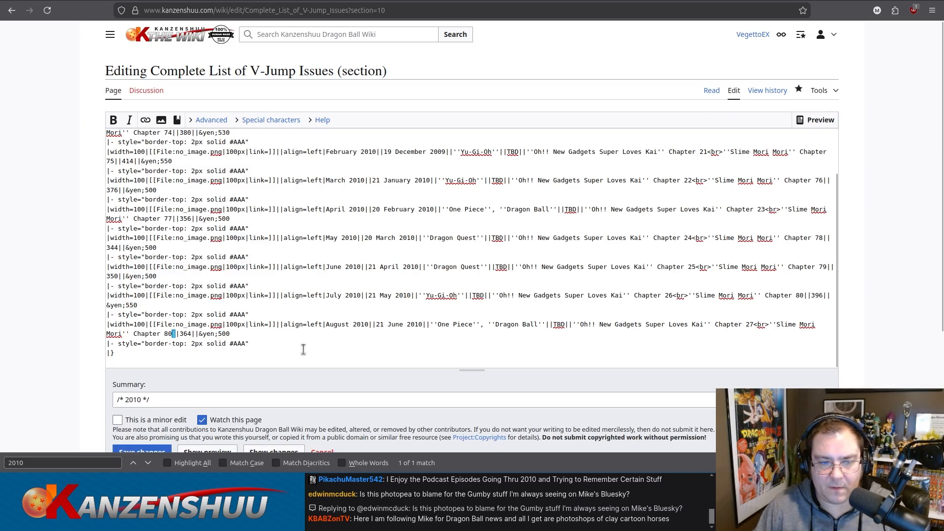
{"action": "type", "text": "<br>''D"}
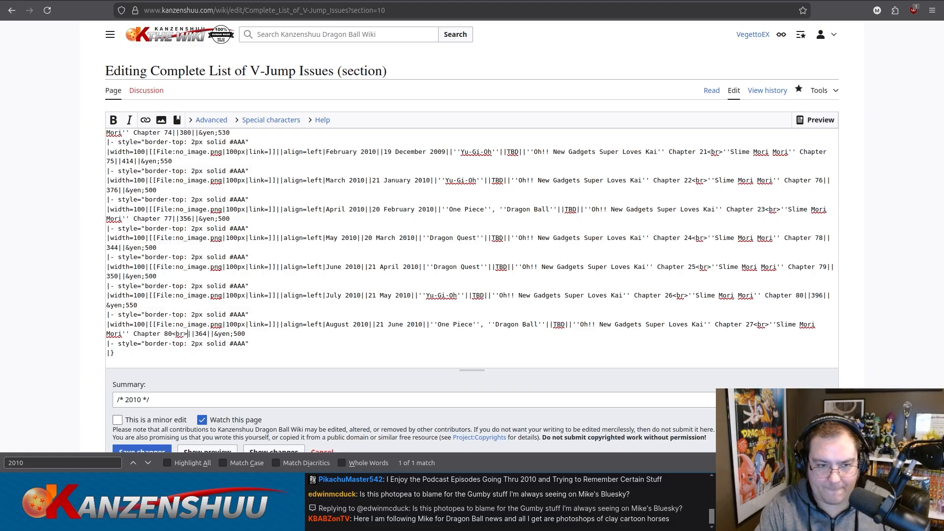
{"action": "type", "text": "ragon Quest Monsters B"}
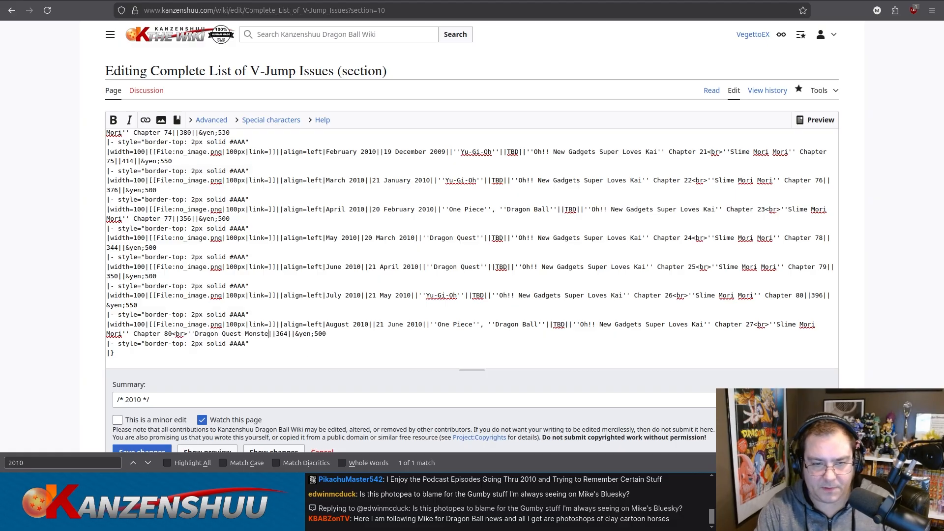
{"action": "type", "text": "attle Road Victory"}
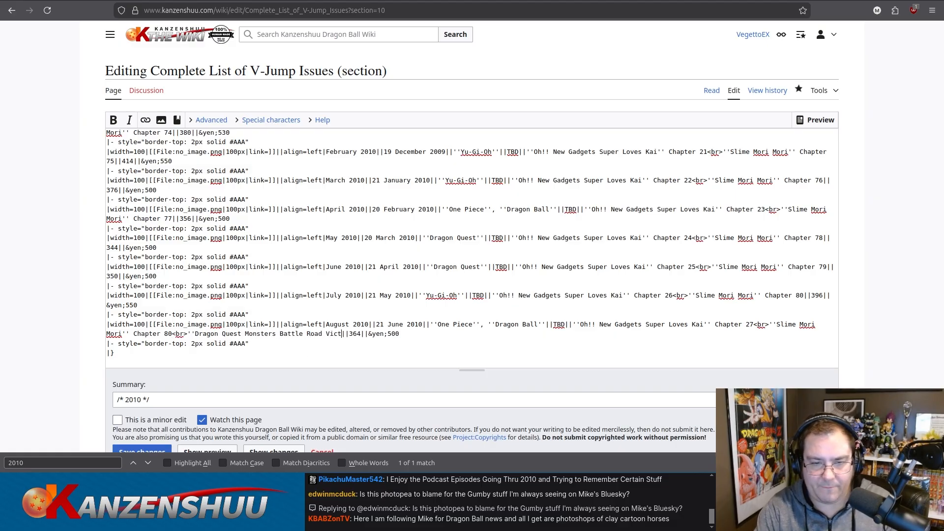
{"action": "type", "text": "'' Ch"}
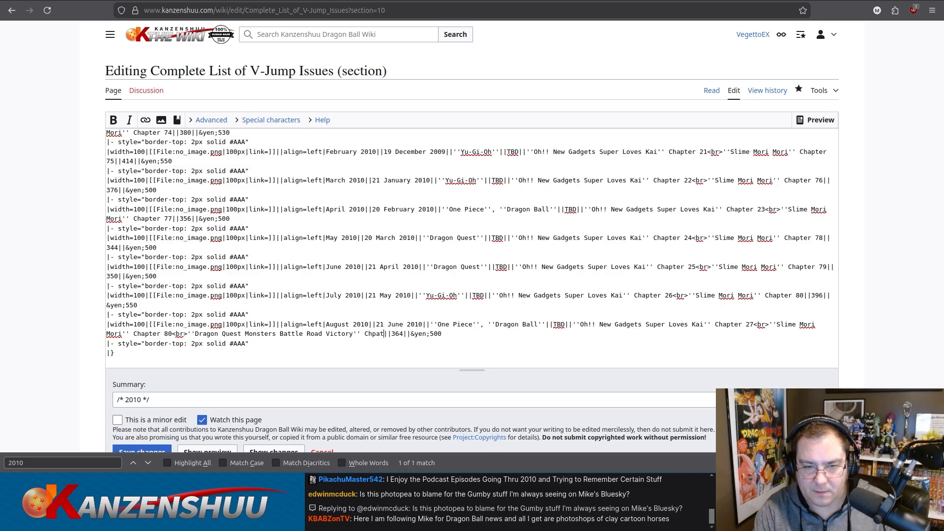
{"action": "type", "text": "apter 3"}
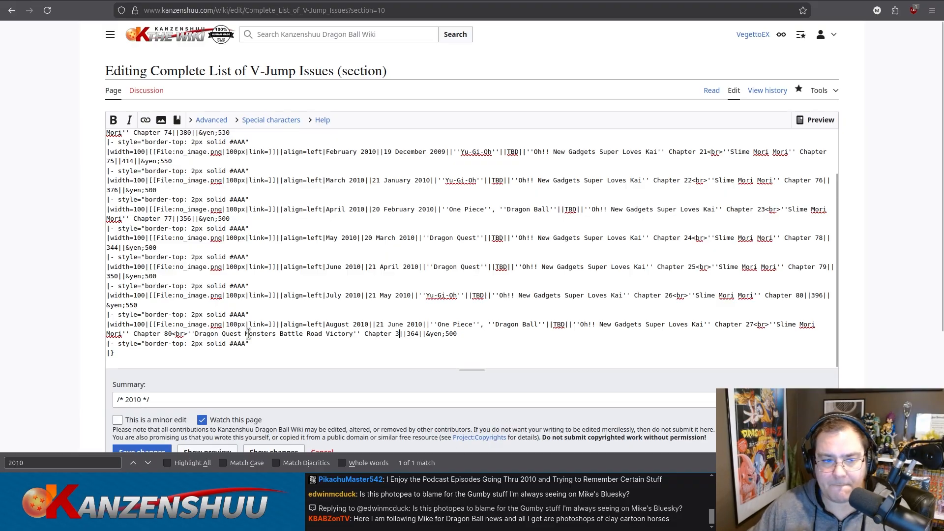
Set the August 2010 row's Slime Mori Mori chapter to 81.
{"action": "left_click", "coordinate": [171, 333]}
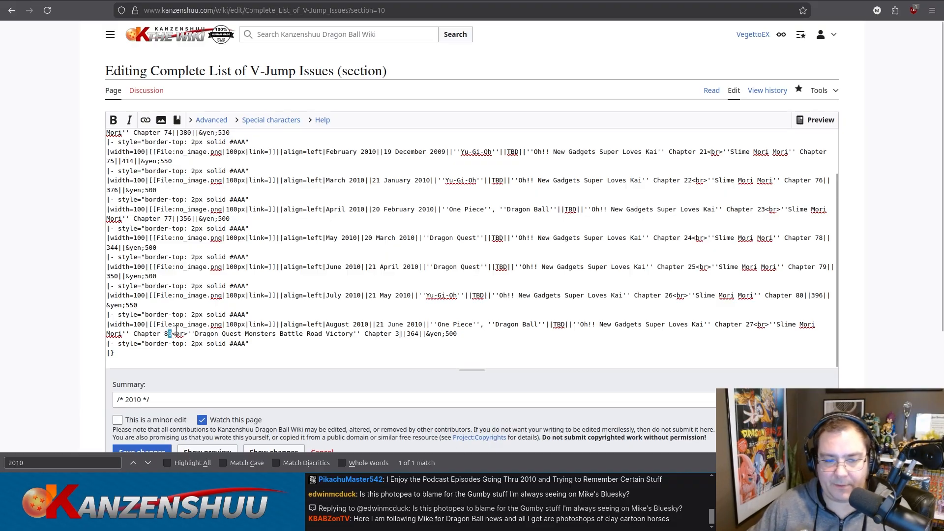
{"action": "key", "text": "BackSpace"}
{"action": "type", "text": "1"}
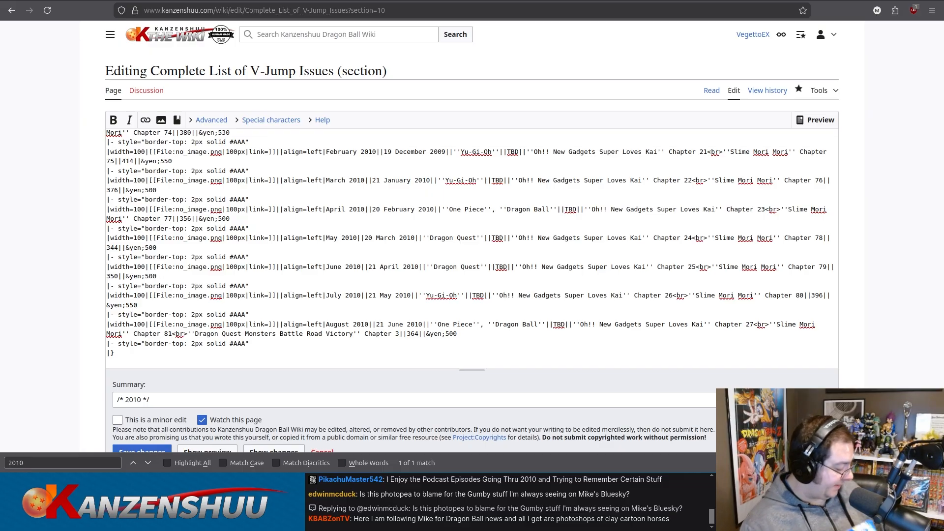
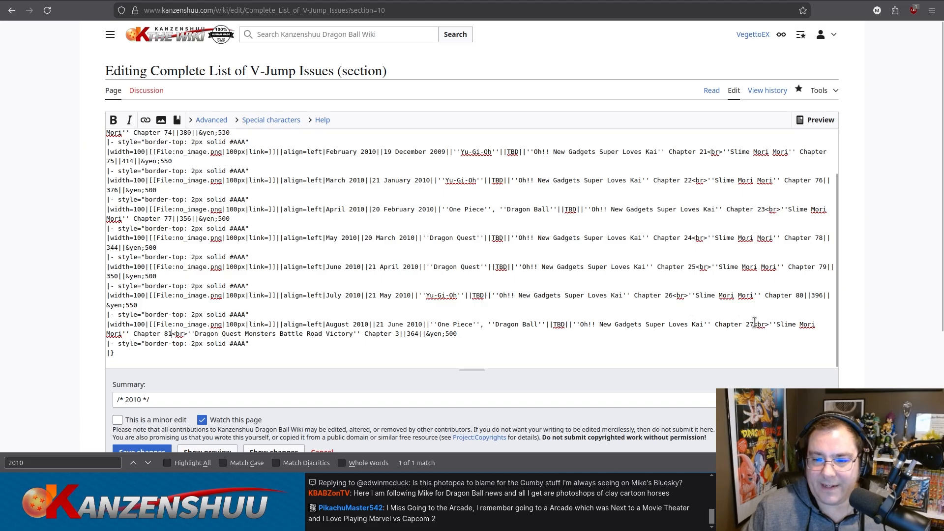
Copy the August 2010 row's Dragon Quest Monsters Battle Road Victory entry onto a new line of the July 2010 manga content as Chapter 2.
{"action": "left_click_drag", "start_coordinate": [171, 335], "coordinate": [400, 335]}
{"action": "key", "text": "ctrl+c"}
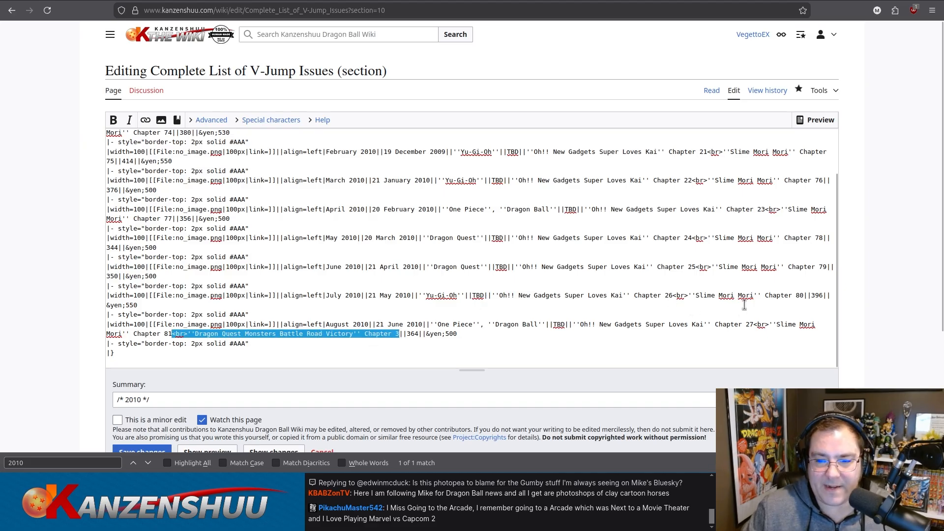
{"action": "left_click", "coordinate": [804, 298]}
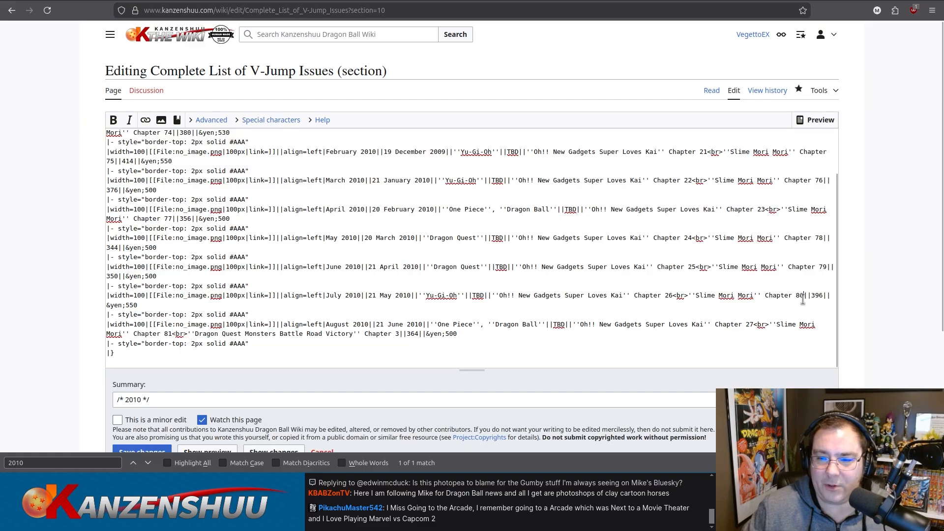
{"action": "key", "text": "ctrl+v"}
{"action": "key", "text": "BackSpace"}
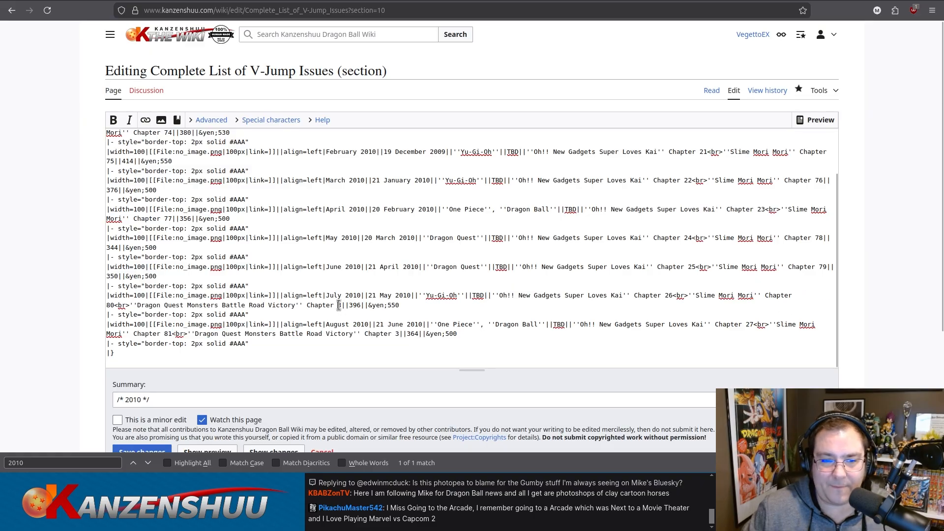
{"action": "type", "text": "2"}
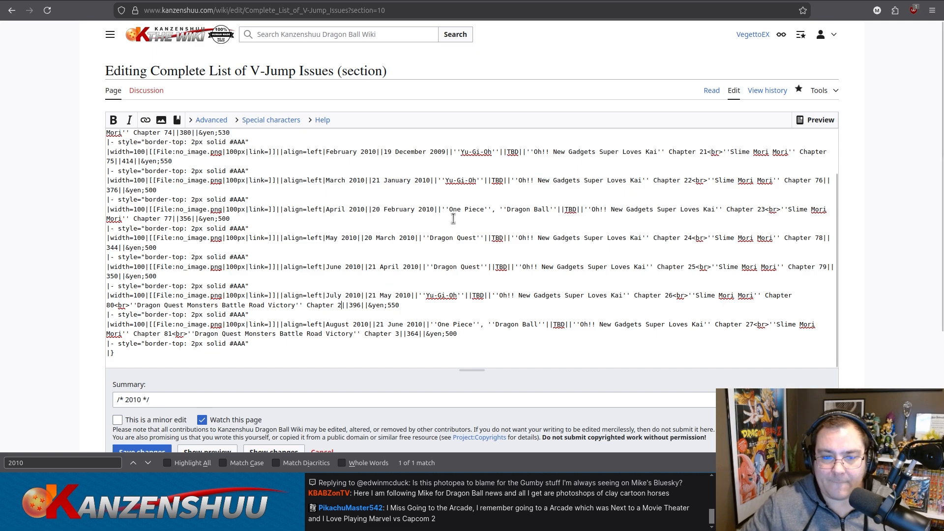
Copy the Dragon Quest Monsters Battle Road Victory entry onto a new line of the June 2010 row's manga content as Chapter 1.
{"action": "left_click", "coordinate": [115, 305], "text": "shift"}
{"action": "key", "text": "ctrl+c"}
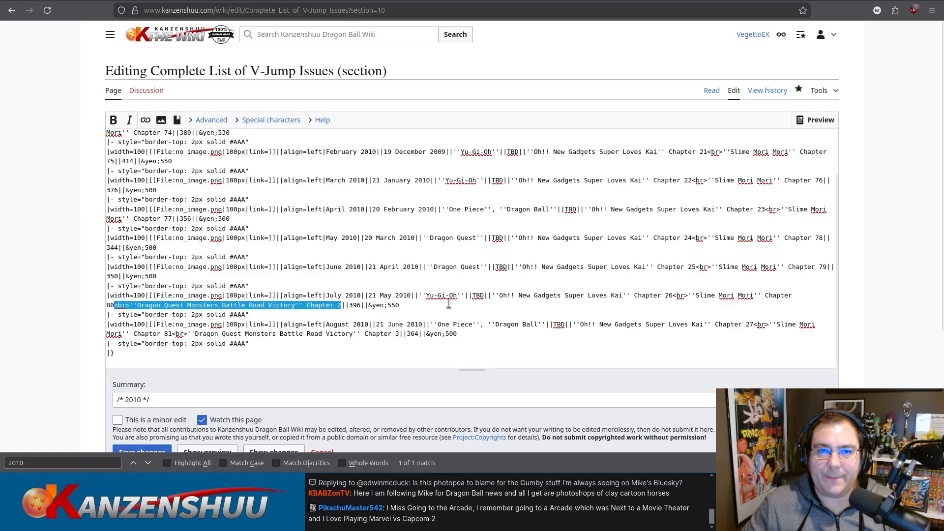
{"action": "left_click", "coordinate": [829, 266]}
{"action": "key", "text": "ctrl+v"}
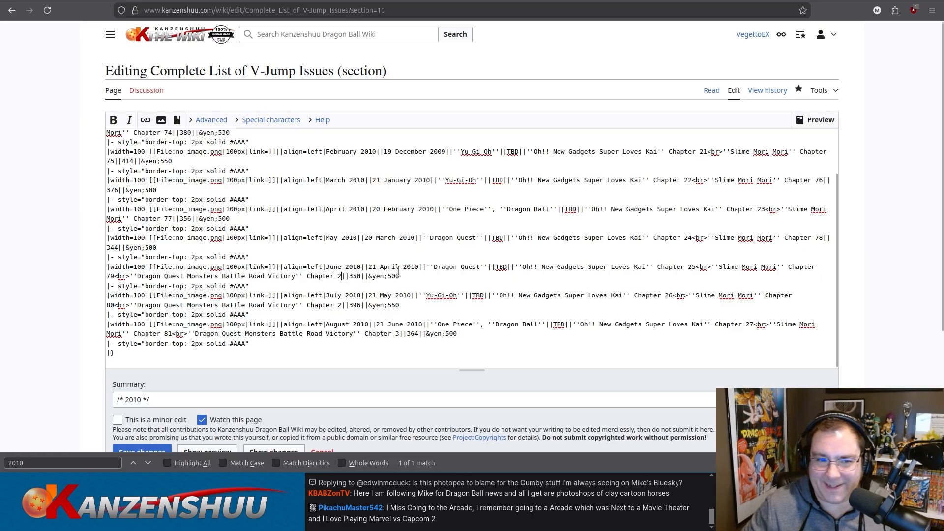
{"action": "key", "text": "BackSpace"}
{"action": "type", "text": "1"}
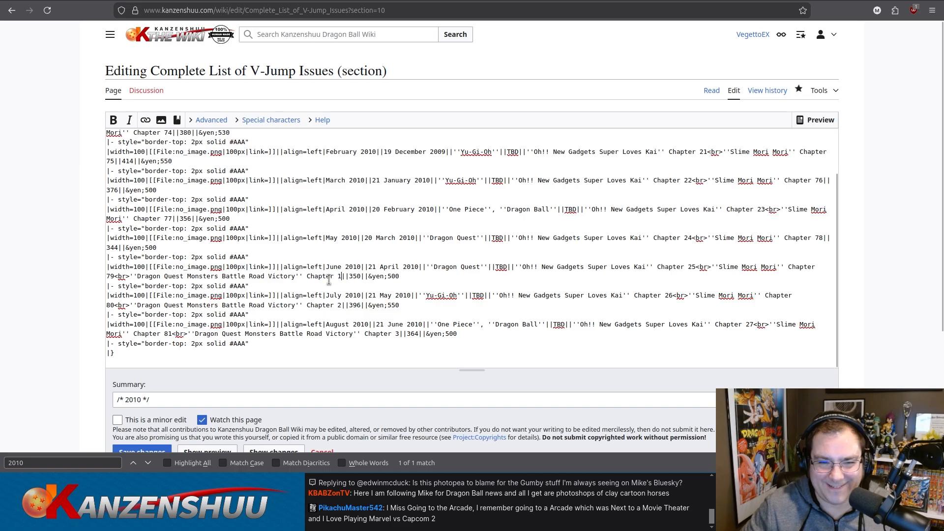
Save the edits to the 2010 section of the V-Jump issues list.
{"action": "key", "text": "ctrl+a"}
{"action": "scroll", "coordinate": [196, 345], "scroll_direction": "down", "scroll_amount": 2}
{"action": "left_click", "coordinate": [137, 388]}
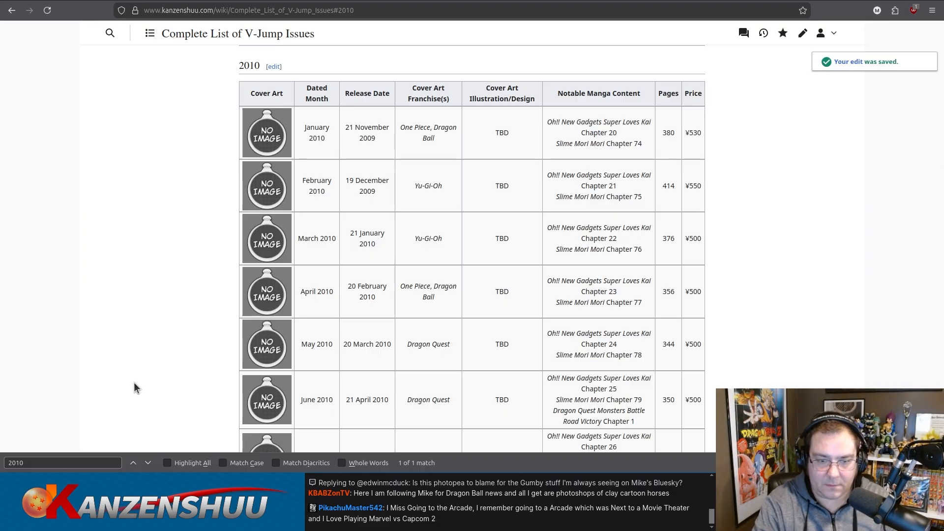
Load kanzenshuu.com/manga/ in a new private window and open its Color Chapter Collection page.
{"action": "key", "text": "ctrl+shift+p"}
{"action": "type", "text": "kanzenshuu.com/manga/"}
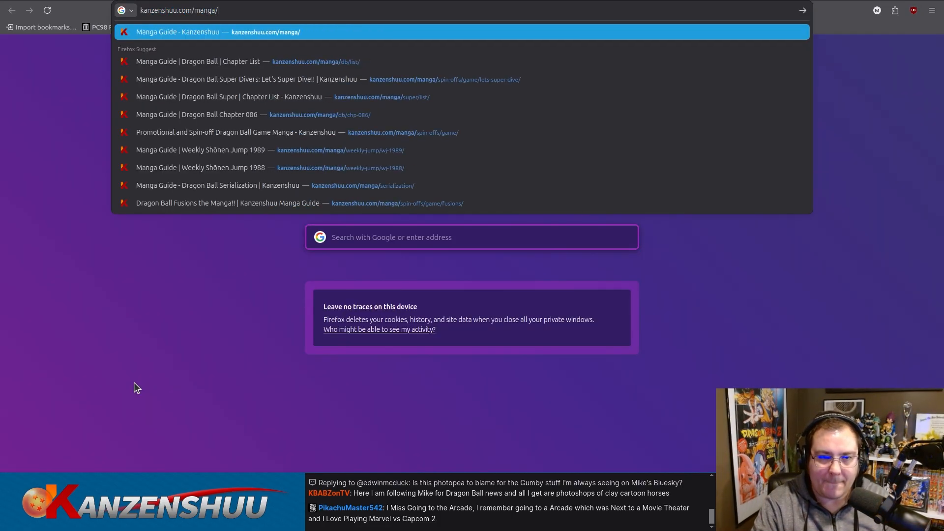
{"action": "key", "text": "Return"}
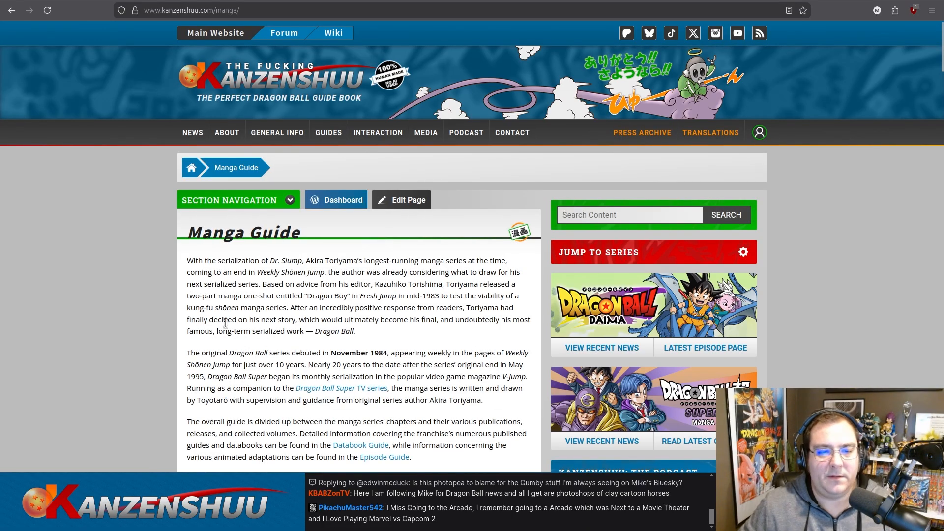
{"action": "scroll", "coordinate": [232, 313], "scroll_direction": "down", "scroll_amount": 8}
{"action": "scroll", "coordinate": [233, 314], "scroll_direction": "down", "scroll_amount": 5}
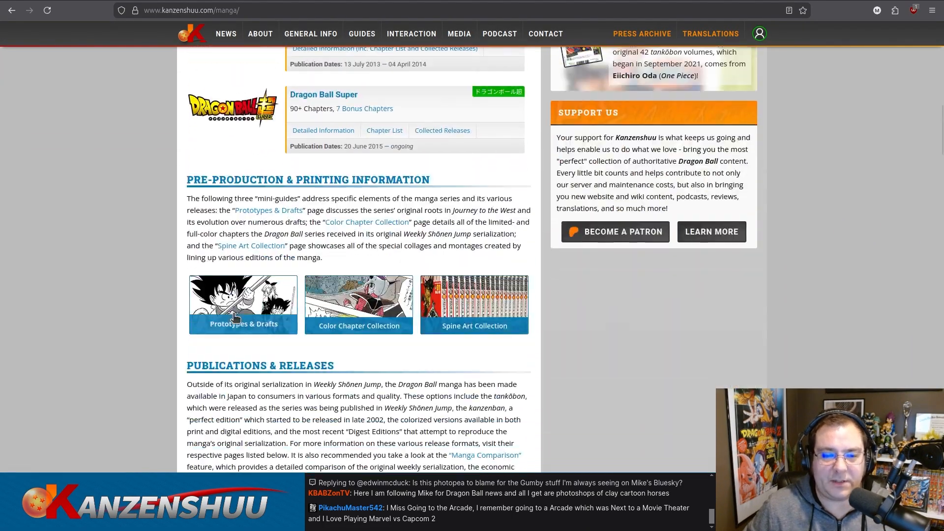
{"action": "left_click", "coordinate": [352, 305]}
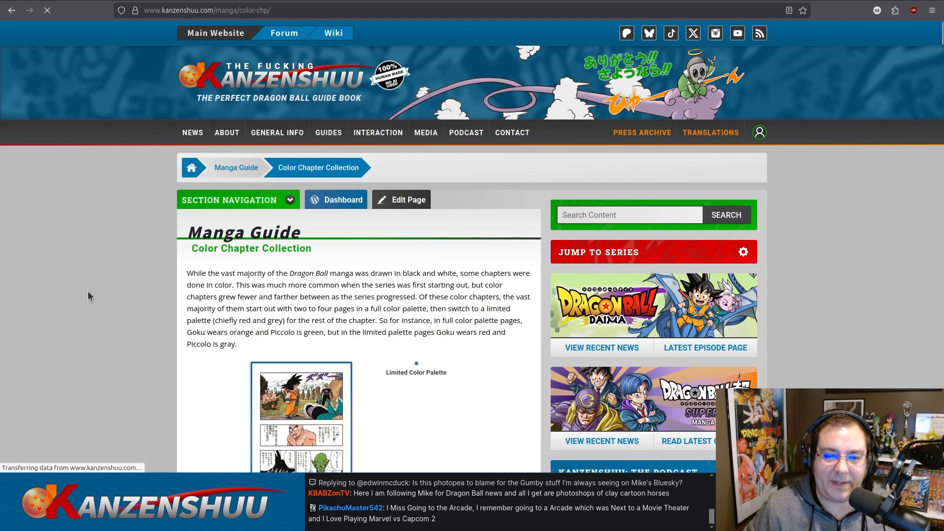
Examine the explanation of full and limited color palettes and the Kanzenban Breakdown of color chapters.
{"action": "scroll", "coordinate": [92, 270], "scroll_direction": "down", "scroll_amount": 8}
{"action": "scroll", "coordinate": [91, 266], "scroll_direction": "down", "scroll_amount": 8}
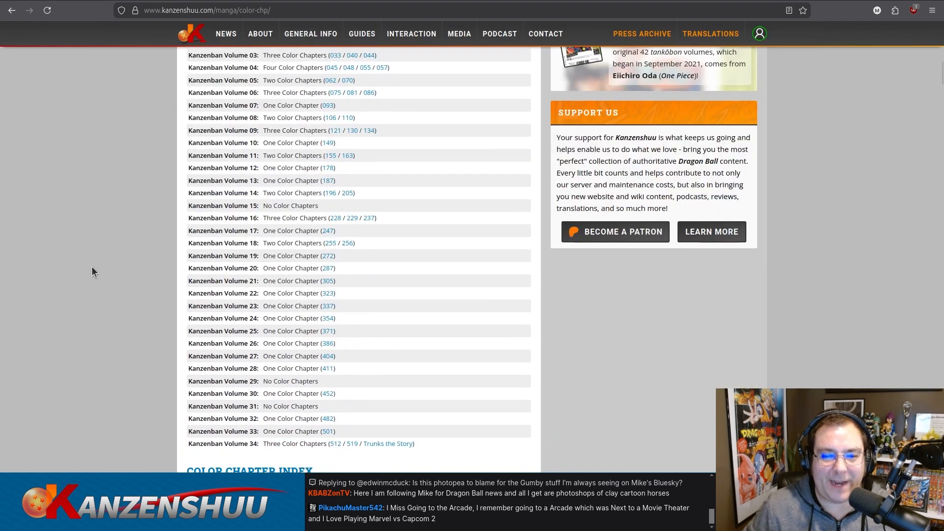
{"action": "scroll", "coordinate": [92, 267], "scroll_direction": "up", "scroll_amount": 4}
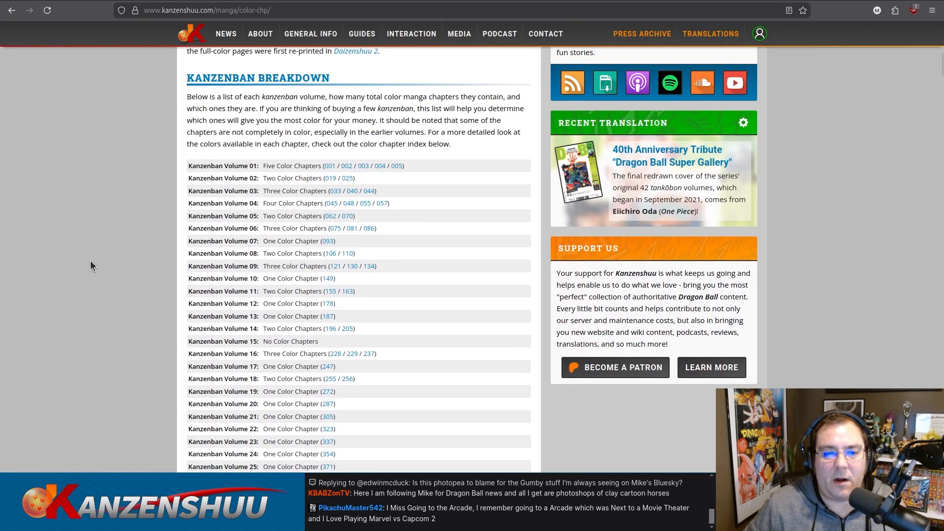
{"action": "scroll", "coordinate": [91, 262], "scroll_direction": "up", "scroll_amount": 5}
{"action": "scroll", "coordinate": [90, 261], "scroll_direction": "up", "scroll_amount": 3}
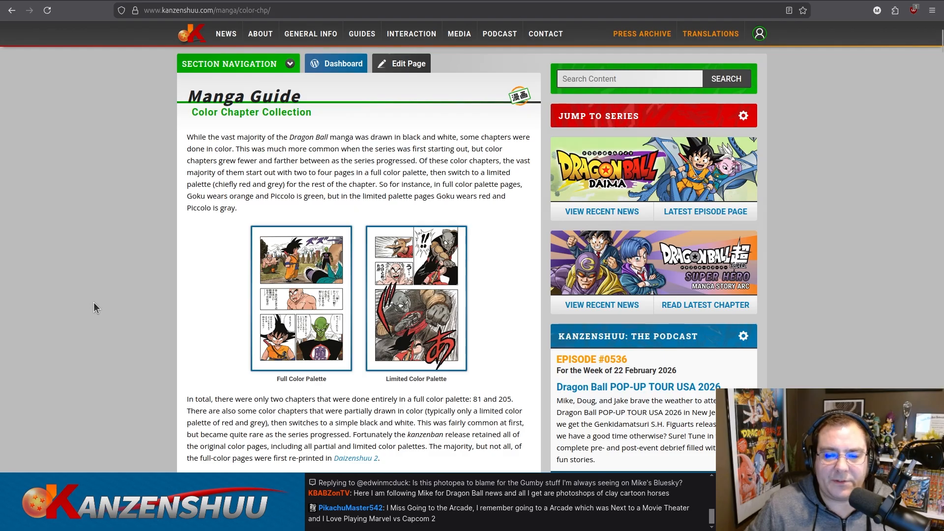
{"action": "scroll", "coordinate": [94, 302], "scroll_direction": "down", "scroll_amount": 2}
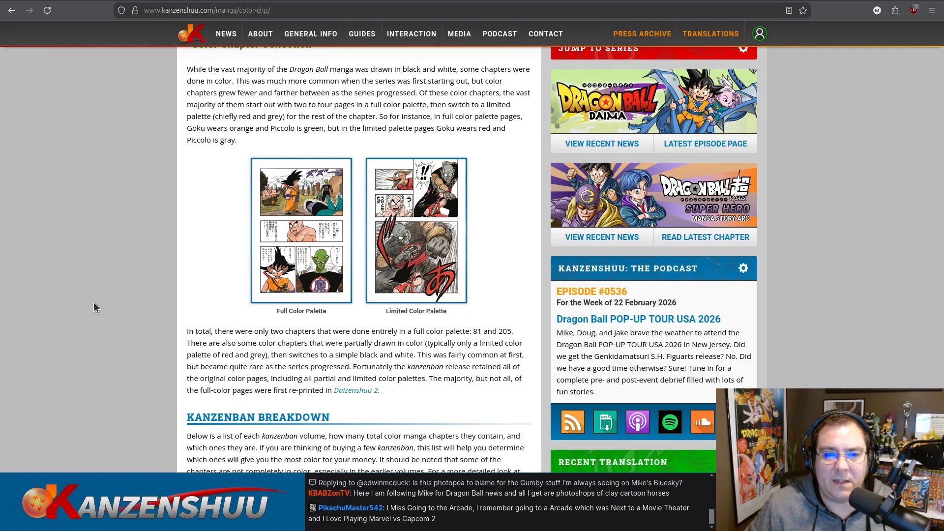
{"action": "scroll", "coordinate": [94, 302], "scroll_direction": "down", "scroll_amount": 8}
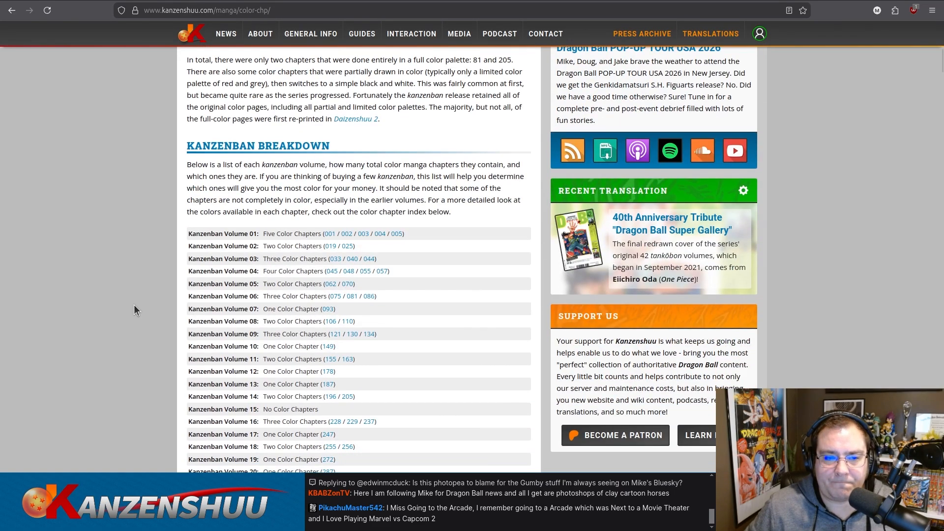
{"action": "scroll", "coordinate": [134, 309], "scroll_direction": "down", "scroll_amount": 2}
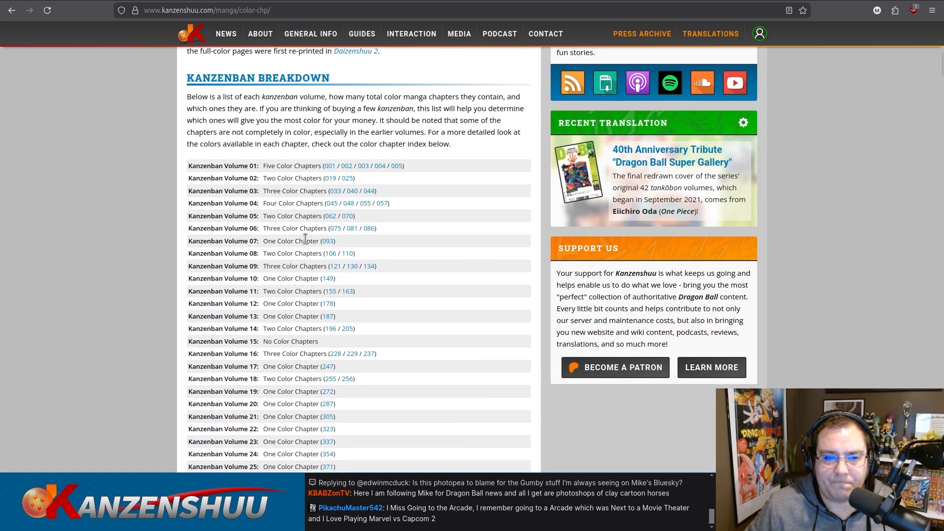
Jump to color chapter 062 in the index, view the Dragon Ball Chapter 070 page, and return to the index.
{"action": "left_click", "coordinate": [330, 217]}
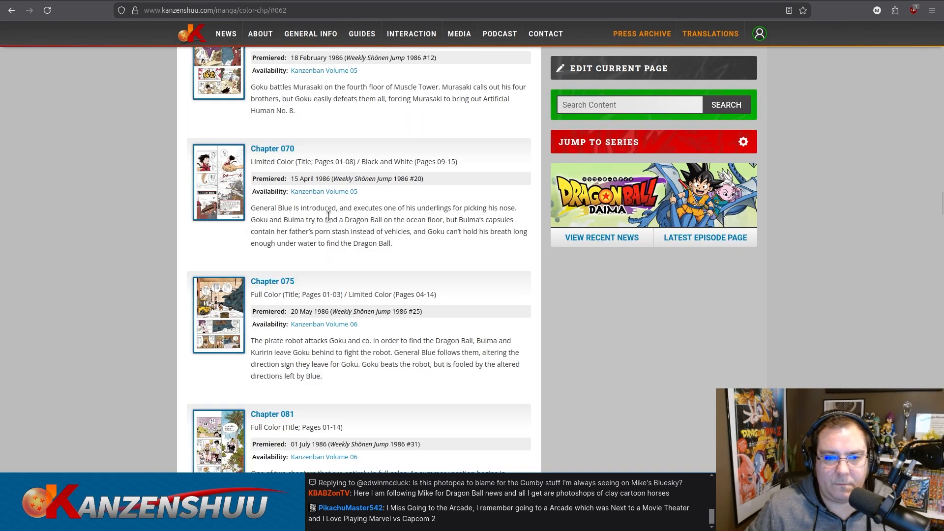
{"action": "left_click", "coordinate": [221, 186]}
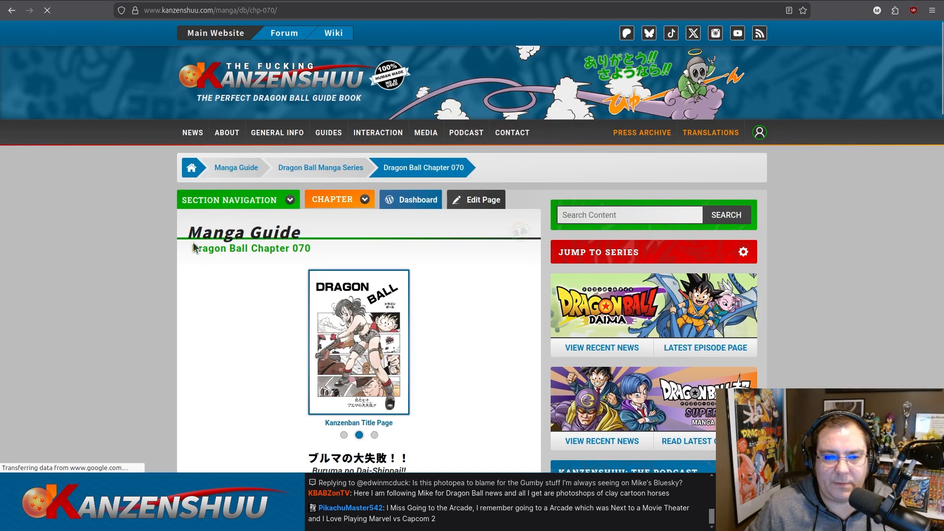
{"action": "scroll", "coordinate": [186, 251], "scroll_direction": "down", "scroll_amount": 4}
{"action": "scroll", "coordinate": [178, 257], "scroll_direction": "up", "scroll_amount": 4}
{"action": "key", "text": "alt+Left"}
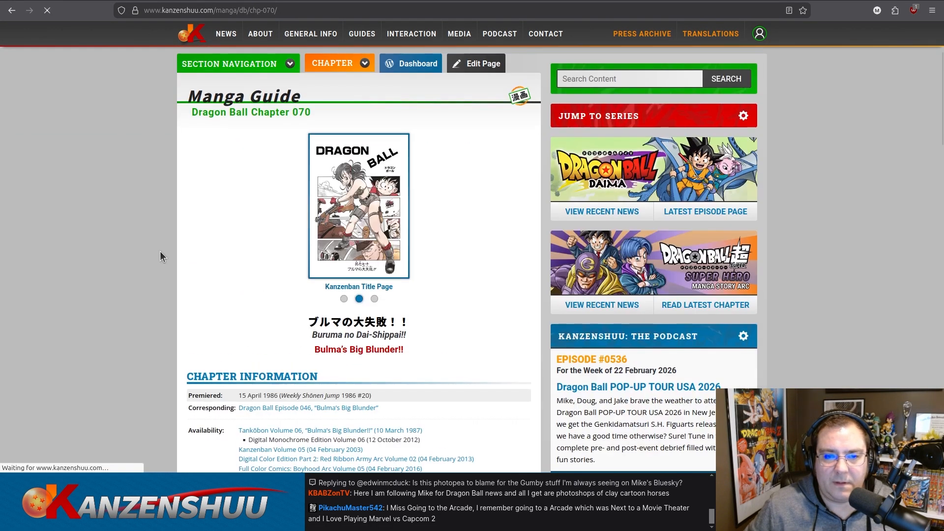
Look through the color chapter index entries for their palette and page details.
{"action": "scroll", "coordinate": [142, 297], "scroll_direction": "down", "scroll_amount": 10}
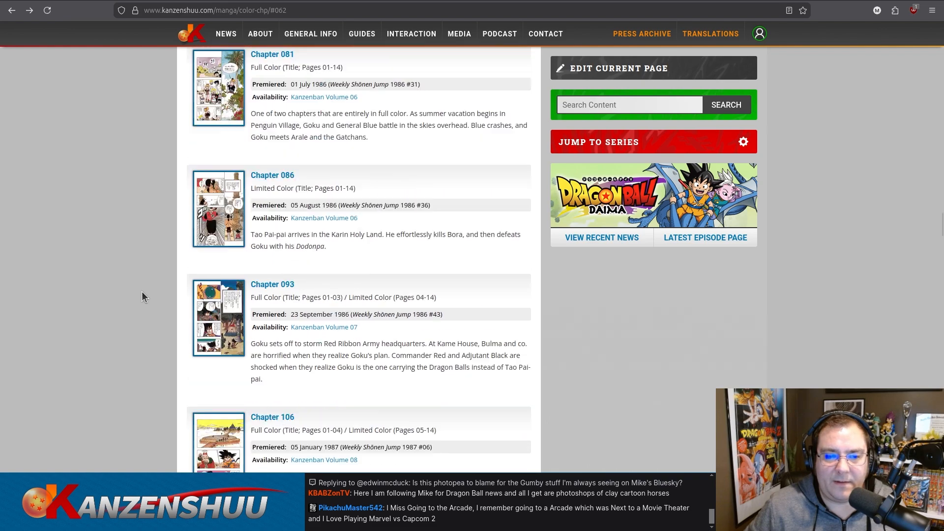
{"action": "scroll", "coordinate": [142, 297], "scroll_direction": "down", "scroll_amount": 10}
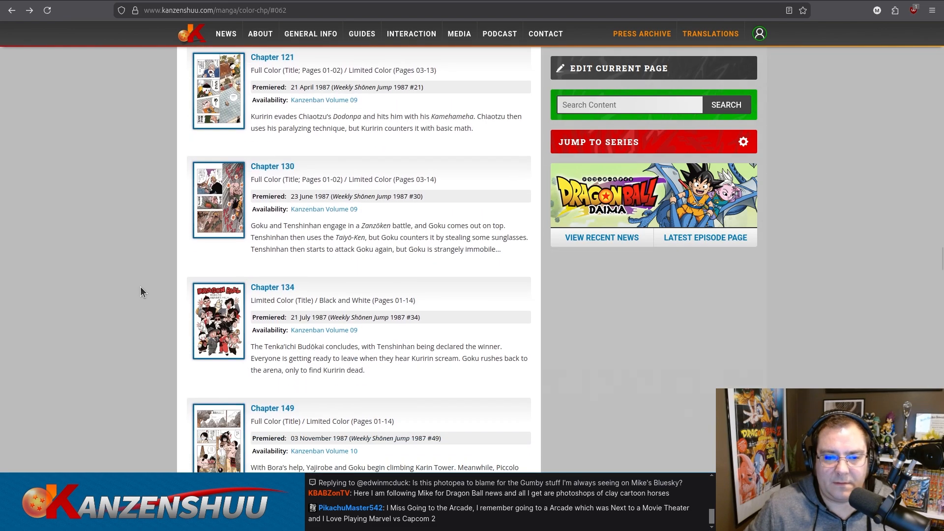
{"action": "scroll", "coordinate": [140, 286], "scroll_direction": "up", "scroll_amount": 8}
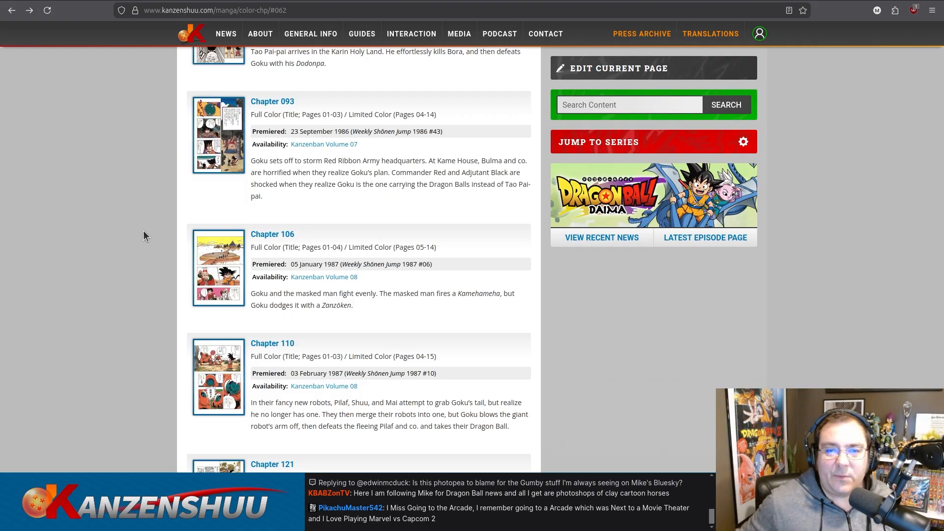
{"action": "scroll", "coordinate": [143, 230], "scroll_direction": "up", "scroll_amount": 20}
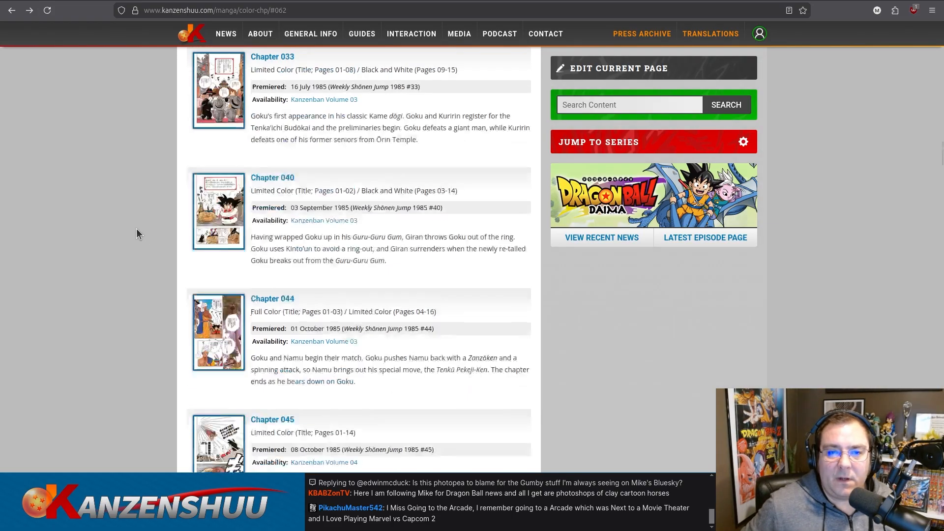
{"action": "scroll", "coordinate": [138, 228], "scroll_direction": "down", "scroll_amount": 8}
{"action": "scroll", "coordinate": [138, 229], "scroll_direction": "down", "scroll_amount": 2}
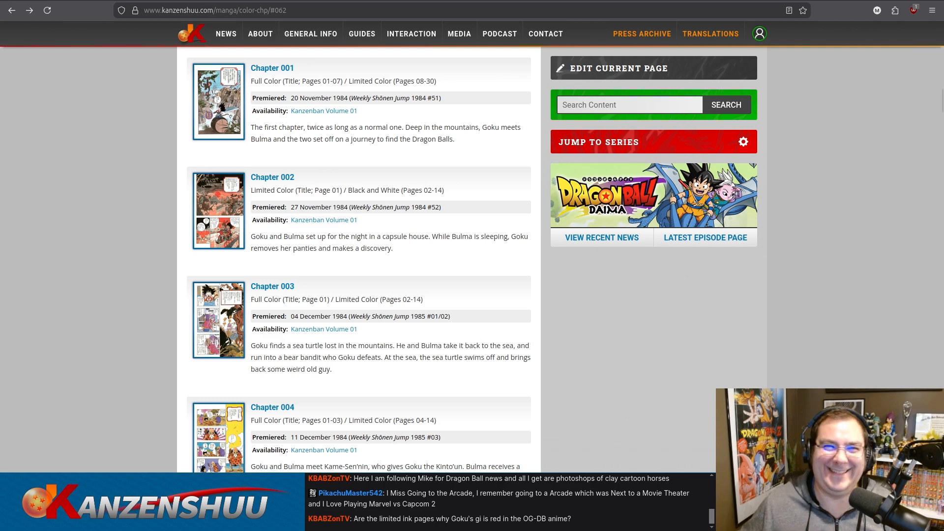
Reread the Color Chapter Collection's introduction and its volume-by-volume list of color chapters.
{"action": "key", "text": "ctrl+Tab"}
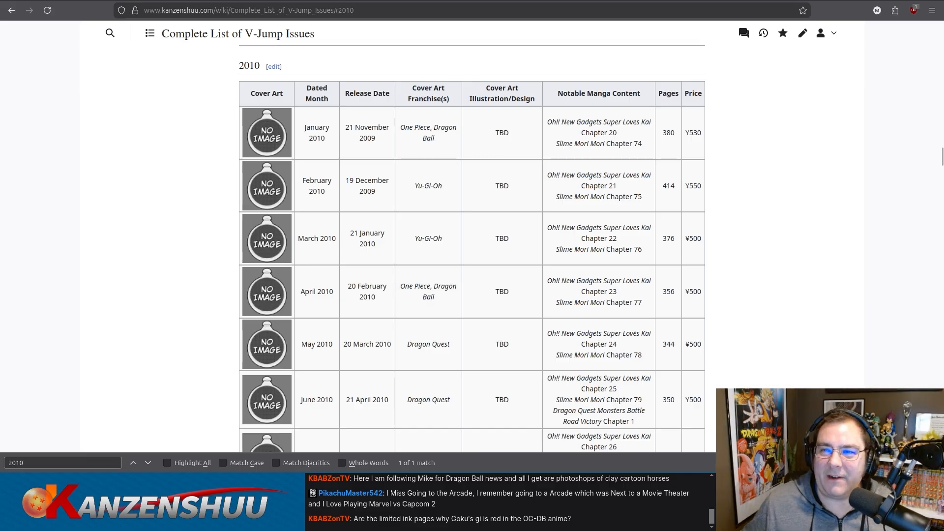
{"action": "key", "text": "alt+Left"}
{"action": "scroll", "coordinate": [155, 235], "scroll_direction": "down", "scroll_amount": 5}
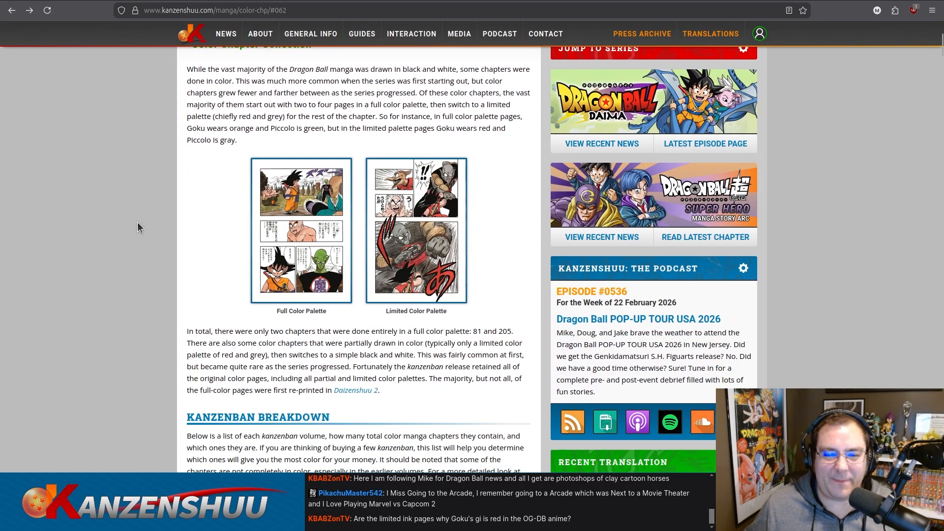
{"action": "scroll", "coordinate": [137, 223], "scroll_direction": "down", "scroll_amount": 2}
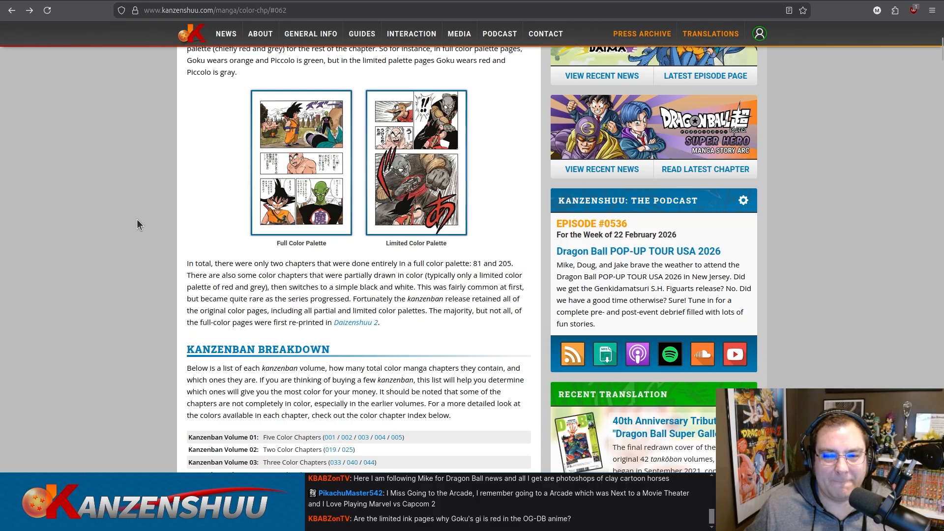
{"action": "scroll", "coordinate": [137, 224], "scroll_direction": "down", "scroll_amount": 2}
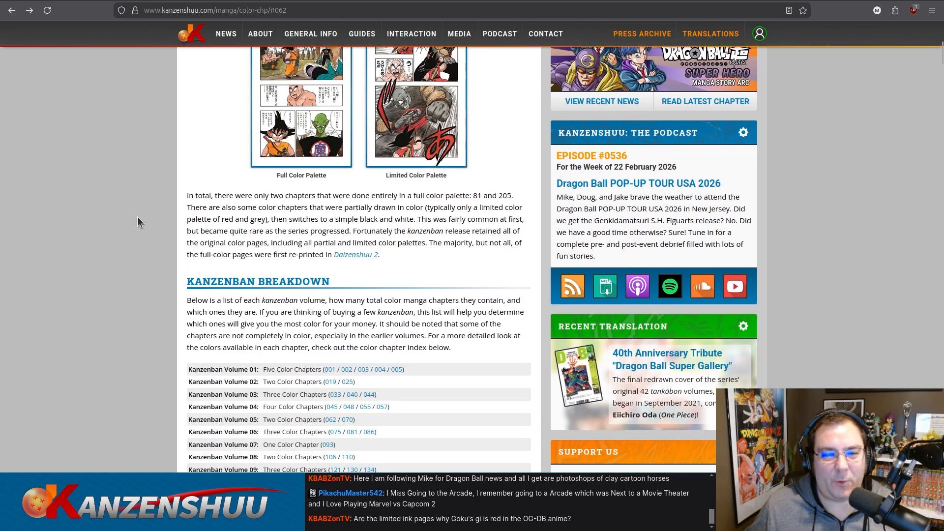
{"action": "scroll", "coordinate": [137, 217], "scroll_direction": "down", "scroll_amount": 2}
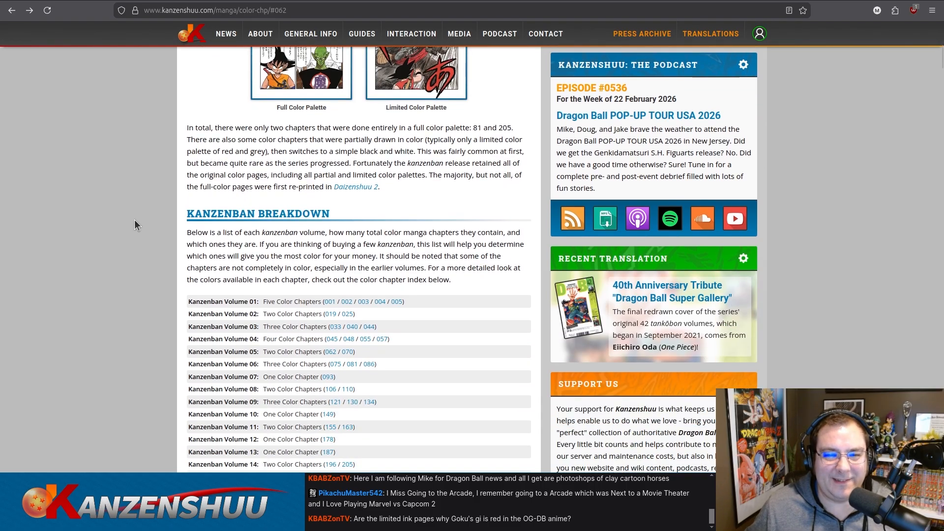
Return to the wiki's V-Jump issues list, close the page search, and review the saved 2010 table.
{"action": "left_click", "coordinate": [176, 0]}
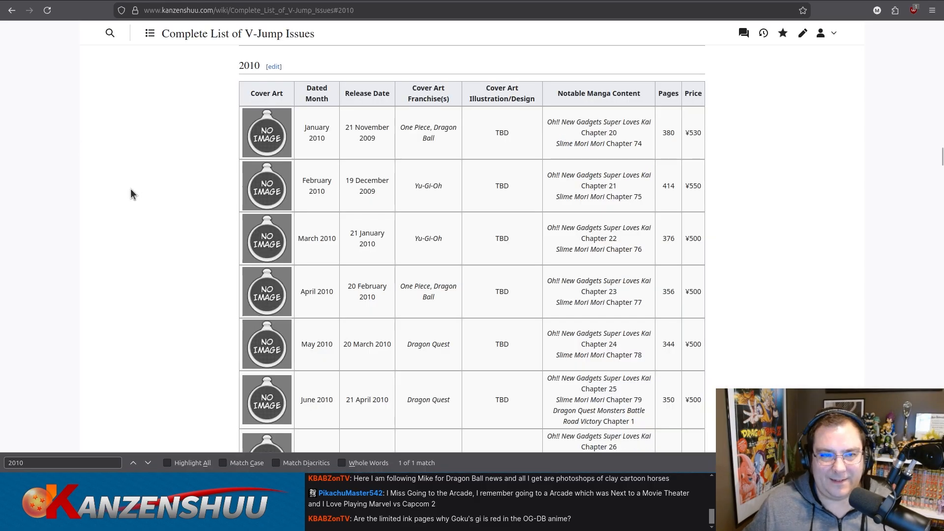
{"action": "scroll", "coordinate": [130, 197], "scroll_direction": "down", "scroll_amount": 8}
{"action": "scroll", "coordinate": [131, 205], "scroll_direction": "up", "scroll_amount": 4}
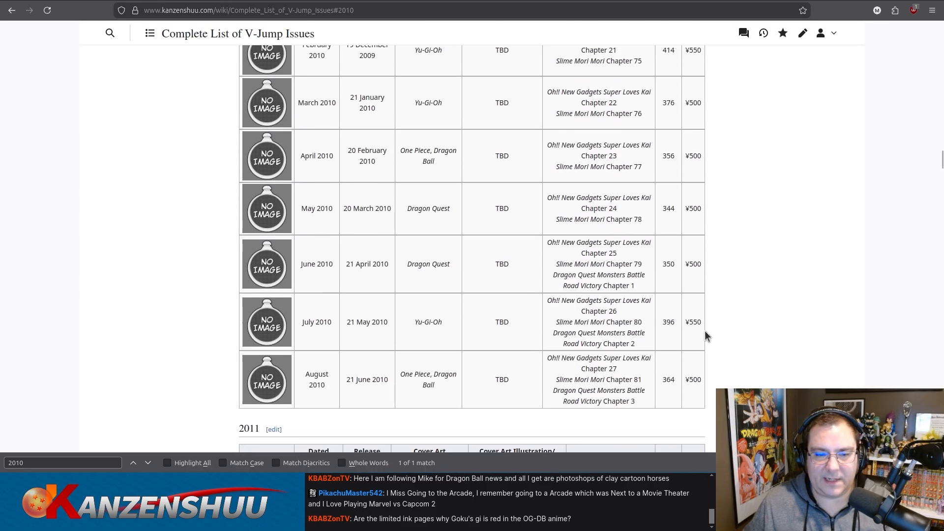
{"action": "key", "text": "Escape"}
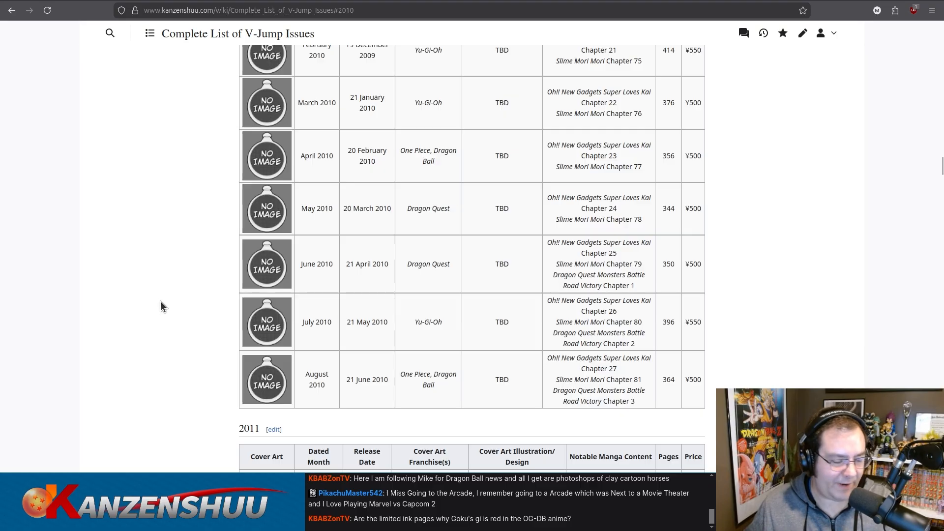
{"action": "scroll", "coordinate": [163, 302], "scroll_direction": "down", "scroll_amount": 2}
{"action": "scroll", "coordinate": [163, 302], "scroll_direction": "up", "scroll_amount": 5}
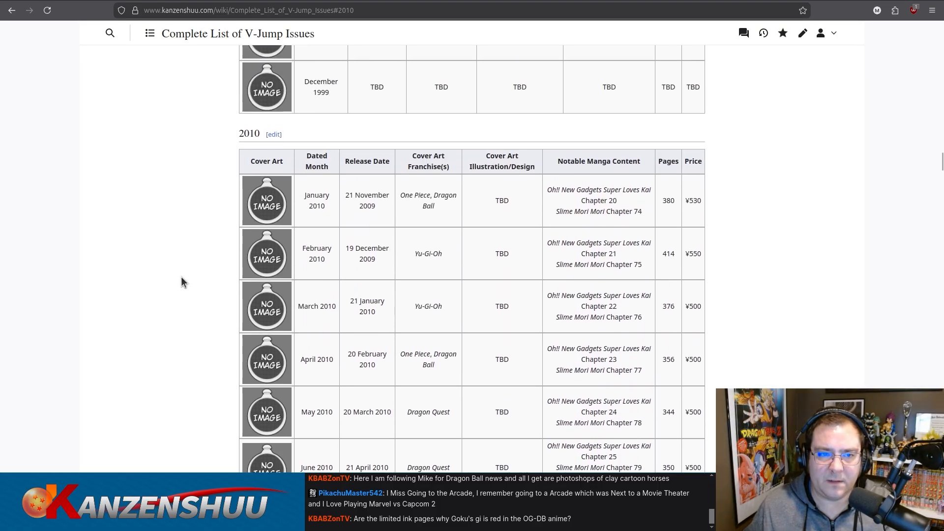
Open the 2010 section for editing, copy "Dragon Quest Monsters Battle Road Victory" from the August row, and search Google for it as a quoted phrase.
{"action": "left_click", "coordinate": [274, 135]}
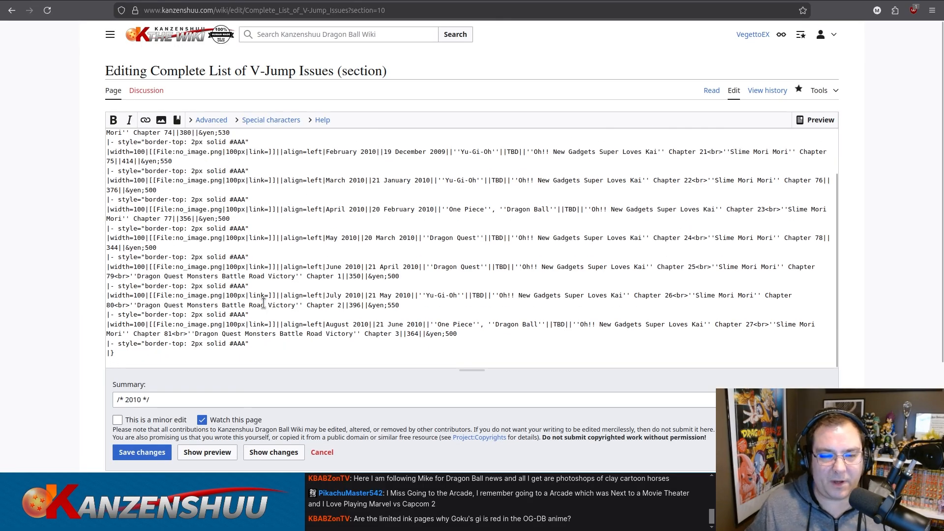
{"action": "left_click_drag", "start_coordinate": [195, 335], "coordinate": [354, 334]}
{"action": "key", "text": "ctrl+c"}
{"action": "key", "text": "ctrl+shift+p"}
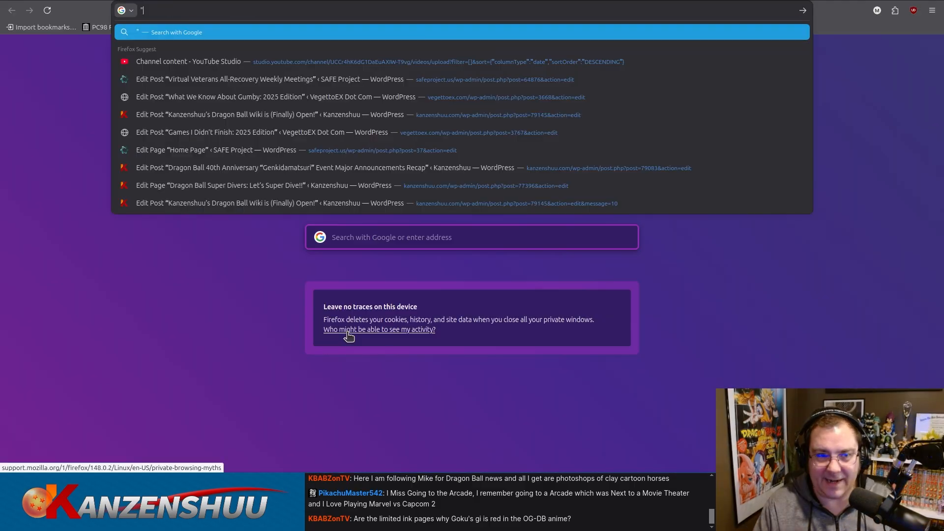
{"action": "type", "text": "\""}
{"action": "key", "text": "ctrl+v"}
{"action": "type", "text": "\""}
{"action": "key", "text": "Return"}
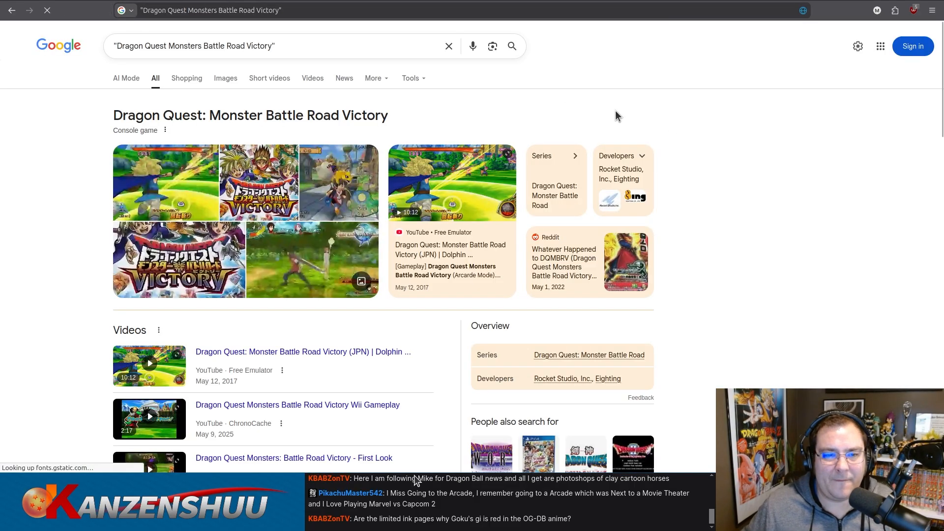
Search again with "manga" added to the quoted title and look through the results for information on the manga series.
{"action": "left_click", "coordinate": [424, 54]}
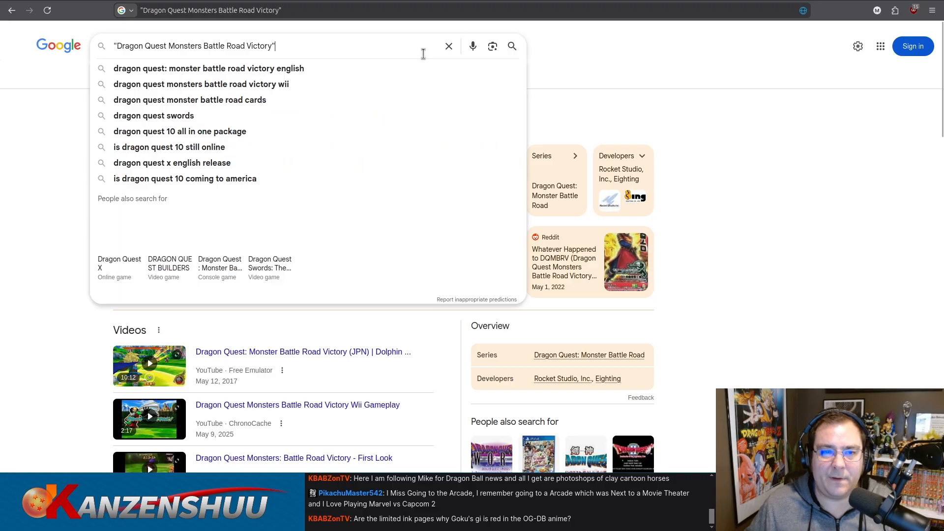
{"action": "type", "text": "manga"}
{"action": "key", "text": "Return"}
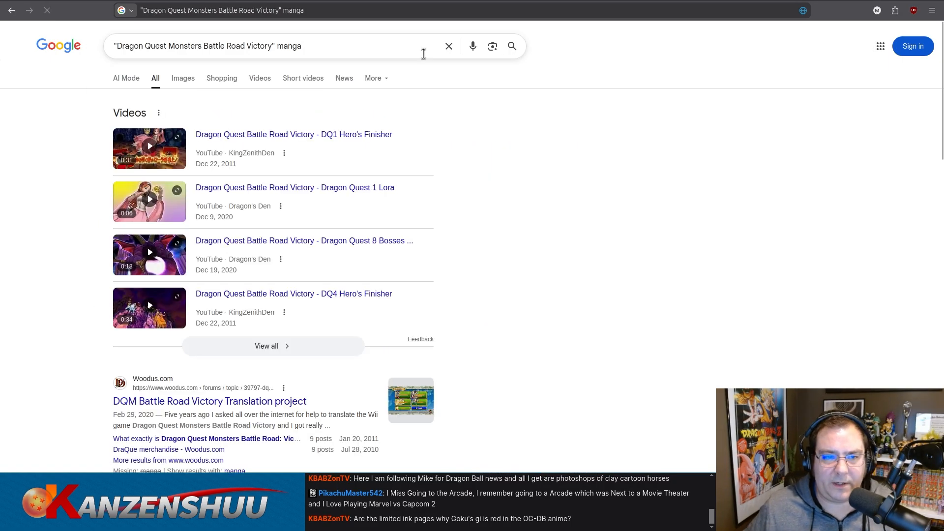
{"action": "scroll", "coordinate": [594, 172], "scroll_direction": "down", "scroll_amount": 4}
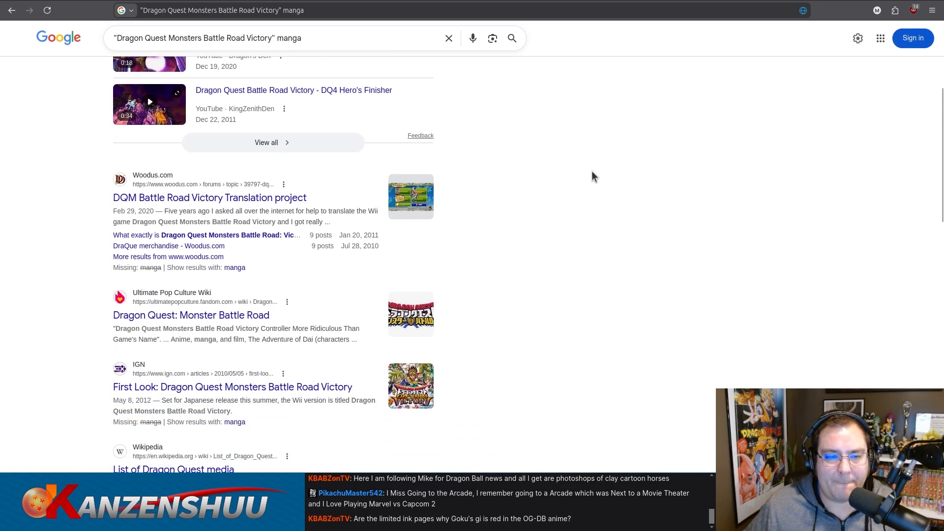
{"action": "scroll", "coordinate": [594, 176], "scroll_direction": "down", "scroll_amount": 1}
{"action": "scroll", "coordinate": [593, 170], "scroll_direction": "down", "scroll_amount": 4}
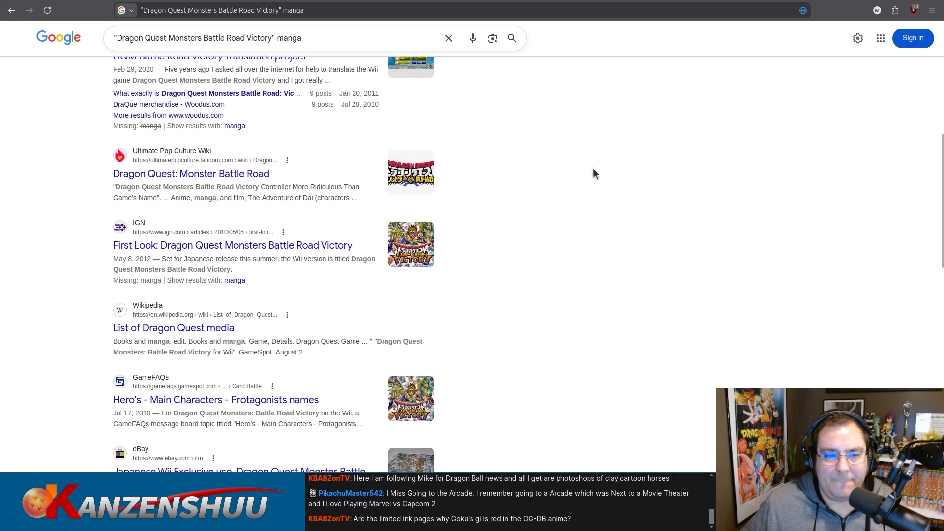
{"action": "scroll", "coordinate": [594, 173], "scroll_direction": "down", "scroll_amount": 1}
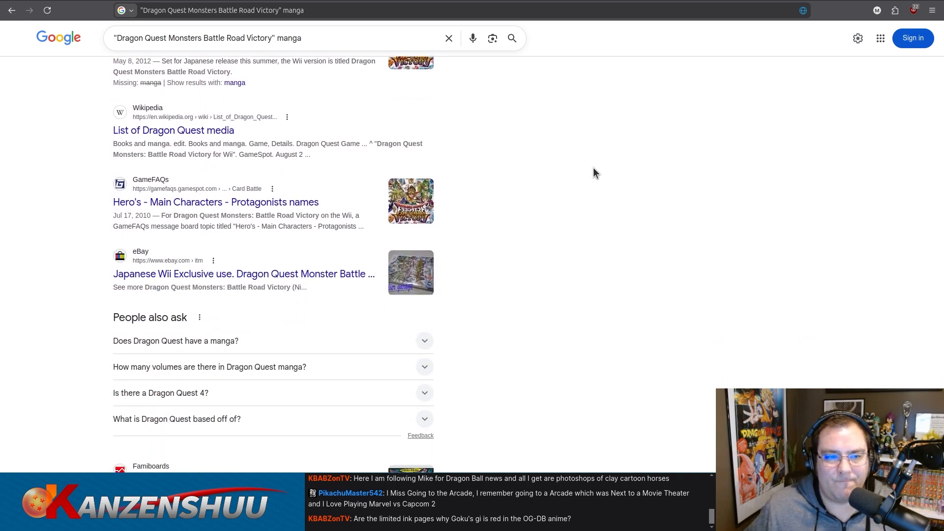
{"action": "scroll", "coordinate": [593, 170], "scroll_direction": "down", "scroll_amount": 4}
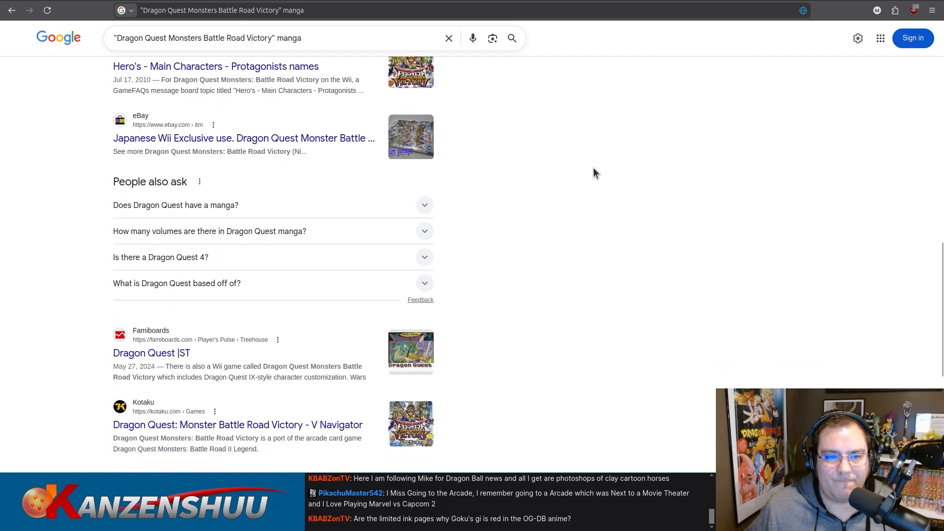
{"action": "scroll", "coordinate": [593, 168], "scroll_direction": "down", "scroll_amount": 4}
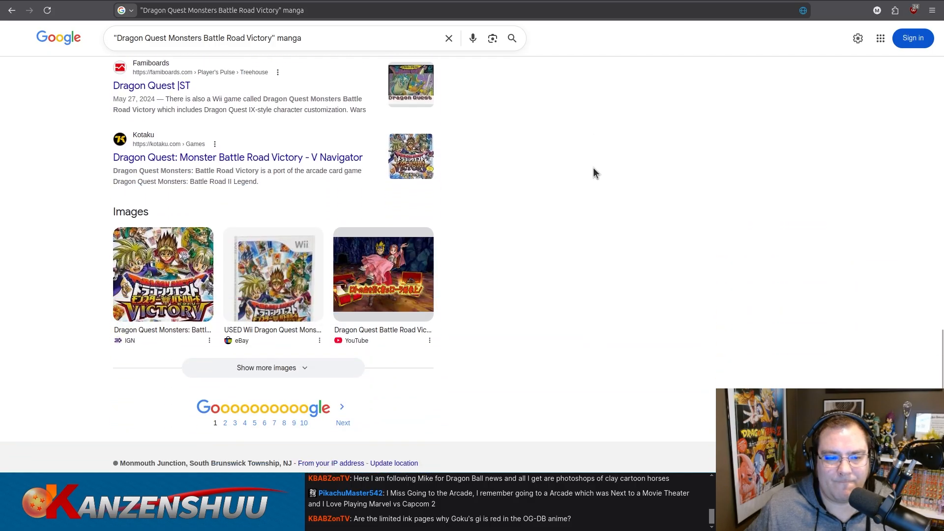
{"action": "scroll", "coordinate": [594, 172], "scroll_direction": "up", "scroll_amount": 10}
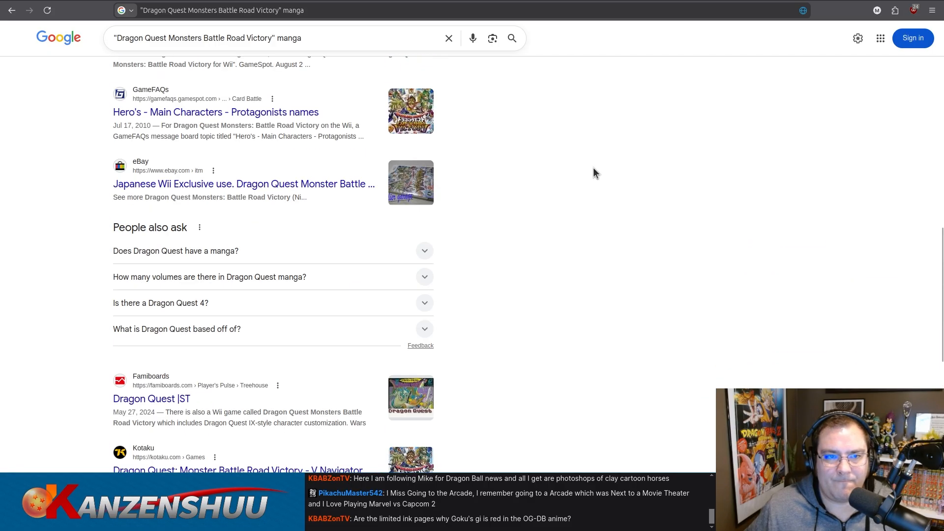
Open Google Translate in a new private window and set it to translate from English to Japanese.
{"action": "key", "text": "ctrl+shift+p"}
{"action": "type", "text": "translate"}
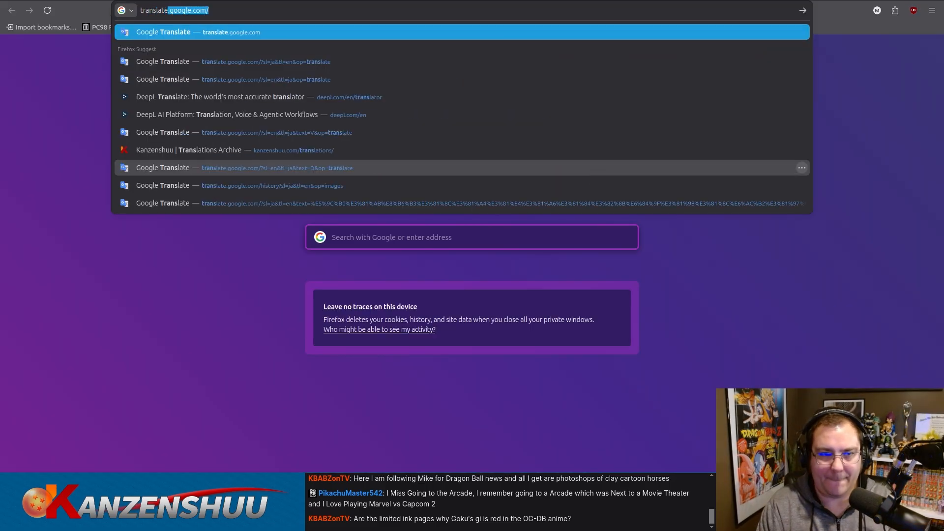
{"action": "key", "text": "Return"}
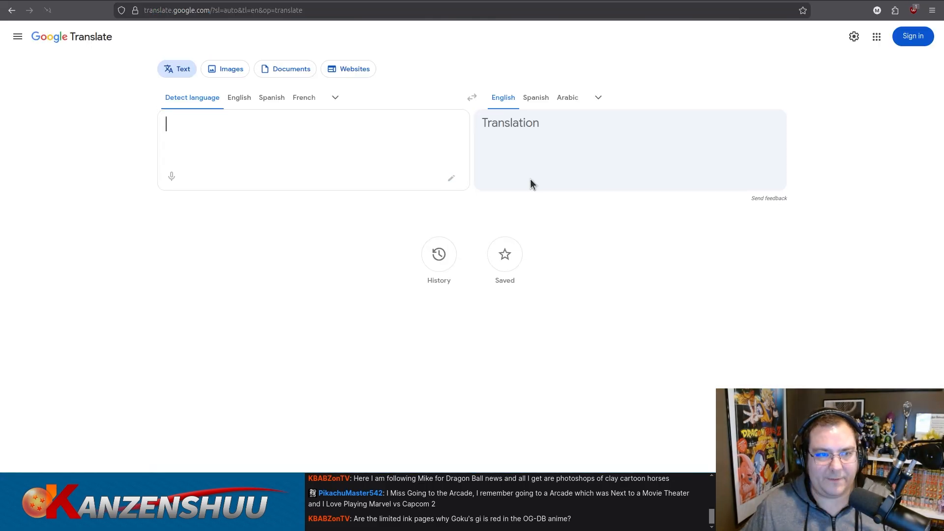
{"action": "left_click", "coordinate": [239, 97]}
{"action": "left_click", "coordinate": [536, 97]}
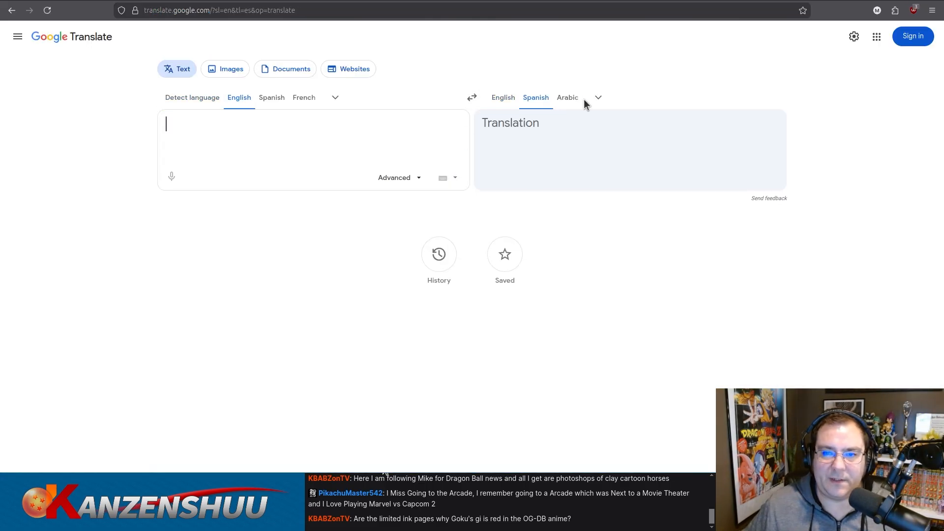
{"action": "left_click", "coordinate": [598, 98]}
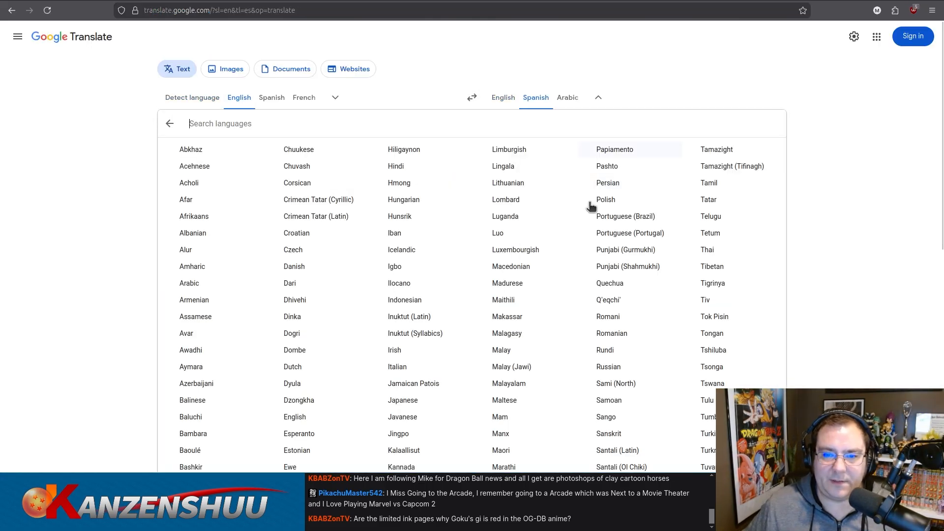
{"action": "left_click", "coordinate": [408, 401]}
Translate "Dragon Quest Monsters Battle Road Victory manga" and copy the Japanese text without its opening bracket.
{"action": "type", "text": "Dragon Quest Monsters Battle Road Victory"}
{"action": "type", "text": "manga"}
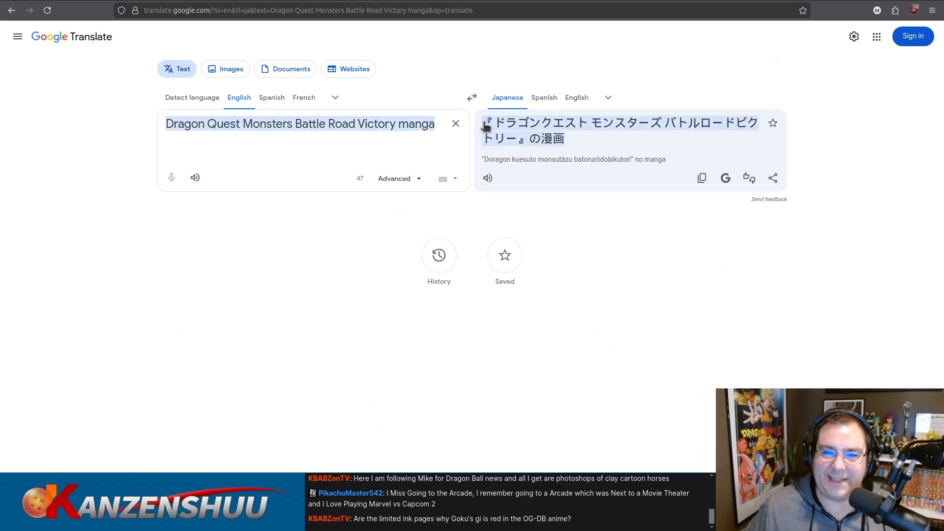
{"action": "left_click_drag", "start_coordinate": [495, 123], "coordinate": [566, 141]}
{"action": "key", "text": "ctrl+c"}
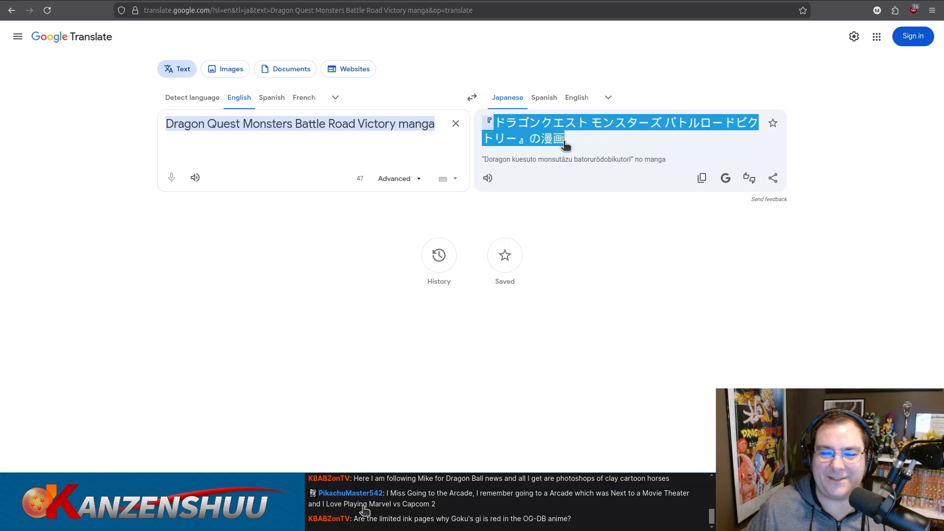
Search Google in a new private window for "ドラゴンクエスト モンスターズ バトルロードビクトリー" 漫画, with only the game title in quotation marks.
{"action": "key", "text": "ctrl+shift+p"}
{"action": "key", "text": "ctrl+v"}
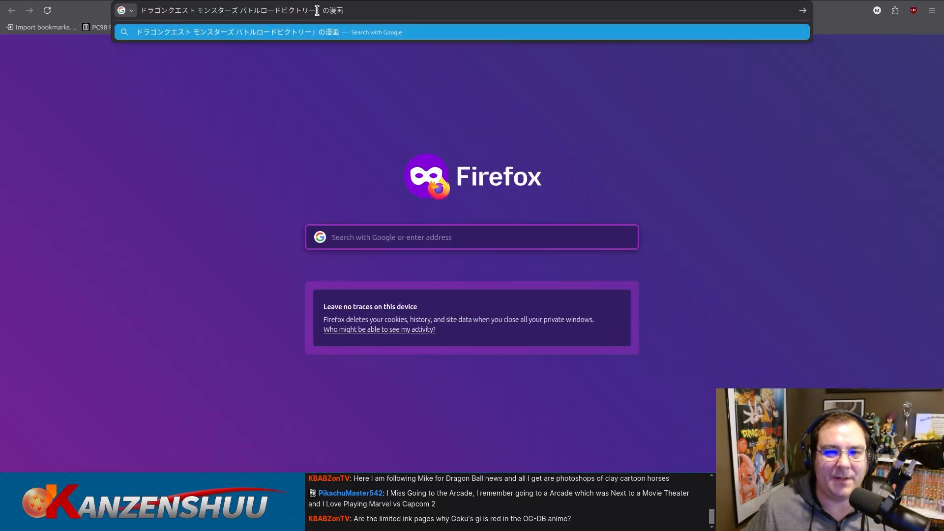
{"action": "left_click_drag", "start_coordinate": [325, 10], "coordinate": [328, 10]}
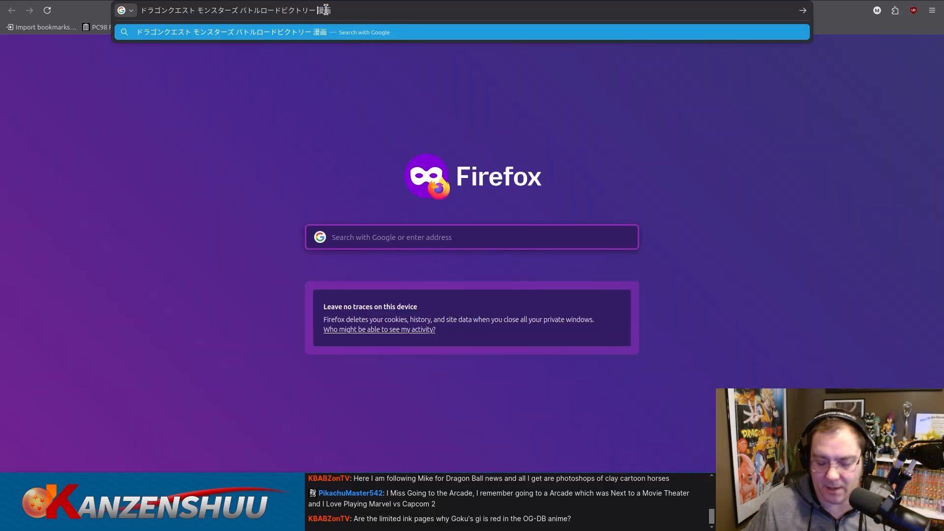
{"action": "type", "text": "\""}
{"action": "key", "text": "Home"}
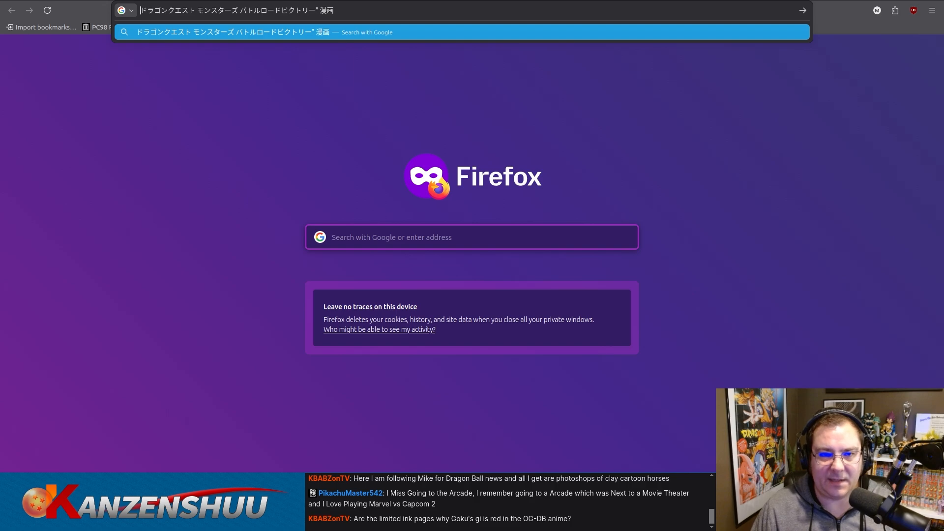
{"action": "type", "text": "\""}
{"action": "key", "text": "Return"}
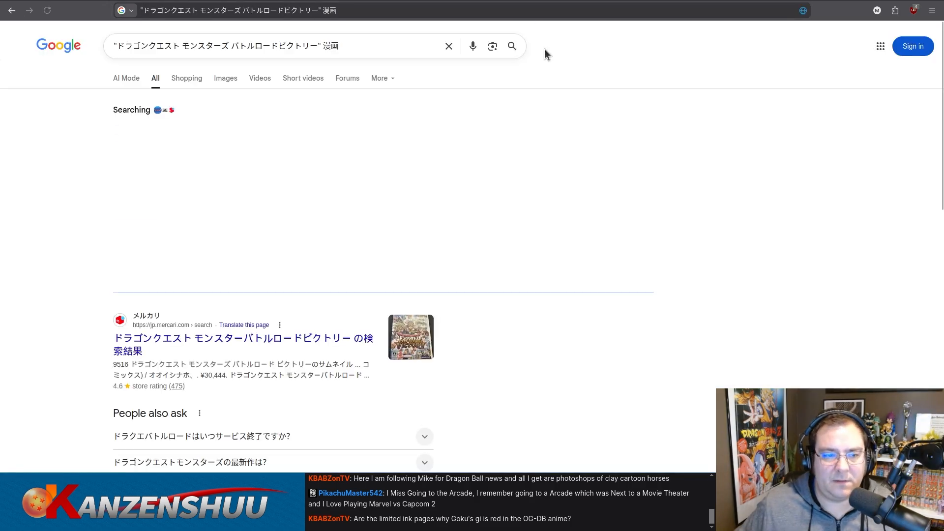
Examine the Japanese search results for any mention of a Battle Road Victory manga serialization.
{"action": "scroll", "coordinate": [719, 202], "scroll_direction": "down", "scroll_amount": 2}
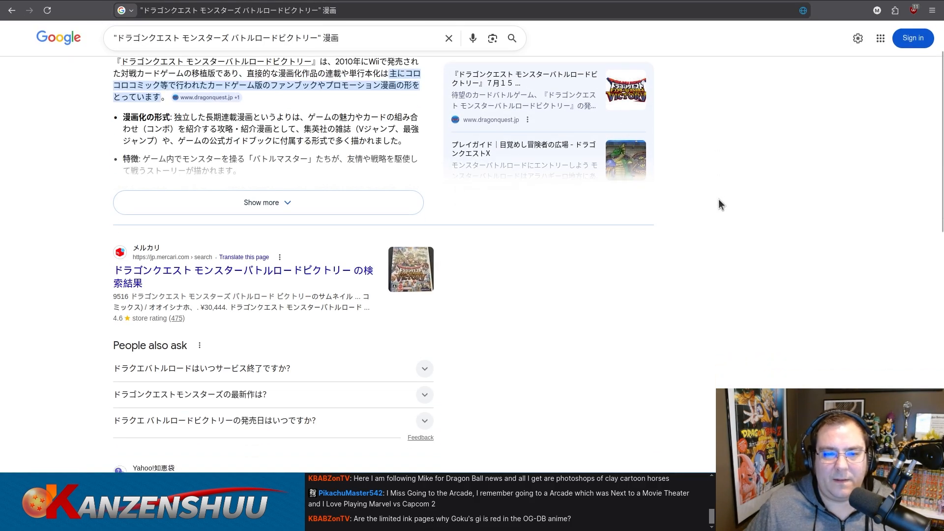
{"action": "scroll", "coordinate": [718, 205], "scroll_direction": "down", "scroll_amount": 1}
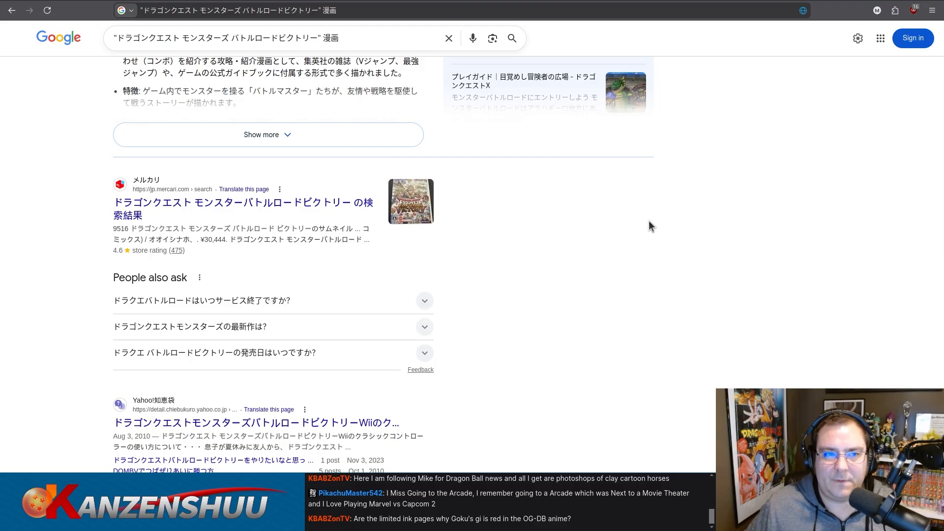
{"action": "scroll", "coordinate": [649, 223], "scroll_direction": "down", "scroll_amount": 1}
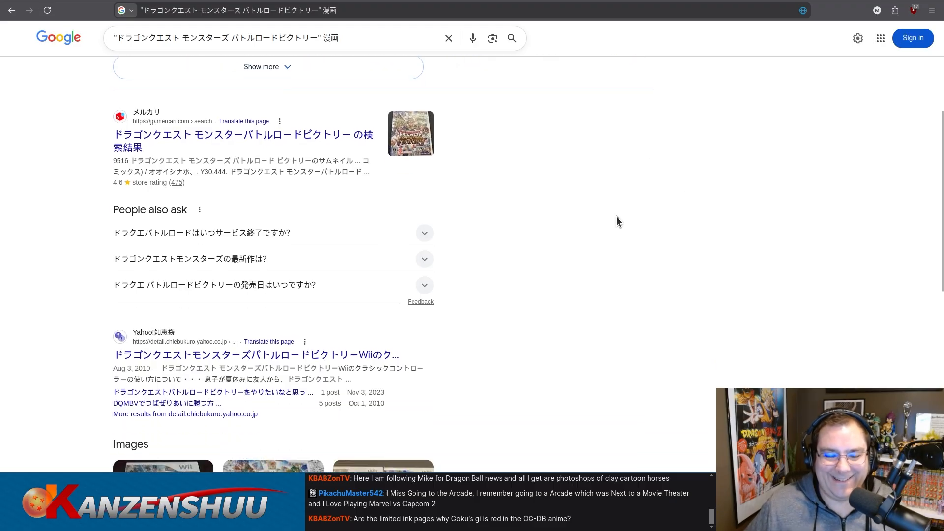
{"action": "scroll", "coordinate": [618, 220], "scroll_direction": "up", "scroll_amount": 1}
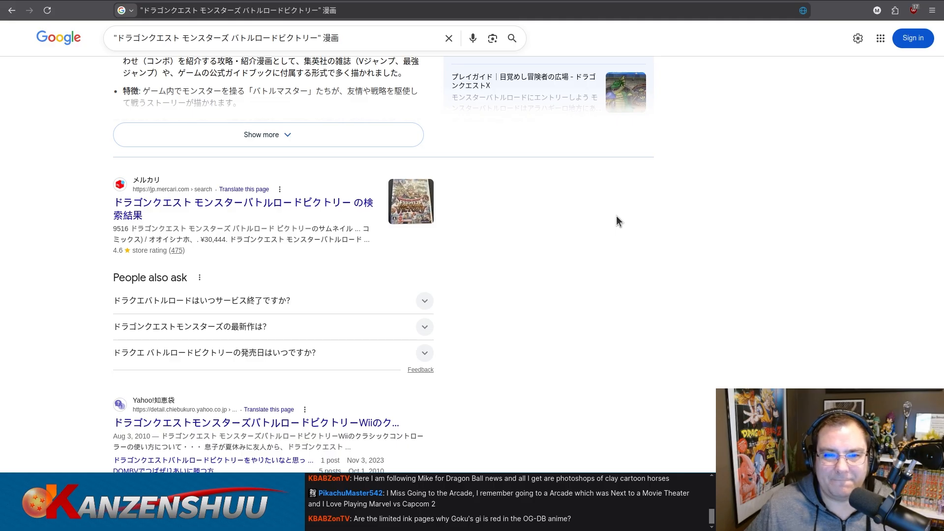
{"action": "scroll", "coordinate": [619, 220], "scroll_direction": "down", "scroll_amount": 4}
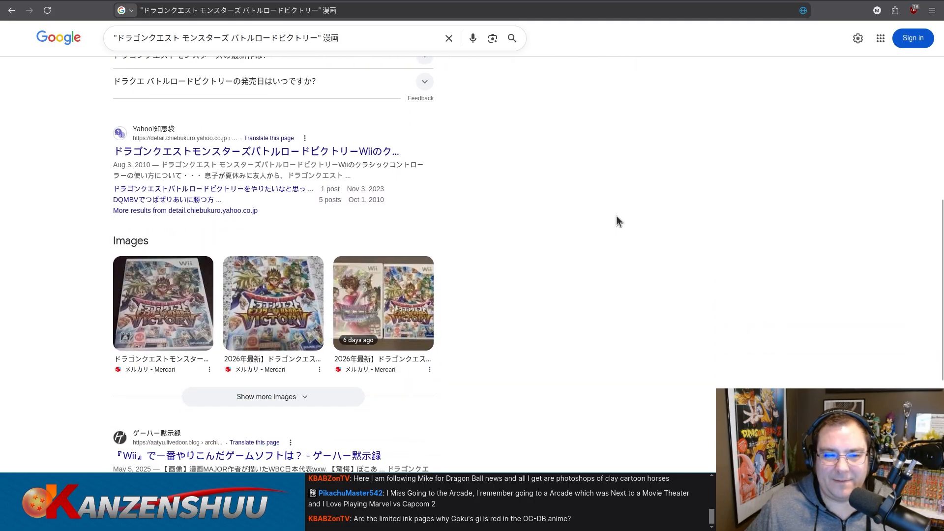
{"action": "scroll", "coordinate": [619, 221], "scroll_direction": "down", "scroll_amount": 1}
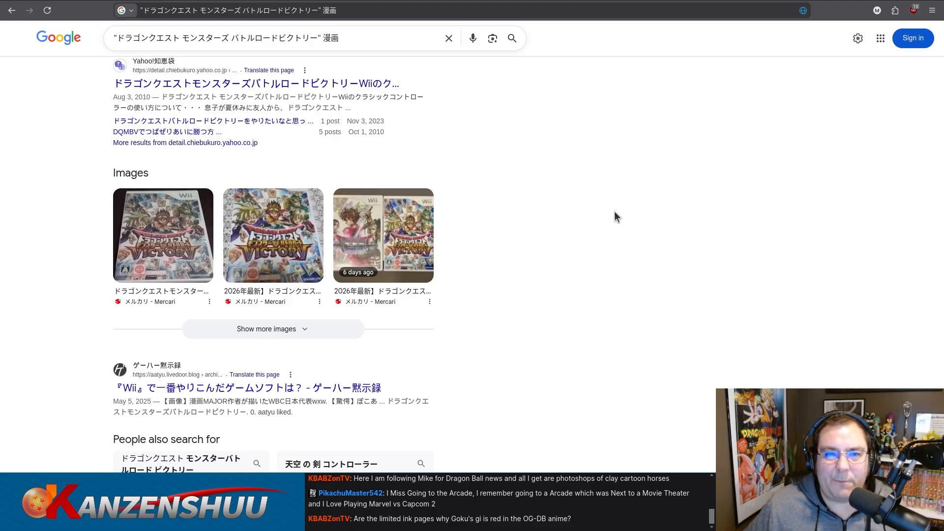
{"action": "scroll", "coordinate": [618, 217], "scroll_direction": "down", "scroll_amount": 1}
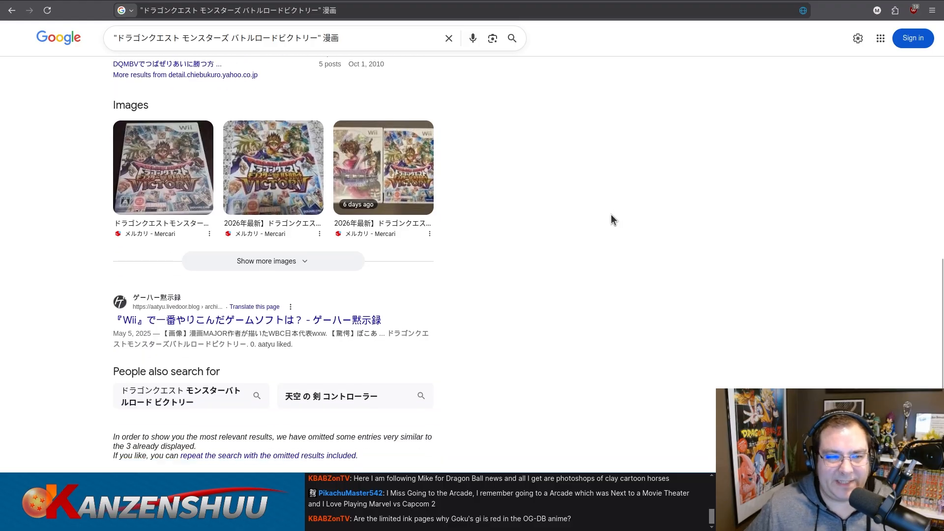
{"action": "scroll", "coordinate": [610, 224], "scroll_direction": "down", "scroll_amount": 1}
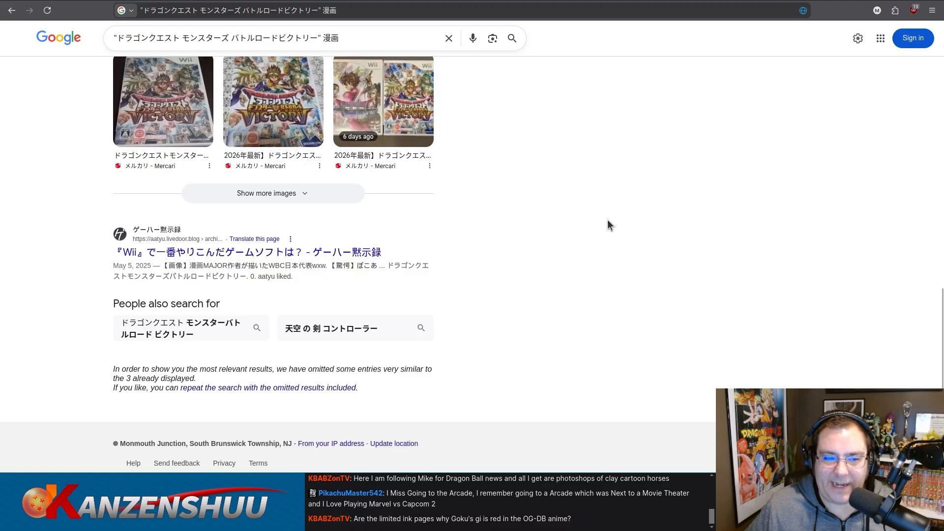
{"action": "scroll", "coordinate": [610, 217], "scroll_direction": "up", "scroll_amount": 6}
{"action": "scroll", "coordinate": [610, 216], "scroll_direction": "down", "scroll_amount": 7}
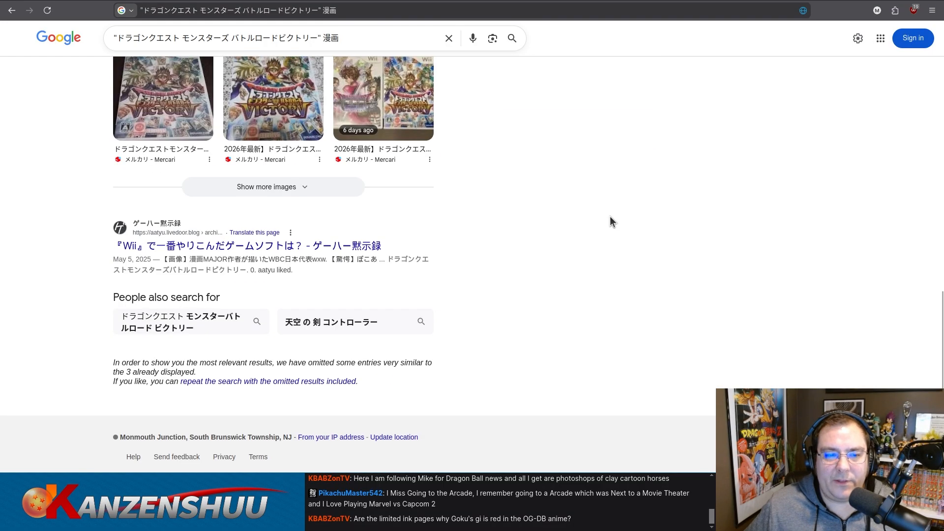
{"action": "scroll", "coordinate": [610, 216], "scroll_direction": "up", "scroll_amount": 5}
Return to Google Translate and translate only the word "manga" into Japanese.
{"action": "key", "text": "ctrl+Tab"}
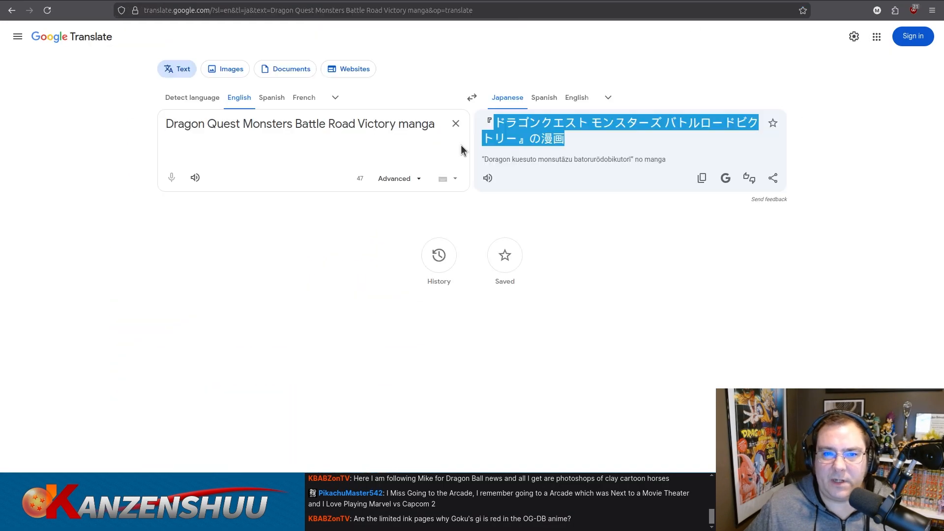
{"action": "left_click", "coordinate": [442, 127]}
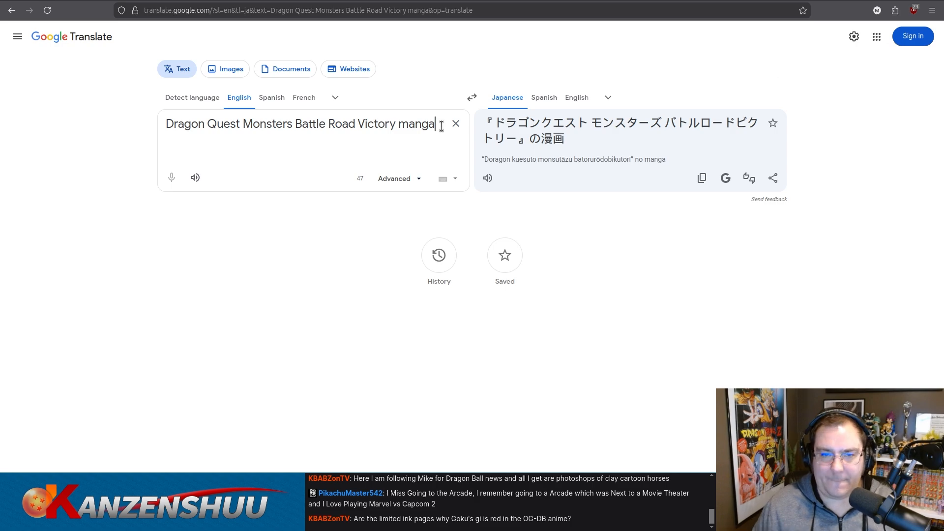
{"action": "key", "text": "ctrl+a"}
{"action": "type", "text": "manga"}
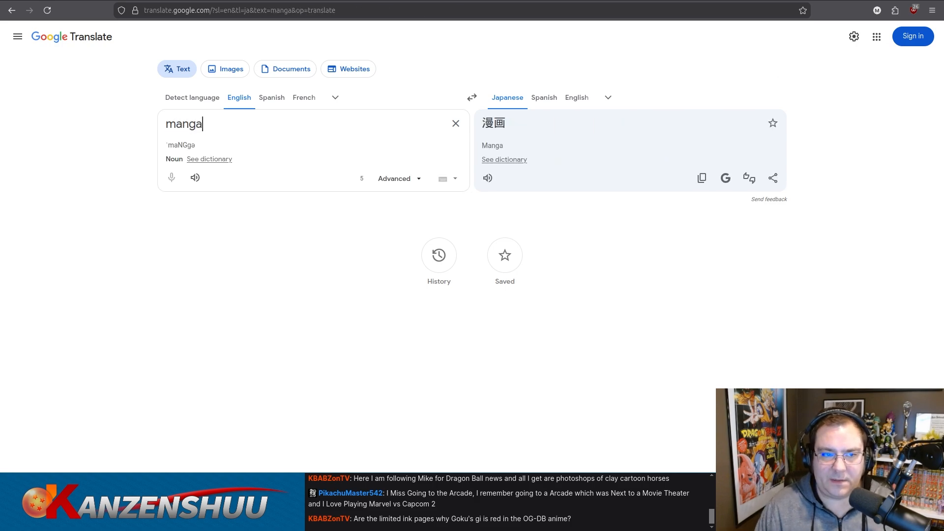
Switch the translation direction to Japanese to English, translate "manga", and clear the source text.
{"action": "left_click", "coordinate": [473, 98]}
{"action": "double_click", "coordinate": [340, 128]}
{"action": "type", "text": "manga"}
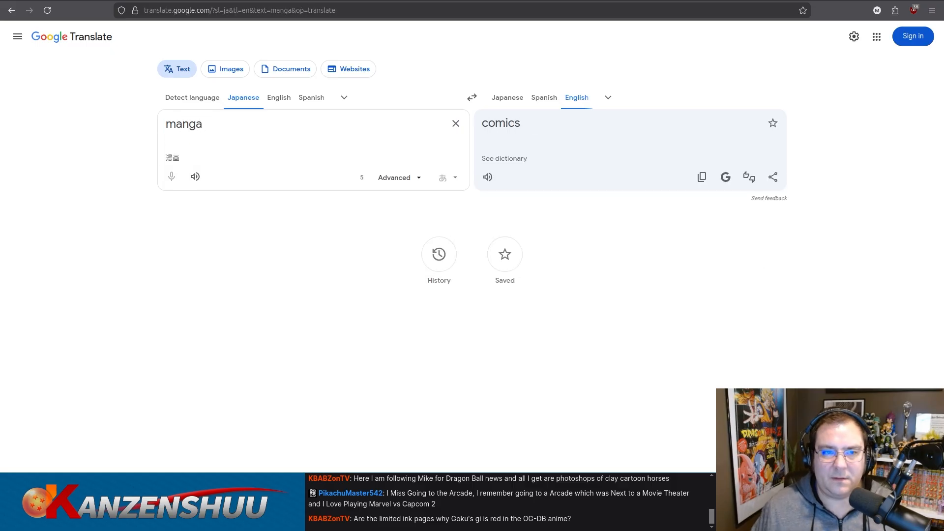
{"action": "triple_click", "coordinate": [386, 138]}
{"action": "key", "text": "BackSpace"}
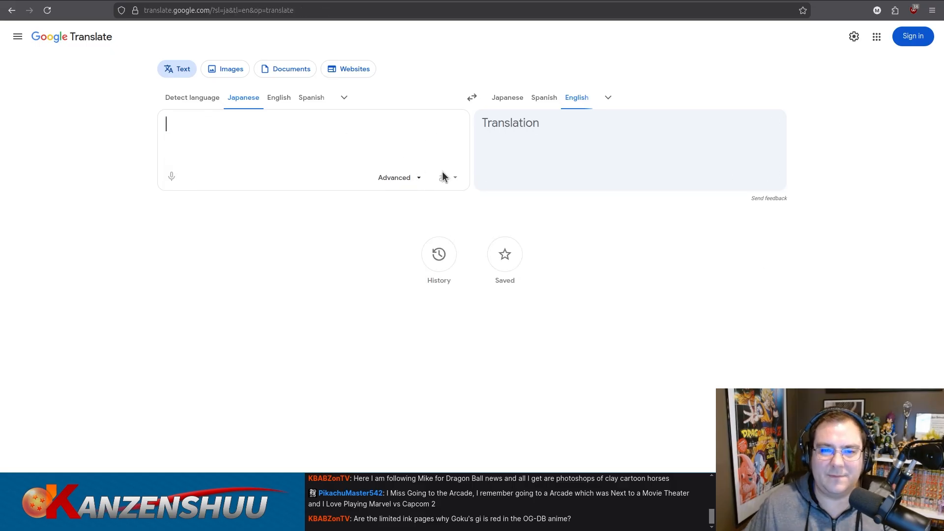
Translate まんが, the hiragana spelling of manga, from Japanese to English and select the source text.
{"action": "type", "text": "manga"}
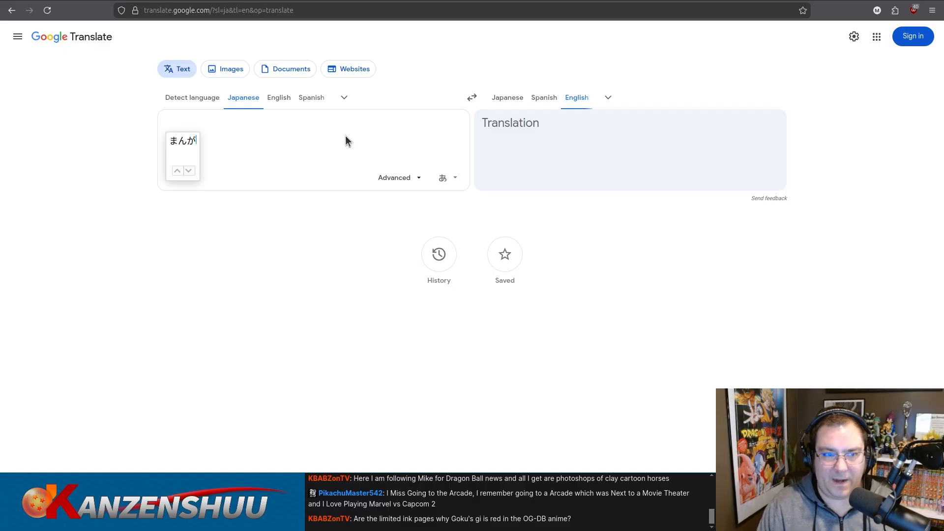
{"action": "key", "text": "Return"}
{"action": "key", "text": "ctrl+a"}
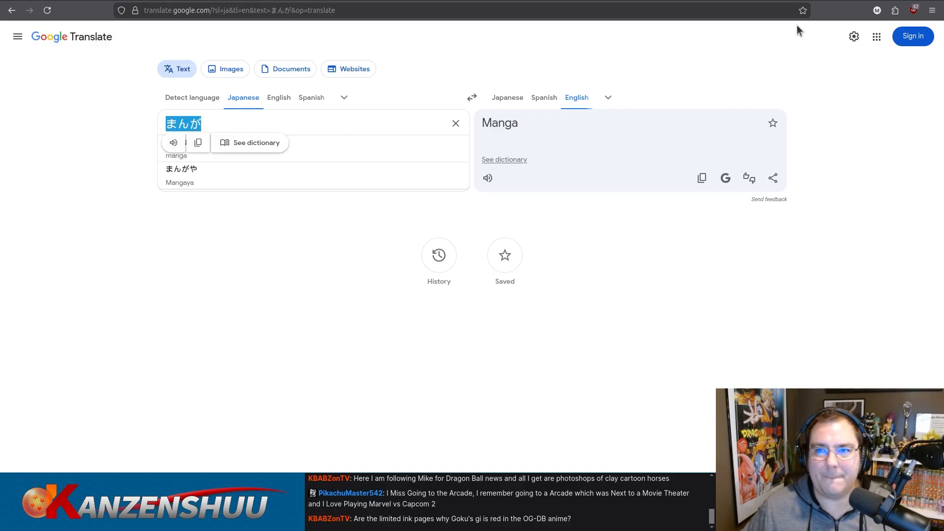
Return to the Japanese Google search and rerun it as "ドラゴンクエスト モンスターズ バトルロードビクトリー" まんが.
{"action": "left_click", "coordinate": [648, 0]}
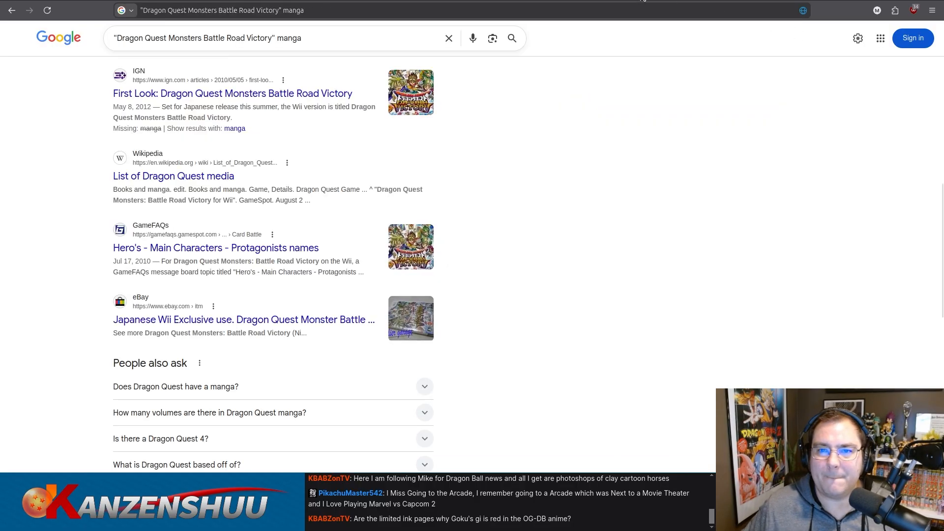
{"action": "left_click", "coordinate": [770, 0]}
{"action": "left_click_drag", "start_coordinate": [322, 37], "coordinate": [359, 37]}
{"action": "type", "text": "manga"}
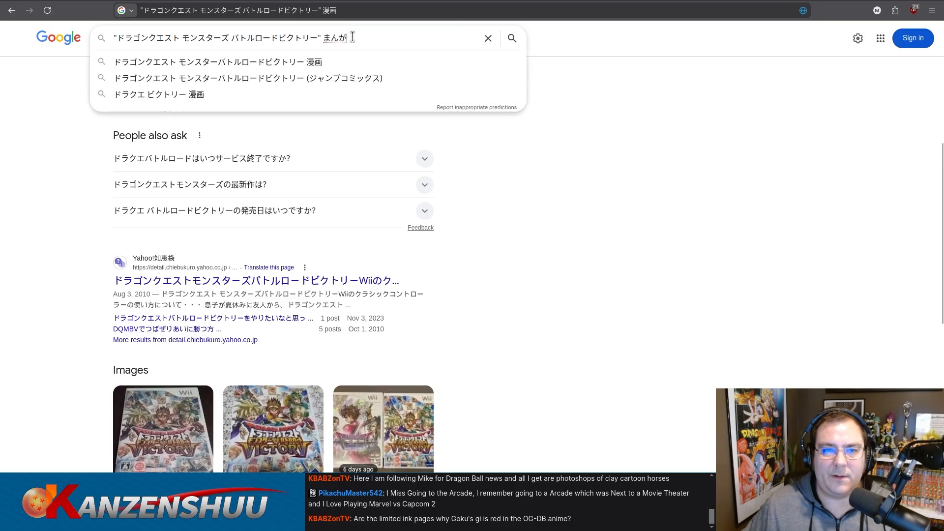
{"action": "key", "text": "Return"}
{"action": "key", "text": "Return"}
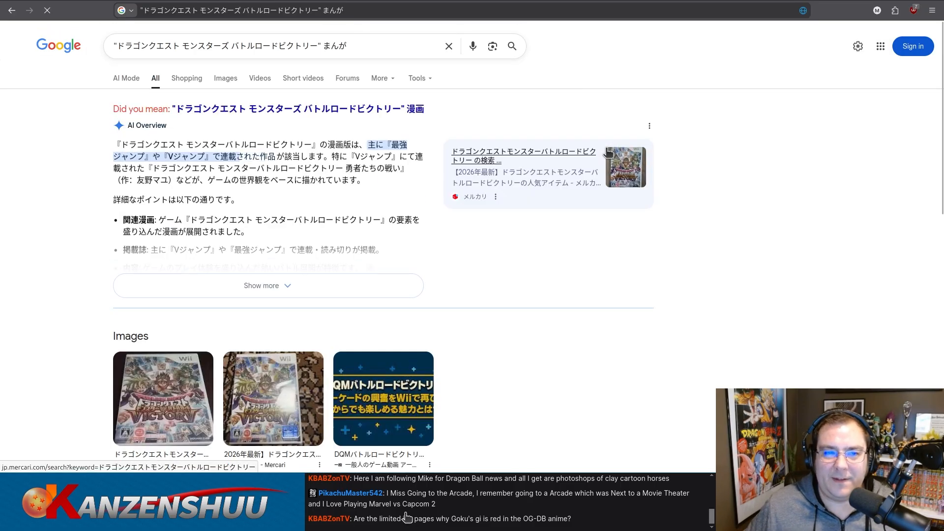
Examine the まんが search results for any page about a Battle Road Victory manga serialization.
{"action": "scroll", "coordinate": [675, 189], "scroll_direction": "down", "scroll_amount": 5}
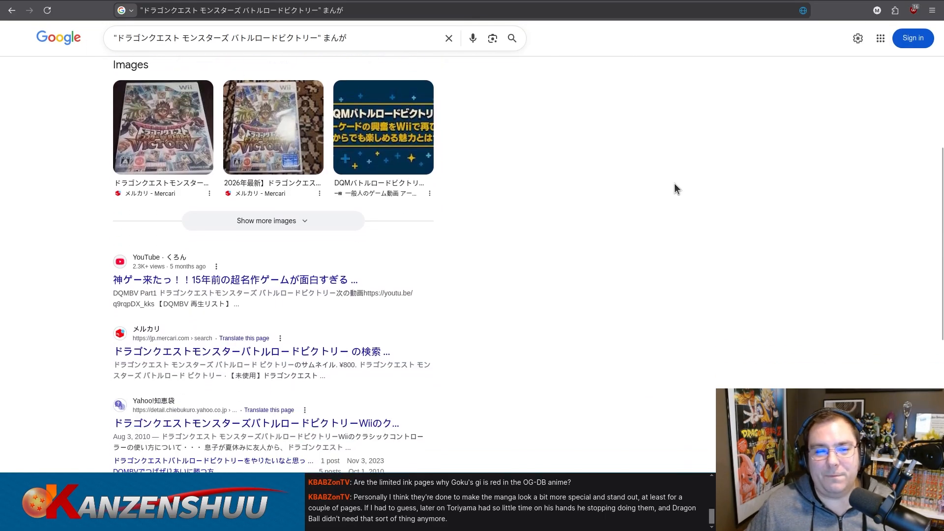
{"action": "scroll", "coordinate": [675, 184], "scroll_direction": "down", "scroll_amount": 4}
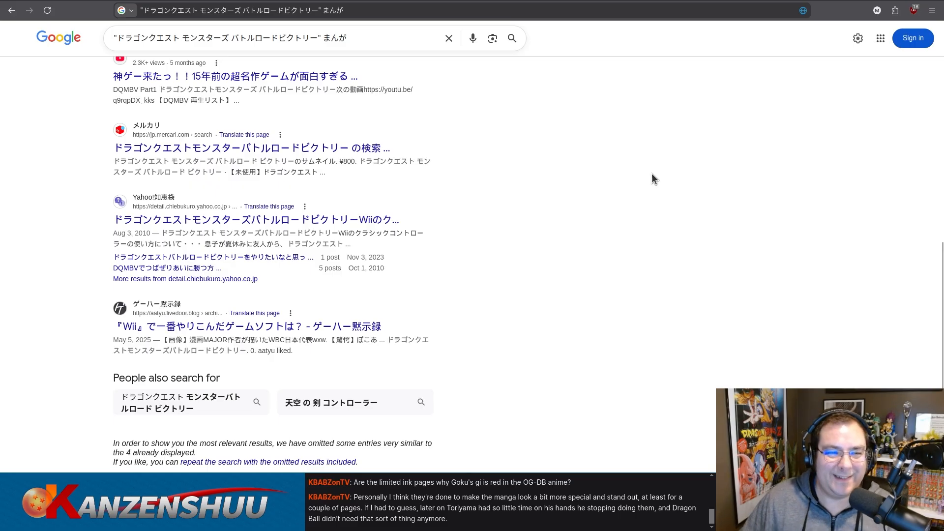
{"action": "scroll", "coordinate": [652, 179], "scroll_direction": "up", "scroll_amount": 1}
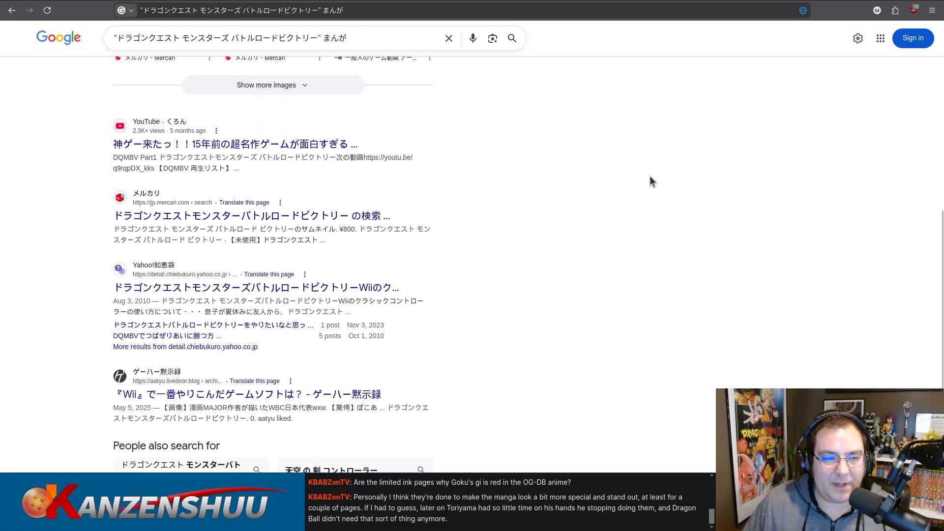
{"action": "scroll", "coordinate": [447, 190], "scroll_direction": "down", "scroll_amount": 3}
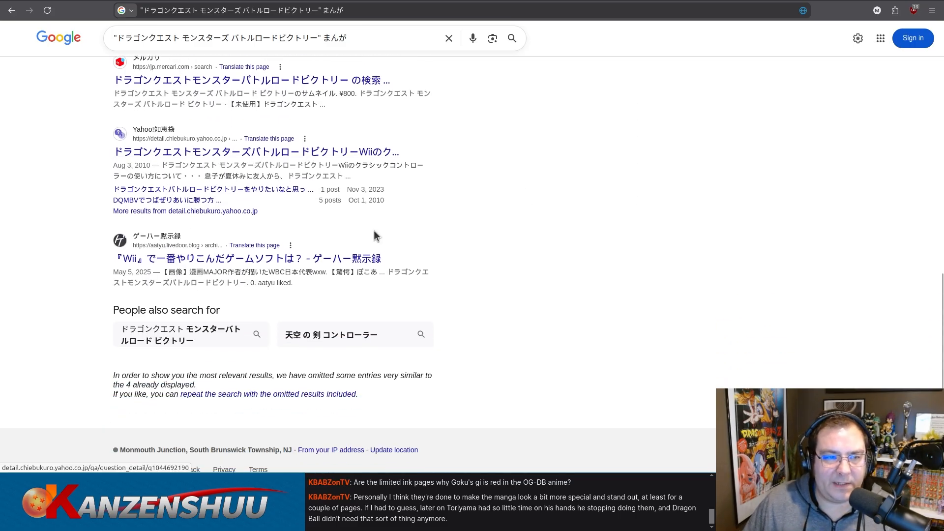
{"action": "scroll", "coordinate": [374, 231], "scroll_direction": "up", "scroll_amount": 5}
{"action": "scroll", "coordinate": [329, 243], "scroll_direction": "down", "scroll_amount": 3}
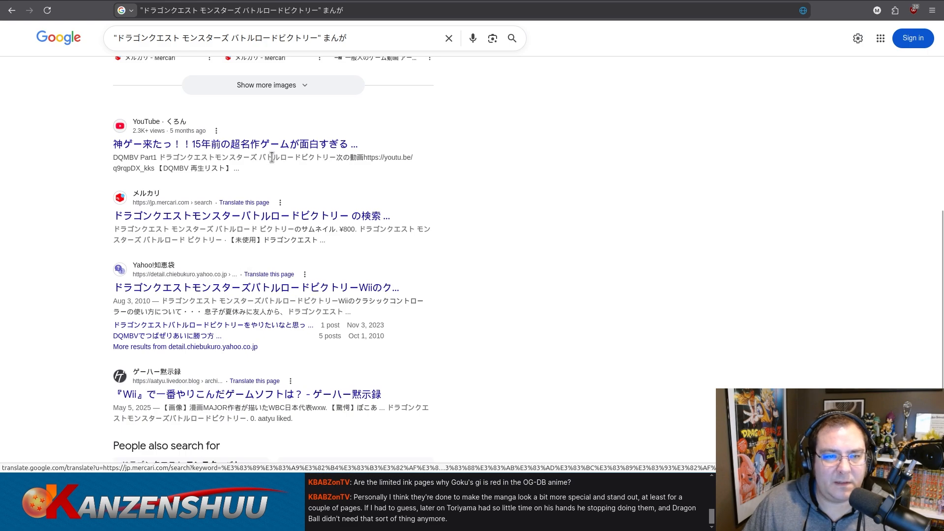
{"action": "scroll", "coordinate": [432, 206], "scroll_direction": "down", "scroll_amount": 2}
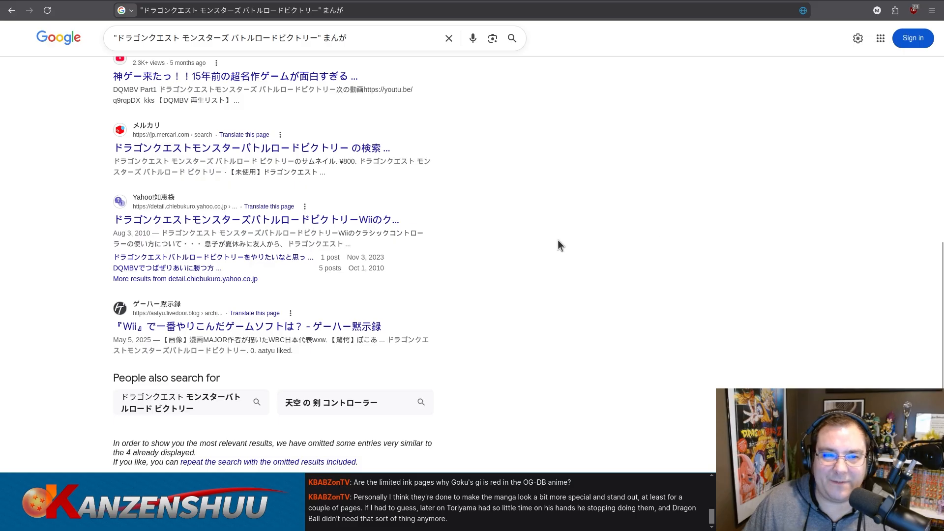
{"action": "scroll", "coordinate": [558, 244], "scroll_direction": "up", "scroll_amount": 5}
{"action": "scroll", "coordinate": [557, 239], "scroll_direction": "down", "scroll_amount": 4}
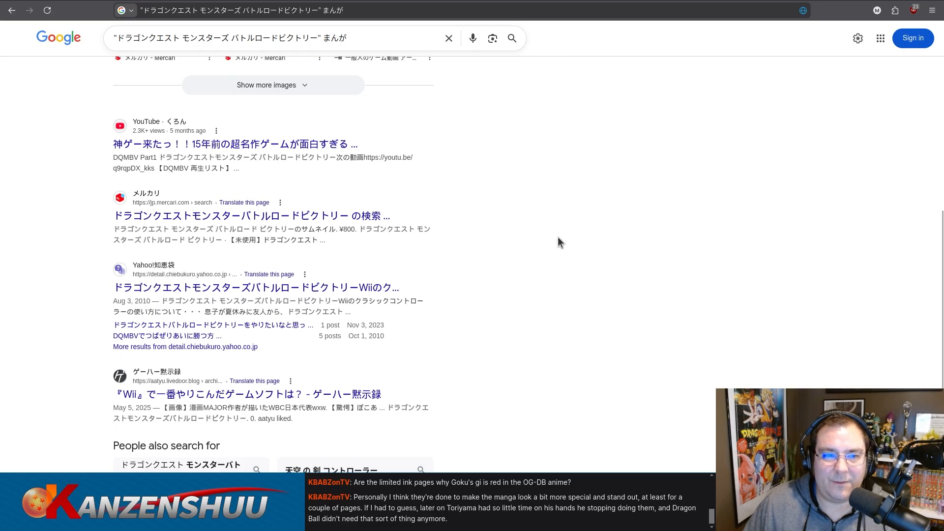
Return to the V-Jump issues wiki editor and duplicate the August 2010 row at the end of the 2010 table.
{"action": "key", "text": "ctrl+Tab"}
{"action": "key", "text": "ctrl+Tab"}
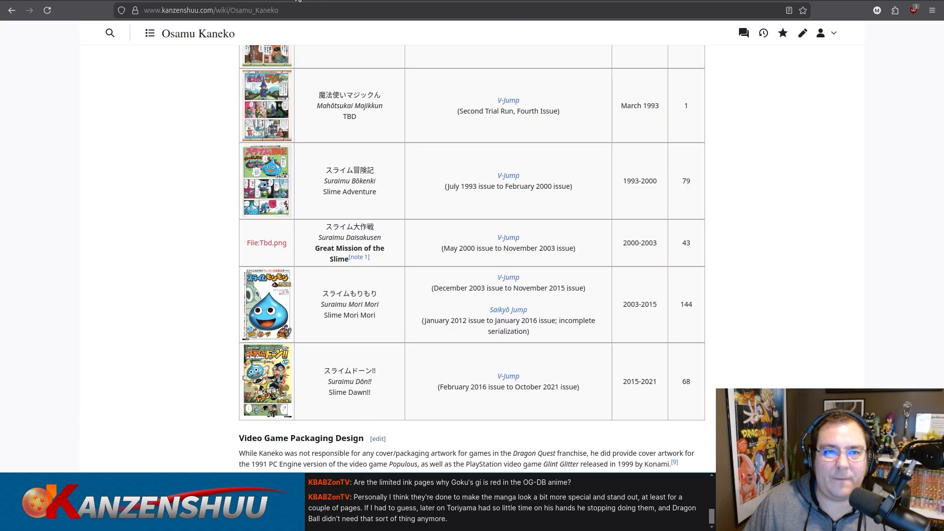
{"action": "key", "text": "ctrl+Tab"}
{"action": "key", "text": "ctrl+Tab"}
{"action": "scroll", "coordinate": [304, 254], "scroll_direction": "down", "scroll_amount": 2}
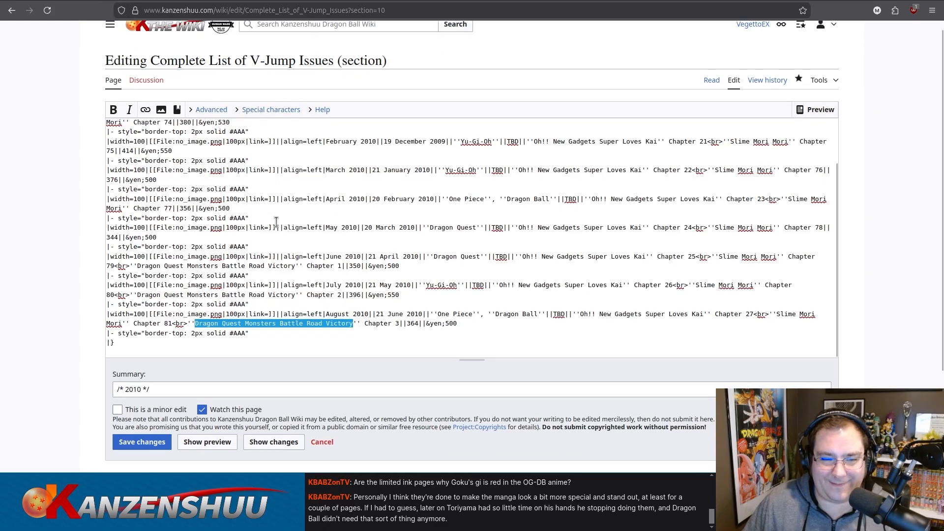
{"action": "left_click", "coordinate": [303, 254]}
{"action": "left_click_drag", "start_coordinate": [250, 276], "coordinate": [93, 249]}
{"action": "key", "text": "ctrl+c"}
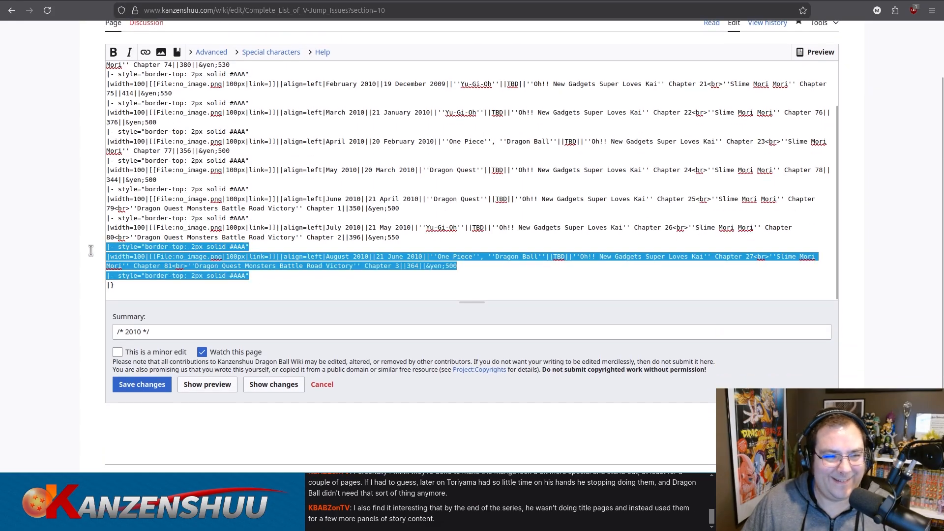
{"action": "left_click", "coordinate": [230, 241]}
{"action": "left_click_drag", "start_coordinate": [264, 274], "coordinate": [102, 272]}
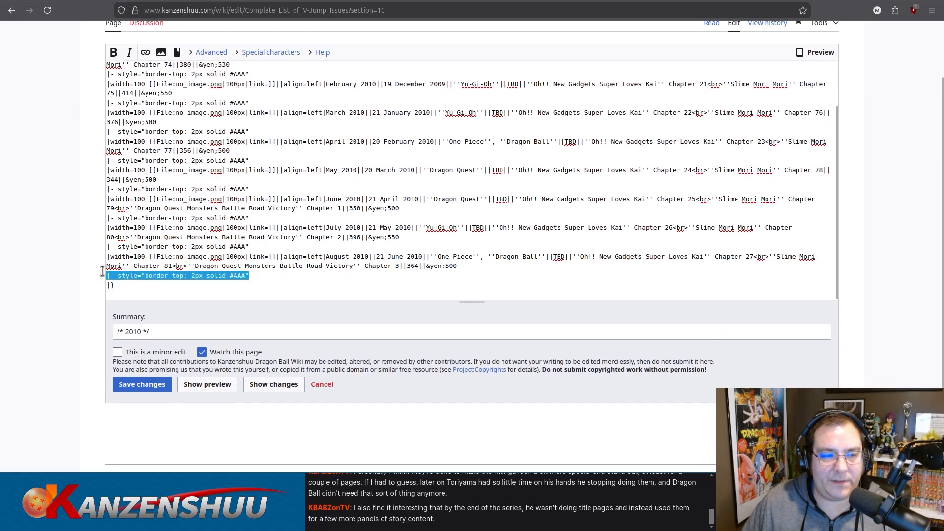
{"action": "key", "text": "ctrl+v"}
{"action": "scroll", "coordinate": [320, 248], "scroll_direction": "down", "scroll_amount": 1}
Change the duplicated row's issue to September 2010 and its release date to 21 July 2010.
{"action": "double_click", "coordinate": [341, 257]}
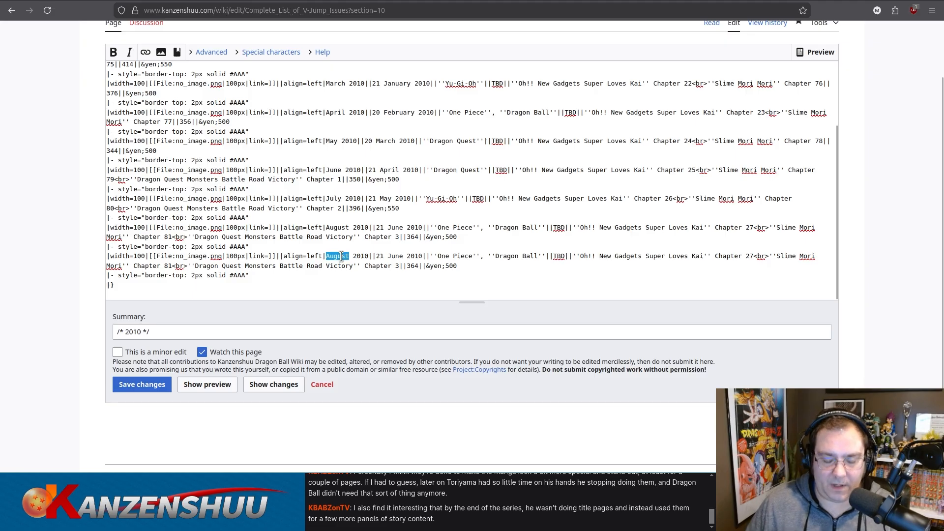
{"action": "type", "text": "September"}
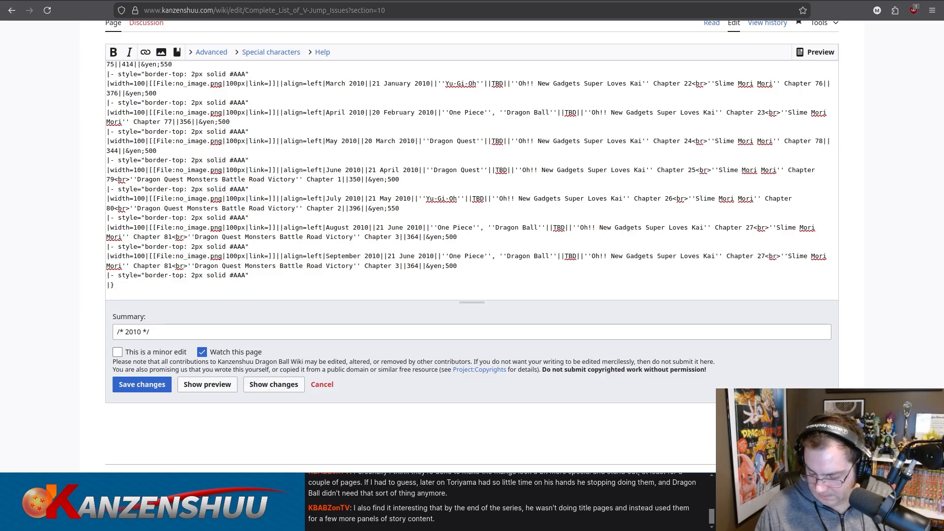
{"action": "double_click", "coordinate": [405, 255]}
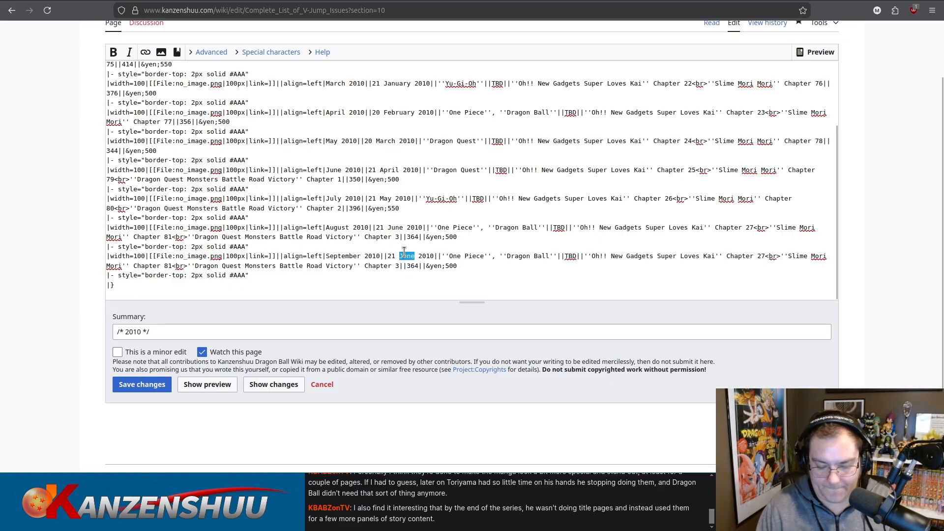
{"action": "type", "text": "July"}
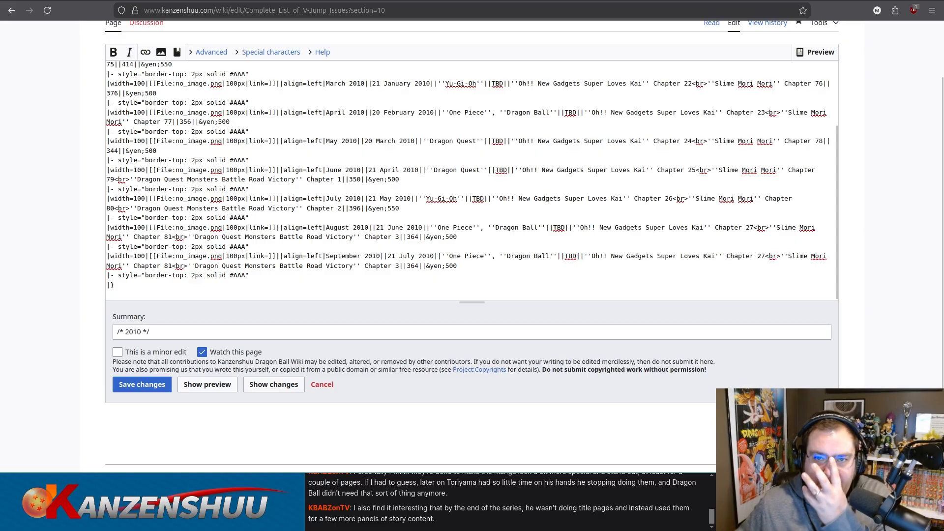
Switch to the Mandarake store page and search it for Vジャンプ 2010.
{"action": "left_click", "coordinate": [565, 0]}
{"action": "left_click", "coordinate": [442, 0]}
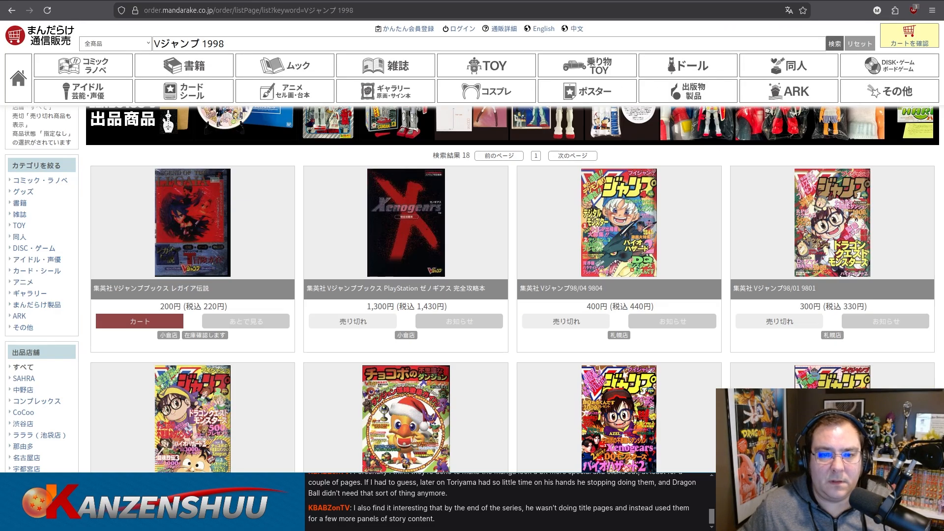
{"action": "left_click", "coordinate": [565, 0]}
{"action": "left_click", "coordinate": [320, 0]}
{"action": "left_click", "coordinate": [428, 0]}
{"action": "scroll", "coordinate": [420, 85], "scroll_direction": "up", "scroll_amount": 2}
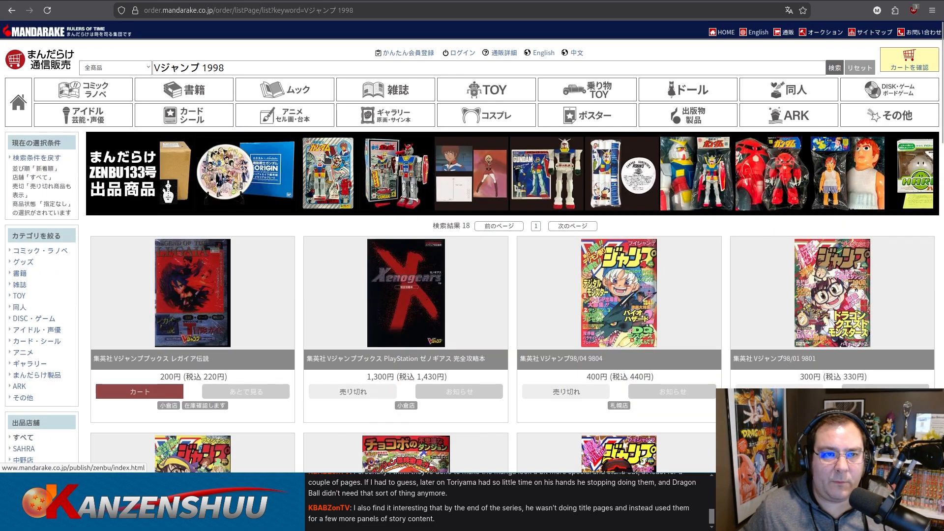
{"action": "double_click", "coordinate": [213, 68]}
{"action": "type", "text": "2010"}
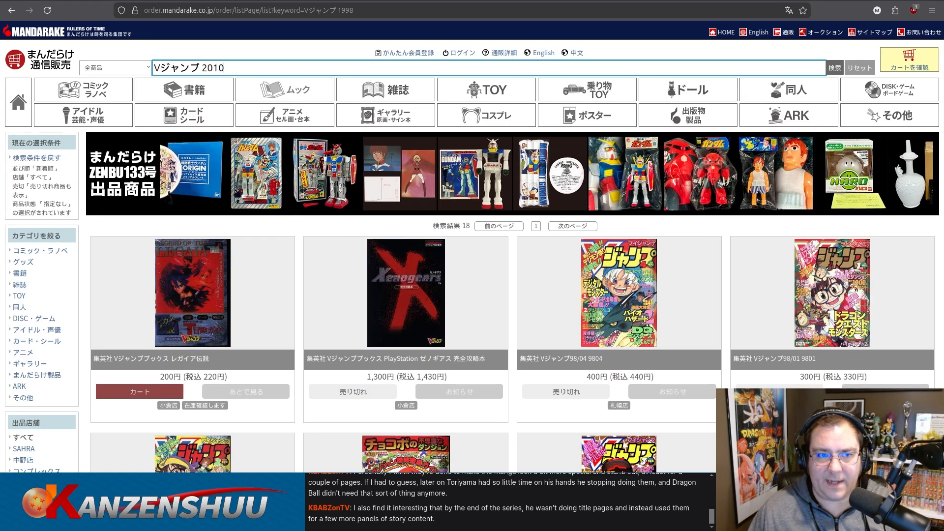
{"action": "key", "text": "Return"}
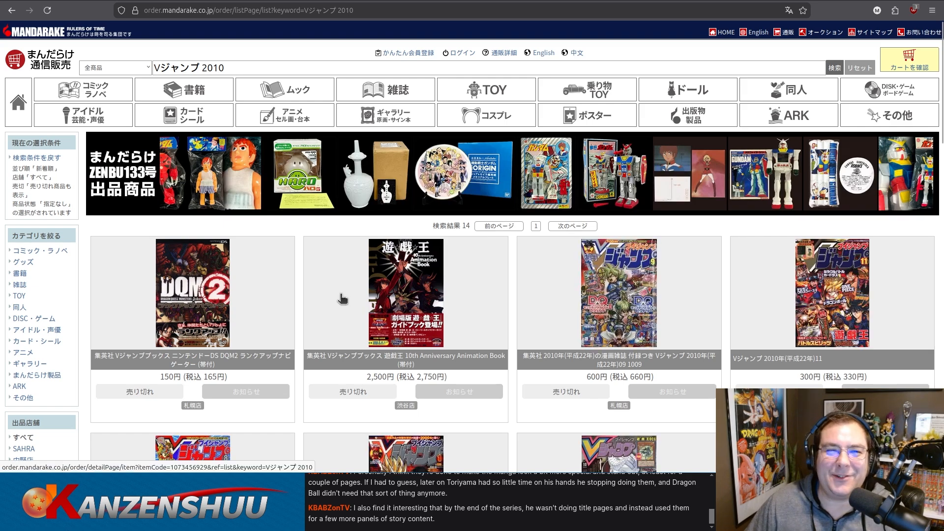
Find the September 2010 V-Jump issue in the Mandarake results and open its listing to view the cover.
{"action": "scroll", "coordinate": [282, 293], "scroll_direction": "down", "scroll_amount": 2}
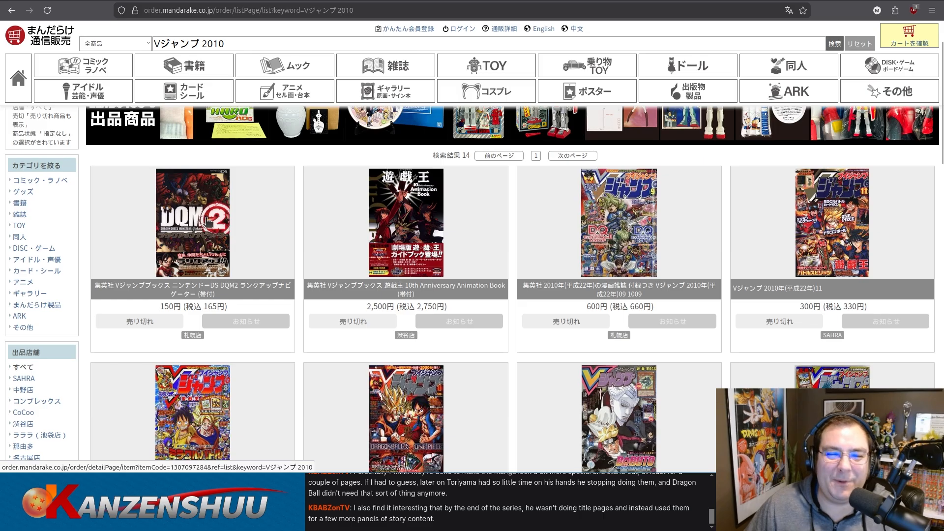
{"action": "scroll", "coordinate": [267, 224], "scroll_direction": "down", "scroll_amount": 2}
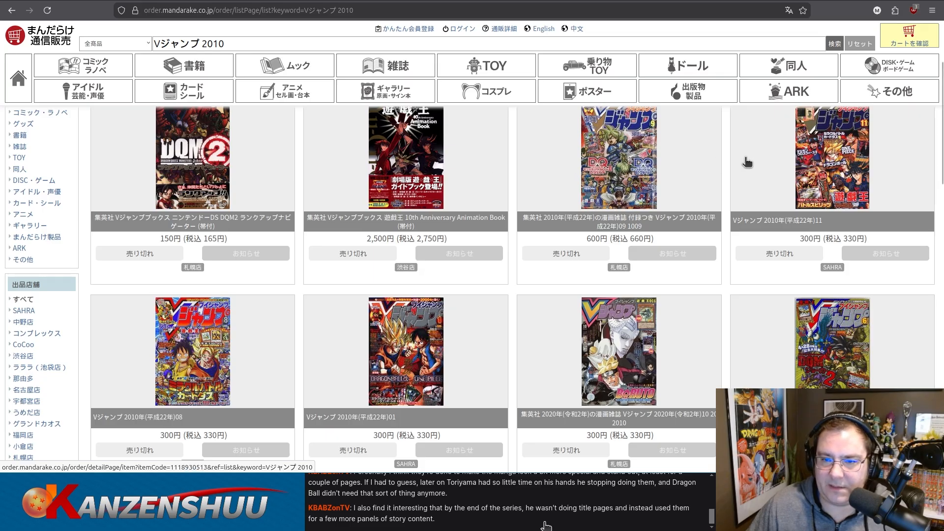
{"action": "left_click", "coordinate": [437, 525]}
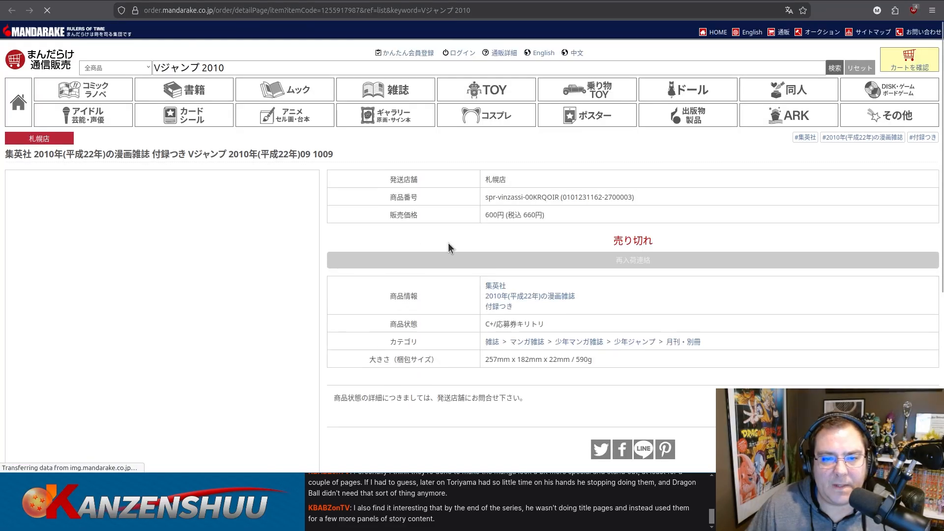
{"action": "scroll", "coordinate": [437, 236], "scroll_direction": "down", "scroll_amount": 2}
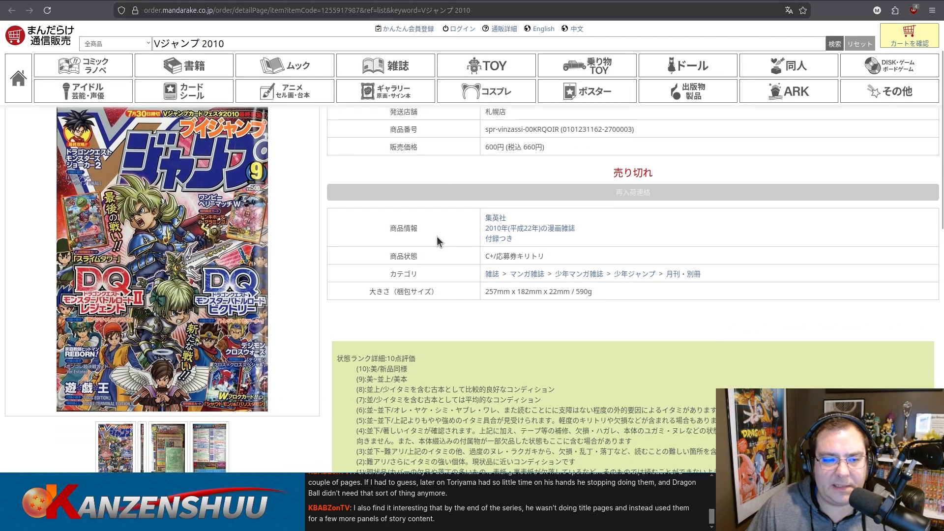
Return to the wiki editor and set the September 2010 row's cover feature to Dragon Quest only.
{"action": "key", "text": "ctrl+Tab"}
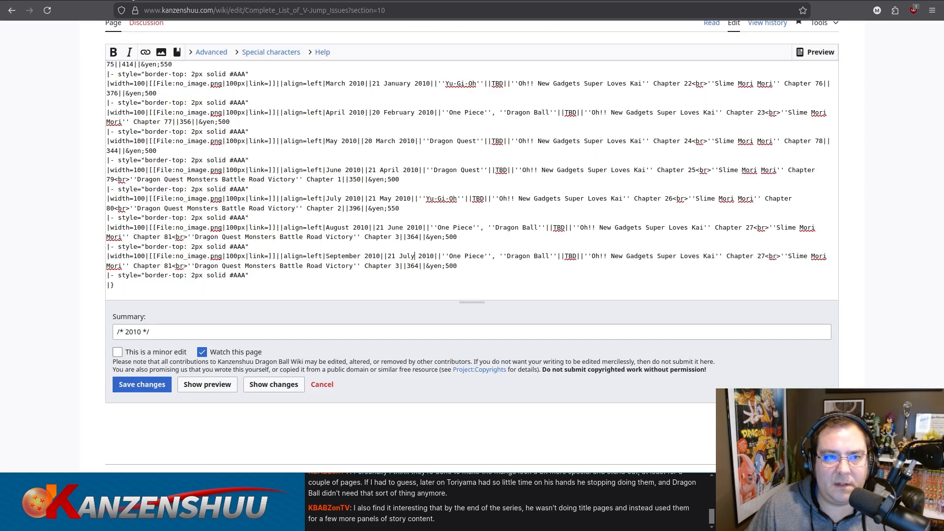
{"action": "key", "text": "ctrl+Tab"}
{"action": "key", "text": "ctrl+Tab"}
{"action": "key", "text": "ctrl+shift+Tab"}
{"action": "key", "text": "ctrl+shift+Tab"}
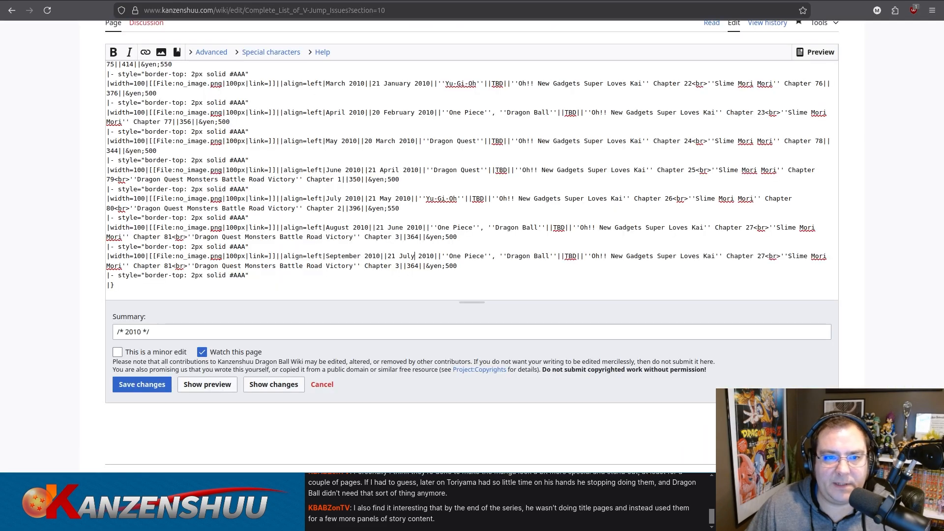
{"action": "left_click_drag", "start_coordinate": [449, 255], "coordinate": [552, 256]}
{"action": "type", "text": "Dragon Quest"}
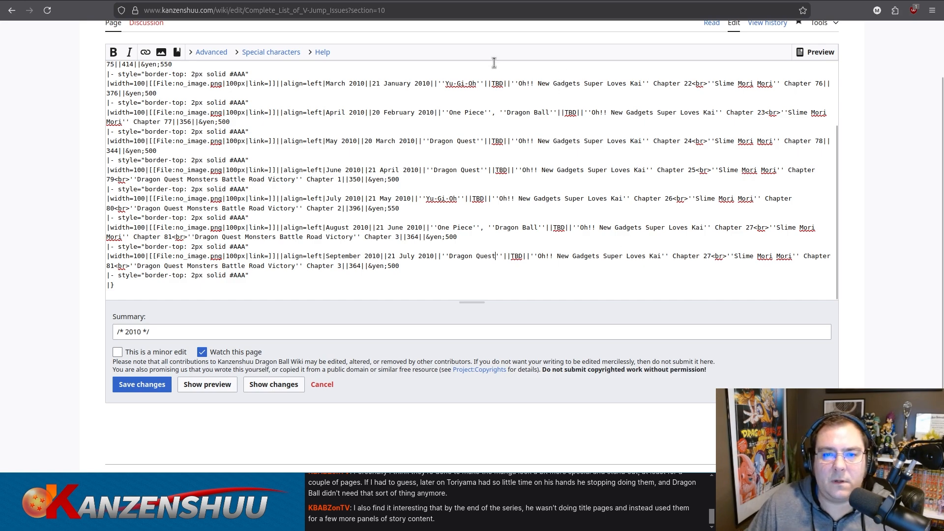
Check the September 2010 Mandarake listing, set that row's page count to TBD in the wiki editor, and return to the listing.
{"action": "left_click", "coordinate": [371, 0]}
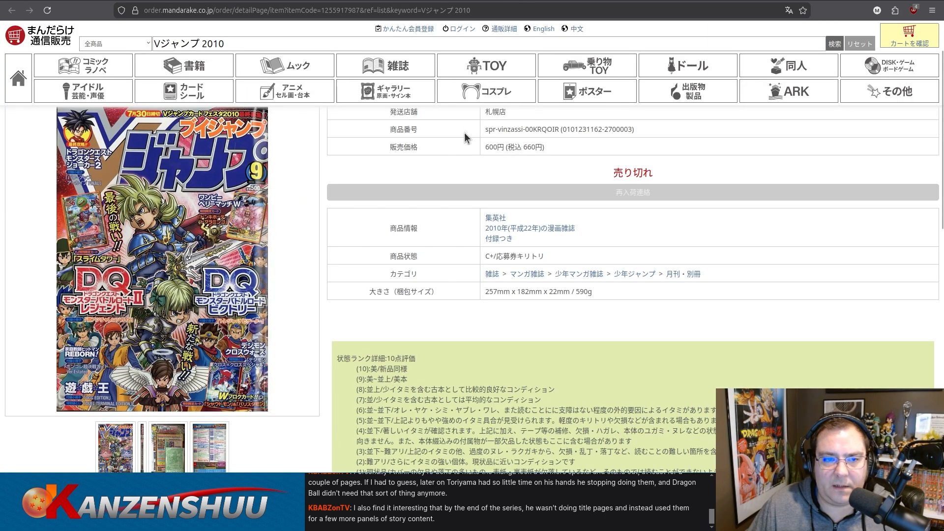
{"action": "left_click", "coordinate": [202, 1]}
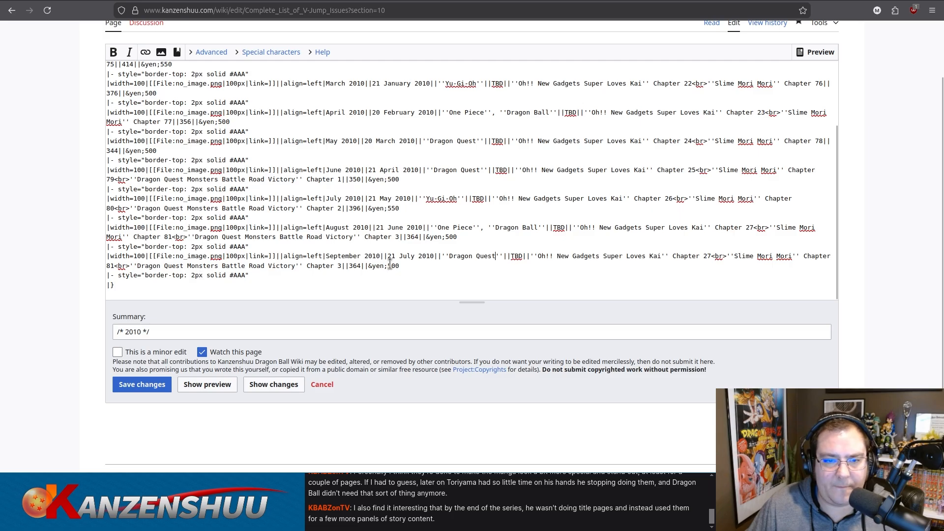
{"action": "double_click", "coordinate": [354, 265]}
{"action": "type", "text": "TBD"}
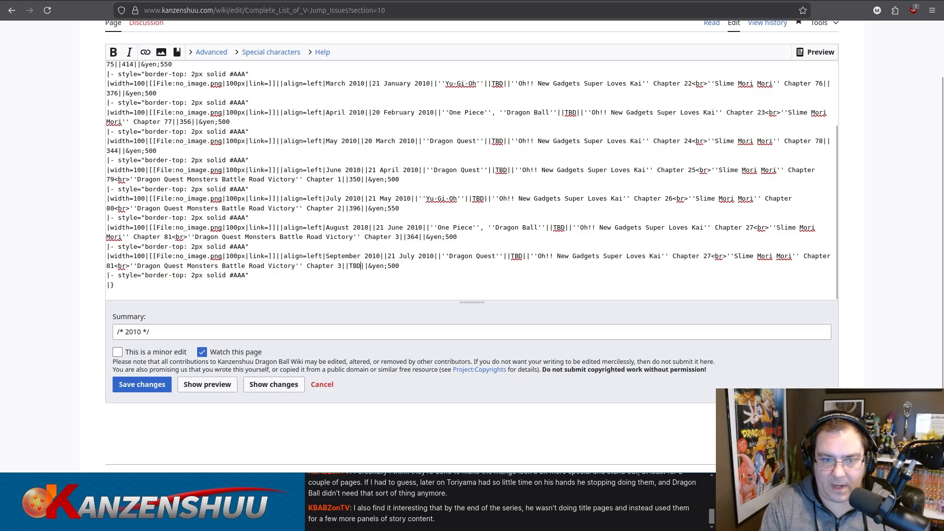
{"action": "left_click", "coordinate": [371, 0]}
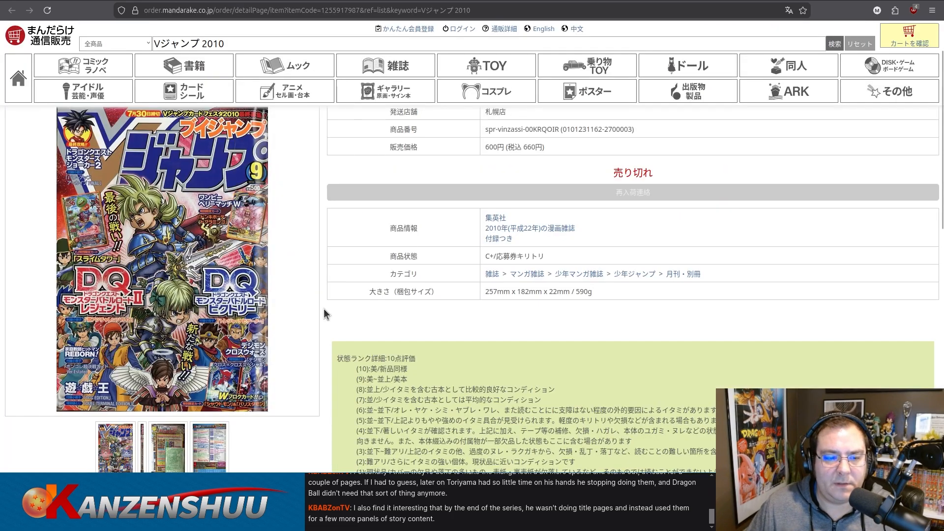
Open the contents page photo from the September 2010 Mandarake listing at full size and examine its manga entries.
{"action": "scroll", "coordinate": [324, 314], "scroll_direction": "down", "scroll_amount": 2}
{"action": "left_click", "coordinate": [217, 382]}
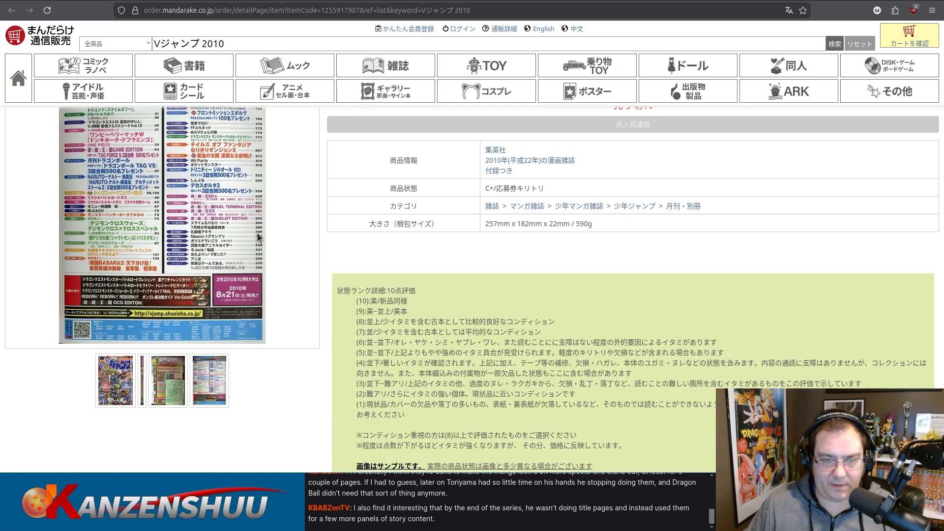
{"action": "left_click", "coordinate": [257, 237]}
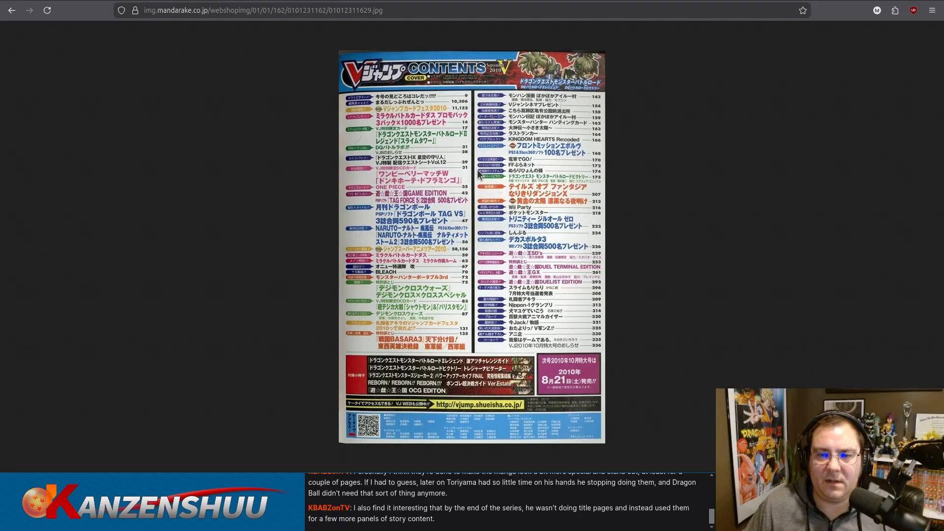
{"action": "scroll", "coordinate": [584, 169], "scroll_direction": "up", "scroll_amount": 2}
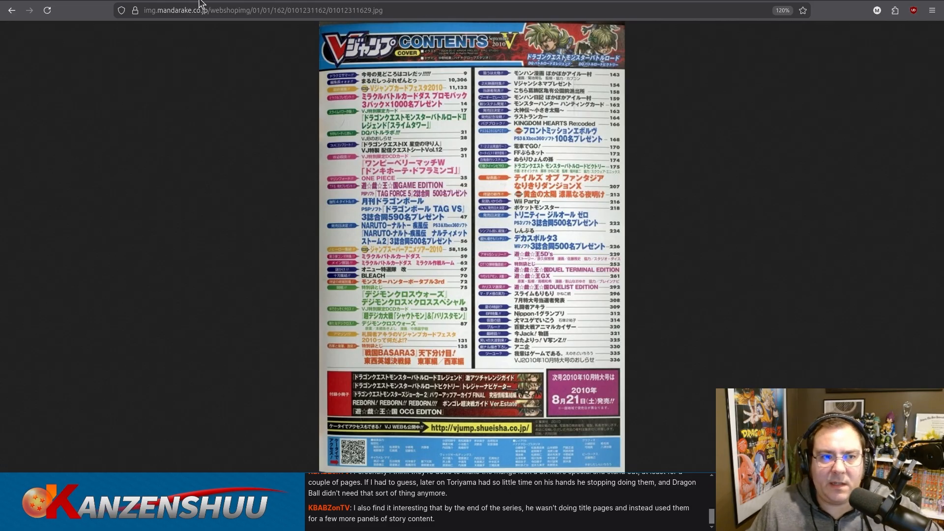
In the wiki editor, set all three manga chapter numbers in the September 2010 row to TBD, rechecking the Mandarake contents page.
{"action": "left_click", "coordinate": [130, 1]}
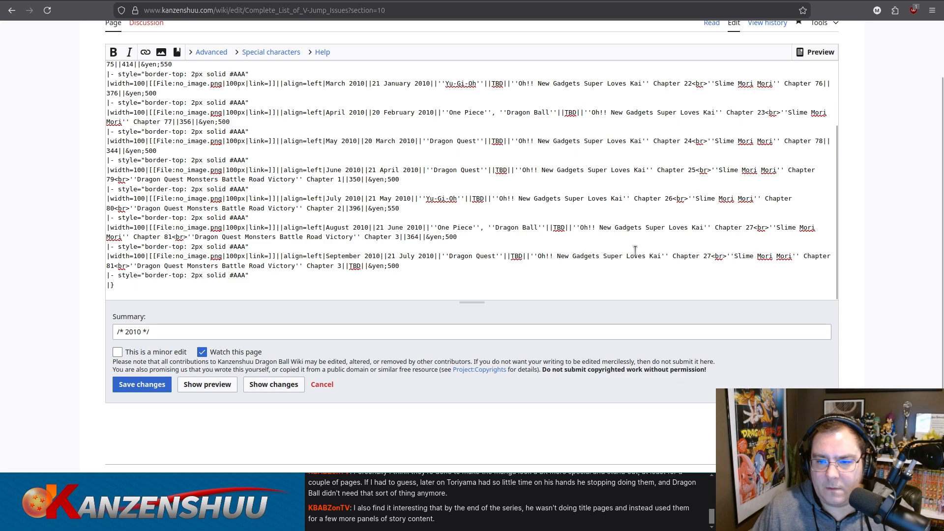
{"action": "type", "text": "TBD||"}
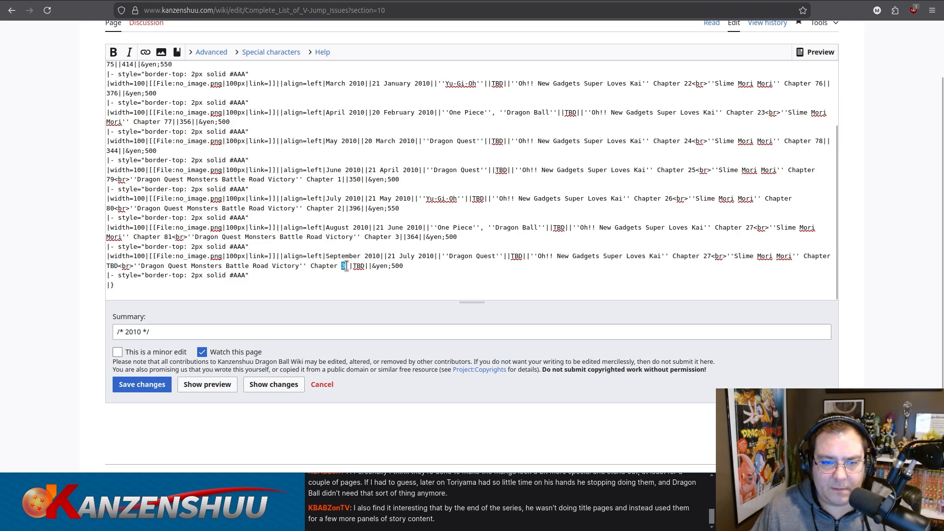
{"action": "type", "text": "TBD"}
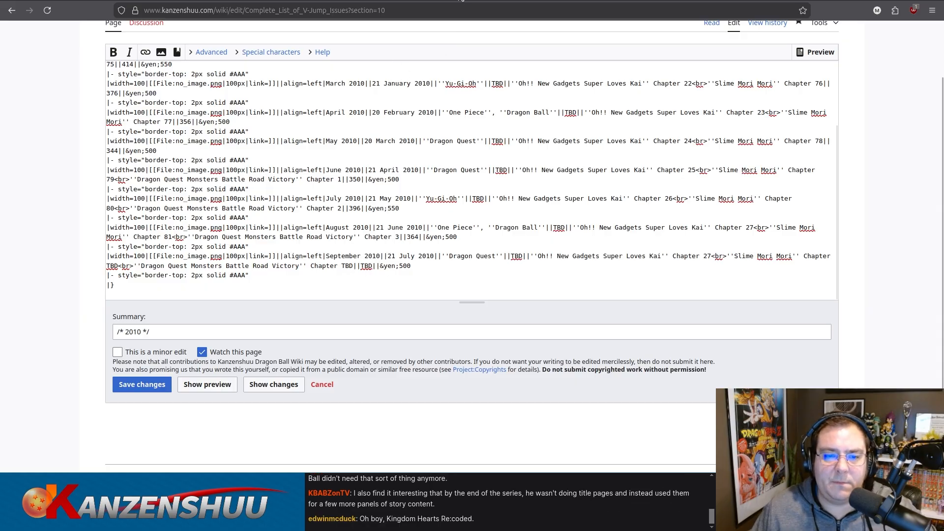
{"action": "left_click", "coordinate": [462, 1]}
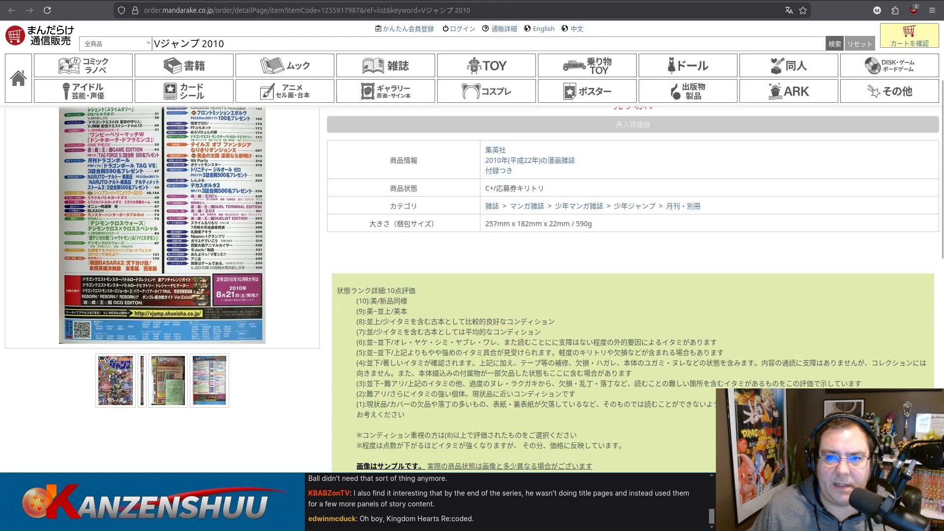
{"action": "left_click", "coordinate": [570, 1]}
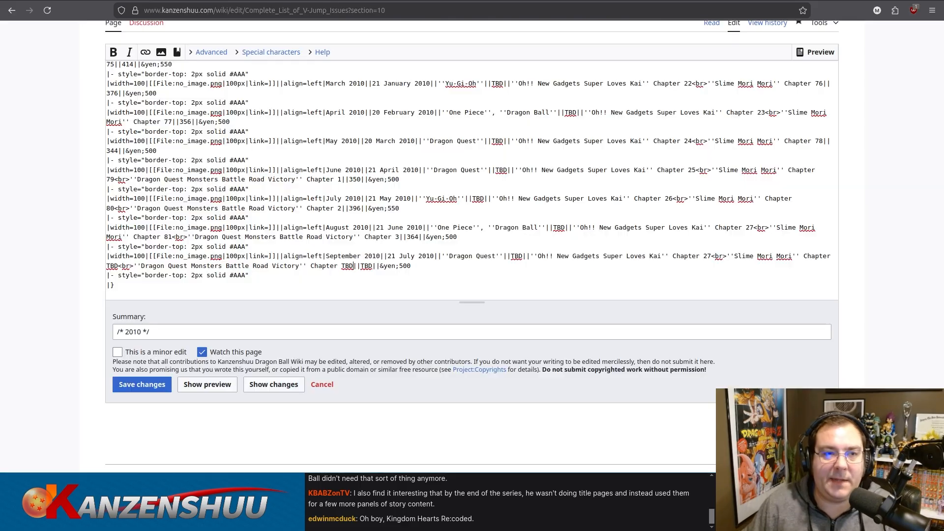
{"action": "left_click", "coordinate": [187, 0]}
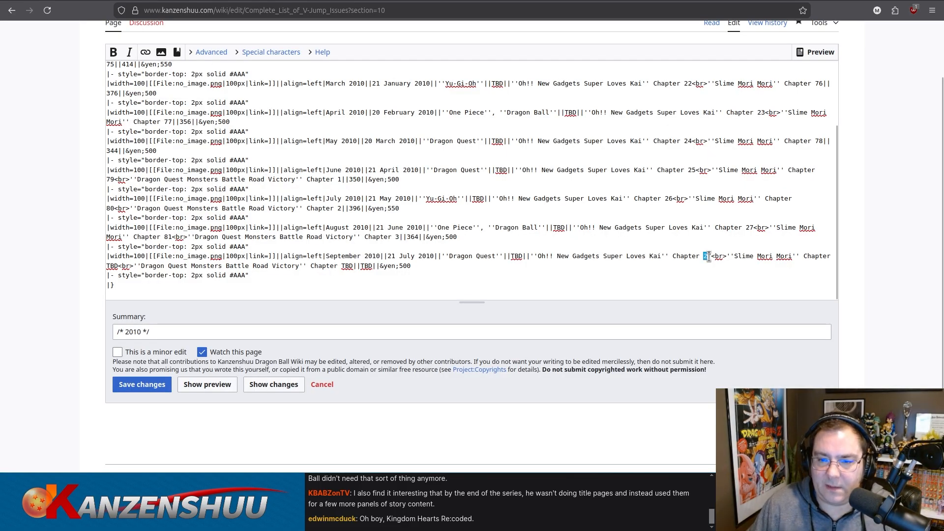
{"action": "type", "text": "TBD"}
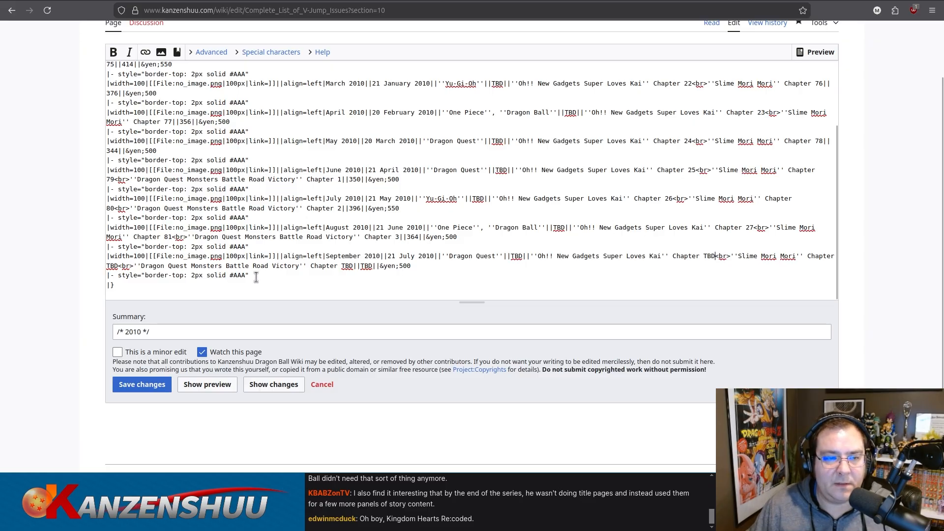
Preview the edited 2010 section, check the September 2010 row in the rendered table, and save the changes.
{"action": "left_click_drag", "start_coordinate": [257, 277], "coordinate": [98, 250]}
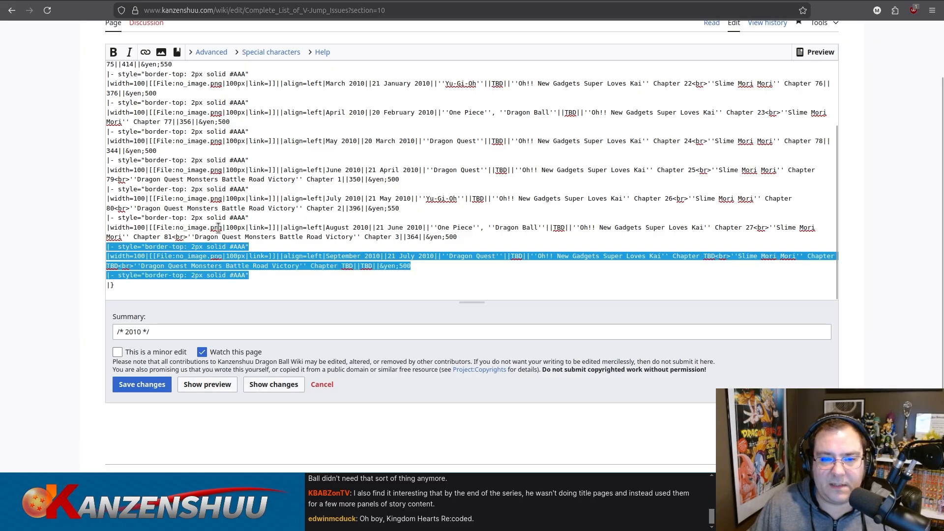
{"action": "key", "text": "ctrl+a"}
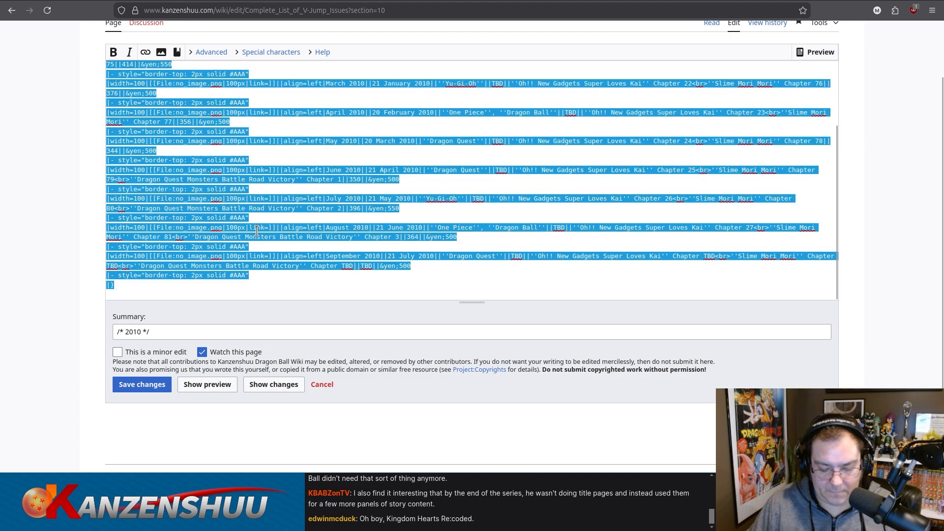
{"action": "left_click", "coordinate": [207, 384]}
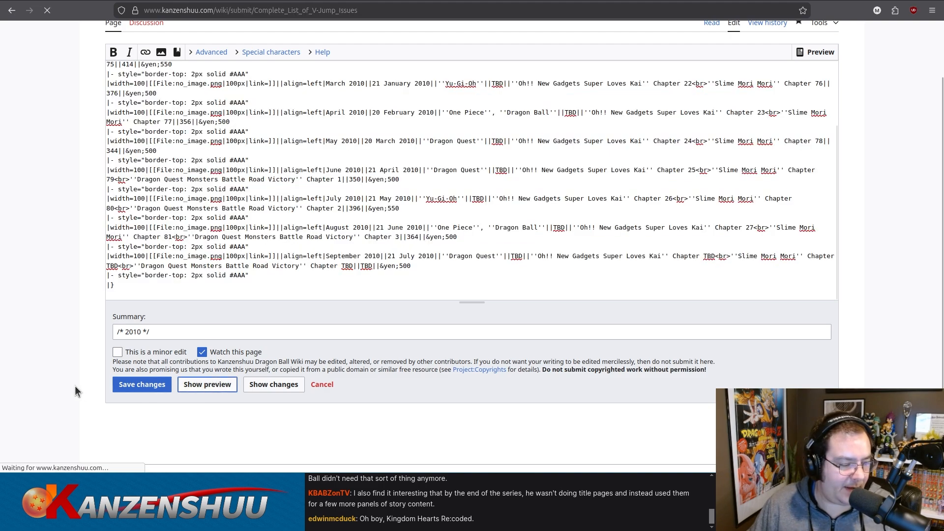
{"action": "scroll", "coordinate": [61, 348], "scroll_direction": "down", "scroll_amount": 7}
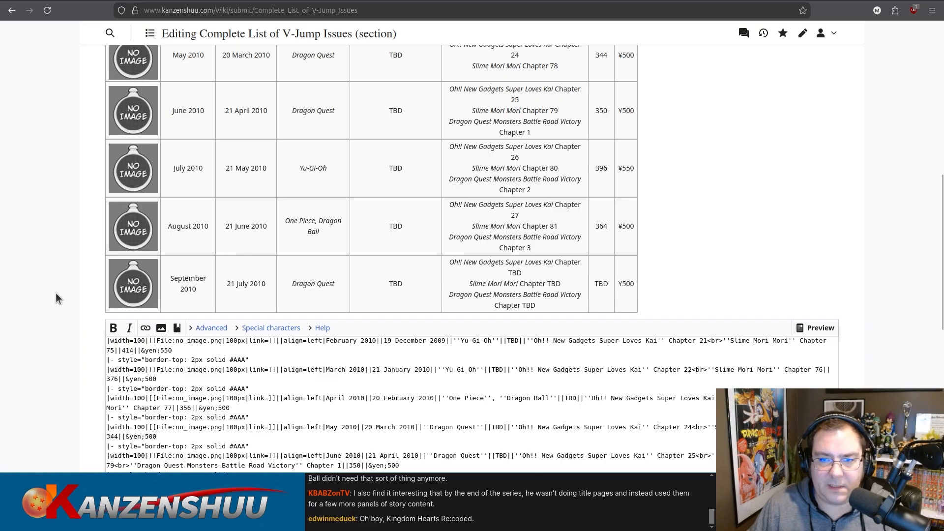
{"action": "scroll", "coordinate": [53, 293], "scroll_direction": "down", "scroll_amount": 7}
{"action": "key", "text": "ctrl+a"}
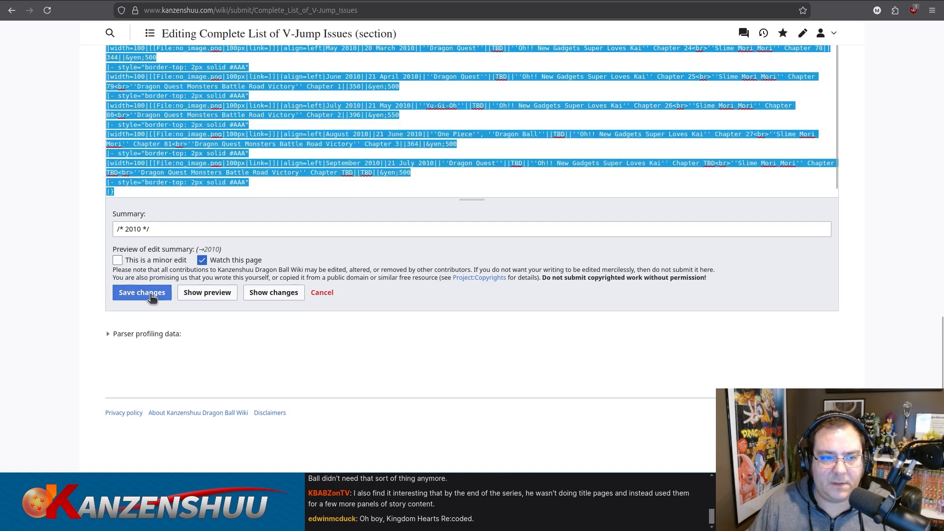
{"action": "left_click", "coordinate": [152, 296]}
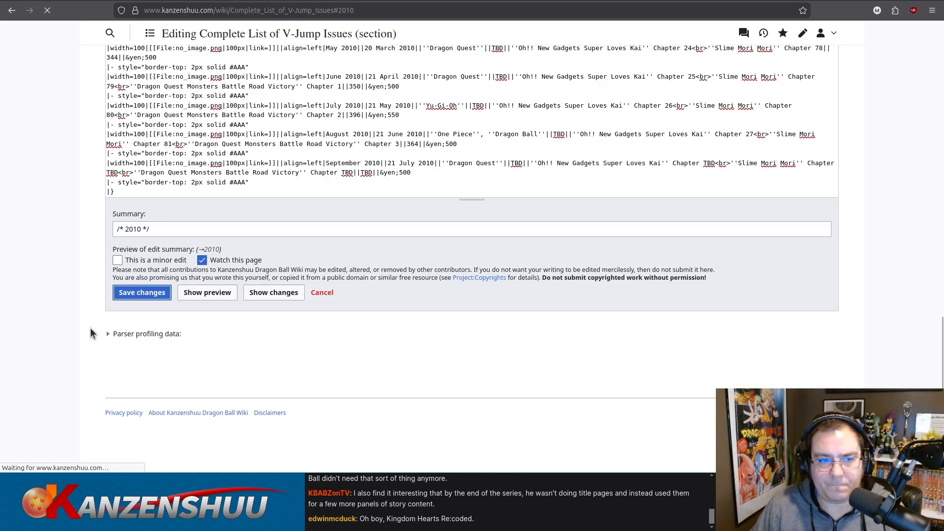
Reopen the 2010 section for editing and duplicate the September 2010 row at the end of the table.
{"action": "left_click", "coordinate": [274, 68]}
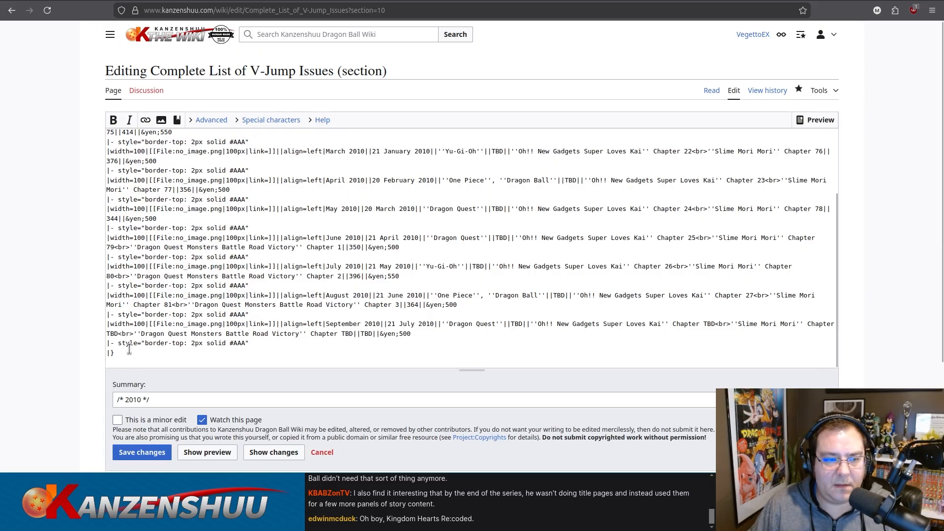
{"action": "left_click_drag", "start_coordinate": [263, 343], "coordinate": [90, 318]}
{"action": "key", "text": "ctrl+c"}
{"action": "left_click_drag", "start_coordinate": [257, 343], "coordinate": [92, 344]}
{"action": "key", "text": "ctrl+v"}
{"action": "scroll", "coordinate": [364, 316], "scroll_direction": "down", "scroll_amount": 1}
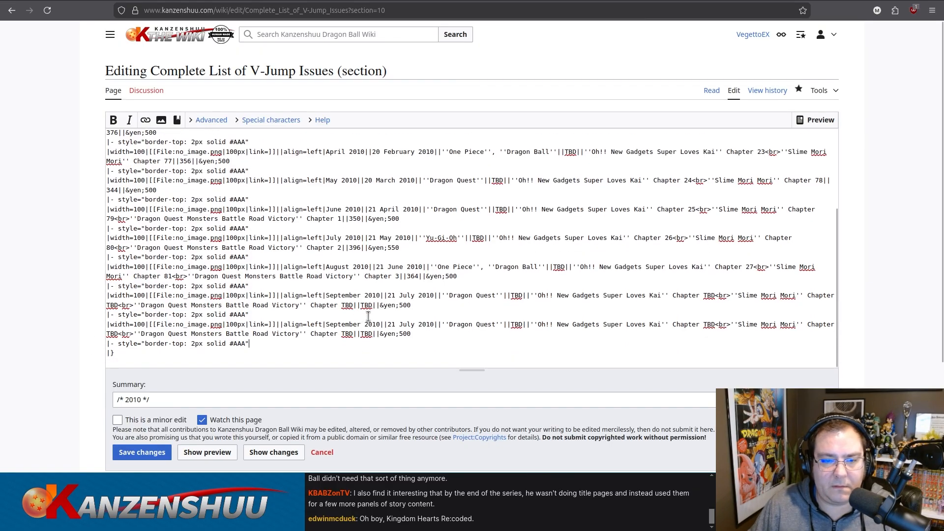
Change the duplicated row to October 2010 with release date 21 August 2010, checking the date on the September contents page.
{"action": "double_click", "coordinate": [338, 324]}
{"action": "type", "text": "October"}
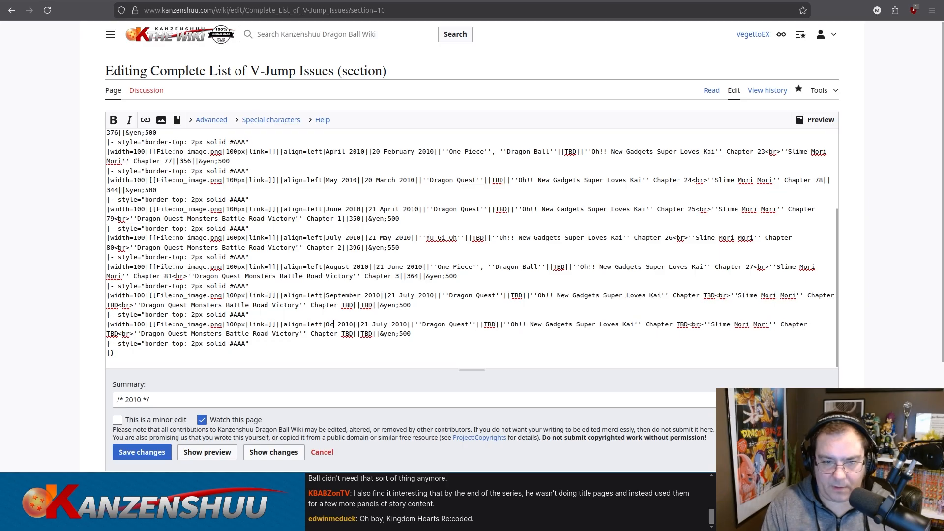
{"action": "key", "text": "ctrl+Tab"}
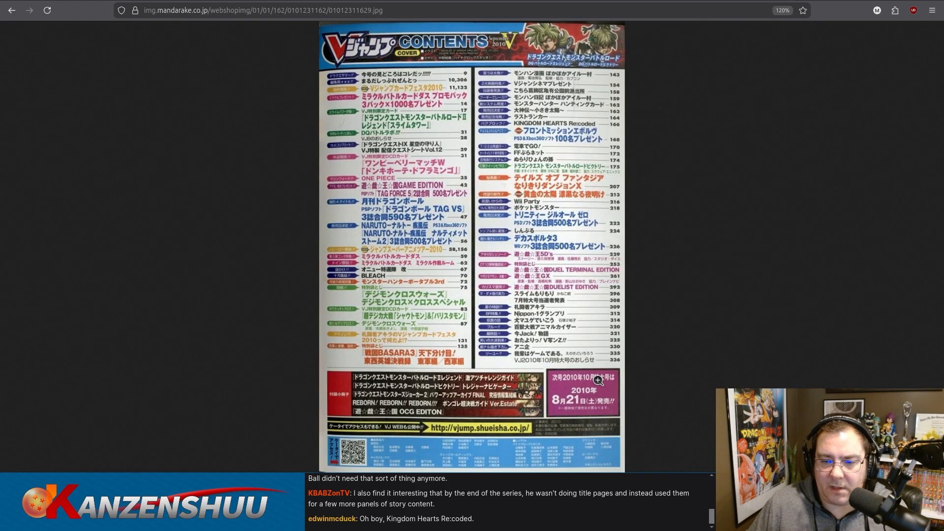
{"action": "key", "text": "ctrl+Tab"}
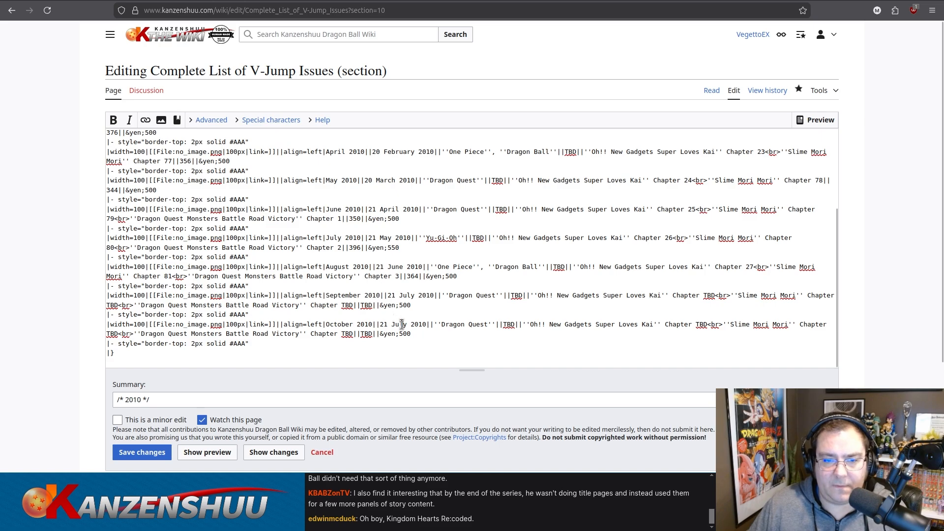
{"action": "type", "text": "August"}
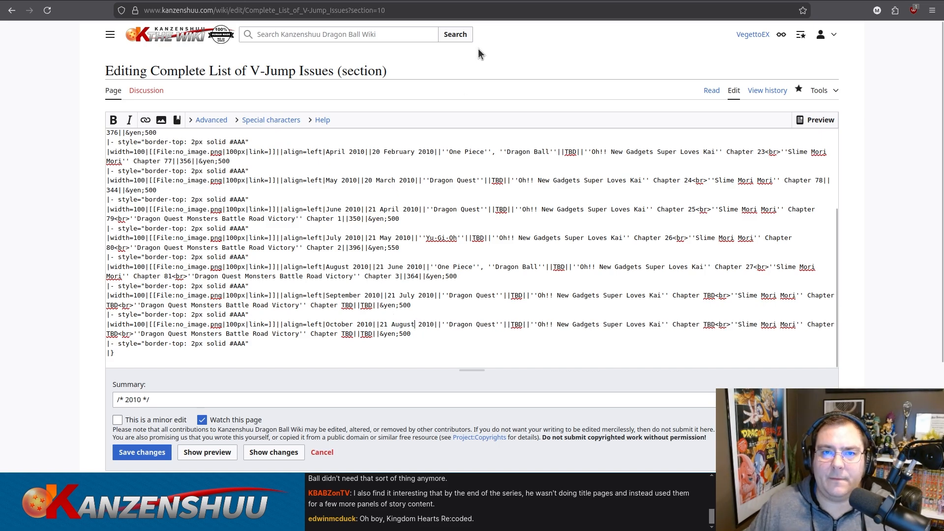
Return to the Mandarake search results, find the October 2010 V-Jump issue and open its listing.
{"action": "key", "text": "ctrl+Tab"}
{"action": "key", "text": "ctrl+Tab"}
{"action": "key", "text": "ctrl+Tab"}
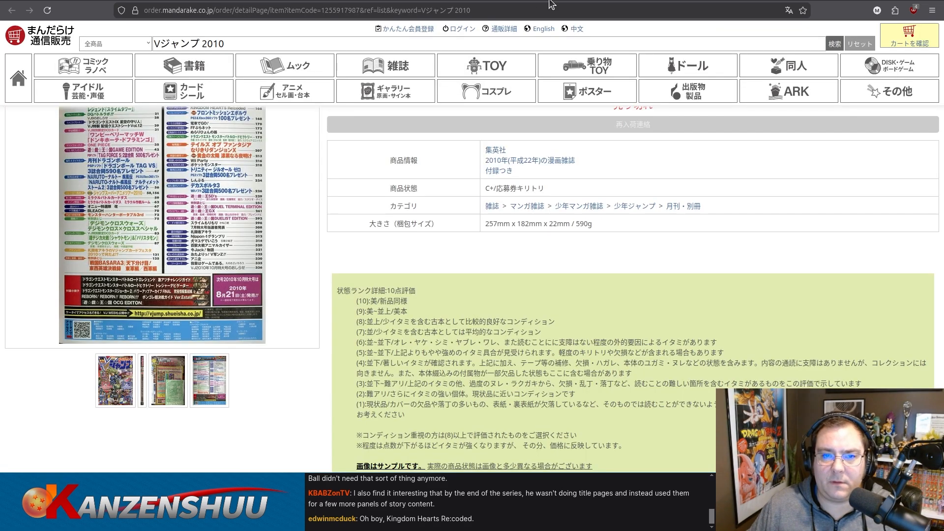
{"action": "key", "text": "ctrl+Tab"}
{"action": "key", "text": "ctrl+Tab"}
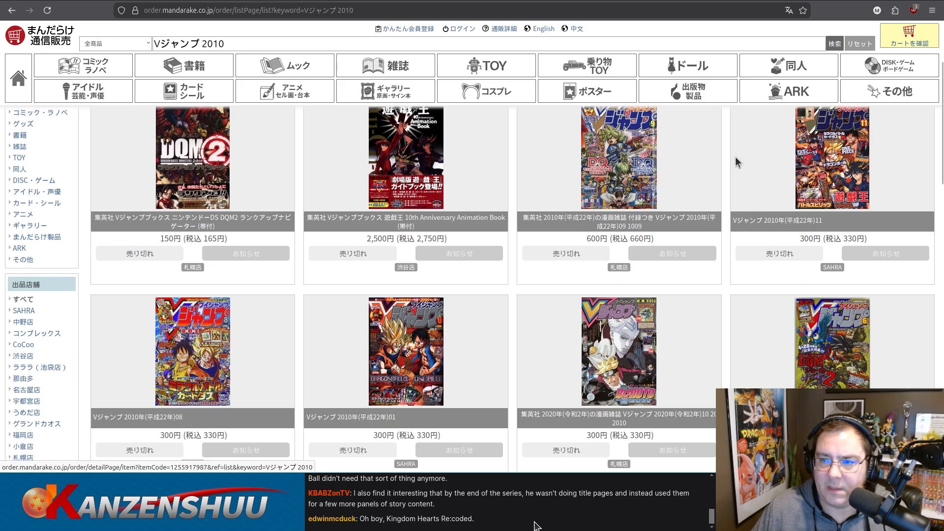
{"action": "scroll", "coordinate": [436, 322], "scroll_direction": "down", "scroll_amount": 2}
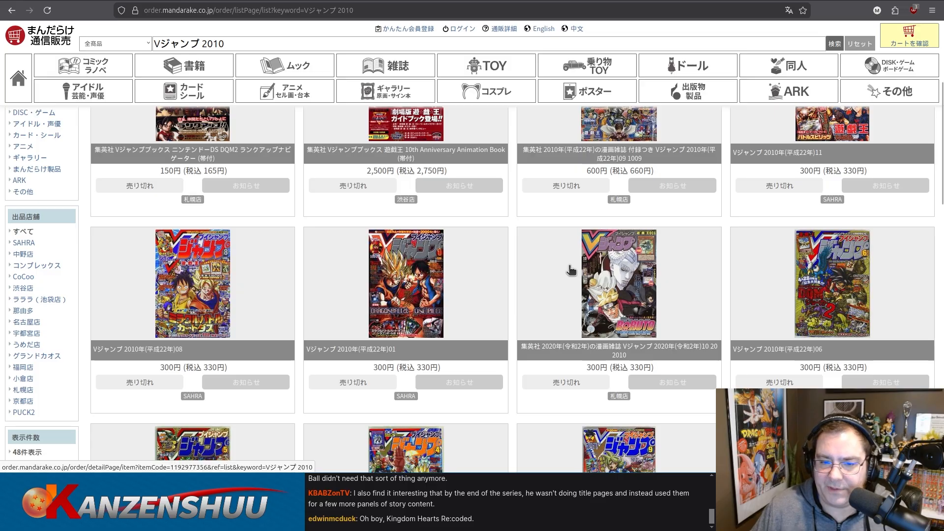
{"action": "scroll", "coordinate": [582, 267], "scroll_direction": "down", "scroll_amount": 2}
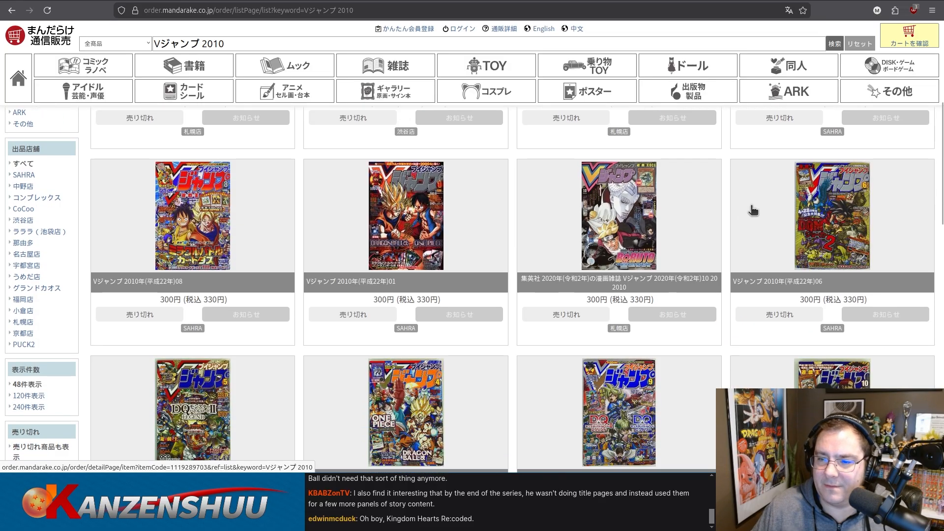
{"action": "scroll", "coordinate": [745, 213], "scroll_direction": "down", "scroll_amount": 2}
{"action": "scroll", "coordinate": [265, 303], "scroll_direction": "down", "scroll_amount": 2}
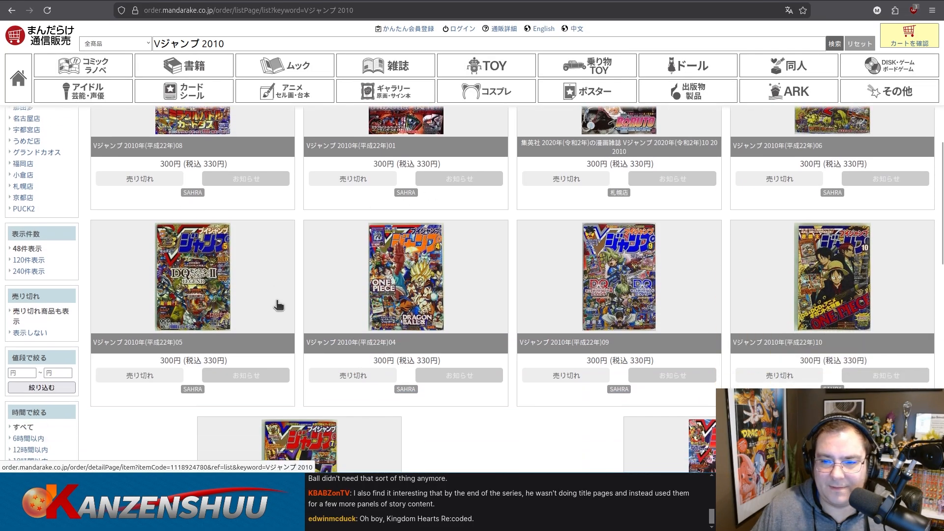
{"action": "scroll", "coordinate": [689, 251], "scroll_direction": "down", "scroll_amount": 2}
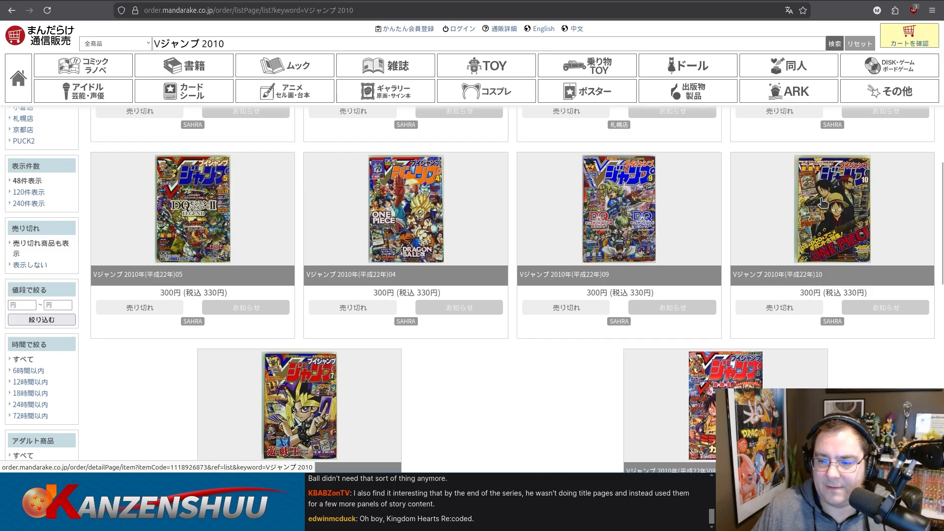
{"action": "left_click", "coordinate": [846, 208]}
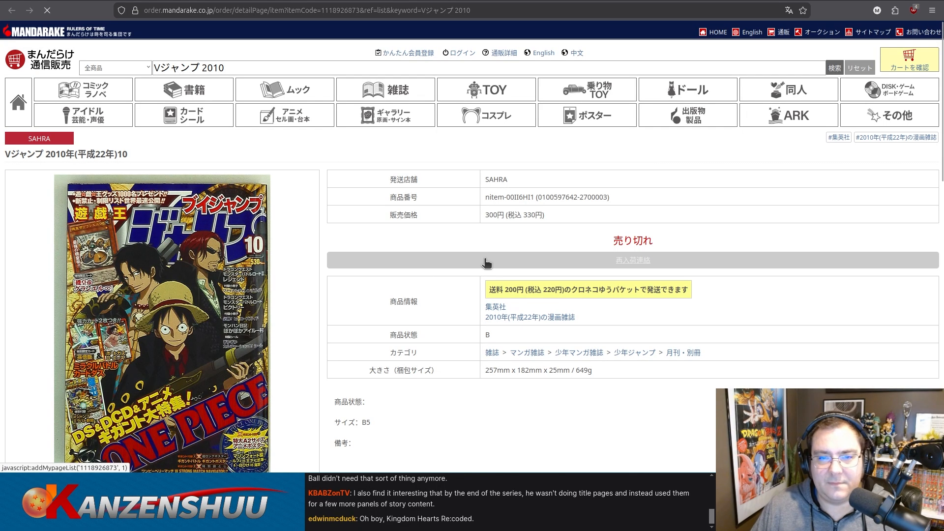
Examine the October 2010 listing's cover, sample manga page and contents page photos.
{"action": "scroll", "coordinate": [418, 250], "scroll_direction": "down", "scroll_amount": 3}
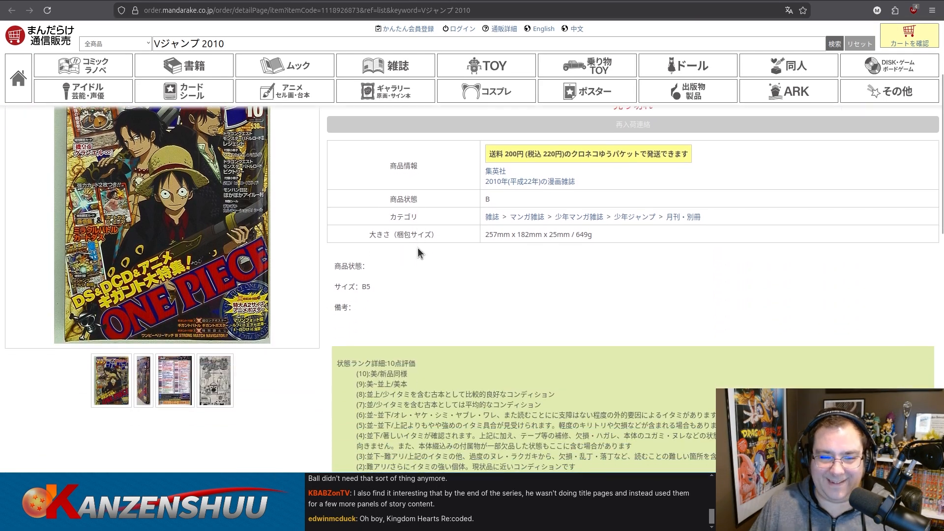
{"action": "scroll", "coordinate": [414, 246], "scroll_direction": "up", "scroll_amount": 2}
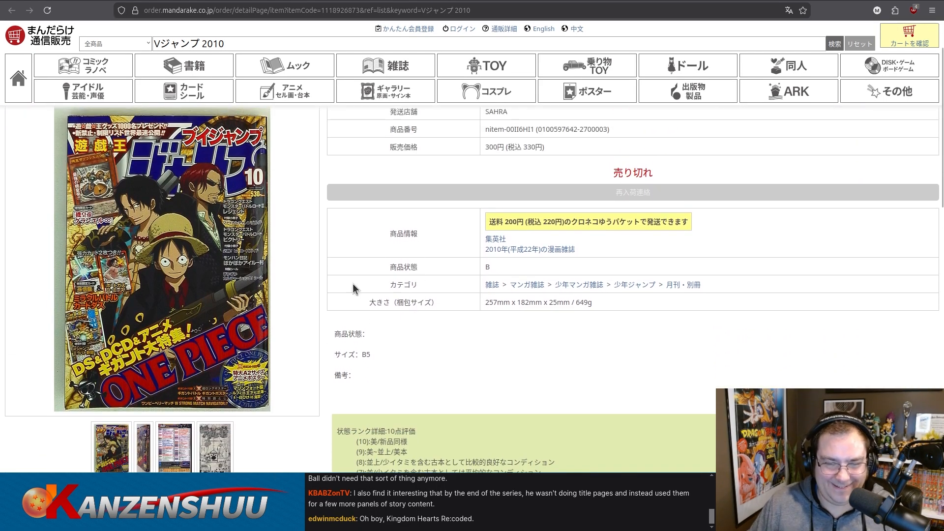
{"action": "left_click", "coordinate": [204, 445]}
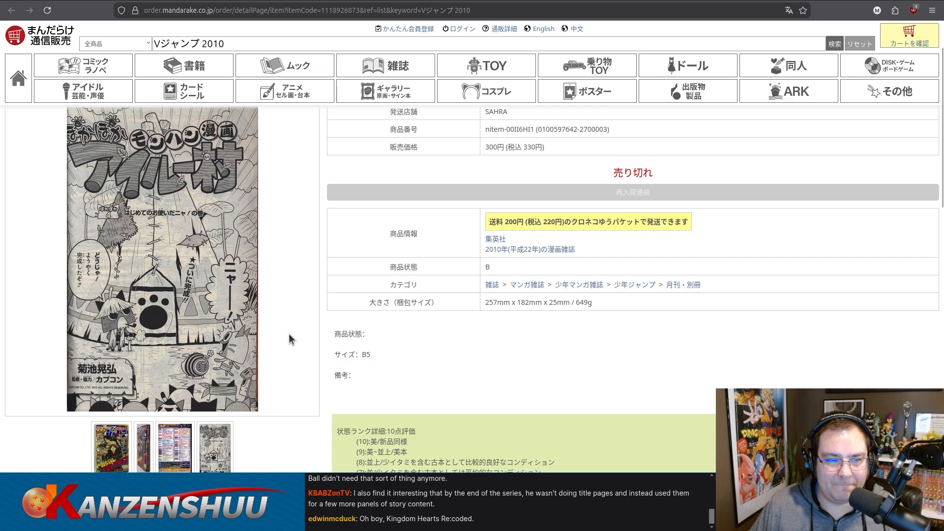
{"action": "scroll", "coordinate": [285, 352], "scroll_direction": "down", "scroll_amount": 2}
{"action": "left_click", "coordinate": [174, 381]}
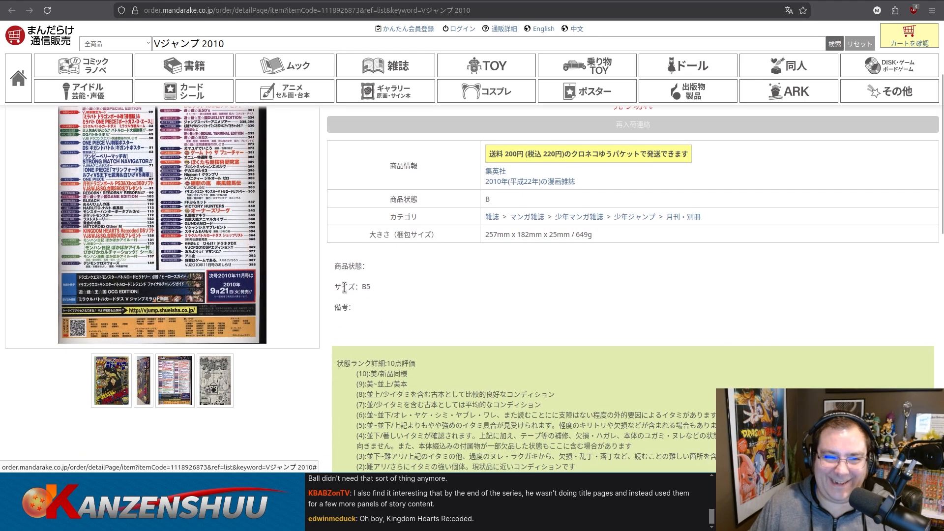
{"action": "scroll", "coordinate": [321, 302], "scroll_direction": "up", "scroll_amount": 3}
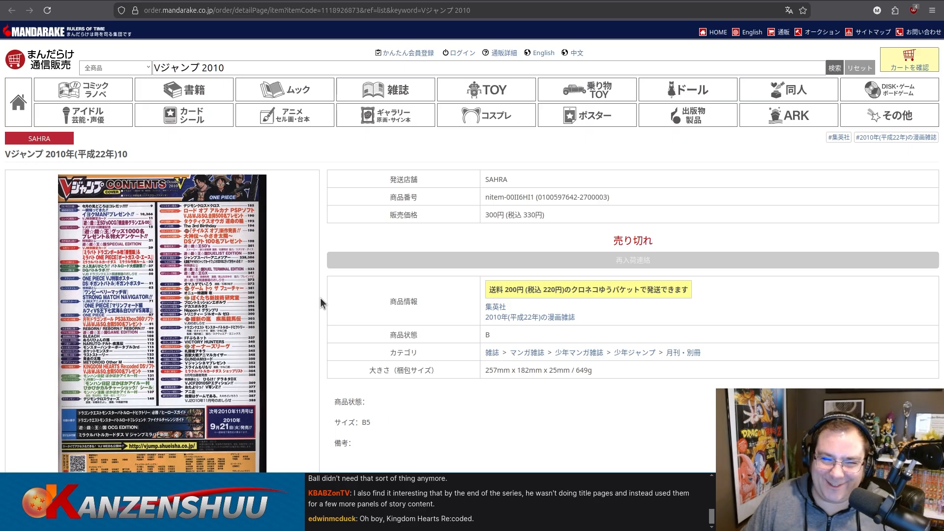
{"action": "scroll", "coordinate": [328, 300], "scroll_direction": "down", "scroll_amount": 2}
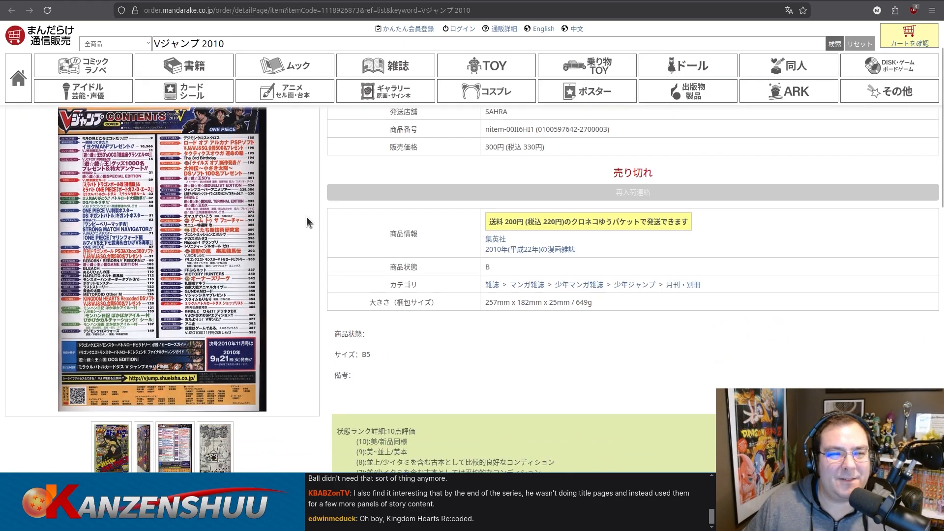
Set the October 2010 row's cover feature to One Piece, checking it against the cover photo in the Mandarake listing.
{"action": "left_click", "coordinate": [152, 1]}
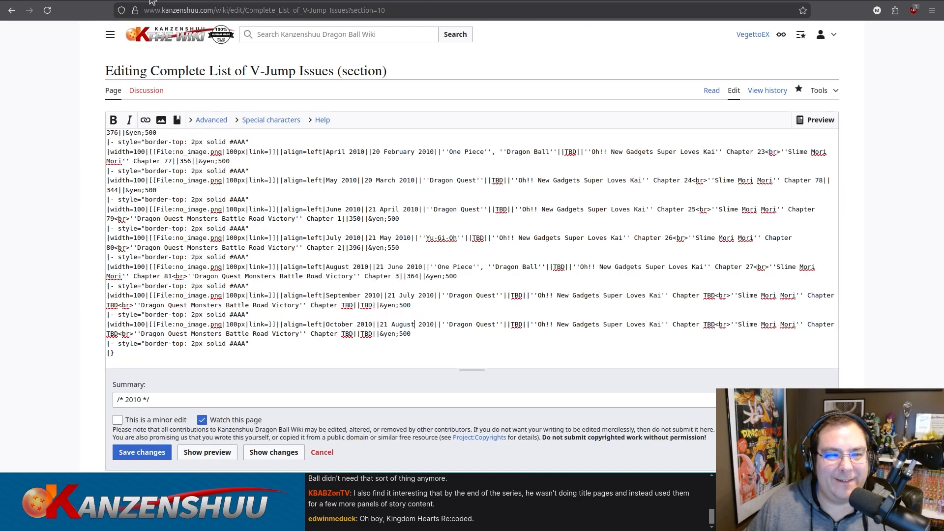
{"action": "left_click", "coordinate": [483, 1]}
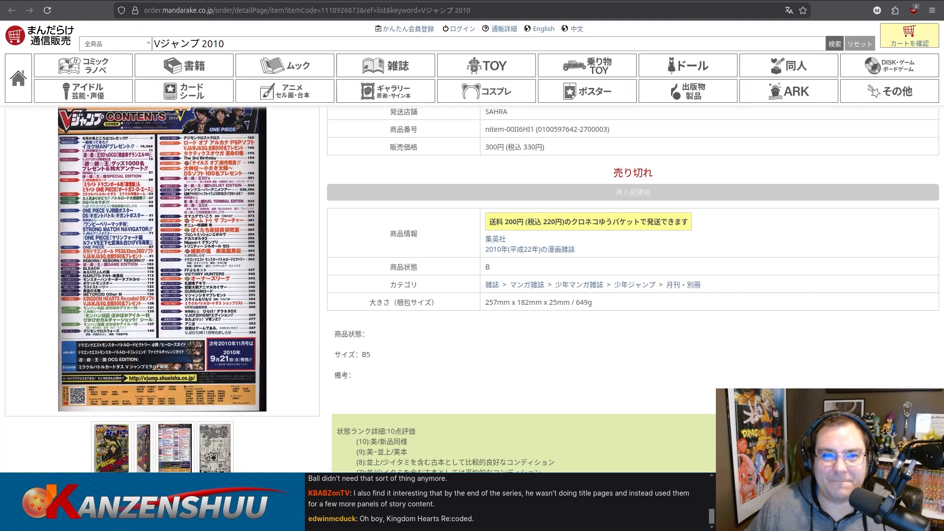
{"action": "left_click", "coordinate": [112, 459]}
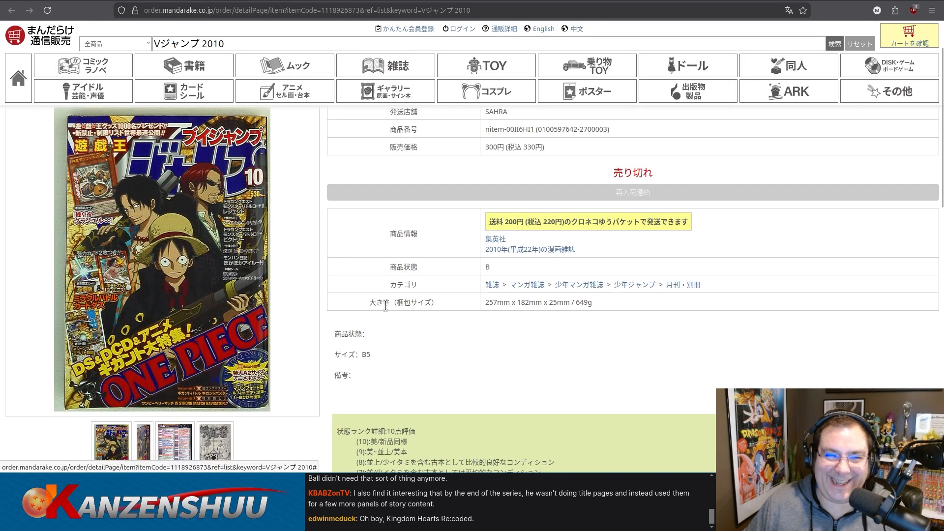
{"action": "left_click", "coordinate": [152, 1]}
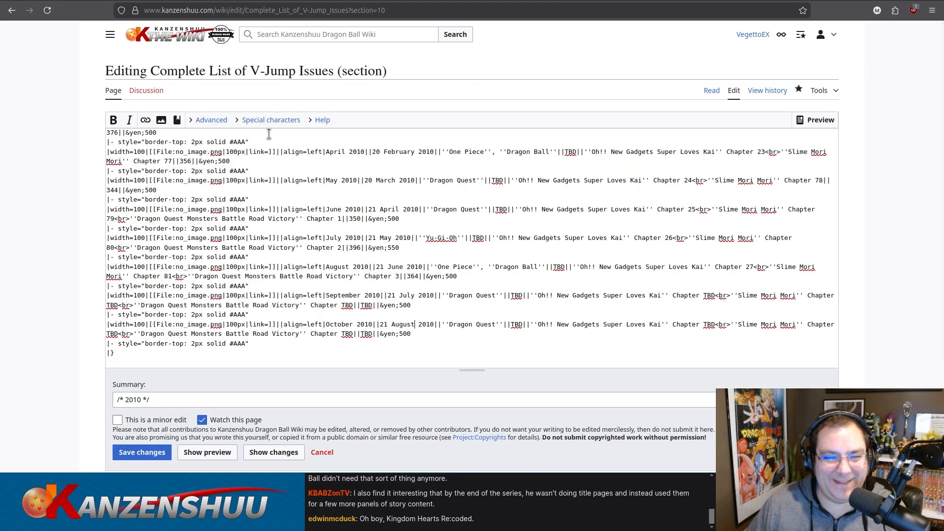
{"action": "left_click_drag", "start_coordinate": [449, 324], "coordinate": [489, 324]}
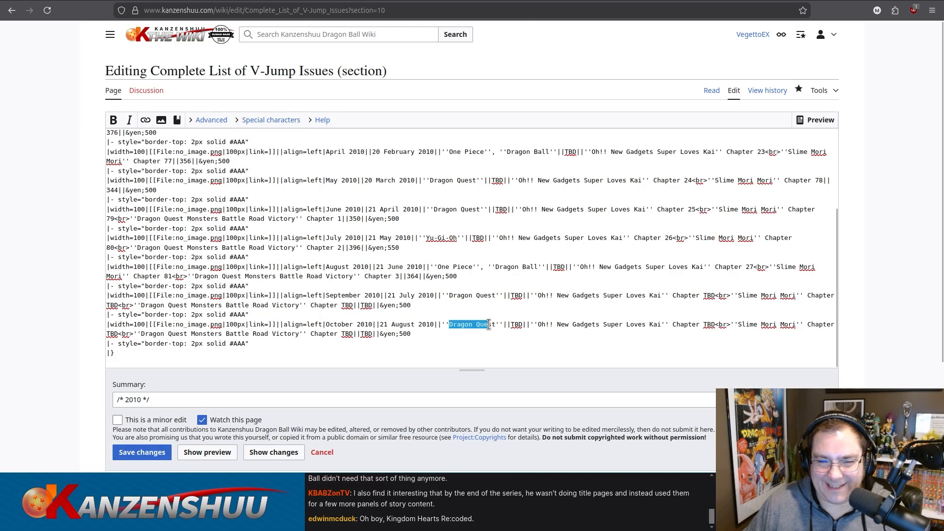
{"action": "type", "text": "One Piece"}
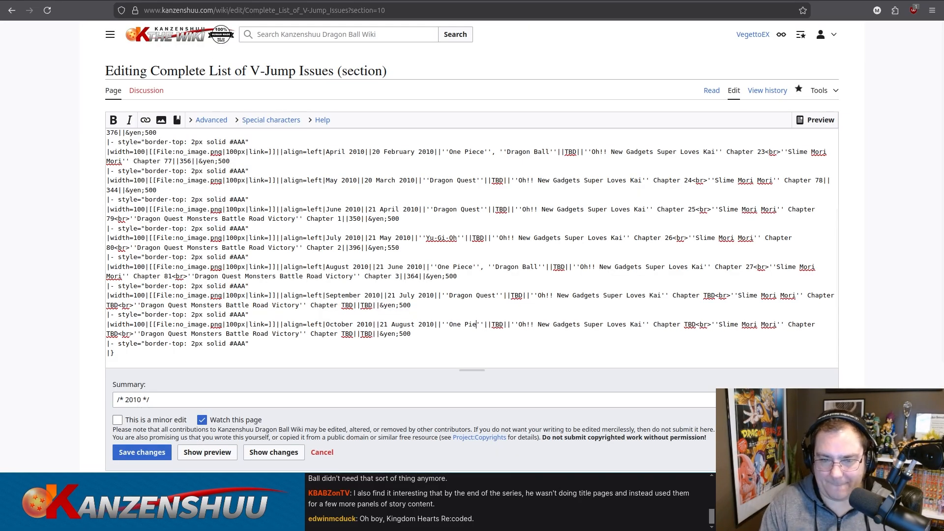
Check the price printed on the October 2010 cover and set that row's price to 530 yen.
{"action": "left_click", "coordinate": [379, 0]}
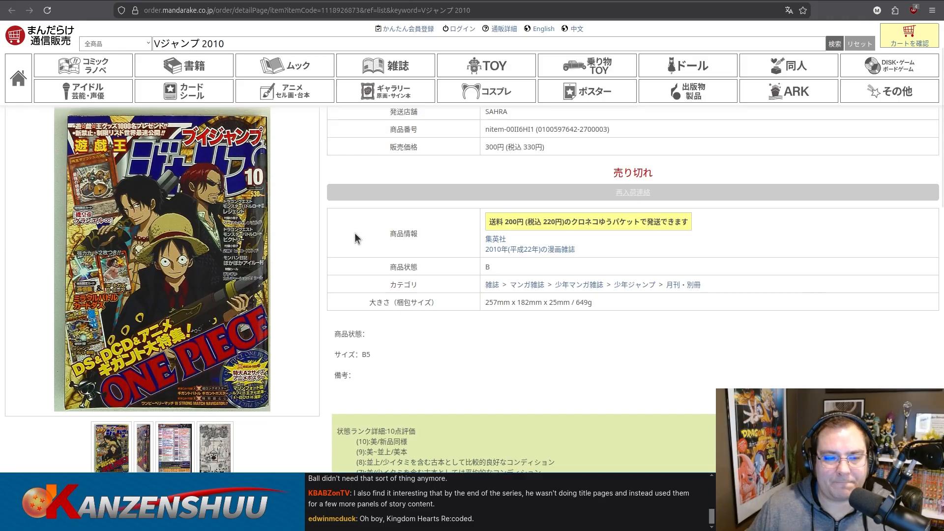
{"action": "left_click", "coordinate": [130, 4]}
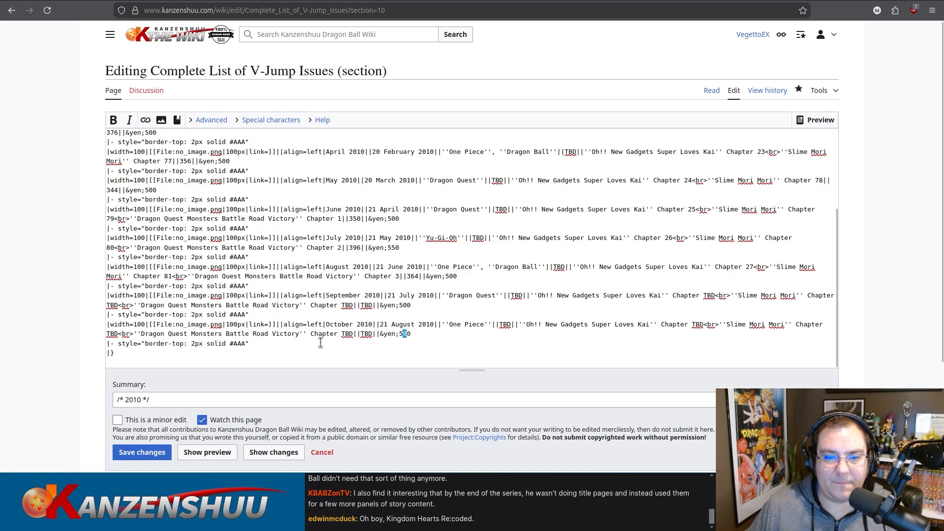
{"action": "left_click", "coordinate": [519, 0]}
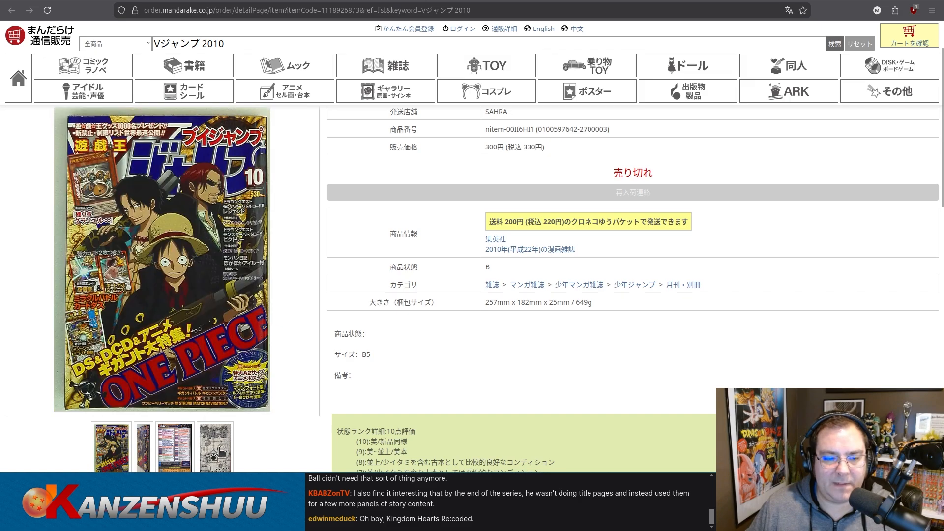
View the October contents page at full size, and duplicate the October row at the table's end as November 2010.
{"action": "left_click", "coordinate": [165, 448]}
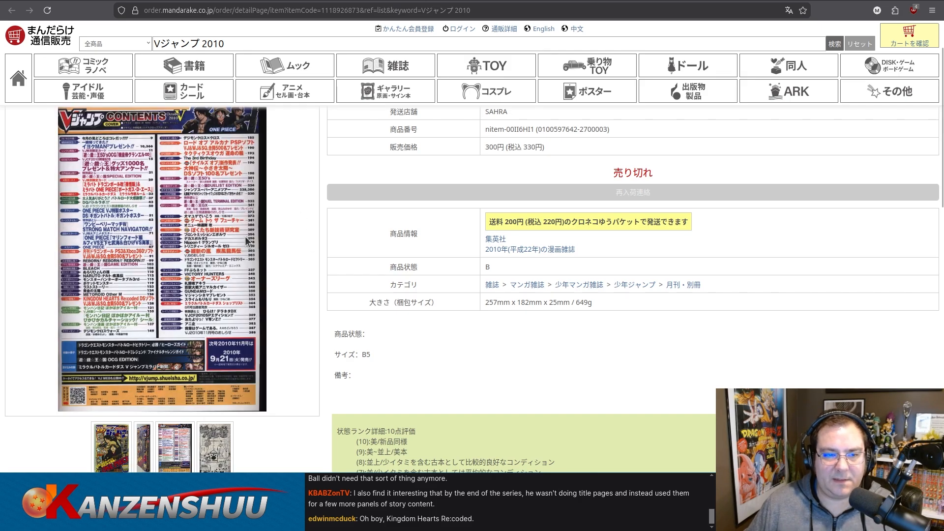
{"action": "left_click", "coordinate": [247, 241]}
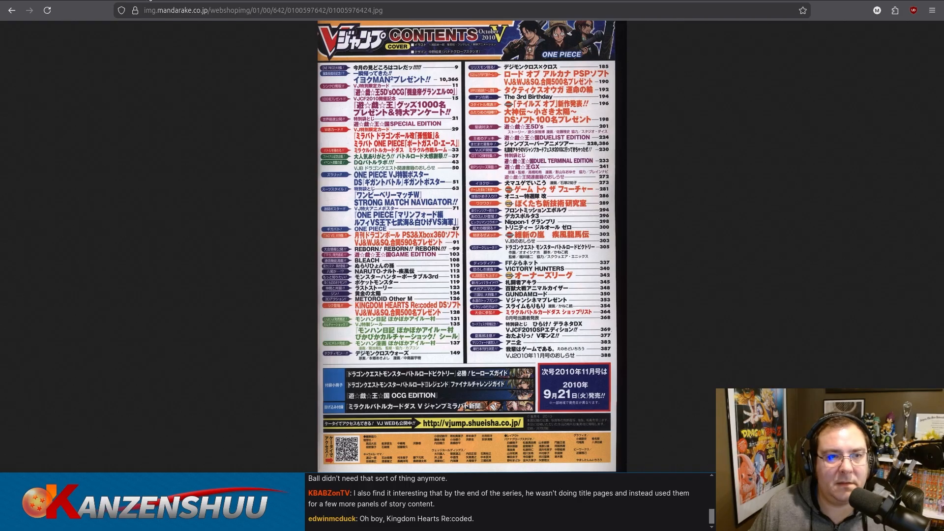
{"action": "left_click", "coordinate": [150, 0]}
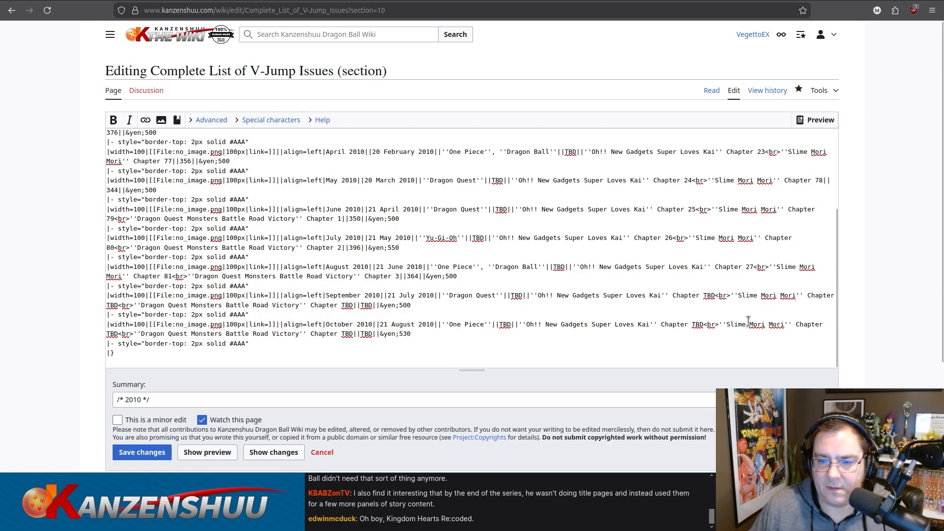
{"action": "scroll", "coordinate": [404, 324], "scroll_direction": "down", "scroll_amount": 3}
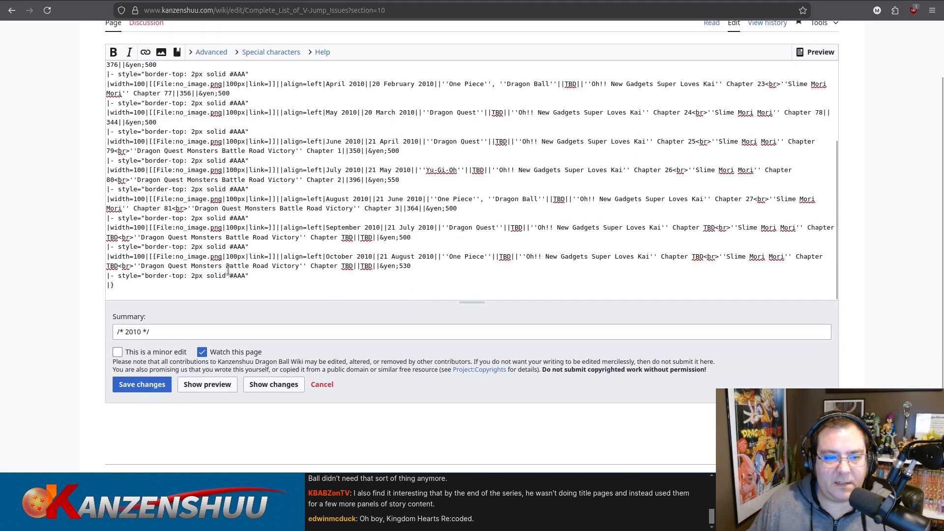
{"action": "left_click_drag", "start_coordinate": [263, 274], "coordinate": [96, 272]}
{"action": "type", "text": "|- style=\"border-top: 2px solid #AAA\" |width=100|[[File:no_image.png|100px|link=]]||align=left|October 2010||21 August 2010||''One Piece''||TBD||''Oh!! New Gadgets Super Loves Kai'' Chapter TBD<br>''Slime Mori Mori'' Chapter TBD<br>''Dragon Quest Monsters Battle Road Victory'' Chapter TBD||TBD||&yen;530 |- style=\"border-top: 2px solid #AAA\""}
{"action": "scroll", "coordinate": [315, 230], "scroll_direction": "down", "scroll_amount": 1}
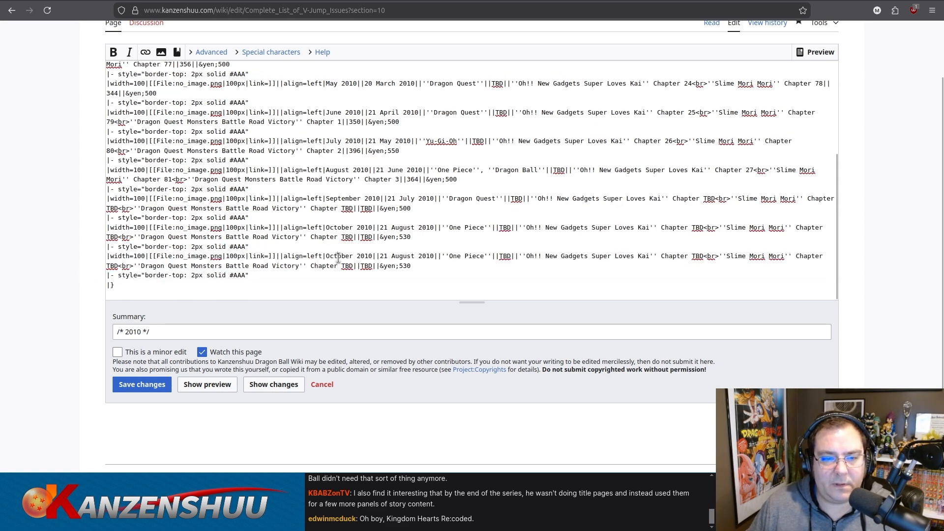
{"action": "double_click", "coordinate": [339, 256]}
{"action": "type", "text": "November"}
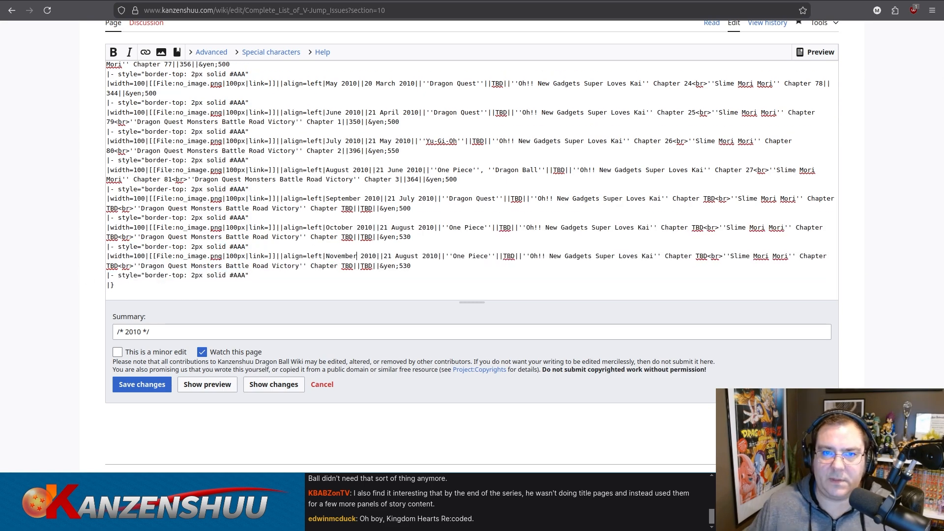
Set the November 2010 row's release date to 21 September 2010, using the next-issue date on the October contents page.
{"action": "key", "text": "ctrl+Tab"}
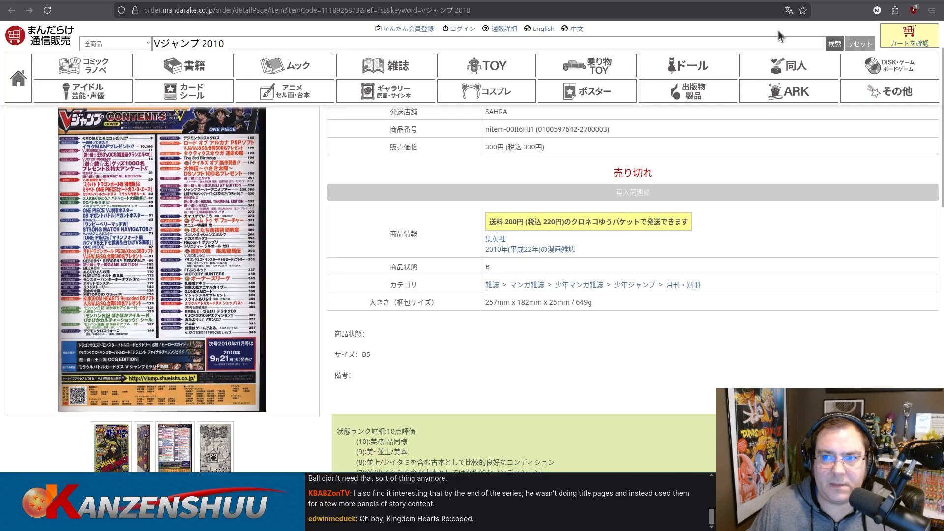
{"action": "key", "text": "ctrl+Tab"}
{"action": "key", "text": "ctrl+Tab"}
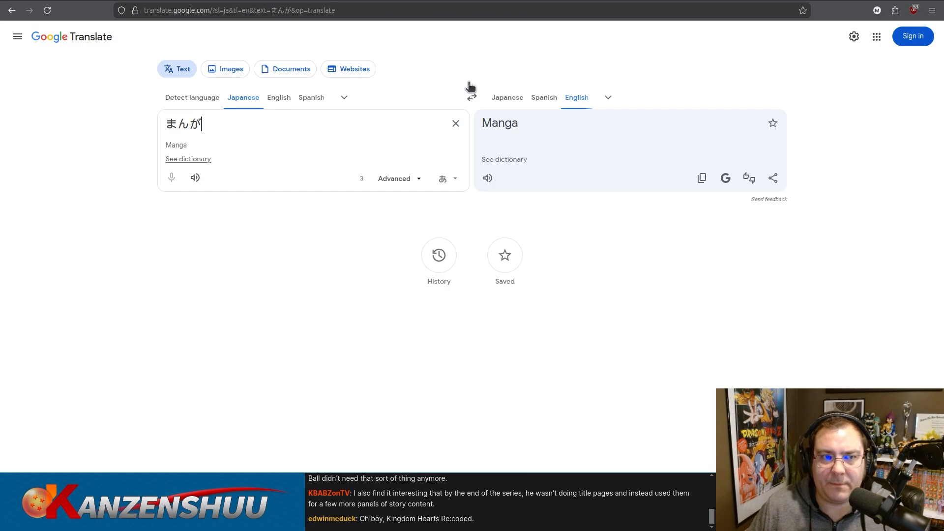
{"action": "key", "text": "ctrl+Tab"}
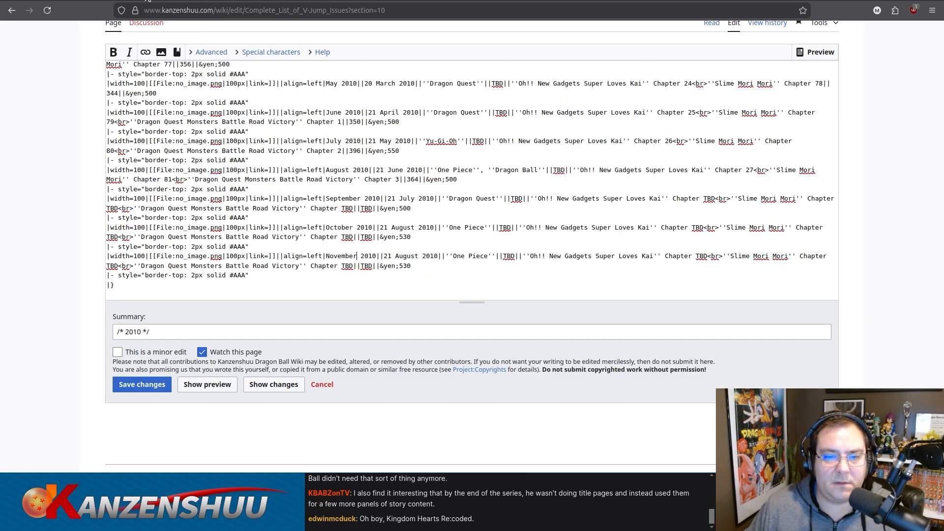
{"action": "double_click", "coordinate": [404, 255]}
{"action": "type", "text": "September"}
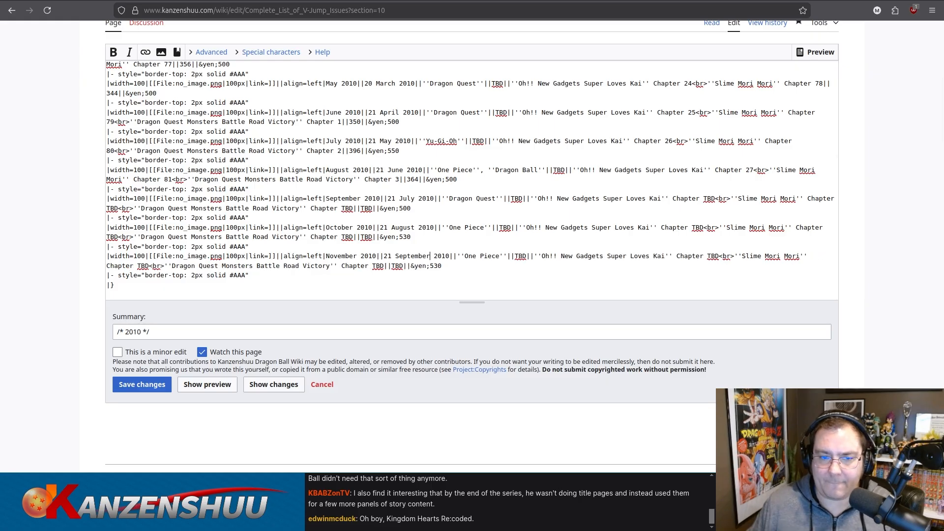
Return to the Mandarake search results, find the November 2010 V-Jump issue and open its listing.
{"action": "key", "text": "ctrl+Tab"}
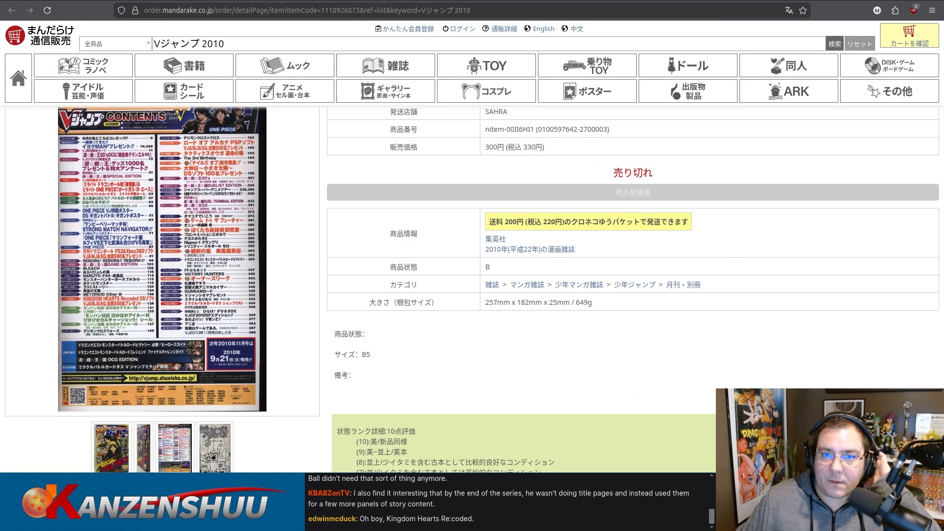
{"action": "key", "text": "ctrl+Tab"}
{"action": "key", "text": "ctrl+Tab"}
{"action": "key", "text": "ctrl+Tab"}
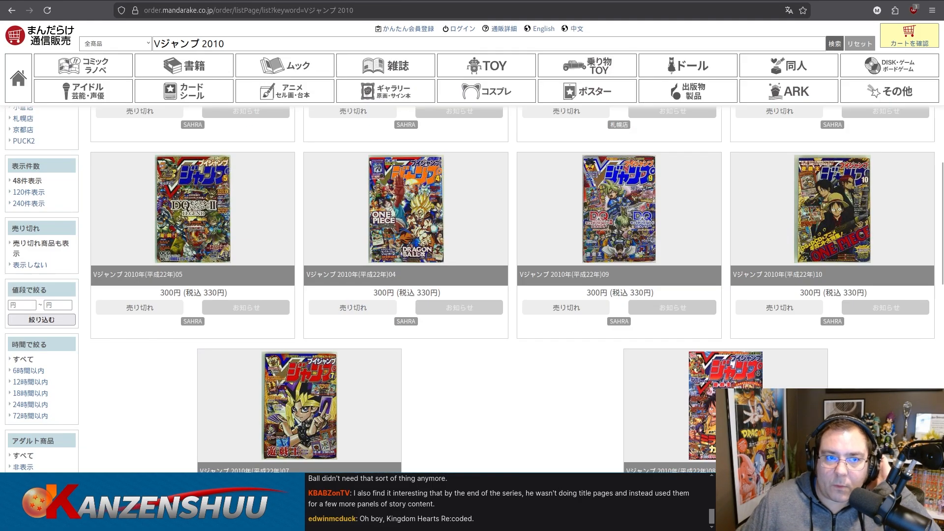
{"action": "key", "text": "ctrl+Tab"}
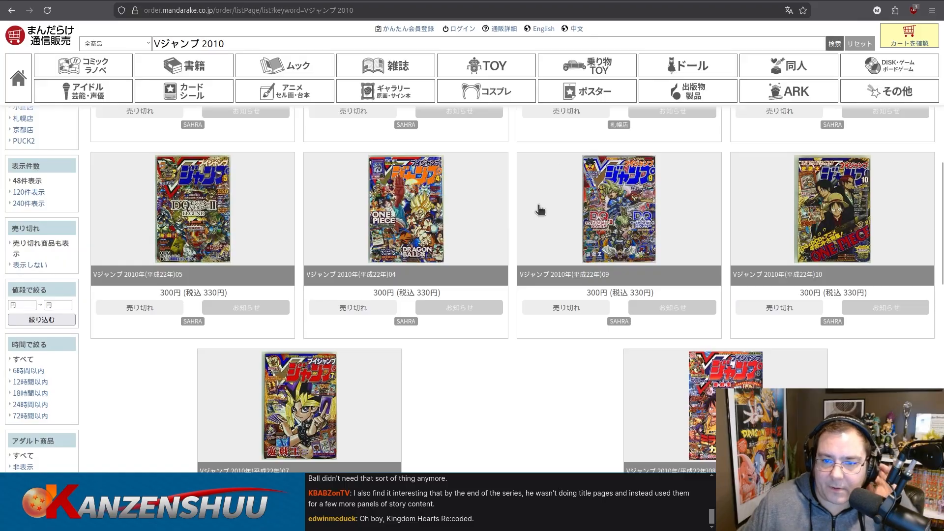
{"action": "scroll", "coordinate": [506, 251], "scroll_direction": "down", "scroll_amount": 2}
{"action": "scroll", "coordinate": [506, 248], "scroll_direction": "up", "scroll_amount": 3}
{"action": "scroll", "coordinate": [507, 246], "scroll_direction": "down", "scroll_amount": 1}
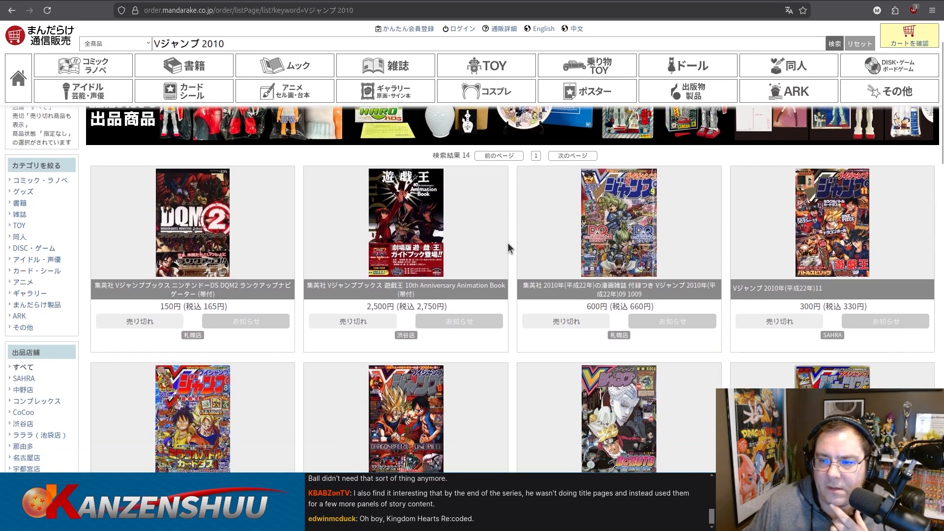
{"action": "left_click", "coordinate": [814, 217]}
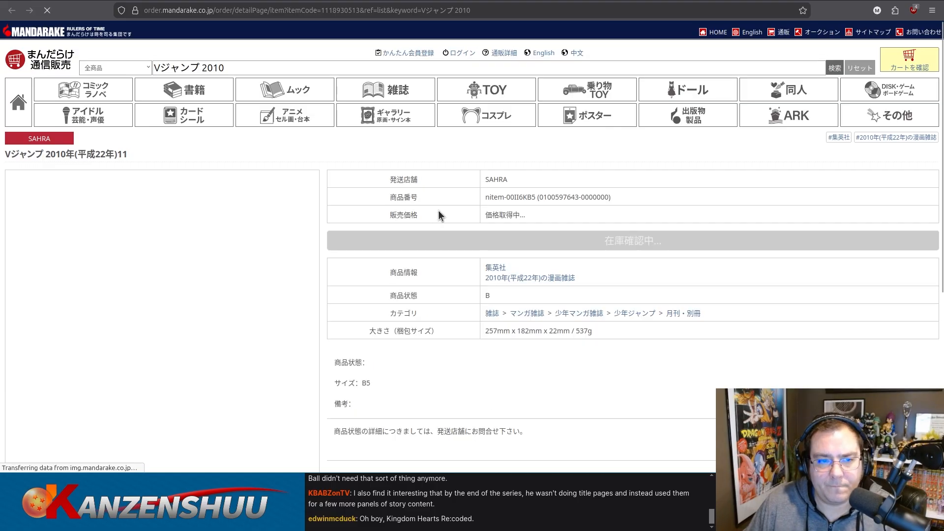
Examine the November 2010 cover photo and the full-size contents page, including the cover credits in its header.
{"action": "scroll", "coordinate": [440, 212], "scroll_direction": "down", "scroll_amount": 2}
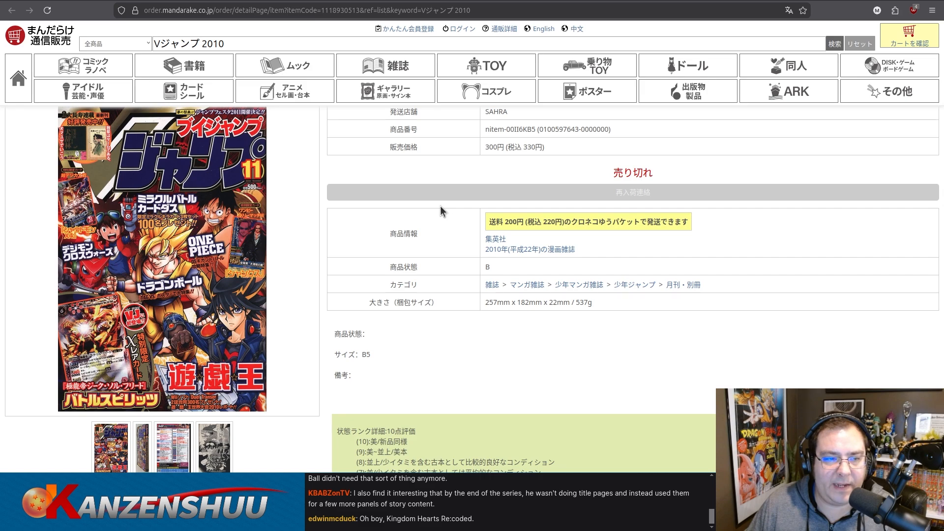
{"action": "mouse_move", "coordinate": [153, 231]}
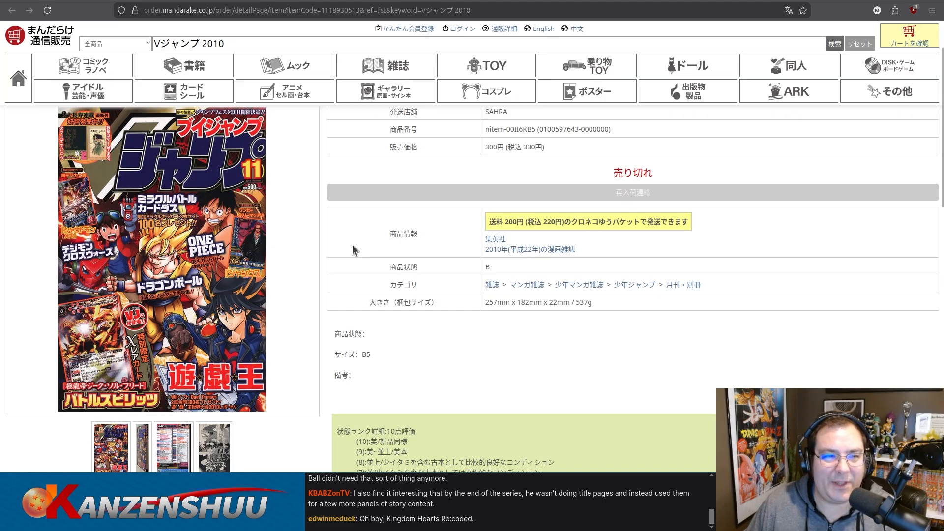
{"action": "scroll", "coordinate": [349, 246], "scroll_direction": "down", "scroll_amount": 2}
{"action": "left_click", "coordinate": [180, 376]}
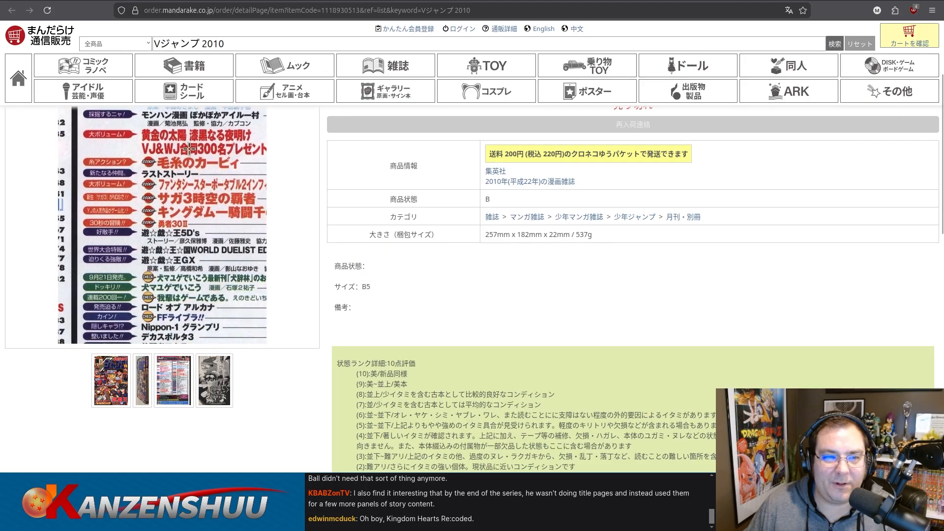
{"action": "left_click", "coordinate": [190, 149]}
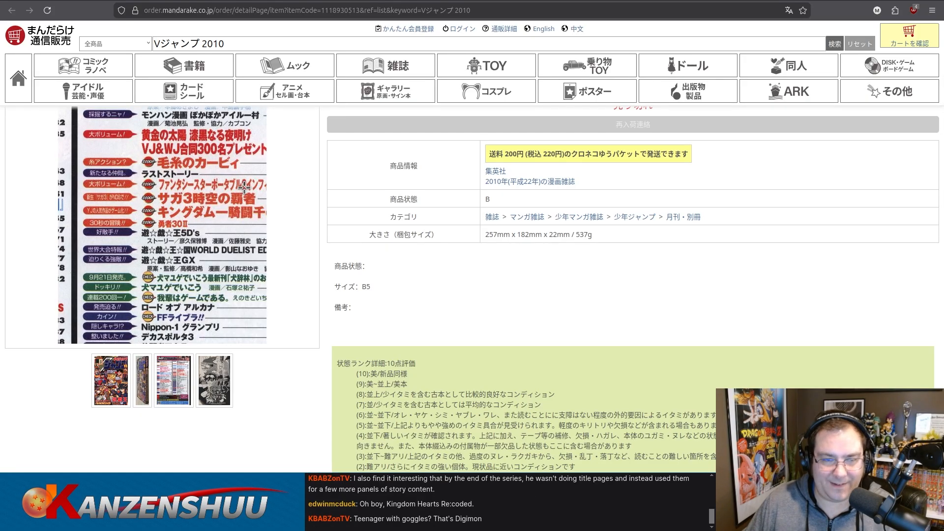
{"action": "left_click", "coordinate": [243, 191]}
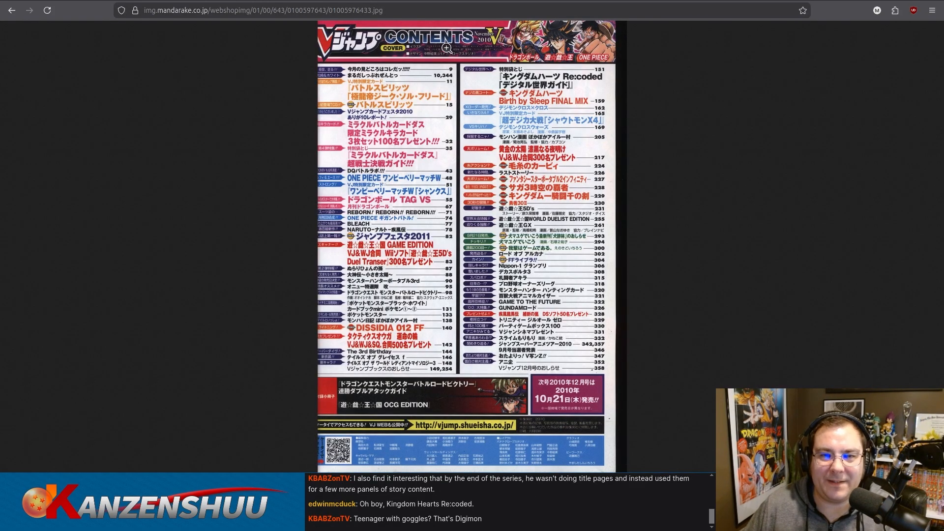
{"action": "left_click", "coordinate": [451, 43]}
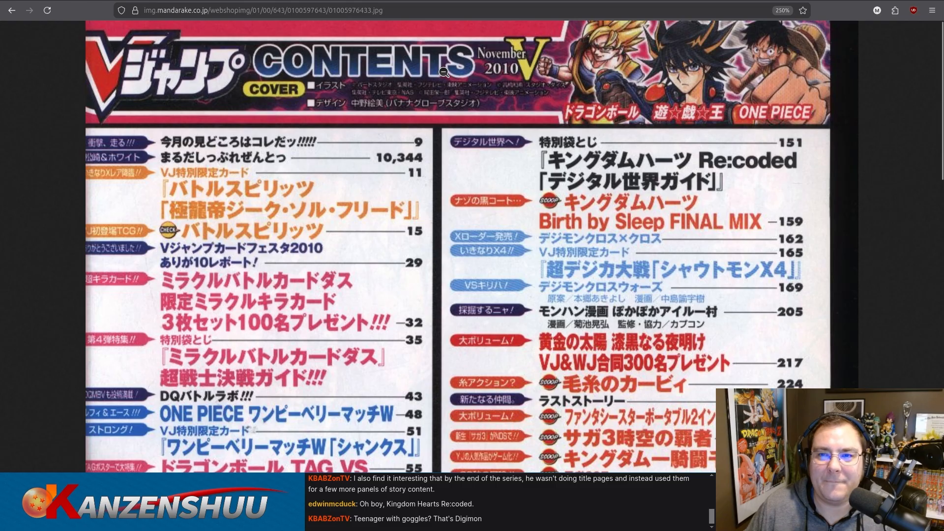
{"action": "scroll", "coordinate": [445, 72], "scroll_direction": "down", "scroll_amount": 7, "text": "ctrl"}
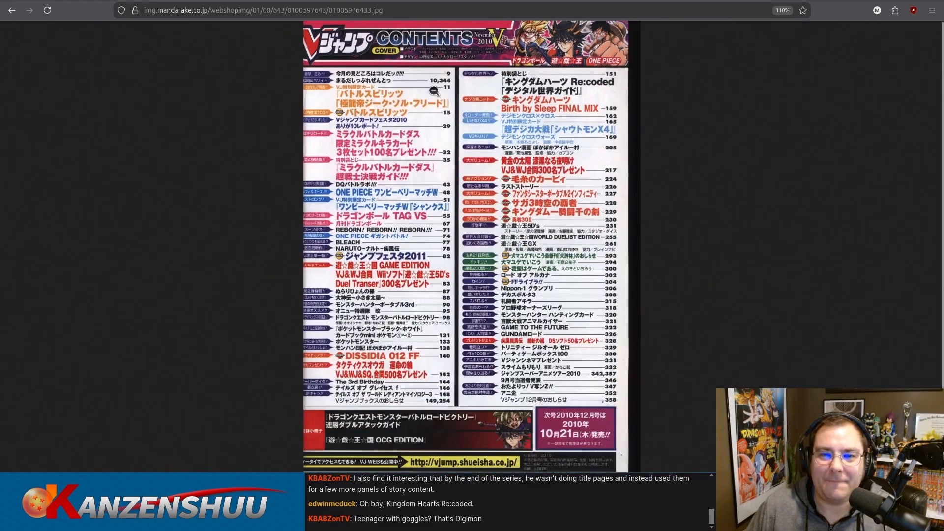
{"action": "scroll", "coordinate": [434, 91], "scroll_direction": "up", "scroll_amount": 7, "text": "ctrl"}
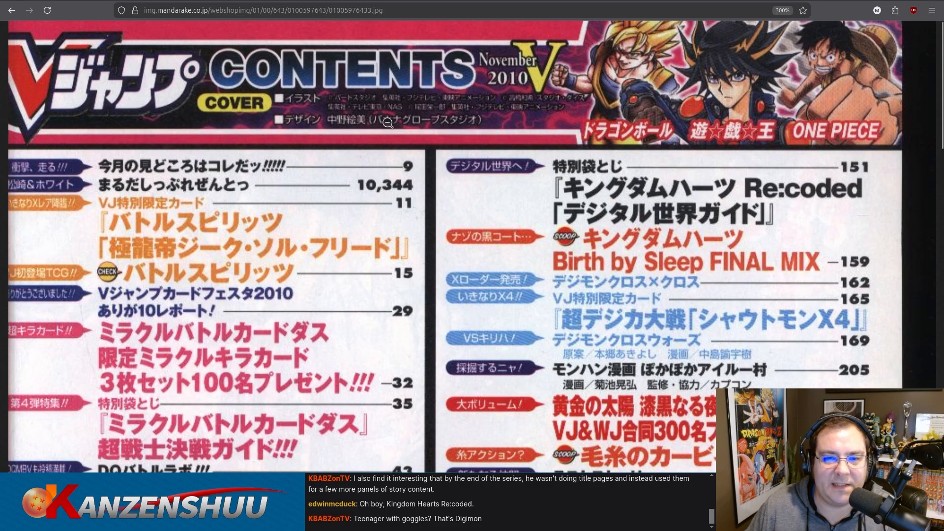
{"action": "scroll", "coordinate": [414, 124], "scroll_direction": "down", "scroll_amount": 7}
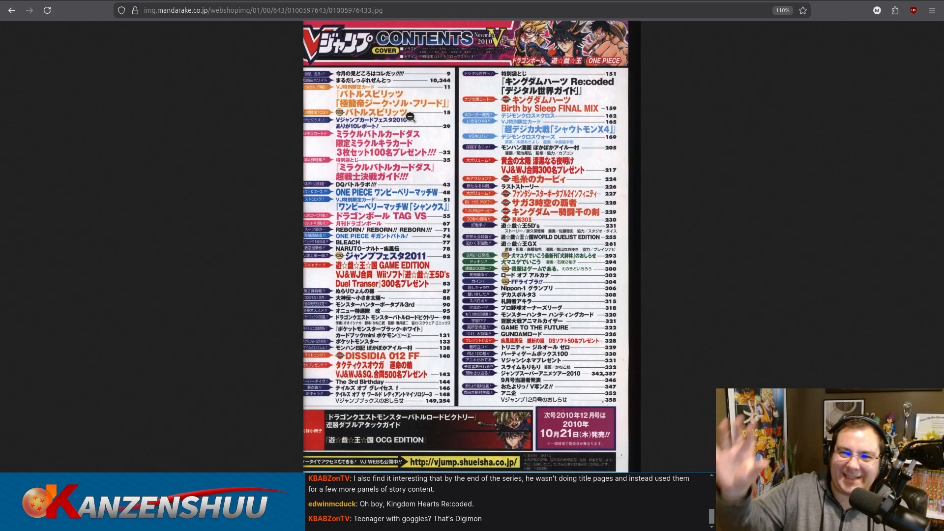
Add Dragon Ball, Yu-Gi-Oh and Digimon, each in italics, after One Piece in the November 2010 row's cover entry.
{"action": "left_click", "coordinate": [130, 0]}
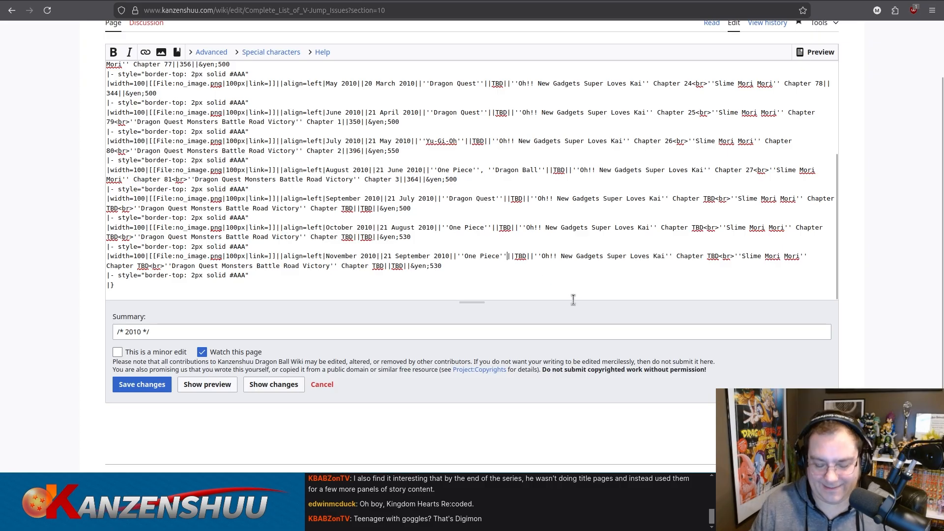
{"action": "type", "text": ", ''Dragon Ball"}
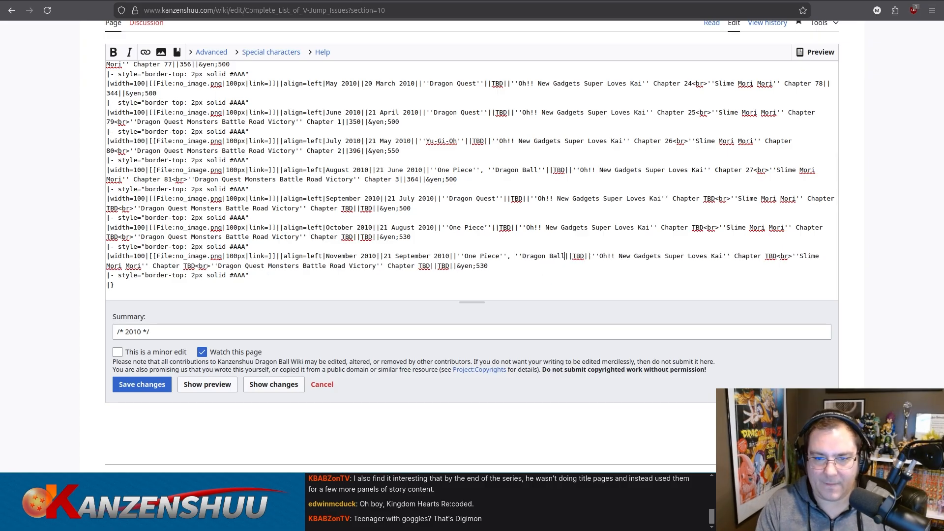
{"action": "type", "text": "'', "}
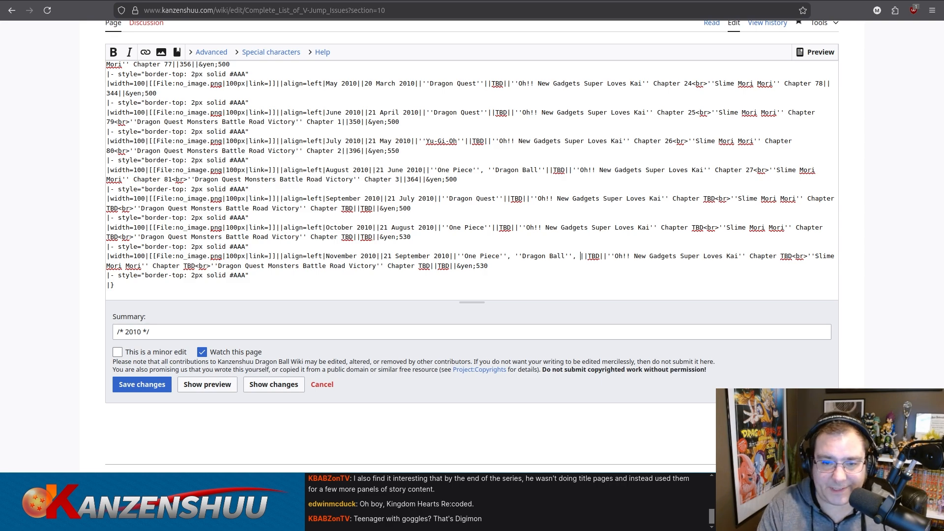
{"action": "type", "text": "''"}
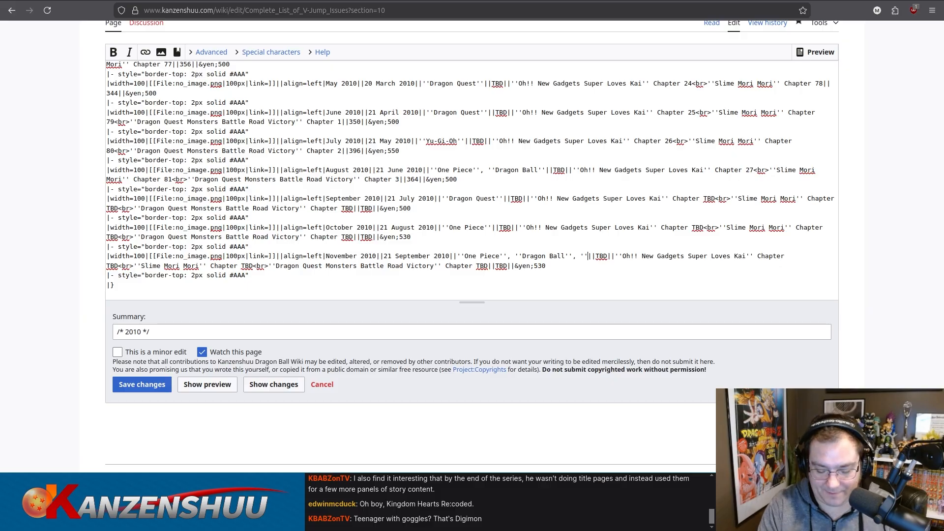
{"action": "type", "text": "Yu-Gi-Oh''"}
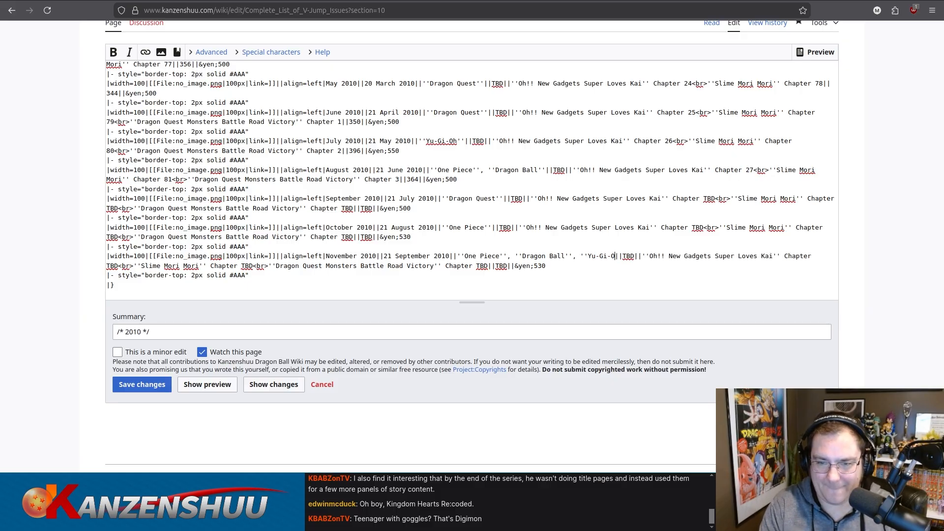
{"action": "type", "text": ", ''Digimon"}
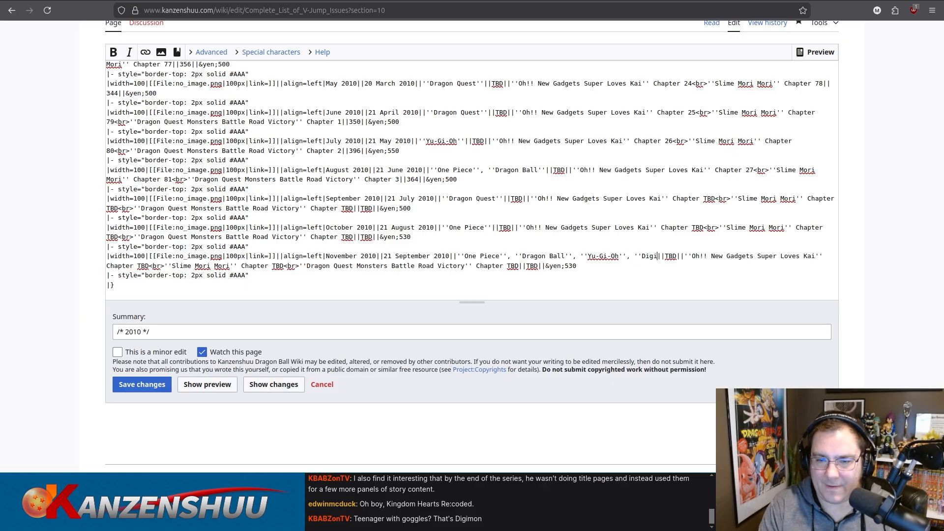
{"action": "type", "text": "''"}
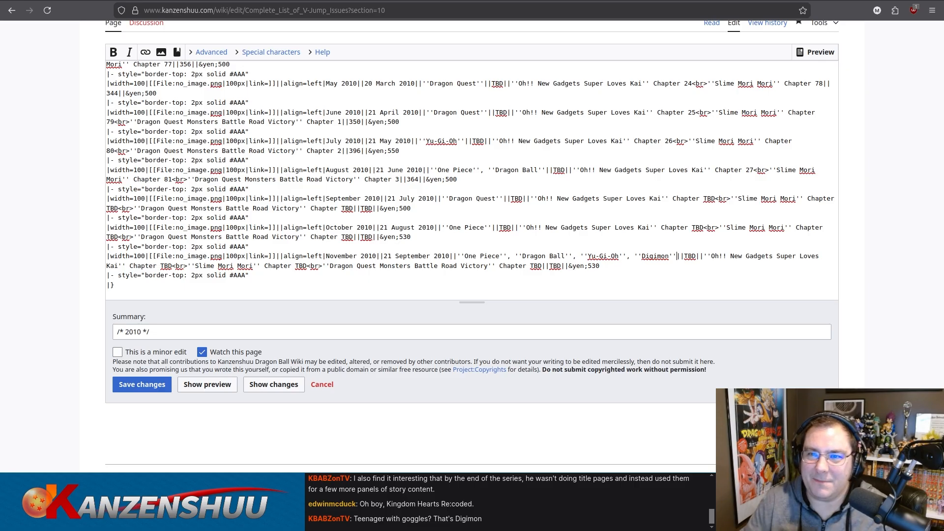
Check the November 2010 issue's contents scan and Mandarake listing, and set that row's price to 500 yen.
{"action": "left_click", "coordinate": [775, 0]}
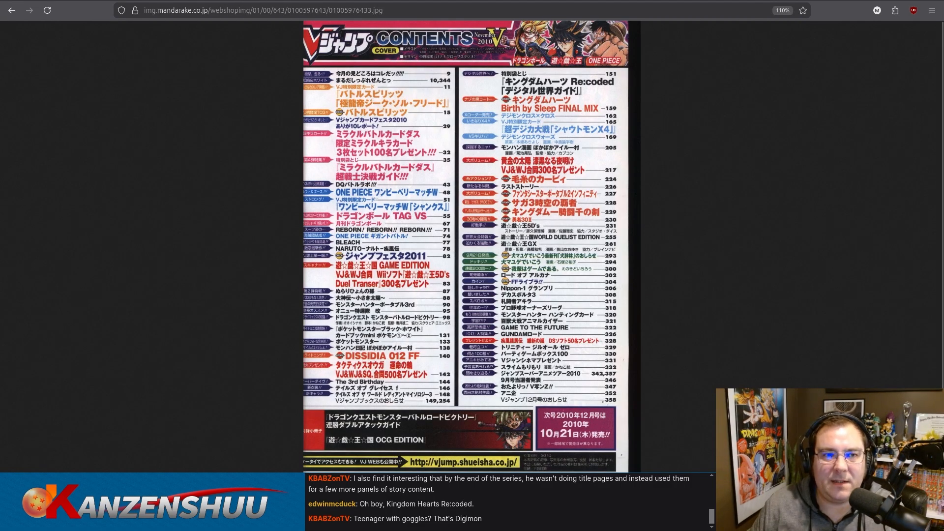
{"action": "left_click", "coordinate": [455, 1]}
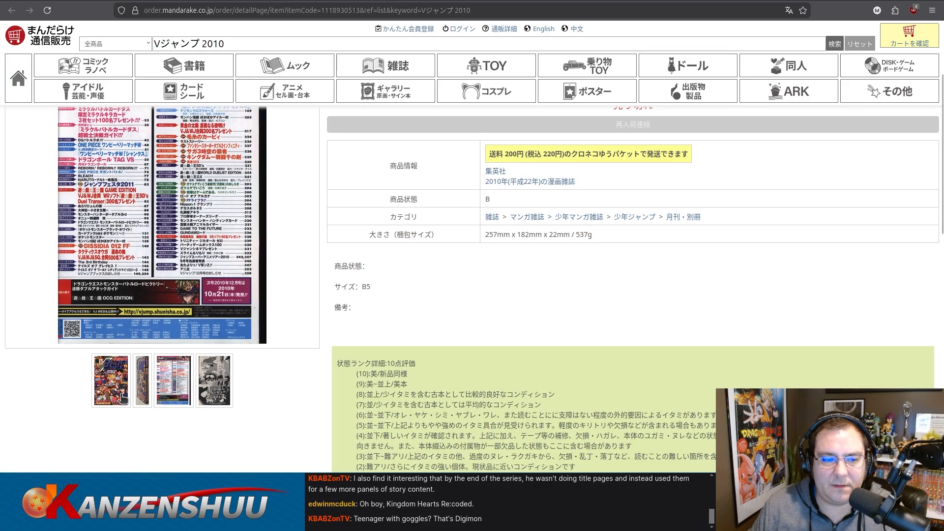
{"action": "left_click", "coordinate": [142, 1]}
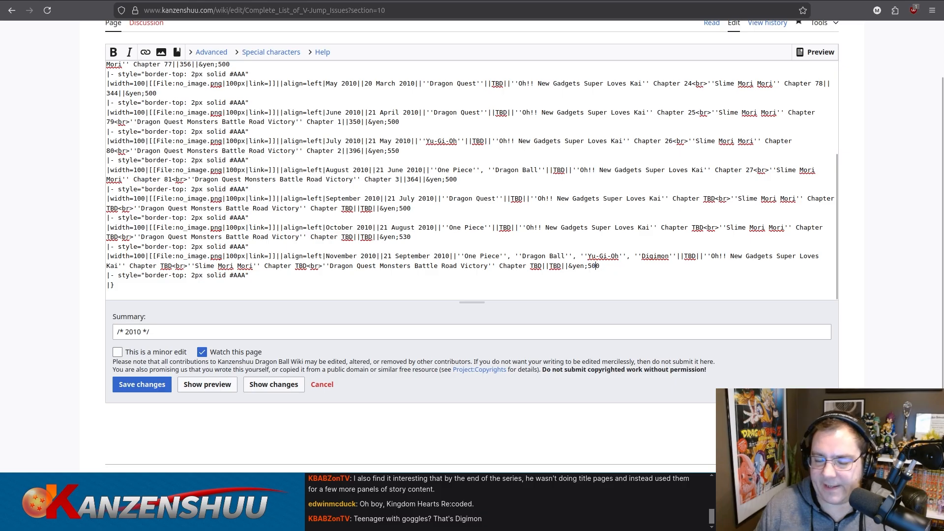
{"action": "left_click", "coordinate": [801, 1]}
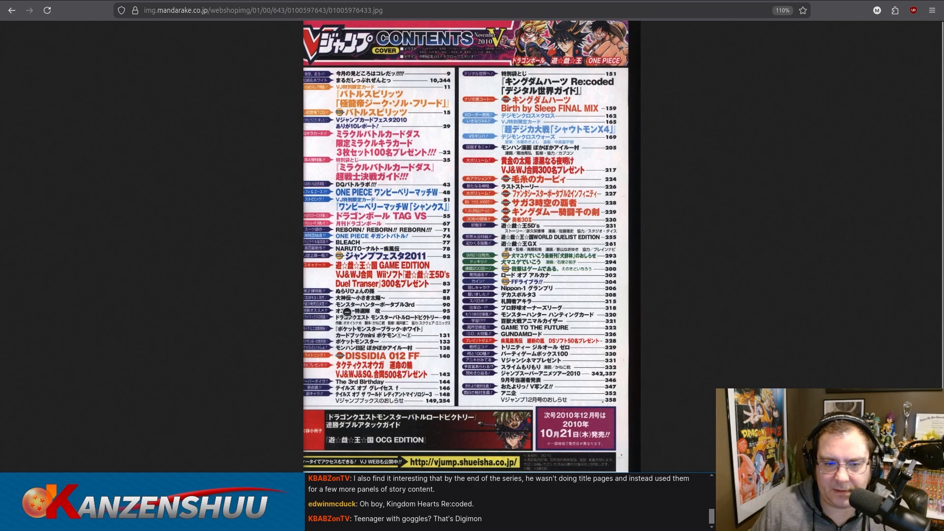
Duplicate the November 2010 row at the table's end and change the copy's issue month to December.
{"action": "left_click", "coordinate": [132, 0]}
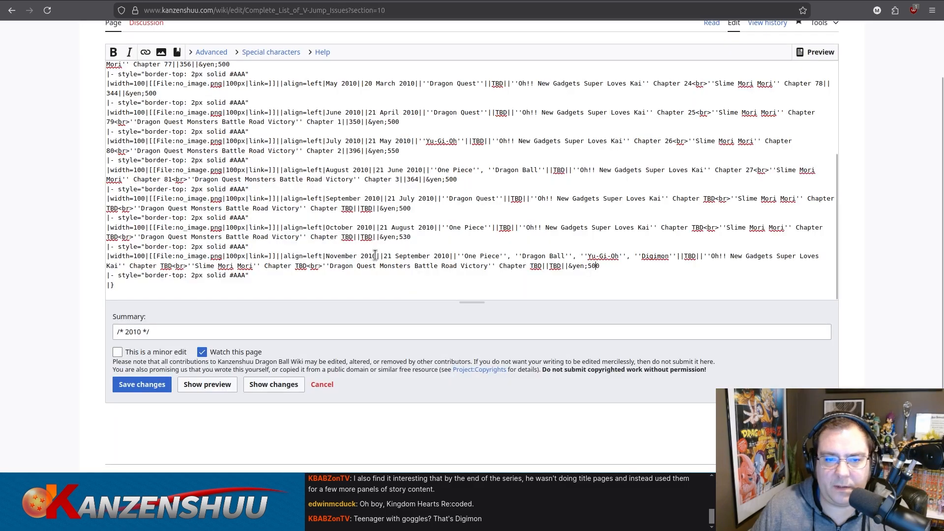
{"action": "scroll", "coordinate": [276, 217], "scroll_direction": "down", "scroll_amount": 3}
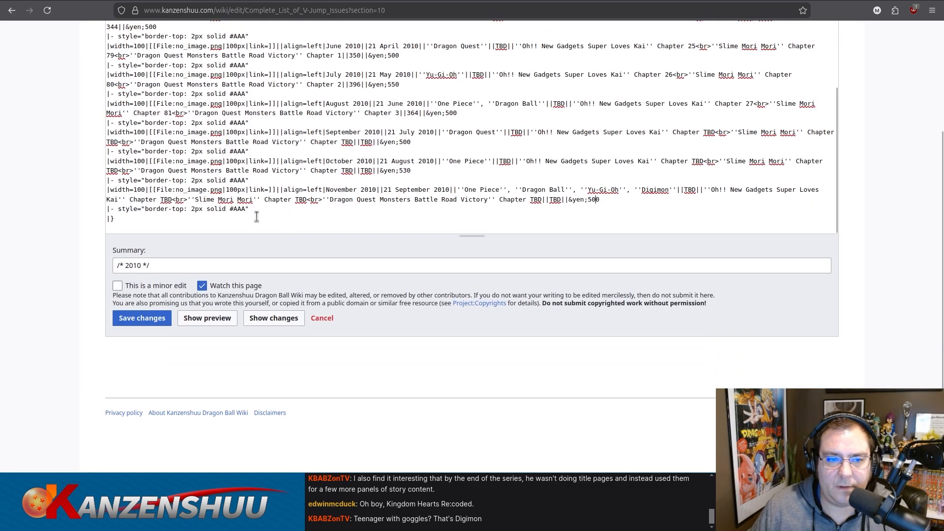
{"action": "left_click_drag", "start_coordinate": [265, 210], "coordinate": [89, 182]}
{"action": "key", "text": "ctrl+c"}
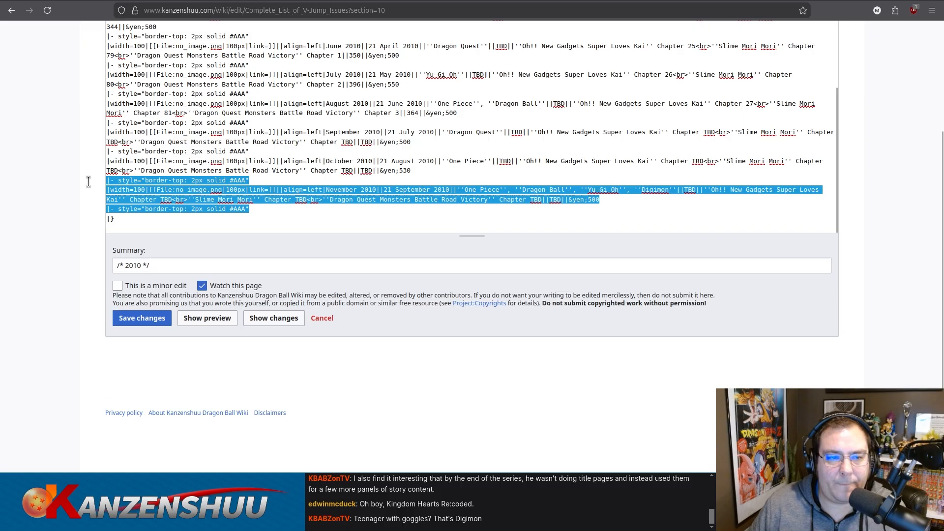
{"action": "left_click", "coordinate": [235, 179]}
{"action": "left_click_drag", "start_coordinate": [222, 204], "coordinate": [87, 204]}
{"action": "key", "text": "ctrl+v"}
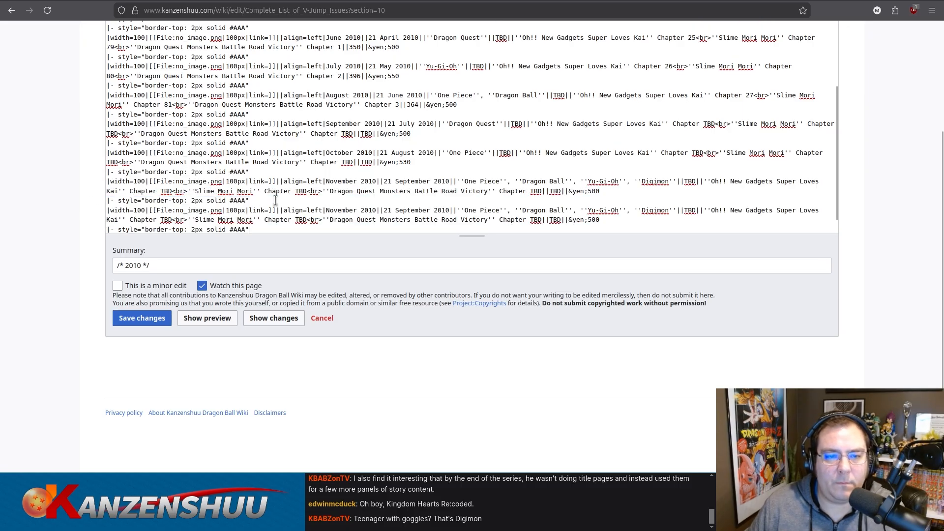
{"action": "scroll", "coordinate": [344, 197], "scroll_direction": "down", "scroll_amount": 1}
{"action": "double_click", "coordinate": [342, 189]}
{"action": "type", "text": "December"}
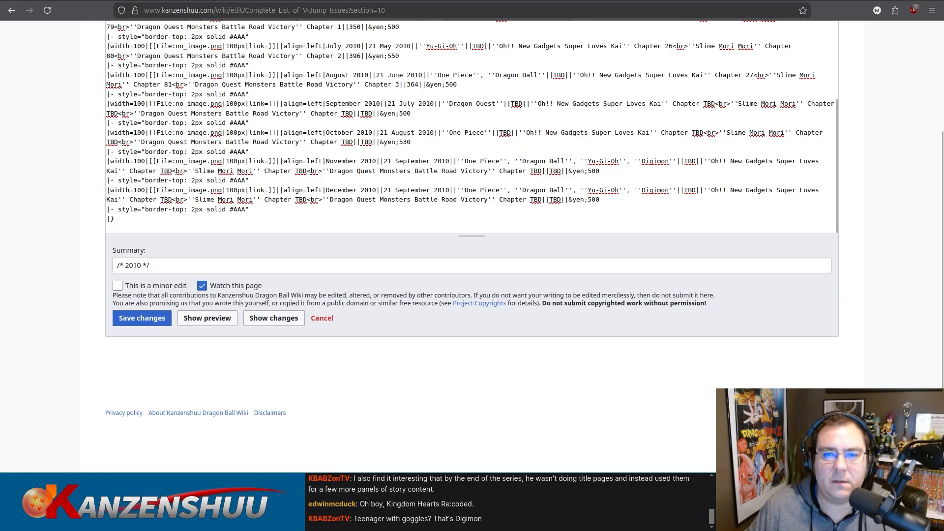
Return to the Mandarake search results and look through all the listings for the December 2010 V-Jump issue.
{"action": "key", "text": "ctrl+Tab"}
{"action": "left_click", "coordinate": [807, 1]}
{"action": "left_click", "coordinate": [728, 1]}
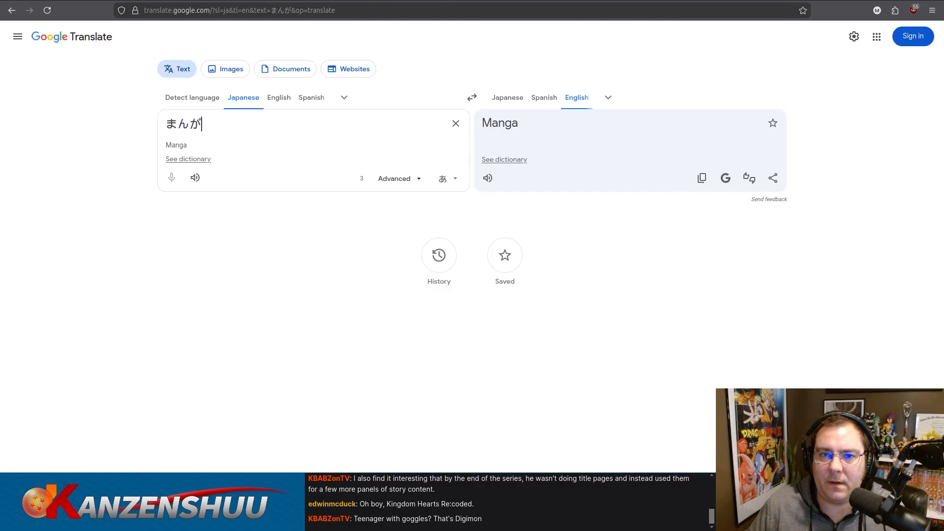
{"action": "left_click", "coordinate": [634, 1]}
{"action": "left_click", "coordinate": [544, 1]}
{"action": "left_click", "coordinate": [452, 1]}
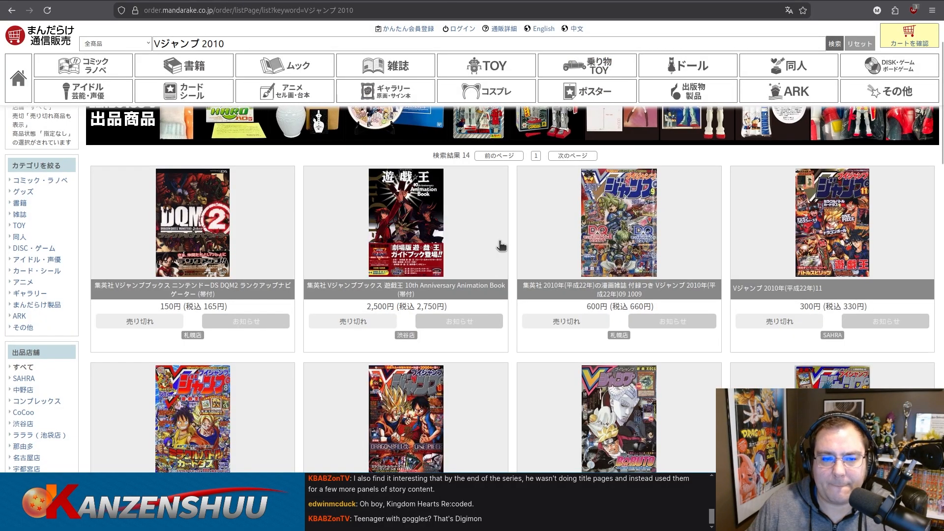
{"action": "scroll", "coordinate": [501, 242], "scroll_direction": "down", "scroll_amount": 3}
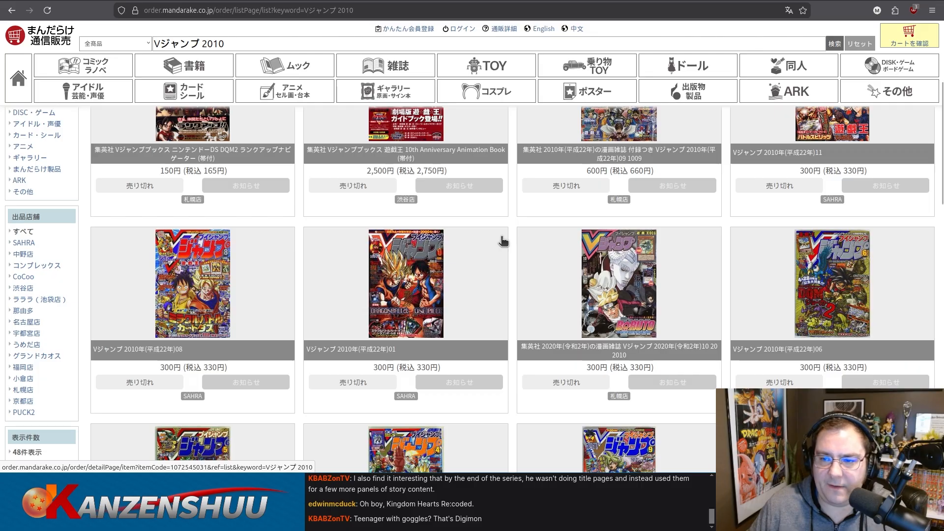
{"action": "scroll", "coordinate": [501, 241], "scroll_direction": "down", "scroll_amount": 5}
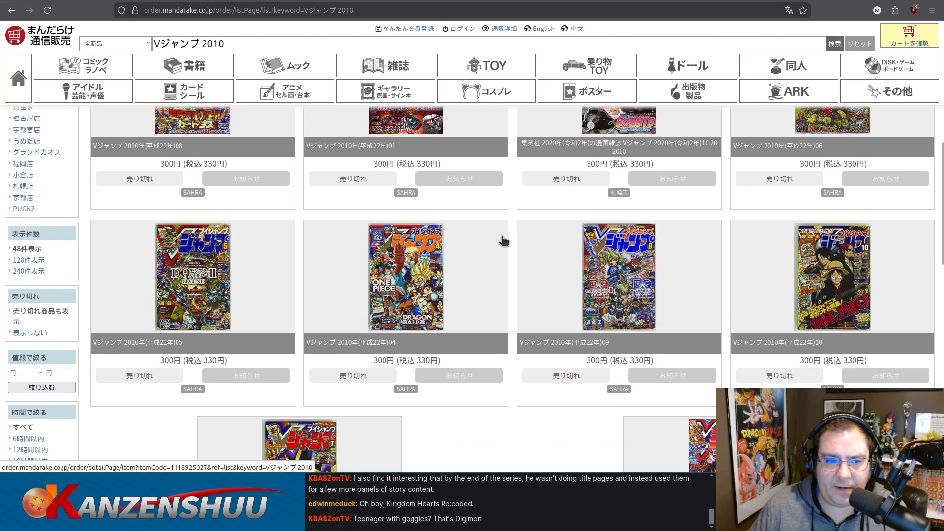
{"action": "scroll", "coordinate": [502, 241], "scroll_direction": "down", "scroll_amount": 3}
{"action": "scroll", "coordinate": [503, 241], "scroll_direction": "up", "scroll_amount": 6}
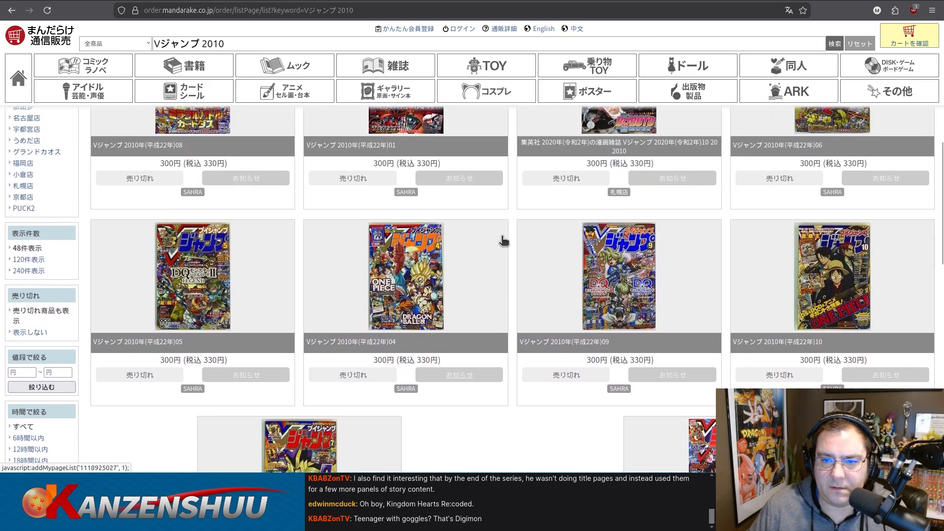
{"action": "scroll", "coordinate": [502, 242], "scroll_direction": "up", "scroll_amount": 5}
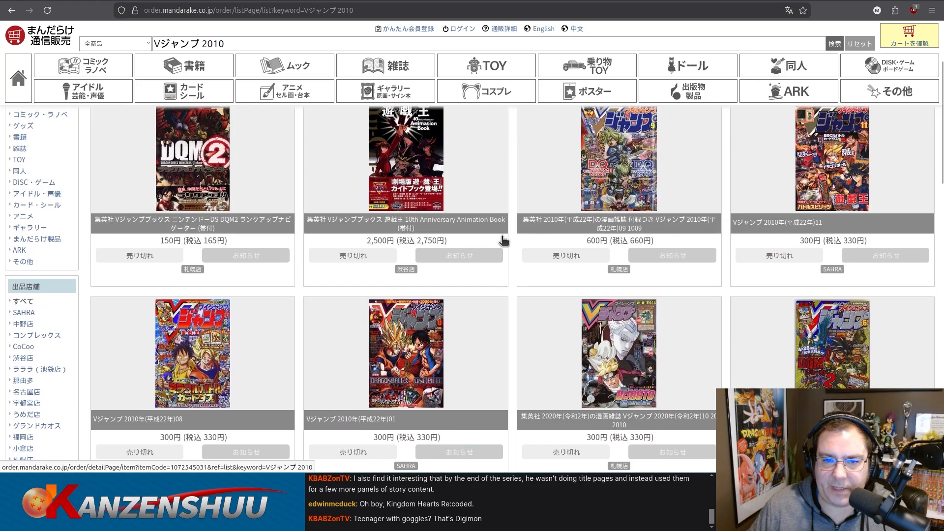
{"action": "scroll", "coordinate": [503, 241], "scroll_direction": "down", "scroll_amount": 3}
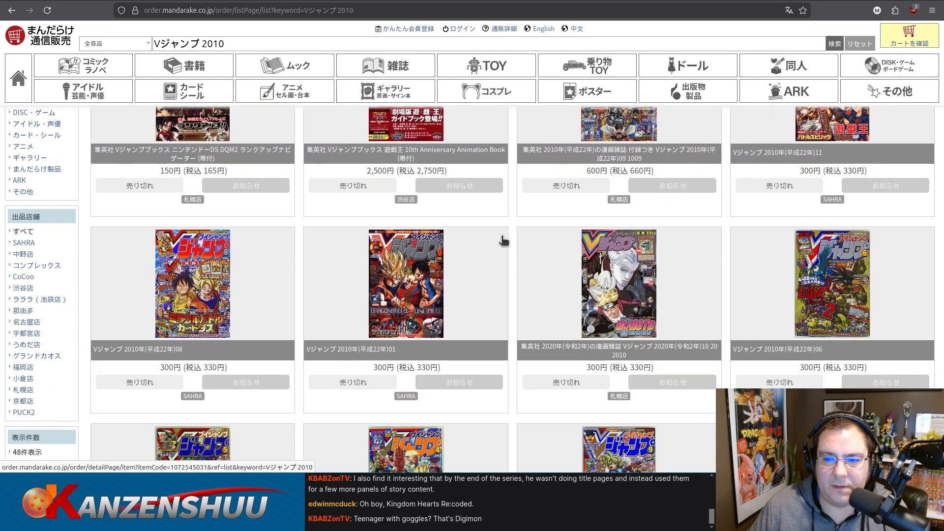
{"action": "scroll", "coordinate": [503, 241], "scroll_direction": "down", "scroll_amount": 3}
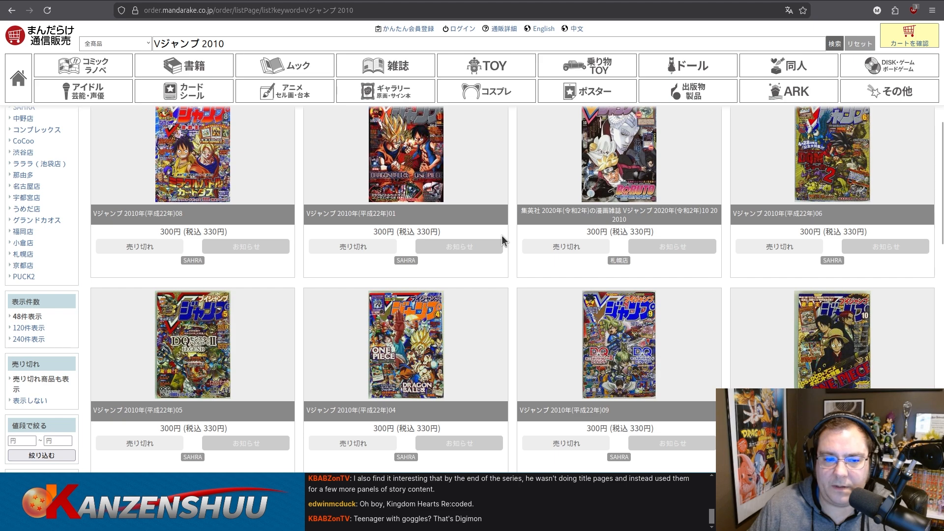
{"action": "scroll", "coordinate": [503, 241], "scroll_direction": "down", "scroll_amount": 5}
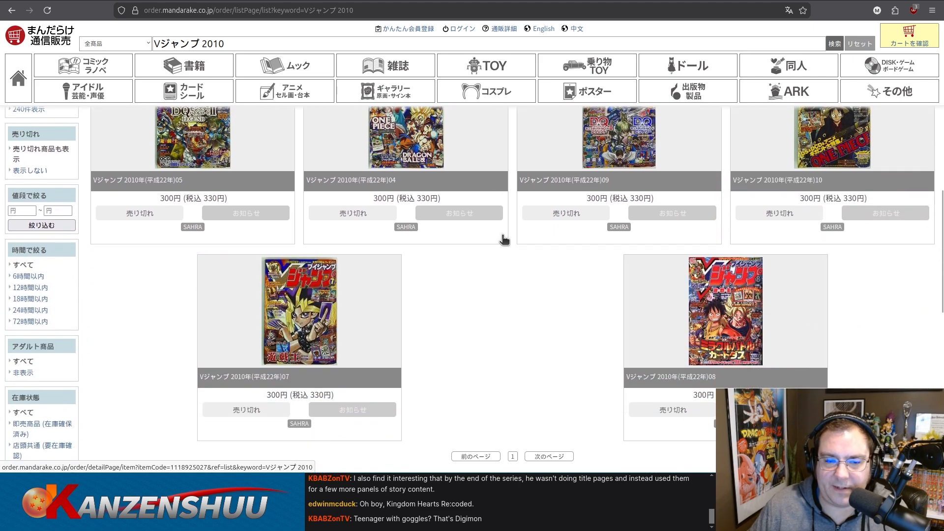
{"action": "scroll", "coordinate": [503, 240], "scroll_direction": "down", "scroll_amount": 1}
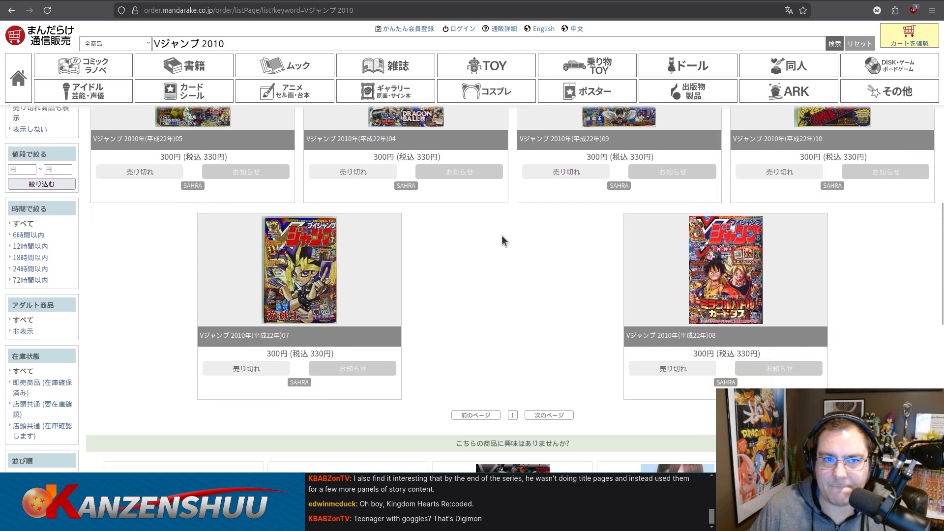
{"action": "scroll", "coordinate": [502, 236], "scroll_direction": "up", "scroll_amount": 2}
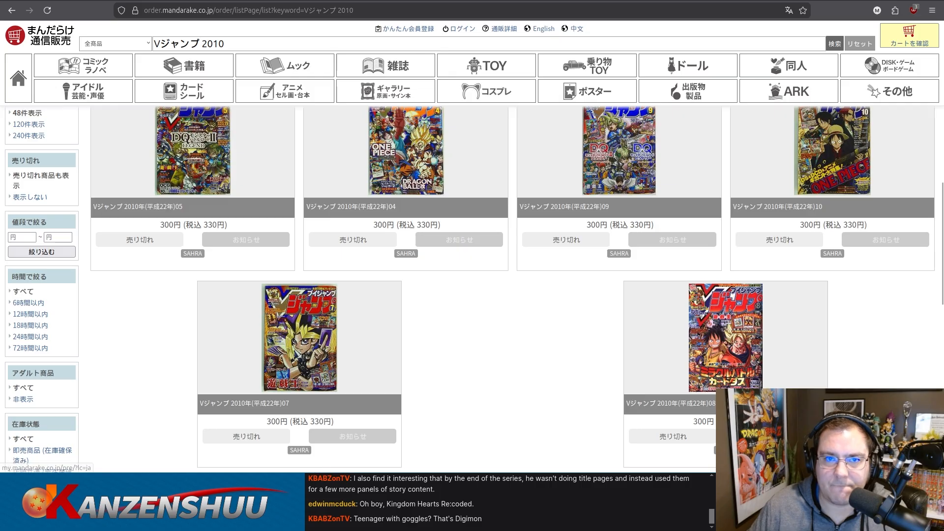
Switch to the Buyee site and search its Mercari section for "Vジャンプ 2010", dismissing the sale pop-up.
{"action": "left_click", "coordinate": [389, 1]}
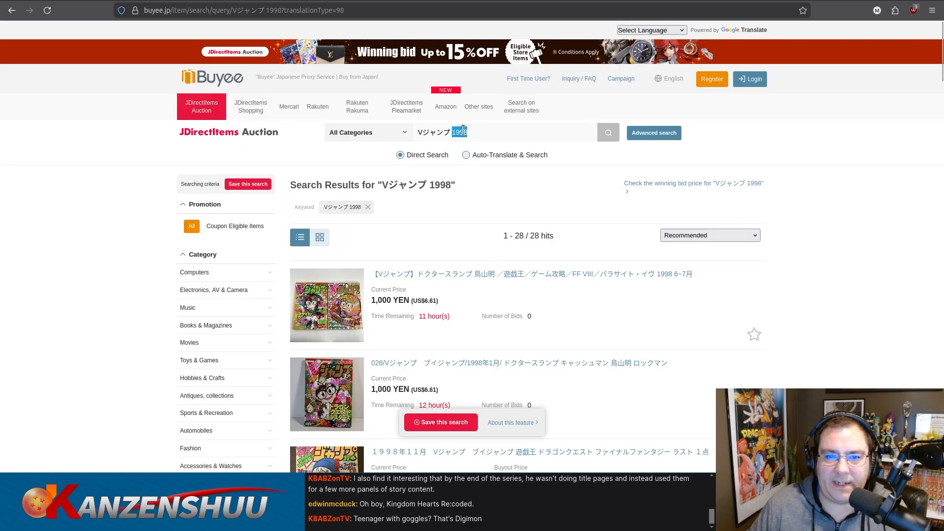
{"action": "triple_click", "coordinate": [485, 137]}
{"action": "key", "text": "ctrl+c"}
{"action": "left_click", "coordinate": [295, 114]}
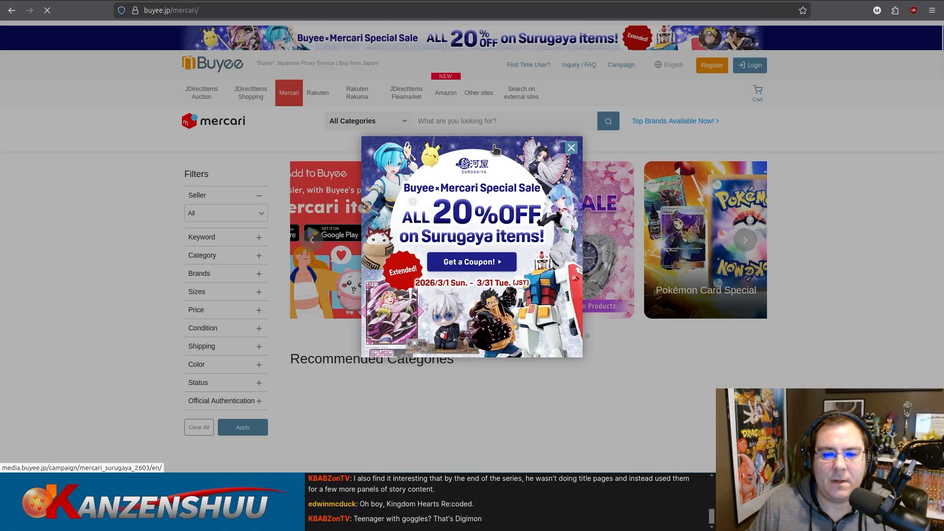
{"action": "left_click", "coordinate": [571, 148]}
{"action": "left_click", "coordinate": [507, 139]}
{"action": "key", "text": "ctrl+v"}
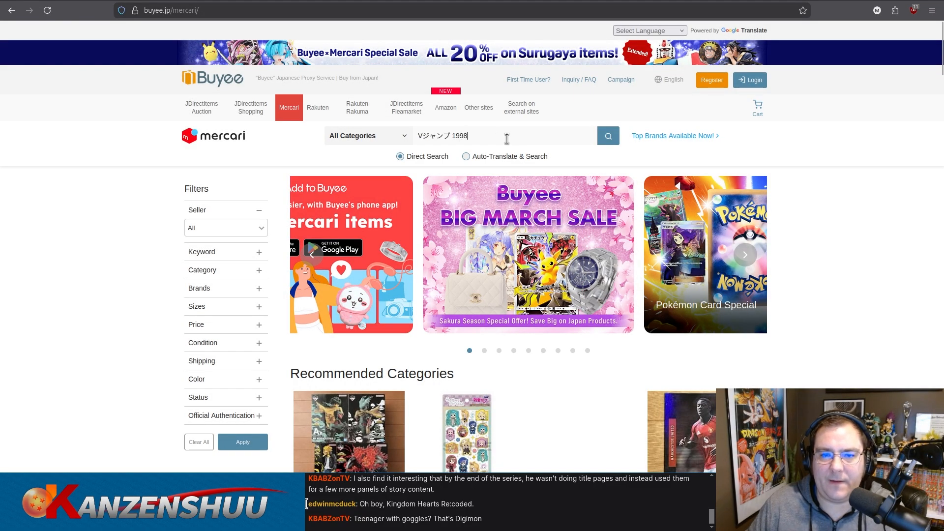
{"action": "double_click", "coordinate": [468, 137]}
{"action": "type", "text": "20"}
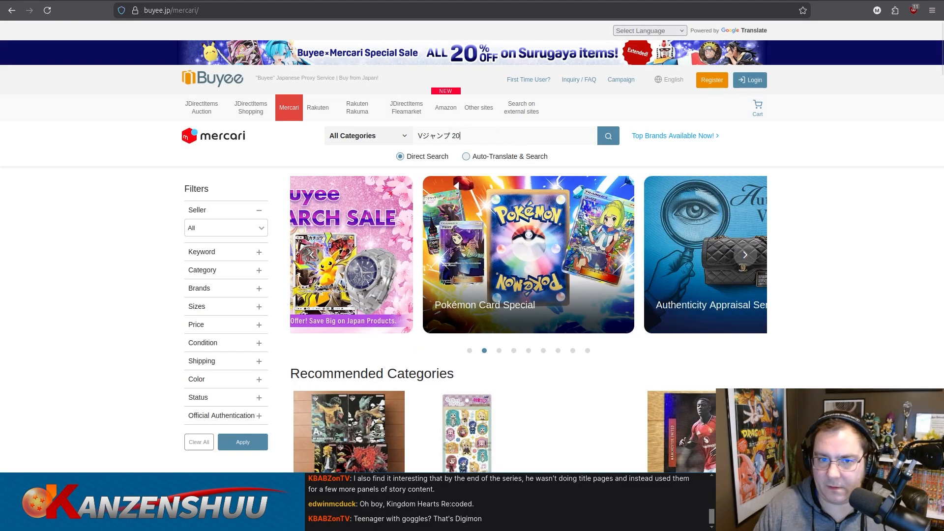
{"action": "type", "text": "10"}
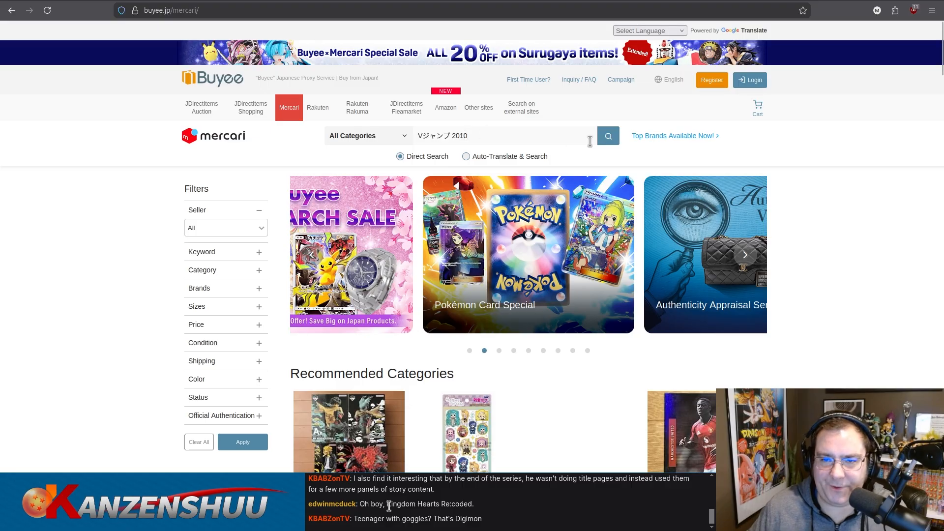
{"action": "left_click", "coordinate": [608, 137]}
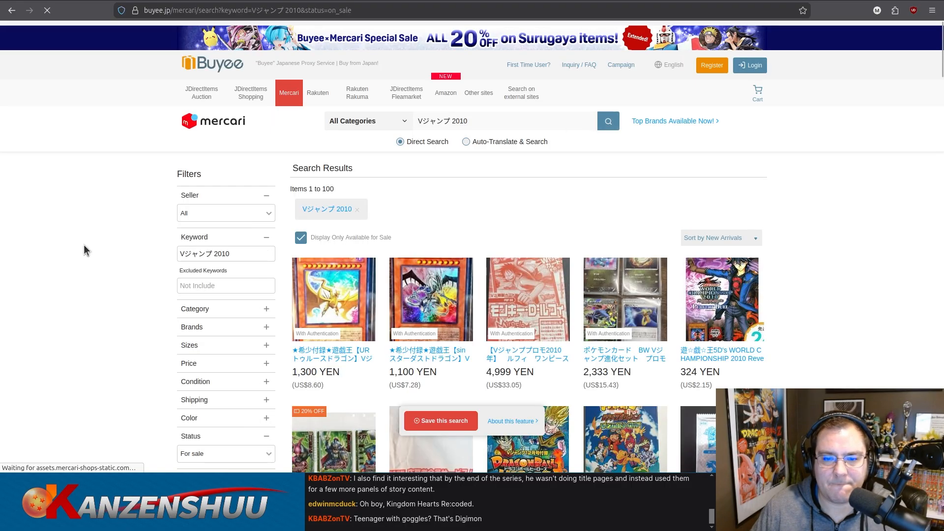
Look through the Mercari search results for a listing of the December 2010 V-Jump issue.
{"action": "scroll", "coordinate": [83, 244], "scroll_direction": "down", "scroll_amount": 6}
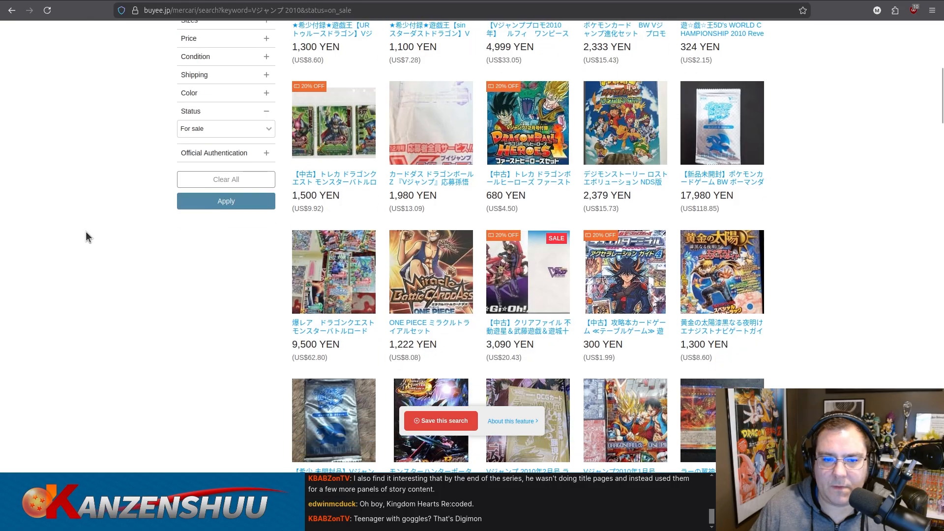
{"action": "scroll", "coordinate": [86, 233], "scroll_direction": "down", "scroll_amount": 2}
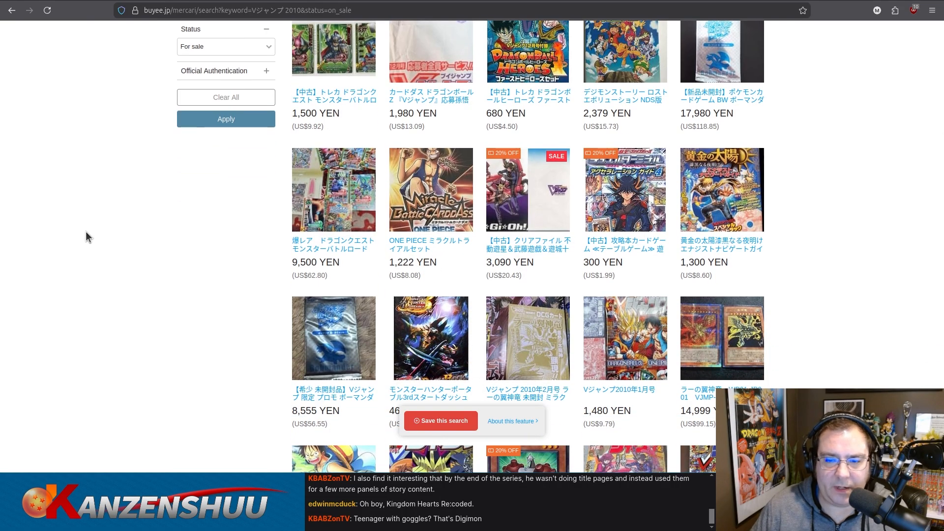
{"action": "scroll", "coordinate": [86, 233], "scroll_direction": "down", "scroll_amount": 4}
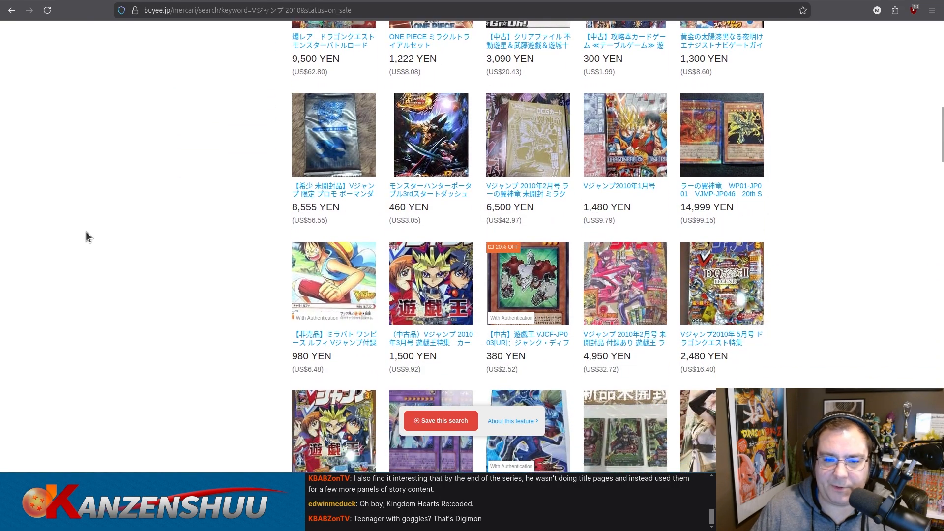
{"action": "scroll", "coordinate": [85, 231], "scroll_direction": "down", "scroll_amount": 1}
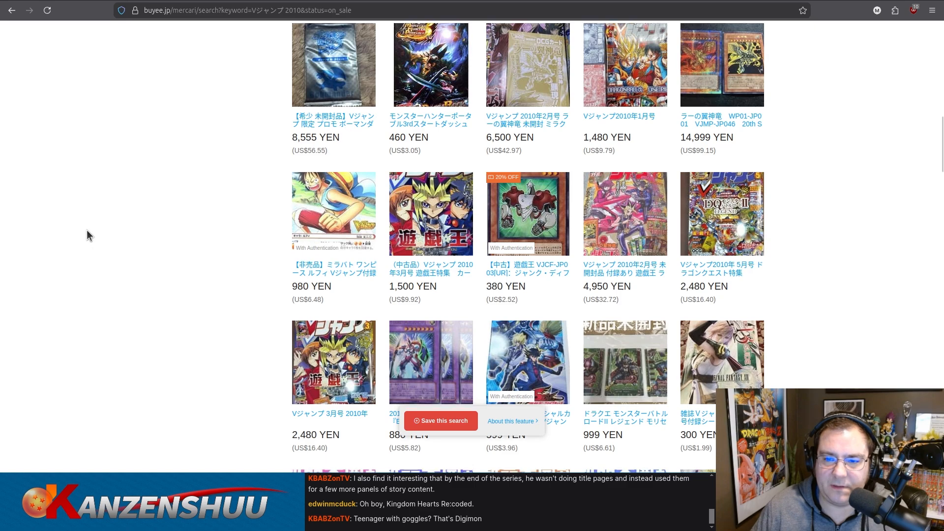
{"action": "scroll", "coordinate": [87, 229], "scroll_direction": "down", "scroll_amount": 4}
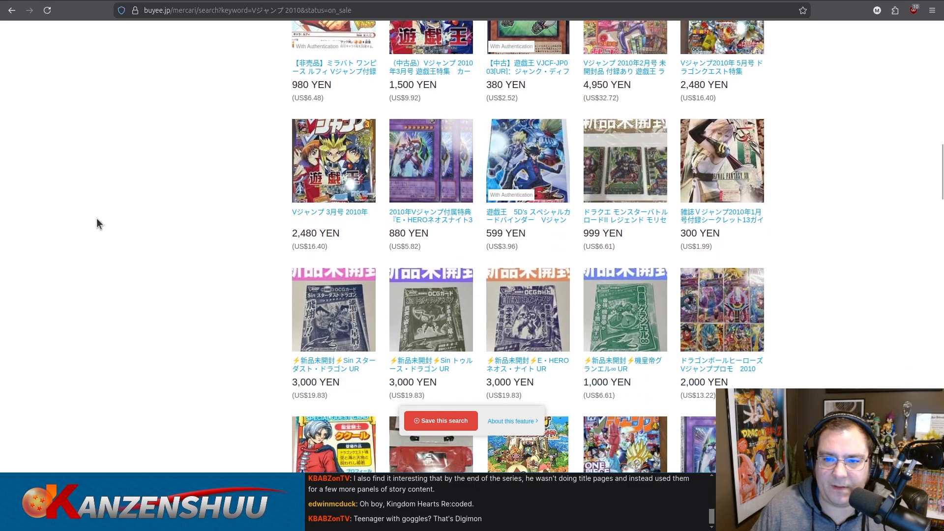
{"action": "scroll", "coordinate": [96, 221], "scroll_direction": "down", "scroll_amount": 3}
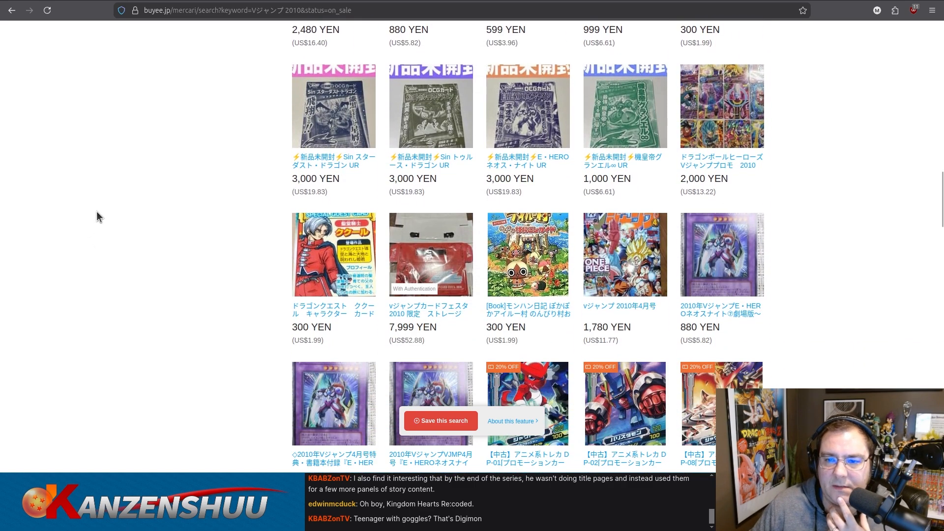
{"action": "scroll", "coordinate": [97, 217], "scroll_direction": "down", "scroll_amount": 1}
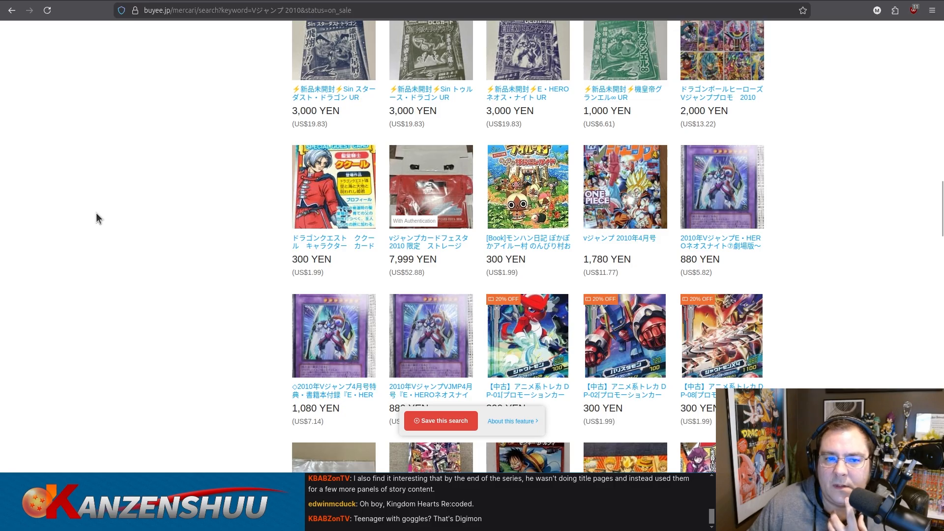
{"action": "scroll", "coordinate": [97, 218], "scroll_direction": "down", "scroll_amount": 2}
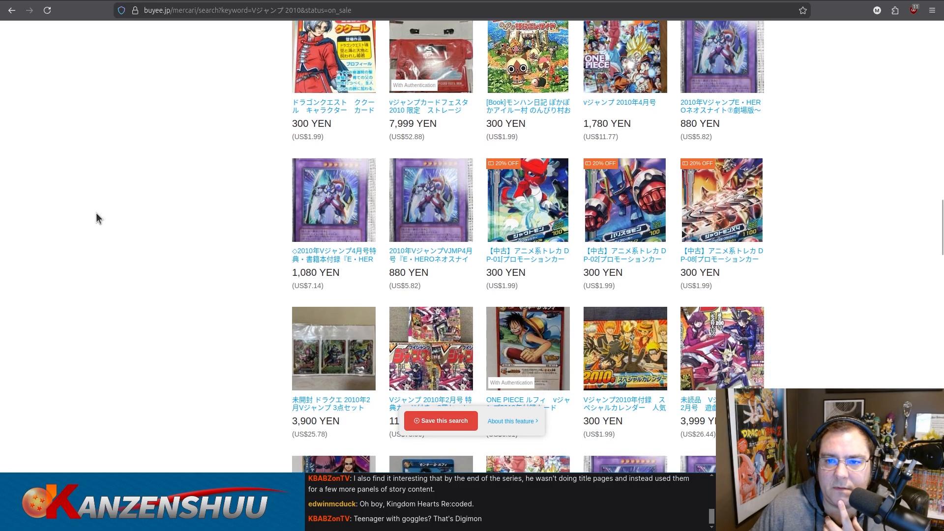
{"action": "scroll", "coordinate": [96, 217], "scroll_direction": "down", "scroll_amount": 1}
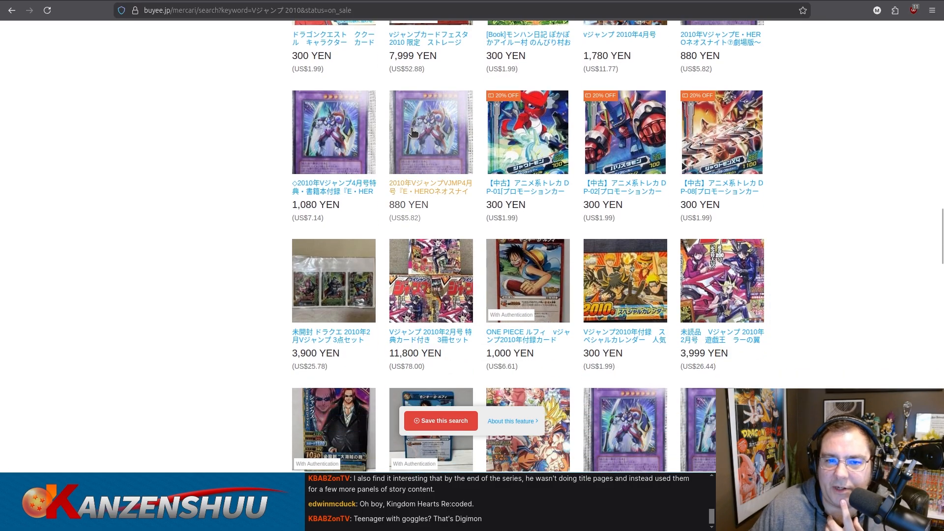
{"action": "scroll", "coordinate": [844, 196], "scroll_direction": "down", "scroll_amount": 1}
{"action": "scroll", "coordinate": [844, 196], "scroll_direction": "down", "scroll_amount": 1}
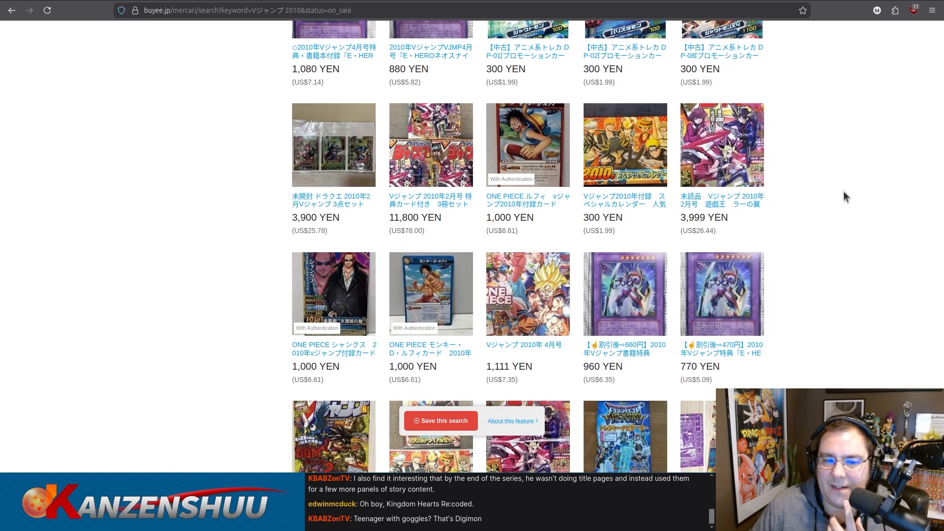
{"action": "scroll", "coordinate": [844, 196], "scroll_direction": "down", "scroll_amount": 1}
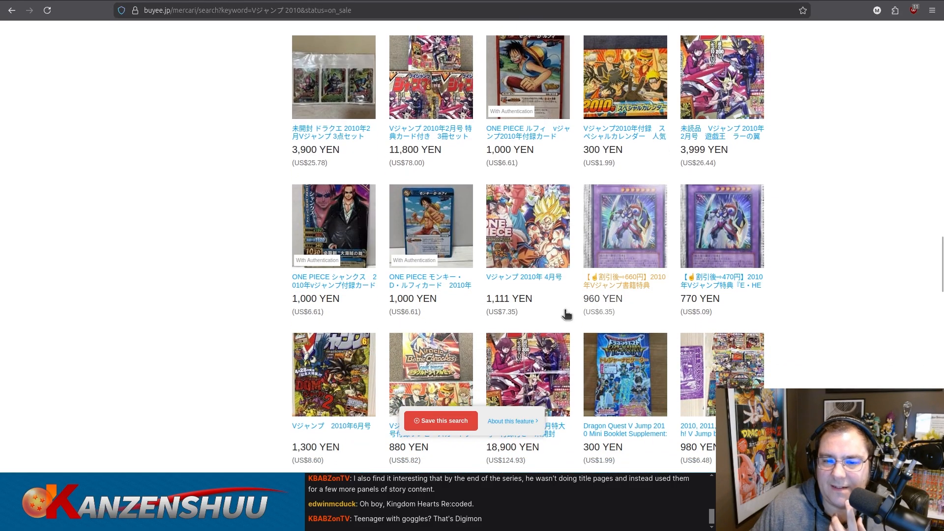
Refine the Mercari search to "Vジャンプ 2010年 12月" using a listing title's wording, and look through the results.
{"action": "left_click_drag", "start_coordinate": [483, 277], "coordinate": [553, 280]}
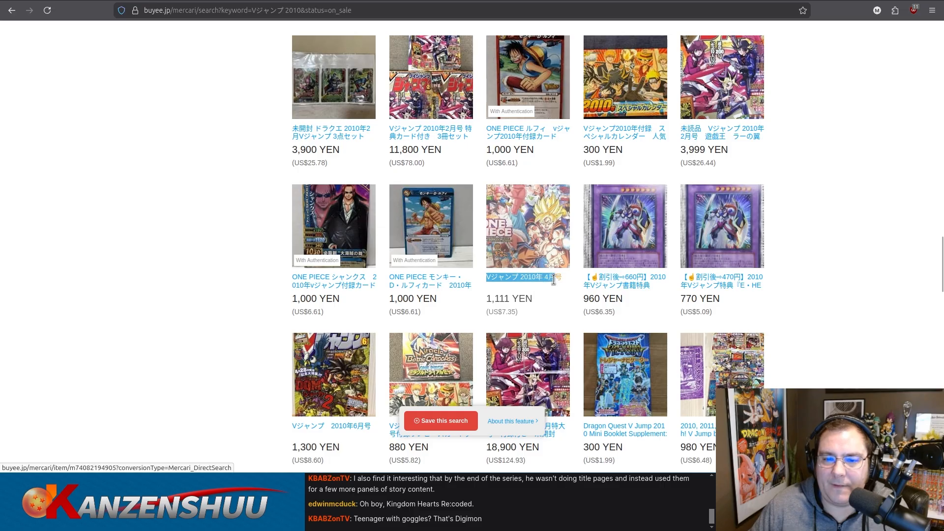
{"action": "key", "text": "Home"}
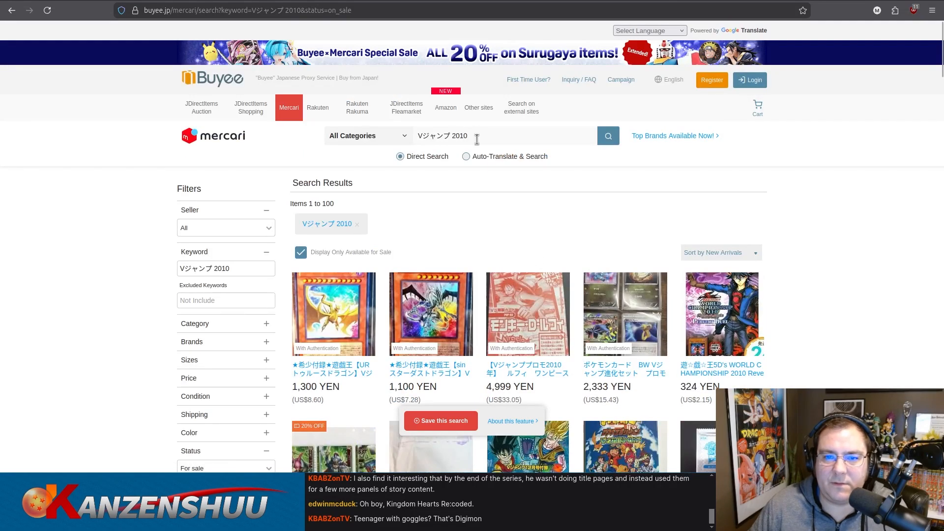
{"action": "key", "text": "BackSpace"}
{"action": "type", "text": "12月"}
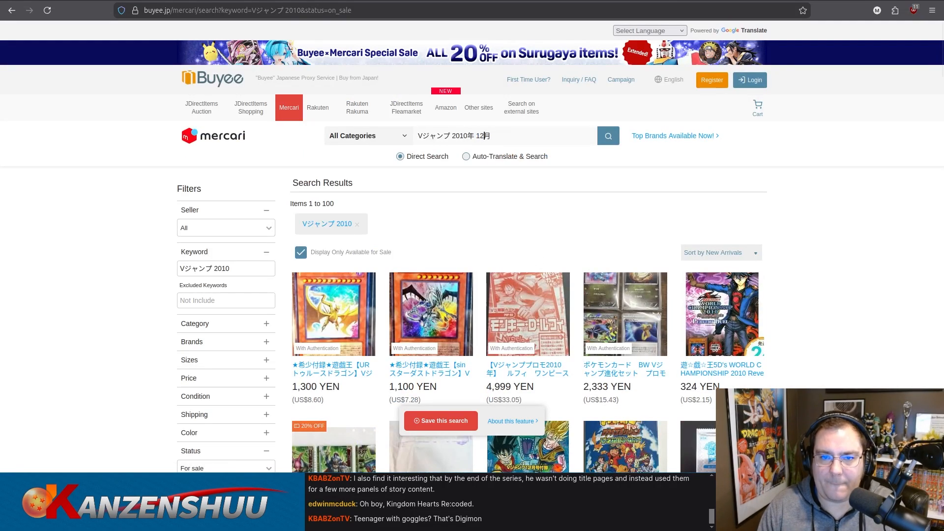
{"action": "key", "text": "Return"}
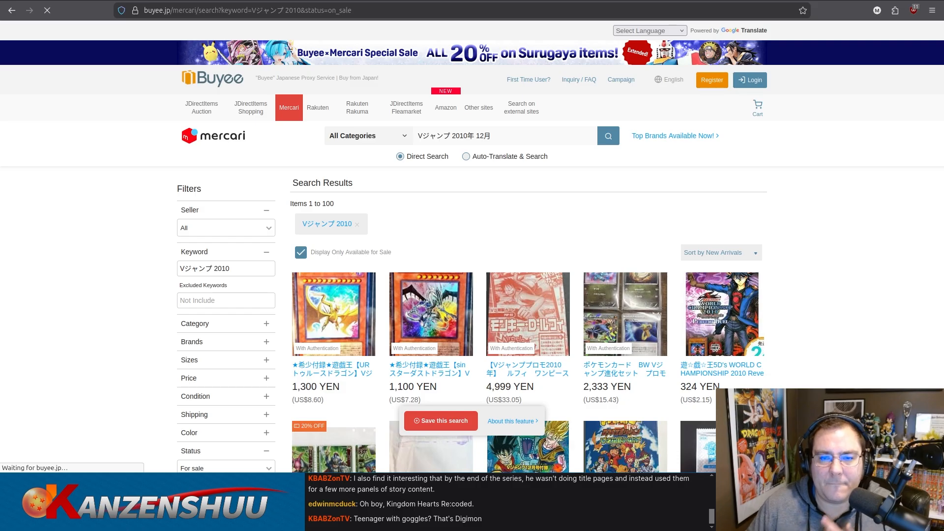
{"action": "scroll", "coordinate": [749, 209], "scroll_direction": "down", "scroll_amount": 2}
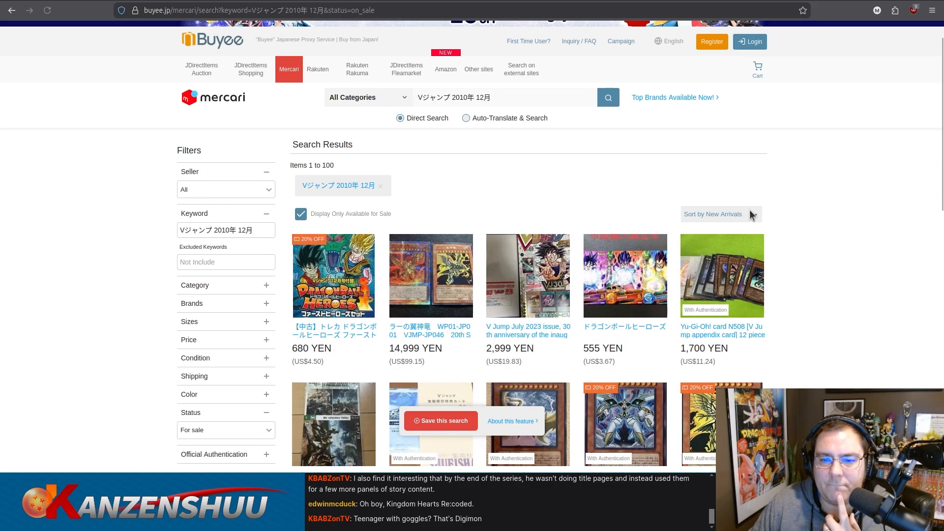
{"action": "scroll", "coordinate": [821, 206], "scroll_direction": "down", "scroll_amount": 2}
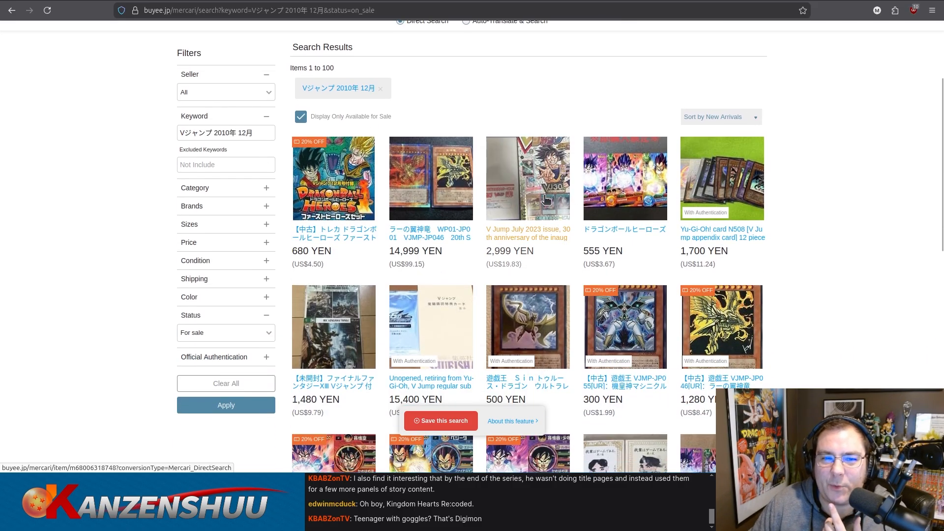
{"action": "scroll", "coordinate": [773, 197], "scroll_direction": "down", "scroll_amount": 3}
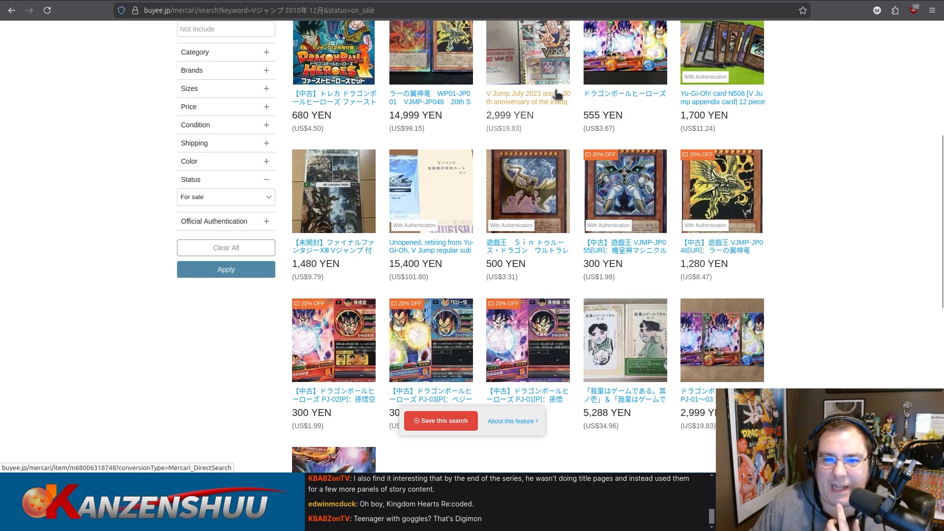
{"action": "scroll", "coordinate": [806, 187], "scroll_direction": "down", "scroll_amount": 8}
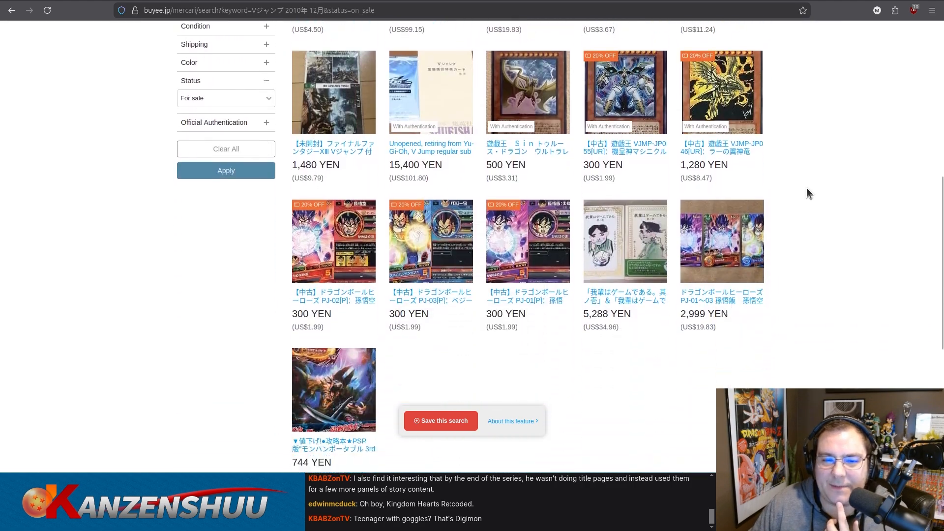
{"action": "scroll", "coordinate": [817, 182], "scroll_direction": "up", "scroll_amount": 15}
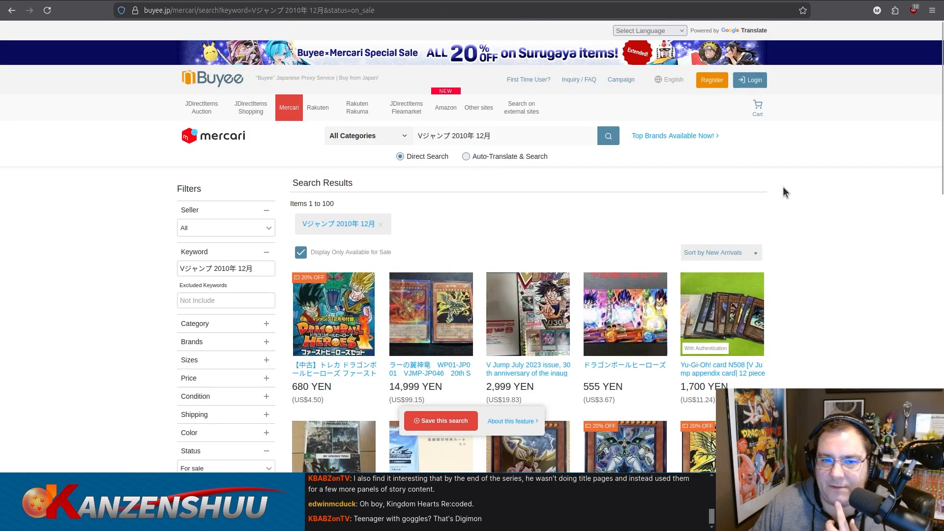
Search Buyee's JDirectItems Auction section for the same phrase, "Vジャンプ 2010年 12月".
{"action": "left_click", "coordinate": [528, 139]}
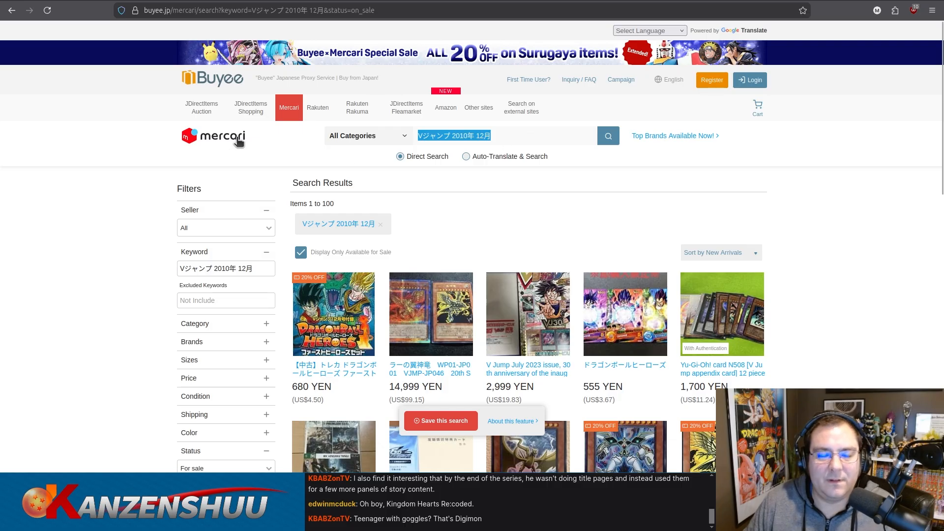
{"action": "left_click", "coordinate": [202, 109]}
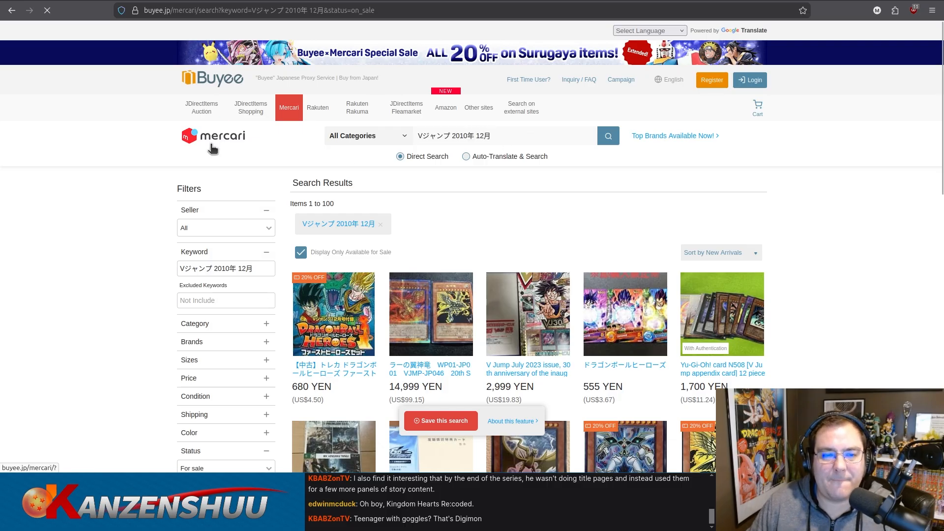
{"action": "left_click", "coordinate": [543, 137]}
{"action": "type", "text": "Vジャンプ 2010年 12月"}
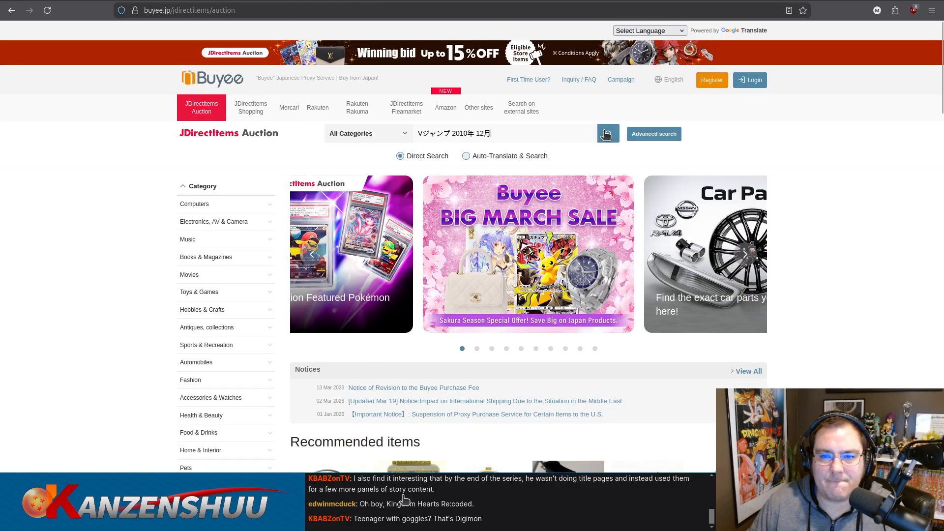
{"action": "left_click", "coordinate": [609, 134]}
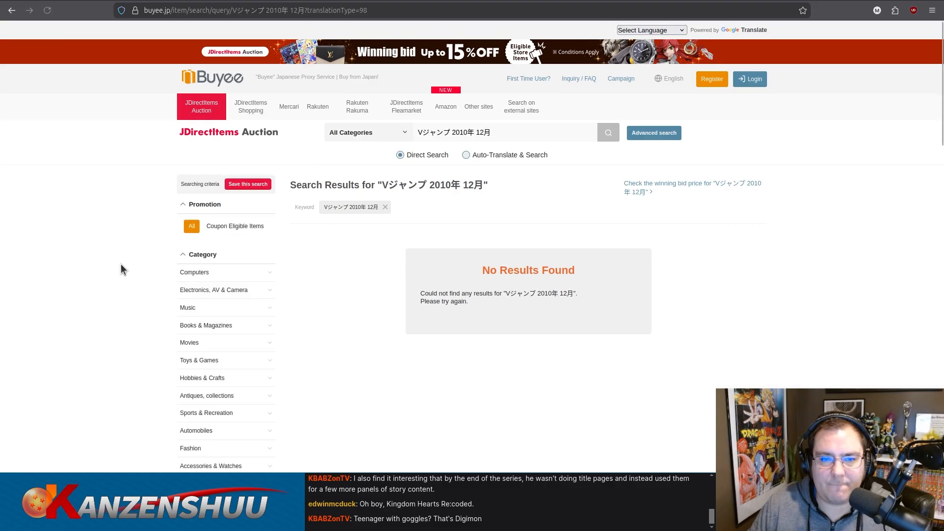
Search Google for "Vジャンプ 2010年 12月" and show the image results.
{"action": "key", "text": "ctrl+shift+p"}
{"action": "type", "text": "Vジャンプ 2010年 12月"}
{"action": "key", "text": "Return"}
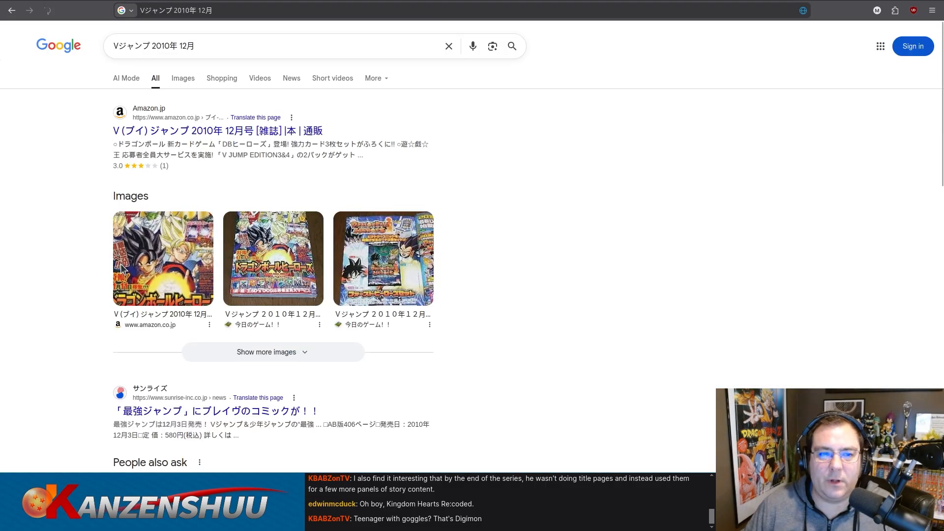
{"action": "left_click", "coordinate": [188, 82]}
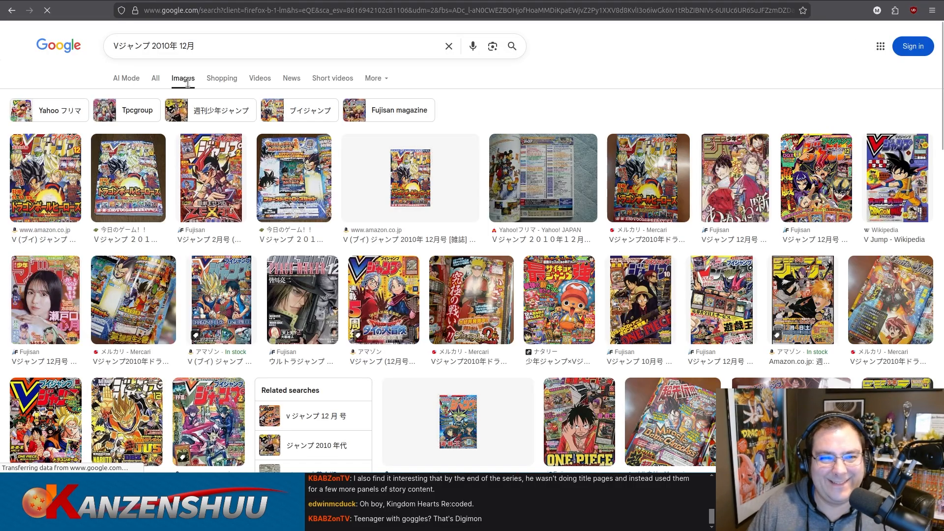
Preview the December 2010 issue's Amazon cover image and Yahoo!フリマ contents-page photo, and open the Yahoo!フリマ listing.
{"action": "left_click", "coordinate": [63, 181]}
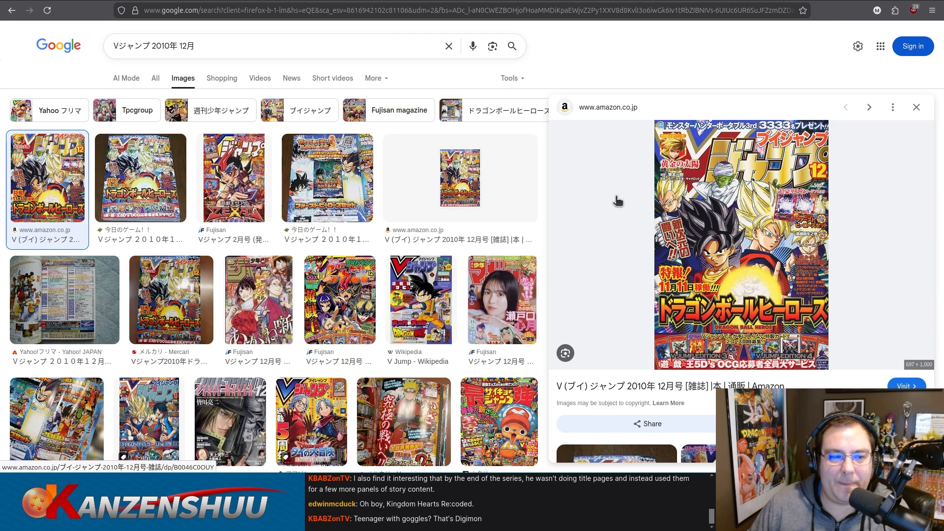
{"action": "left_click", "coordinate": [67, 299]}
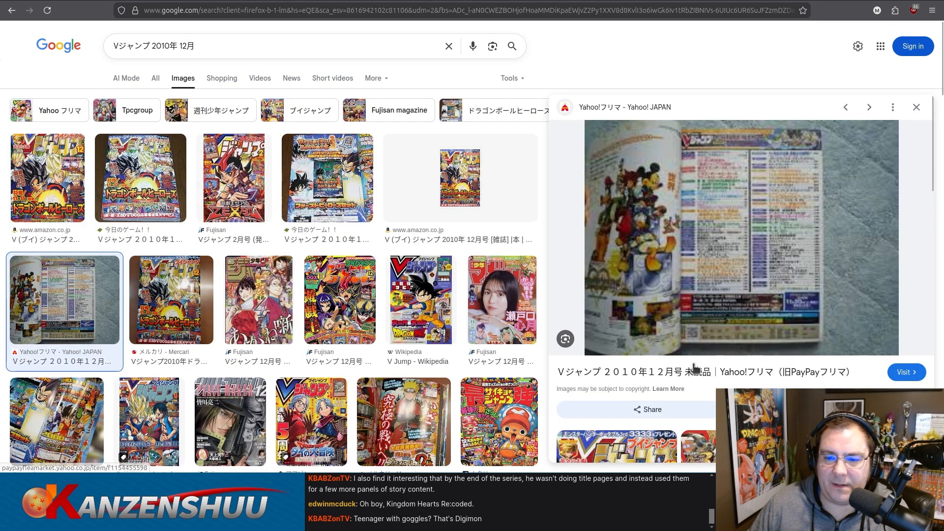
{"action": "left_click", "coordinate": [687, 374]}
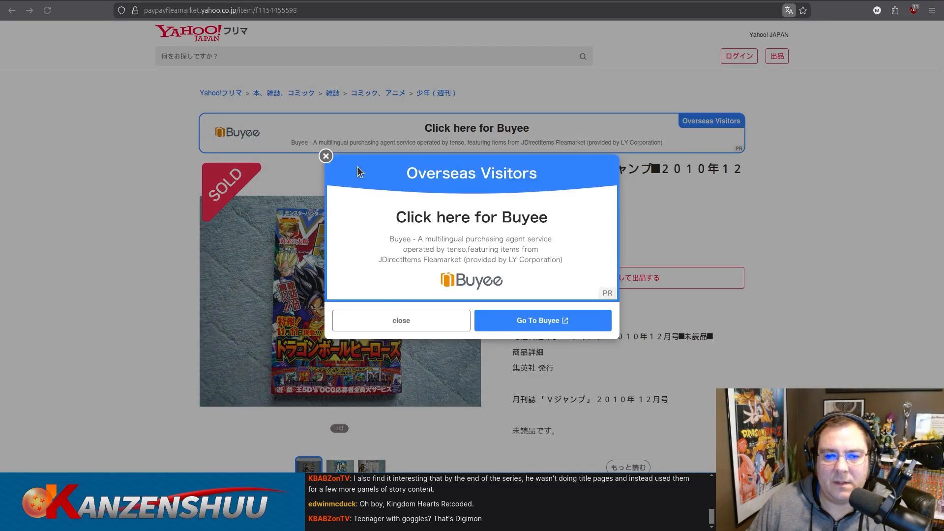
Show the contents-page photo, the third image in the December 2010 issue's Yahoo!フリマ listing.
{"action": "left_click", "coordinate": [326, 157]}
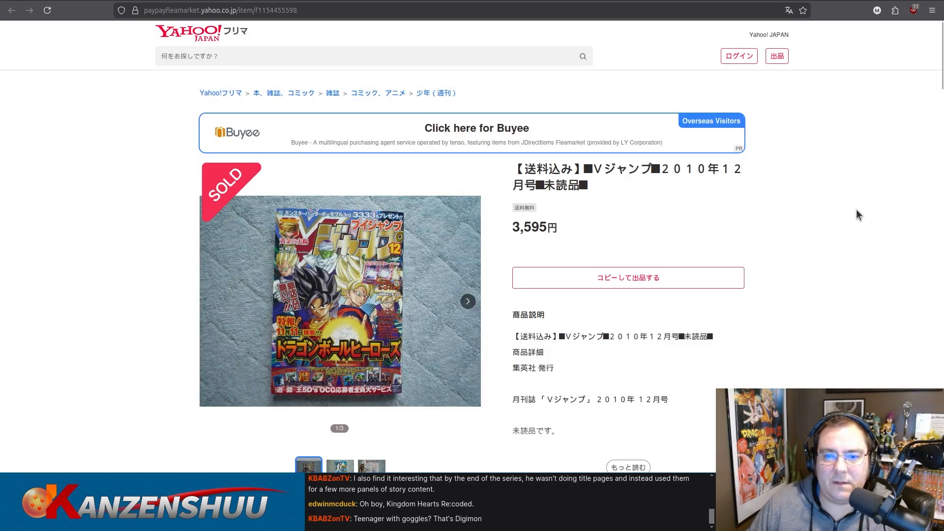
{"action": "scroll", "coordinate": [376, 443], "scroll_direction": "down", "scroll_amount": 3}
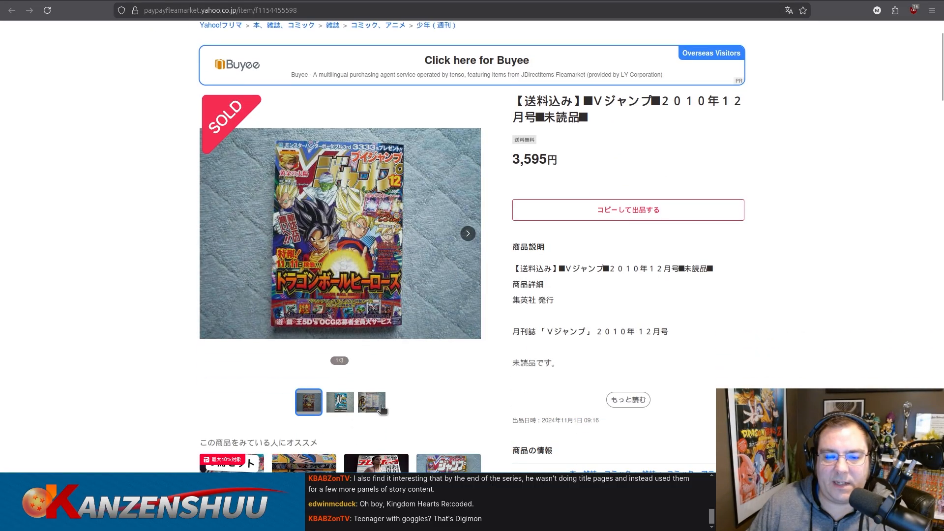
{"action": "left_click", "coordinate": [376, 405]}
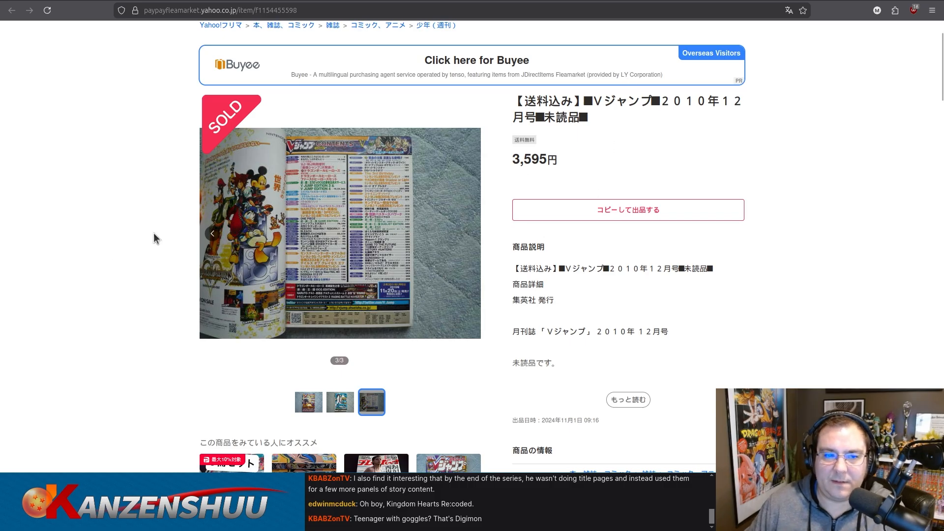
Inspect the listing page's HTML and expand the item's markup down to the slides of its photo slider.
{"action": "key", "text": "F12"}
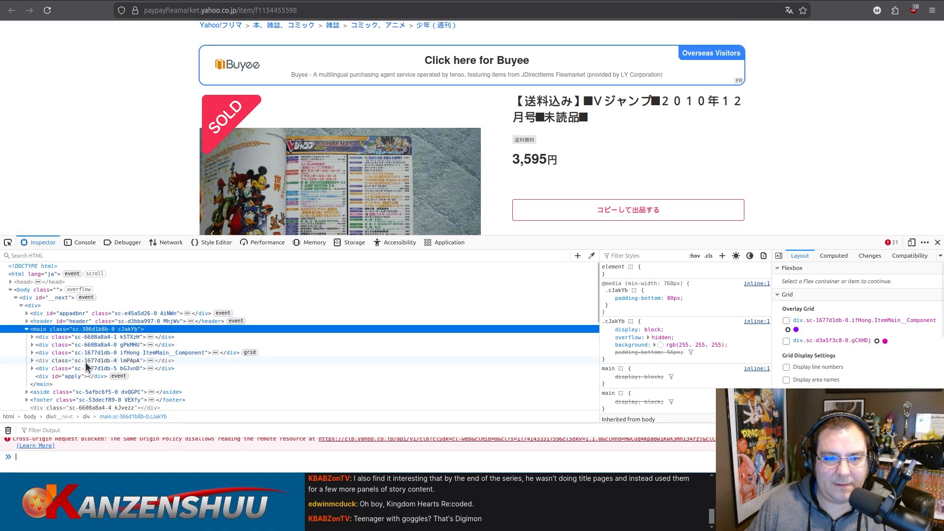
{"action": "scroll", "coordinate": [85, 363], "scroll_direction": "down", "scroll_amount": 3}
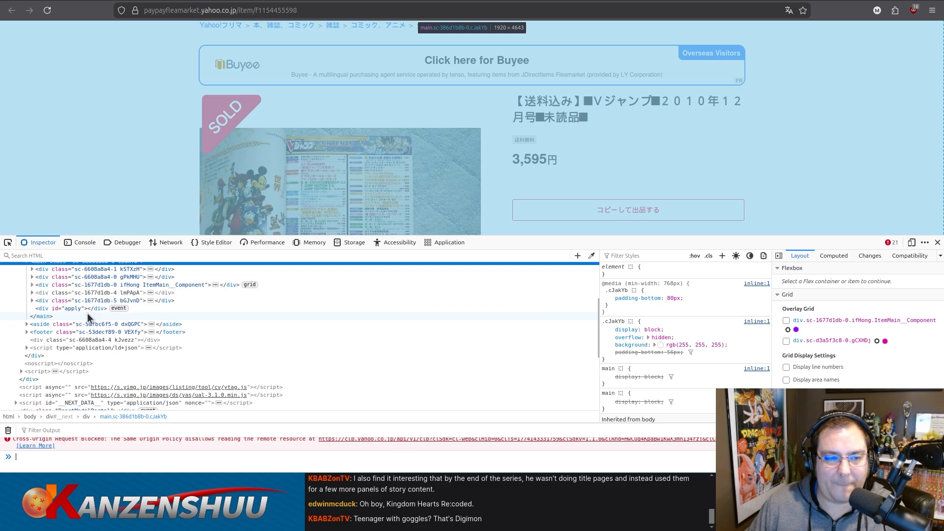
{"action": "scroll", "coordinate": [88, 313], "scroll_direction": "up", "scroll_amount": 3}
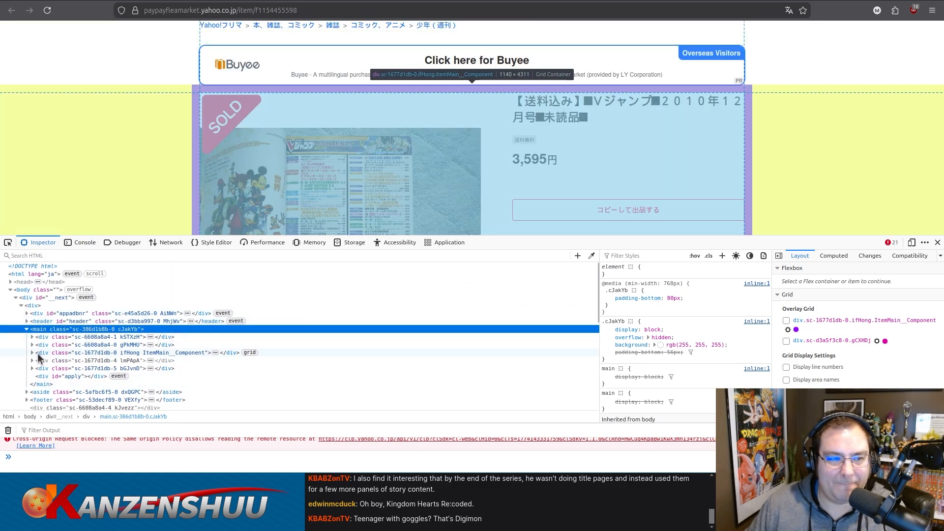
{"action": "left_click", "coordinate": [32, 352]}
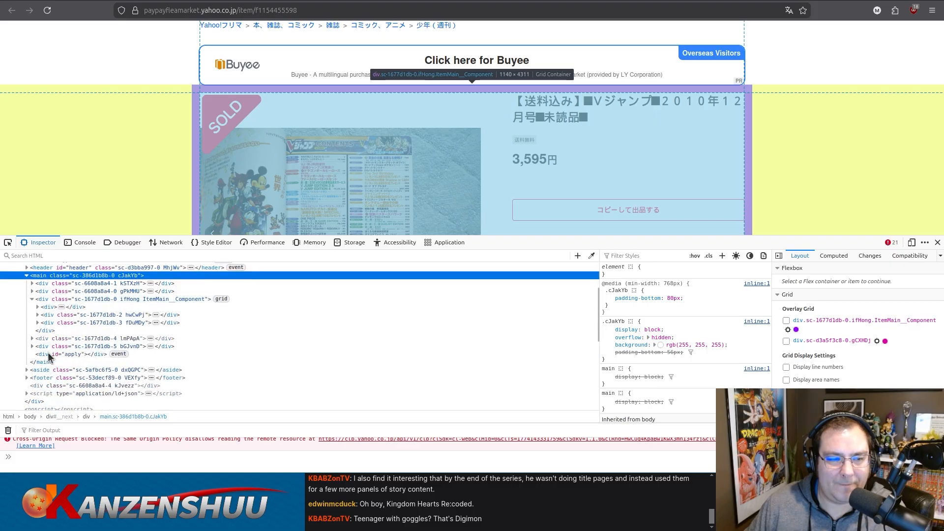
{"action": "scroll", "coordinate": [42, 309], "scroll_direction": "down", "scroll_amount": 3}
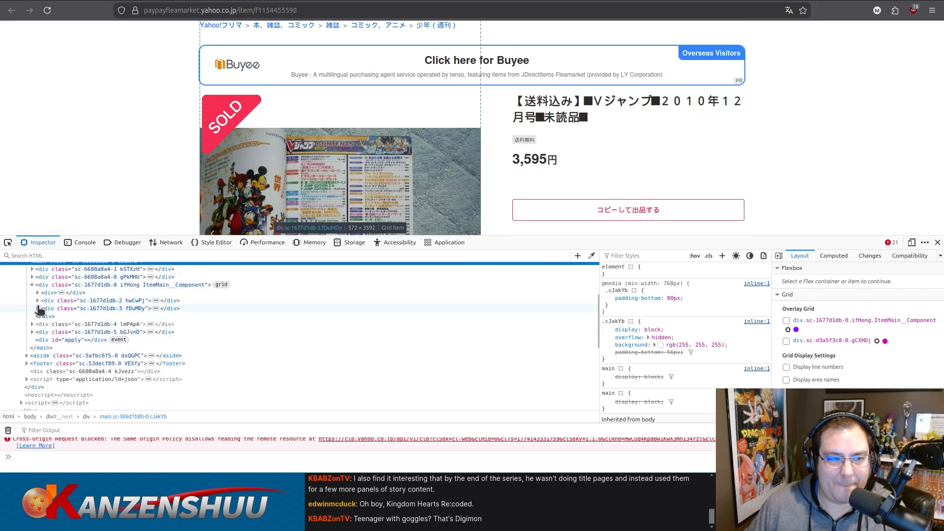
{"action": "left_click", "coordinate": [38, 293]}
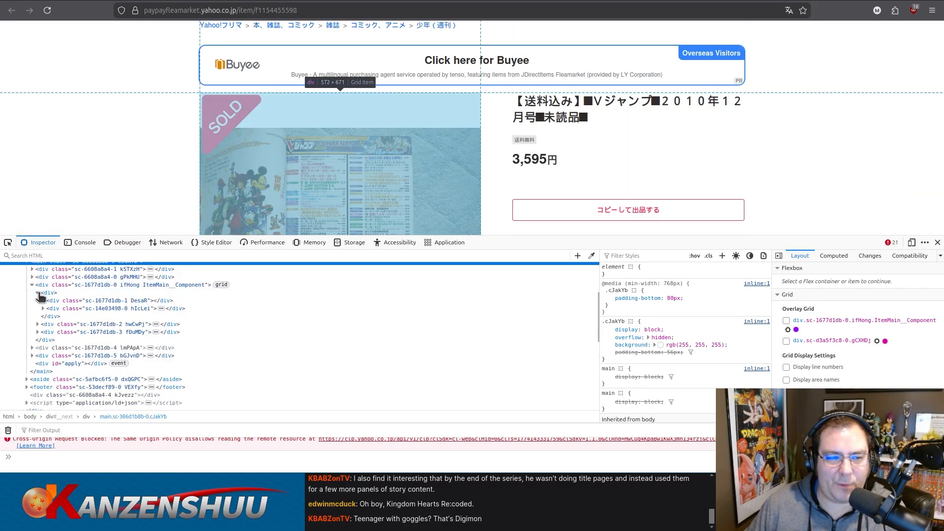
{"action": "left_click", "coordinate": [43, 309]}
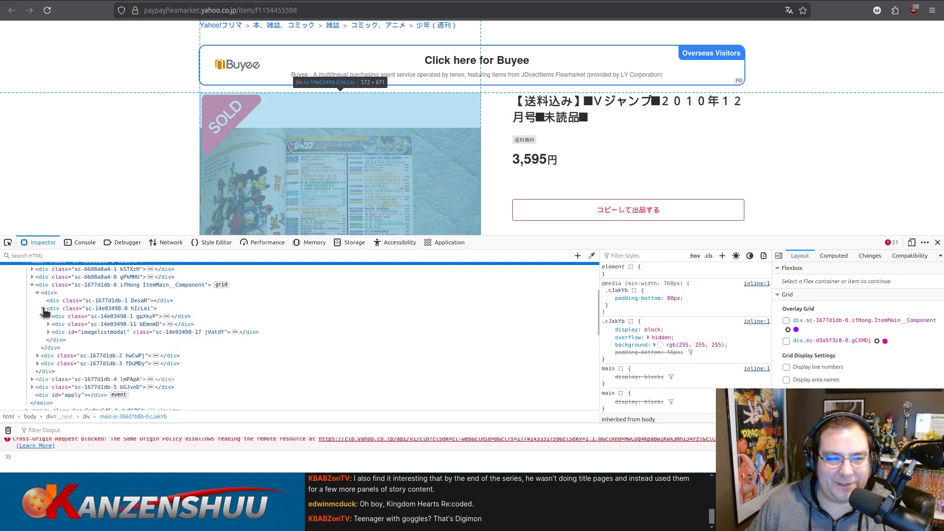
{"action": "left_click", "coordinate": [49, 316]}
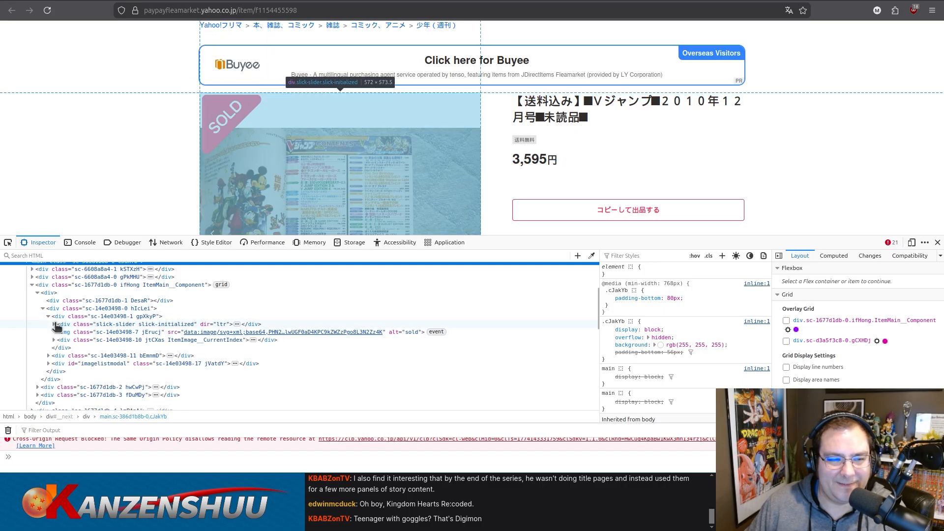
{"action": "left_click", "coordinate": [53, 324]}
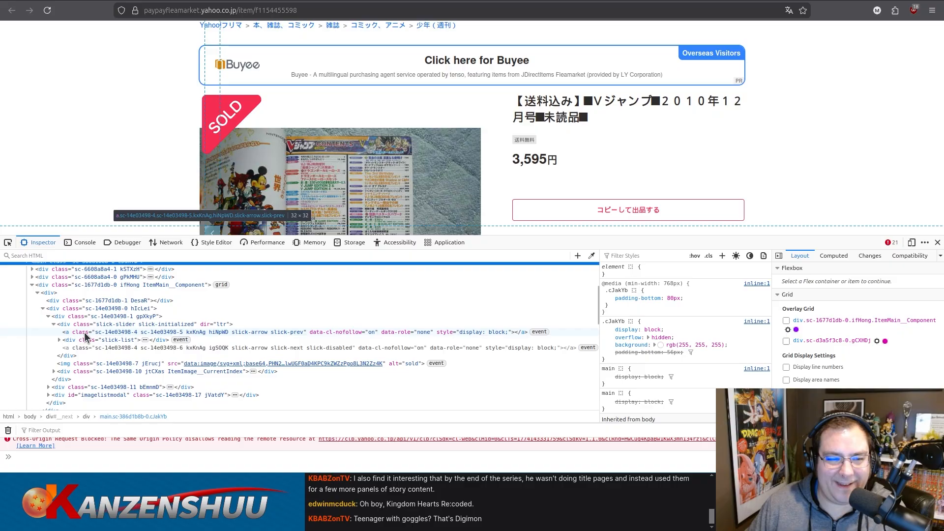
{"action": "left_click", "coordinate": [59, 340]}
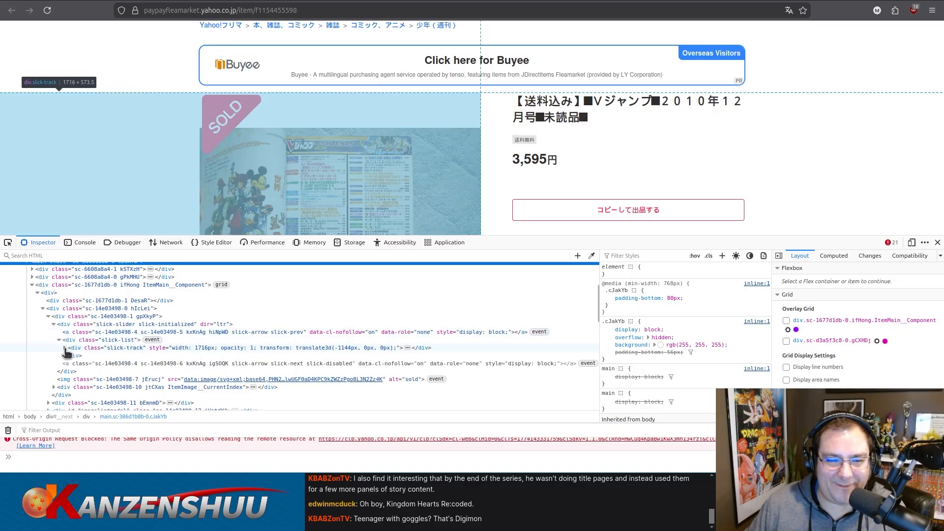
{"action": "left_click", "coordinate": [64, 348]}
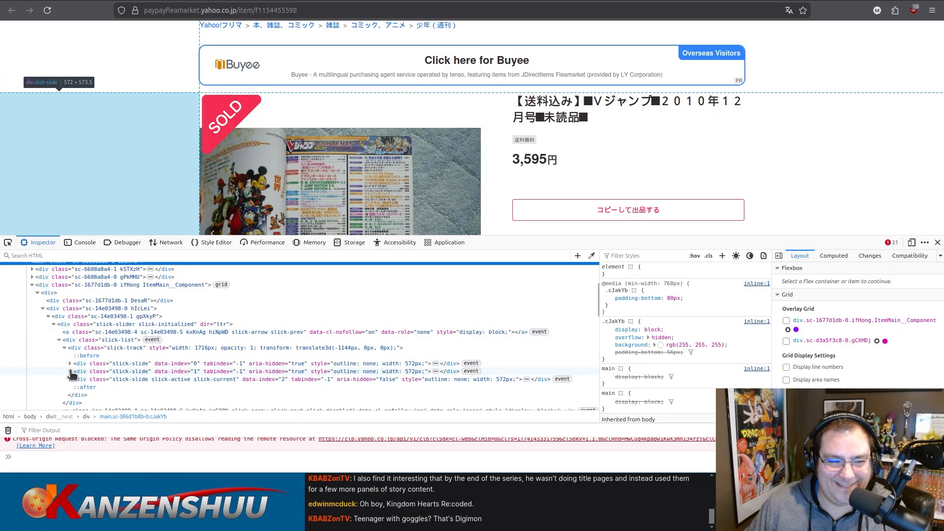
Find the active slide's image source in the markup, open that contents-page image on its own, and enlarge it to 200%.
{"action": "left_click", "coordinate": [70, 372]}
{"action": "left_click", "coordinate": [70, 372]}
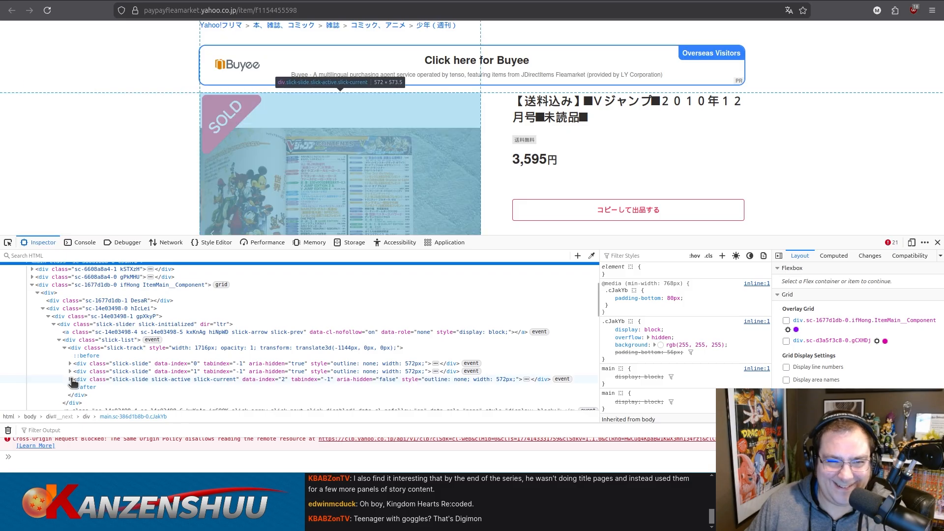
{"action": "left_click", "coordinate": [70, 380]}
{"action": "scroll", "coordinate": [73, 383], "scroll_direction": "down", "scroll_amount": 3}
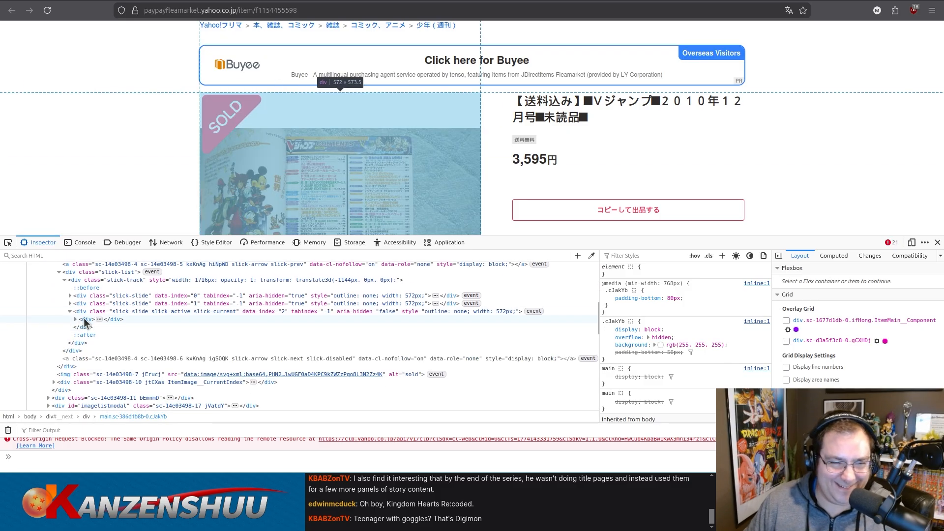
{"action": "left_click", "coordinate": [76, 319]}
{"action": "left_click", "coordinate": [79, 327]}
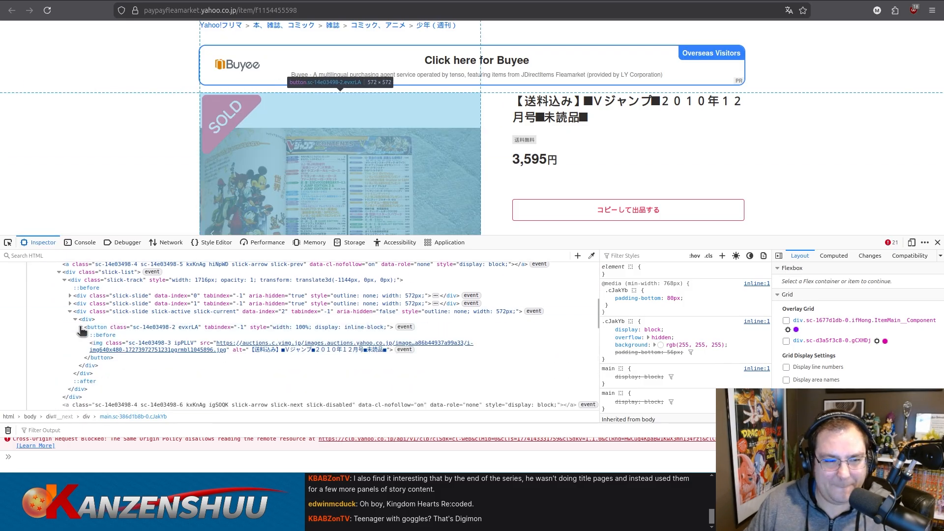
{"action": "left_click", "coordinate": [114, 350], "text": "ctrl"}
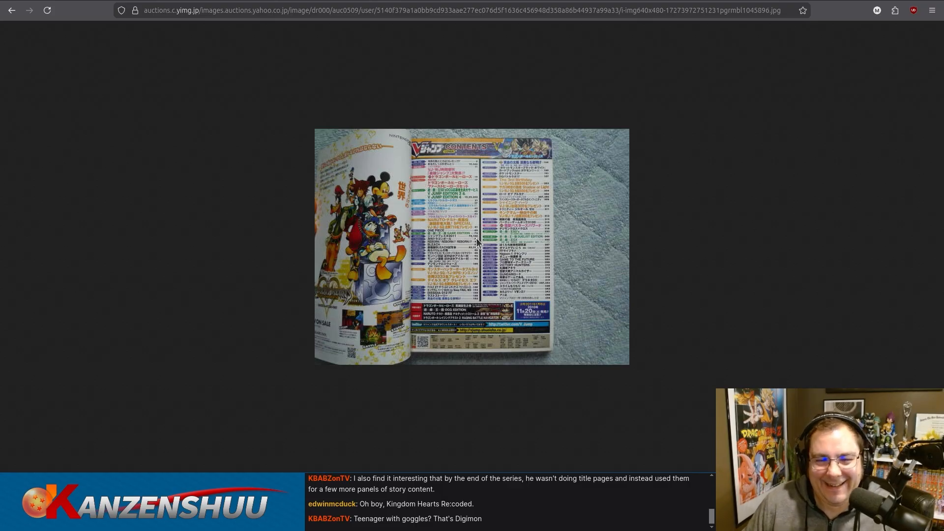
{"action": "scroll", "coordinate": [497, 251], "scroll_direction": "up", "scroll_amount": 6}
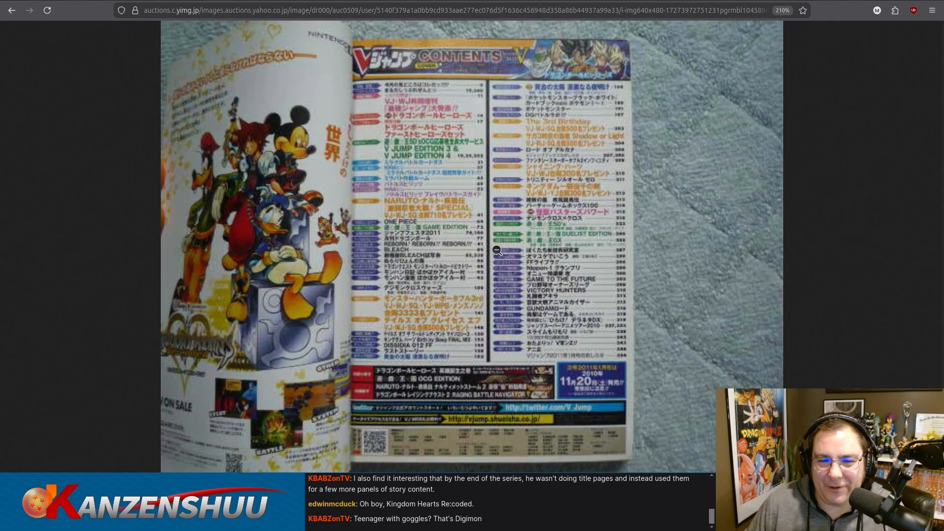
{"action": "scroll", "coordinate": [499, 247], "scroll_direction": "down", "scroll_amount": 2}
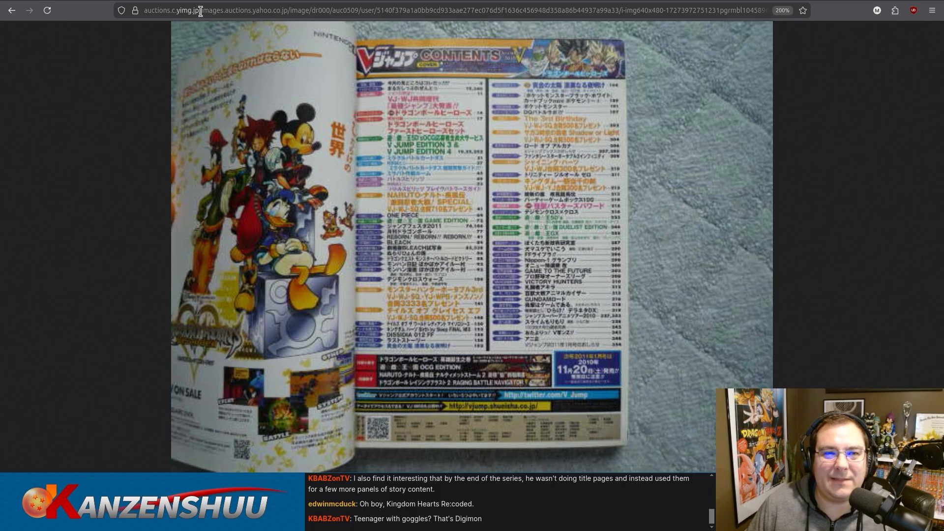
Remove One Piece, Yu-Gi-Oh and Digimon from the December 2010 row's cover entry in the wiki source, keeping only Dragon Ball.
{"action": "left_click", "coordinate": [126, 0]}
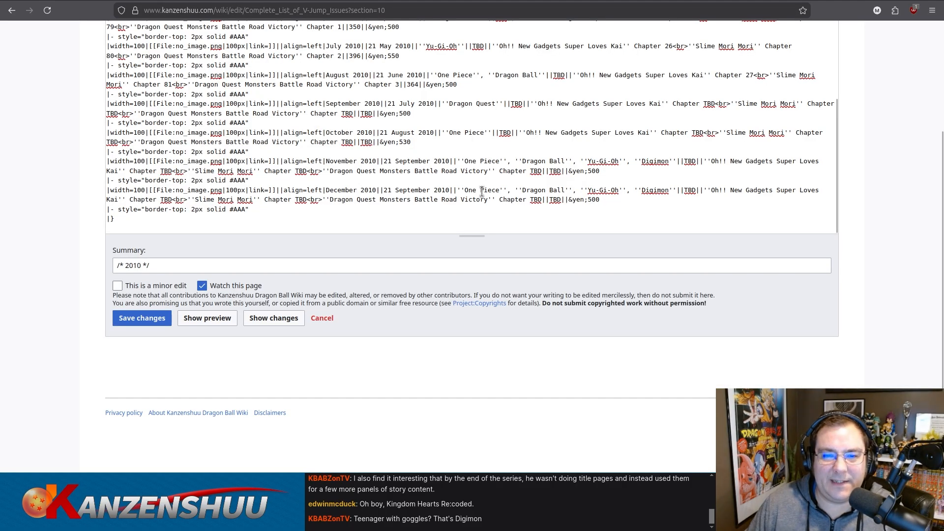
{"action": "left_click_drag", "start_coordinate": [486, 190], "coordinate": [621, 192]}
{"action": "key", "text": "BackSpace"}
{"action": "key", "text": "BackSpace"}
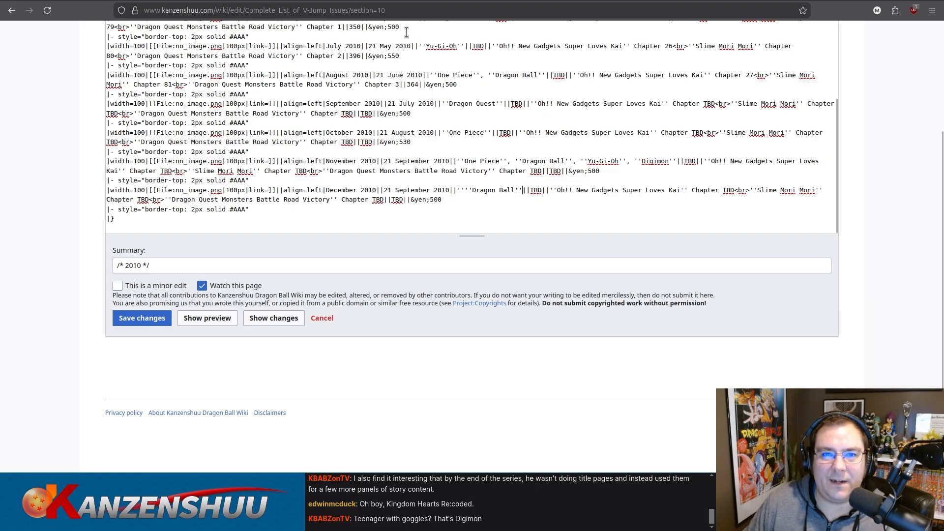
Check the December 2010 issue's Amazon cover image in the Google results, and read the enlarged contents page.
{"action": "key", "text": "ctrl+shift+Tab"}
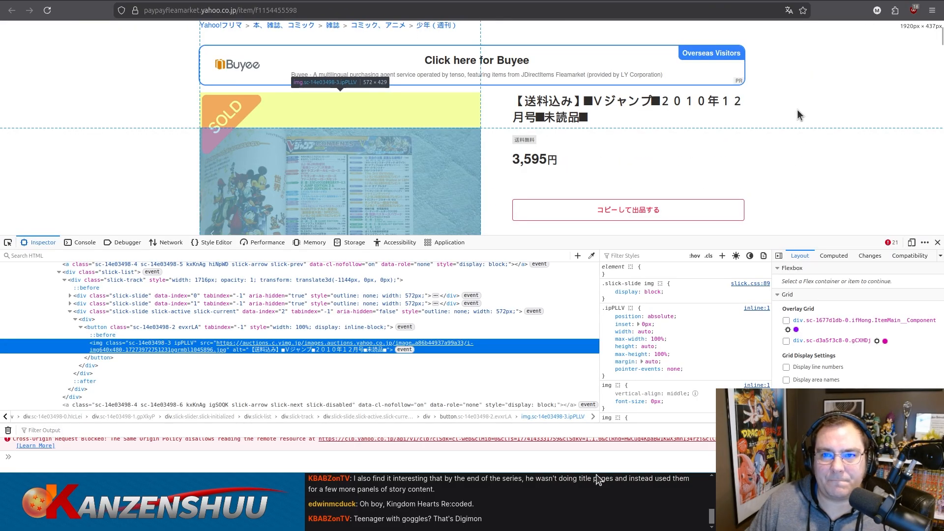
{"action": "key", "text": "ctrl+shift+Tab"}
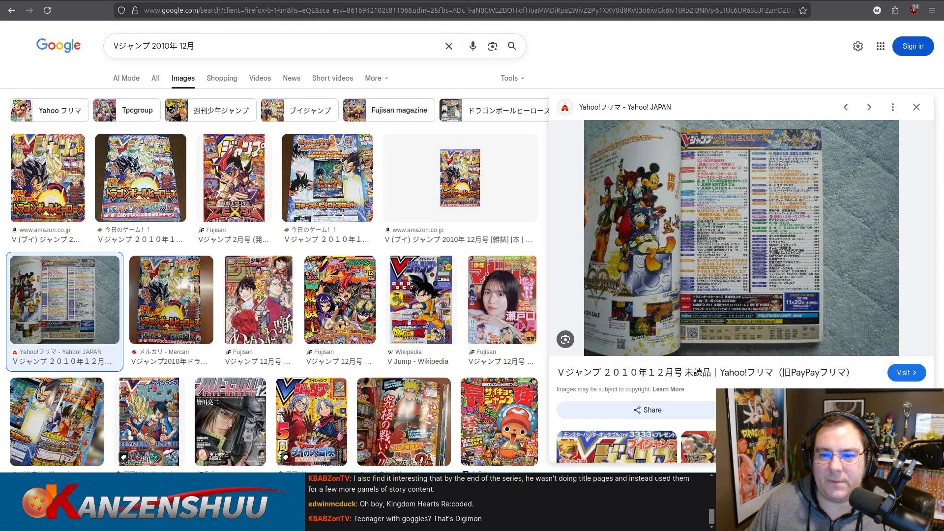
{"action": "left_click", "coordinate": [54, 172]}
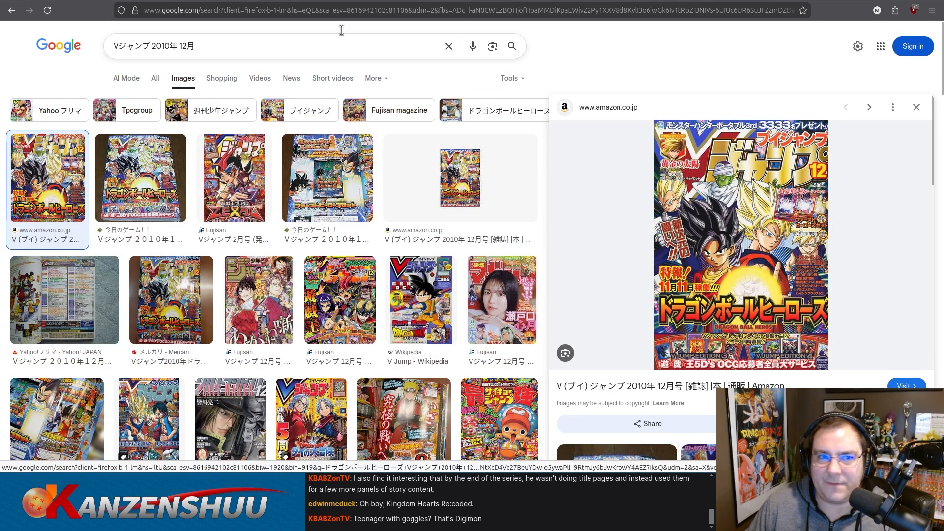
{"action": "key", "text": "ctrl+Tab"}
{"action": "key", "text": "ctrl+Tab"}
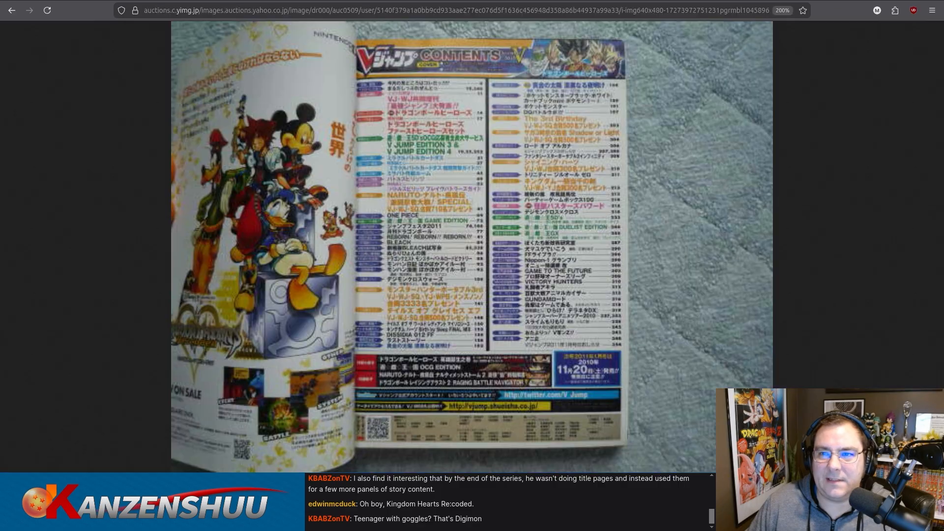
{"action": "key", "text": "ctrl+Tab"}
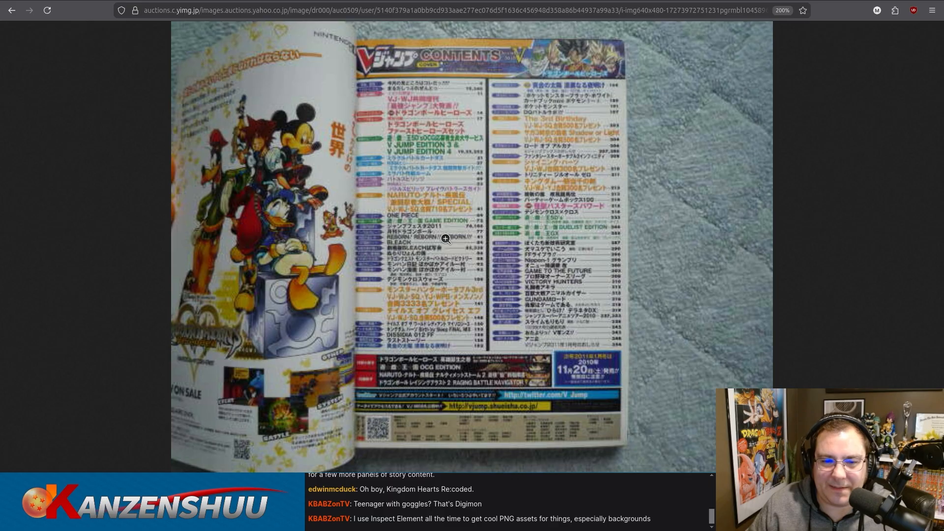
Delete the "Oh!! New Gadgets Super Loves Kai" and "Dragon Quest Monsters Battle Road Victory" chapter entries from the wiki's December 2010 row.
{"action": "left_click", "coordinate": [129, 1]}
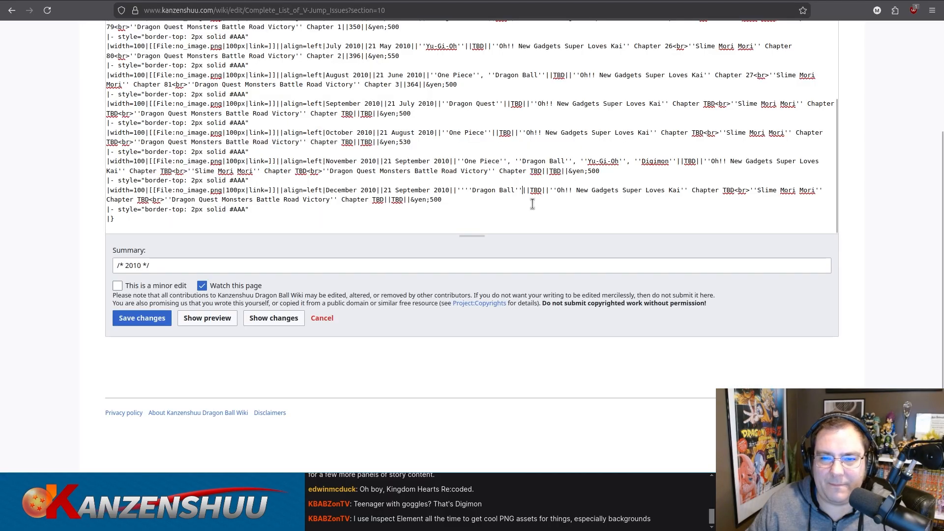
{"action": "left_click_drag", "start_coordinate": [550, 191], "coordinate": [745, 189]}
{"action": "key", "text": "BackSpace"}
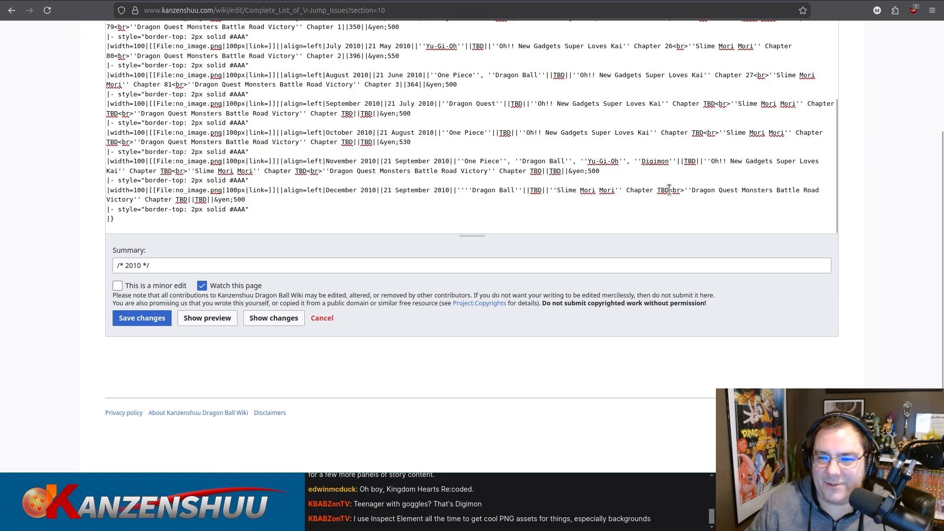
{"action": "left_click_drag", "start_coordinate": [669, 190], "coordinate": [187, 199]}
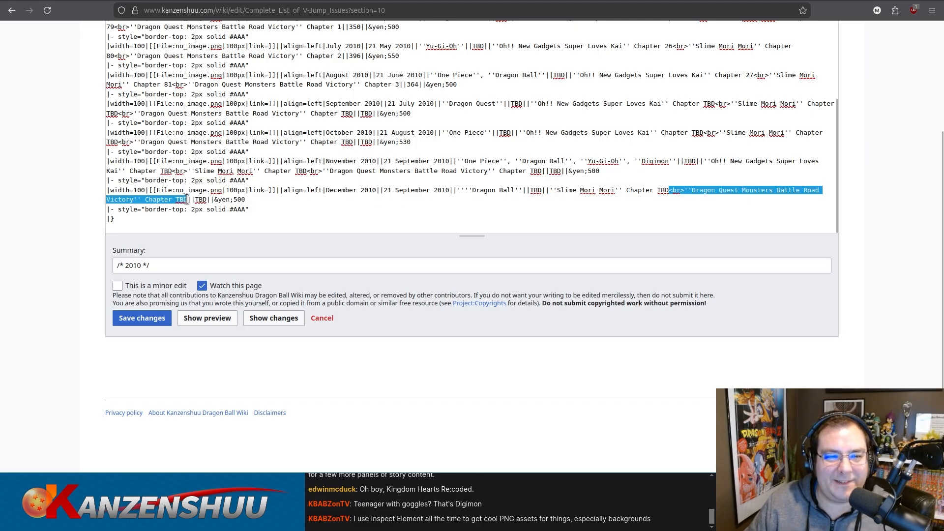
{"action": "key", "text": "BackSpace"}
Preview the 2010 section edit and check the rendered issue table down to the December row.
{"action": "key", "text": "ctrl+a"}
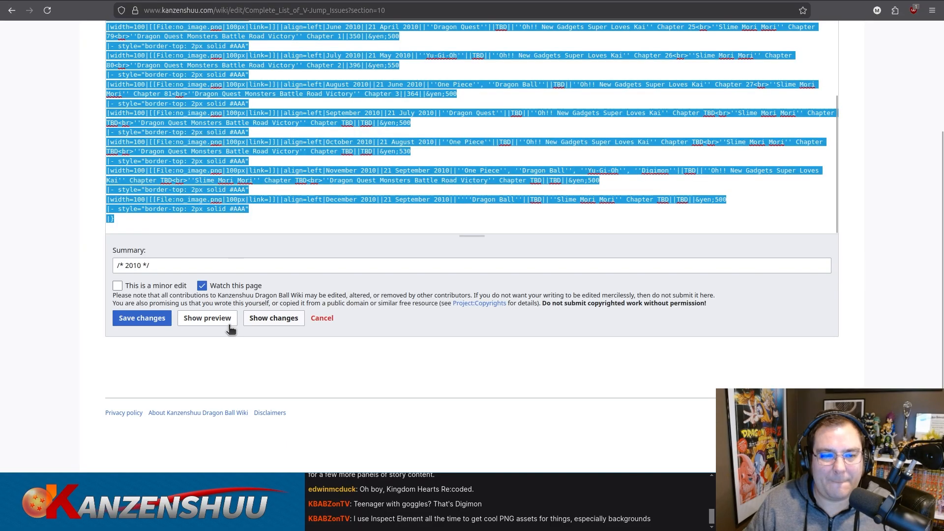
{"action": "left_click", "coordinate": [228, 328]}
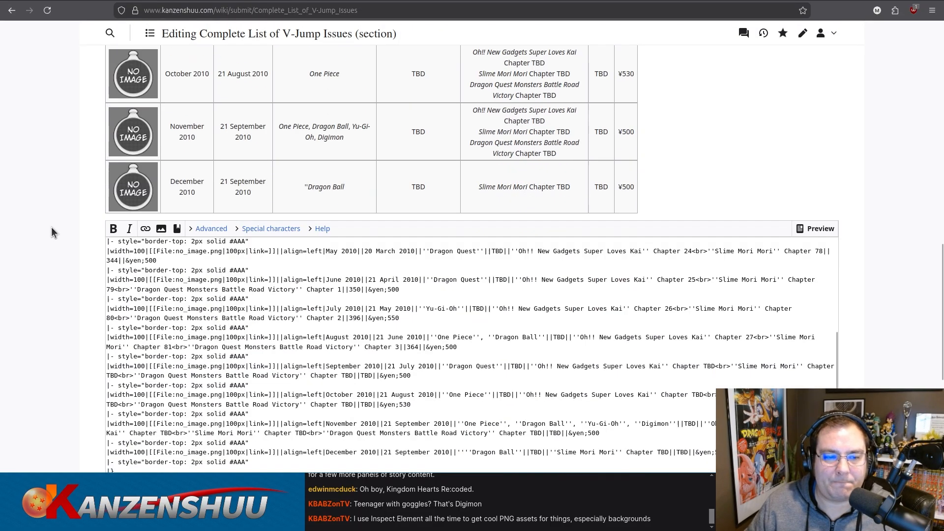
{"action": "scroll", "coordinate": [52, 233], "scroll_direction": "up", "scroll_amount": 4}
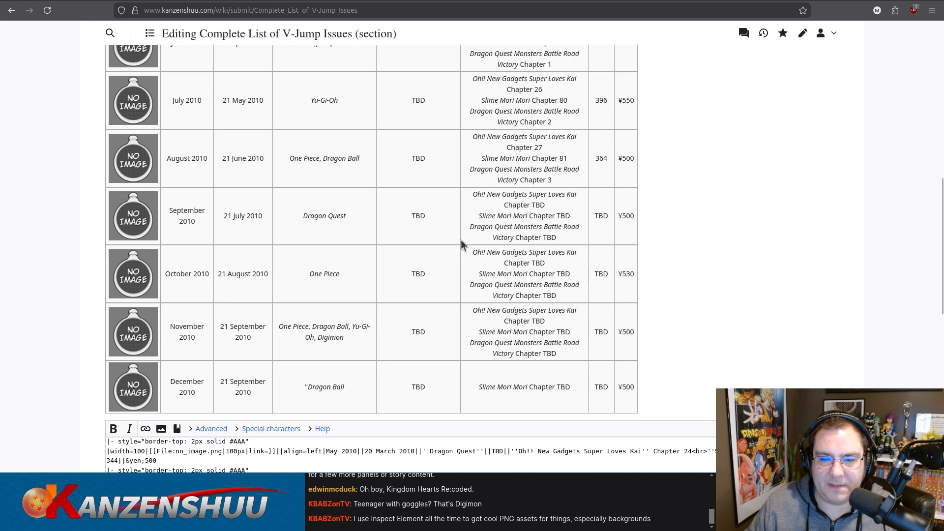
{"action": "scroll", "coordinate": [290, 339], "scroll_direction": "down", "scroll_amount": 1}
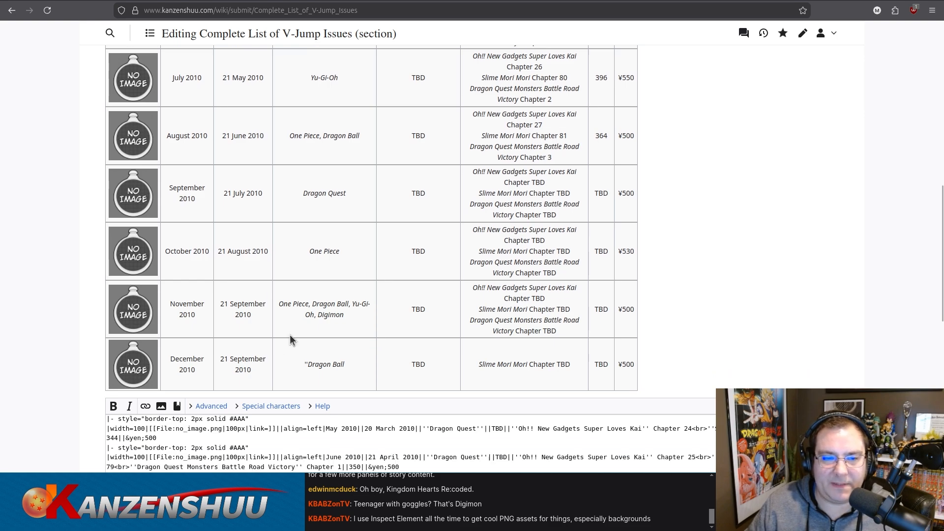
{"action": "scroll", "coordinate": [290, 335], "scroll_direction": "down", "scroll_amount": 6}
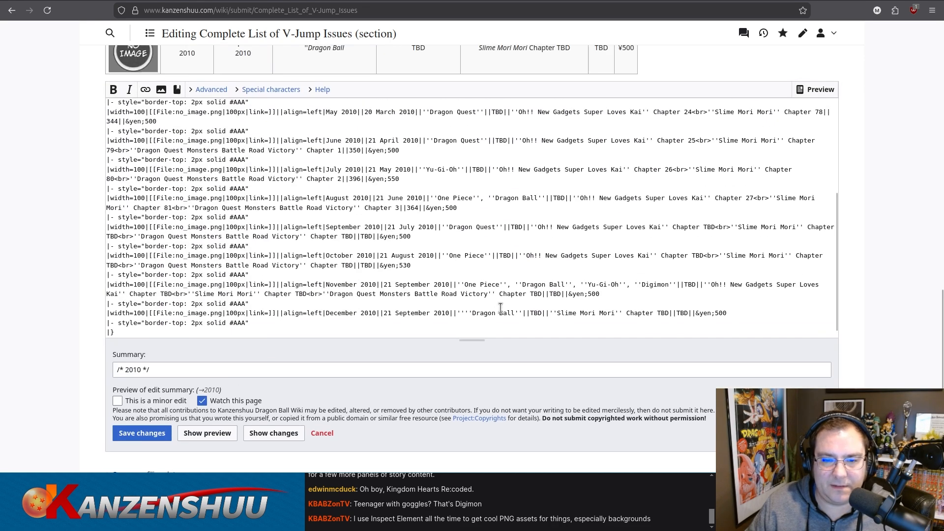
Remove the stray apostrophes before Dragon Ball in the December 2010 row, and save the section changes.
{"action": "left_click", "coordinate": [468, 314]}
{"action": "key", "text": "BackSpace"}
{"action": "left_click", "coordinate": [360, 244]}
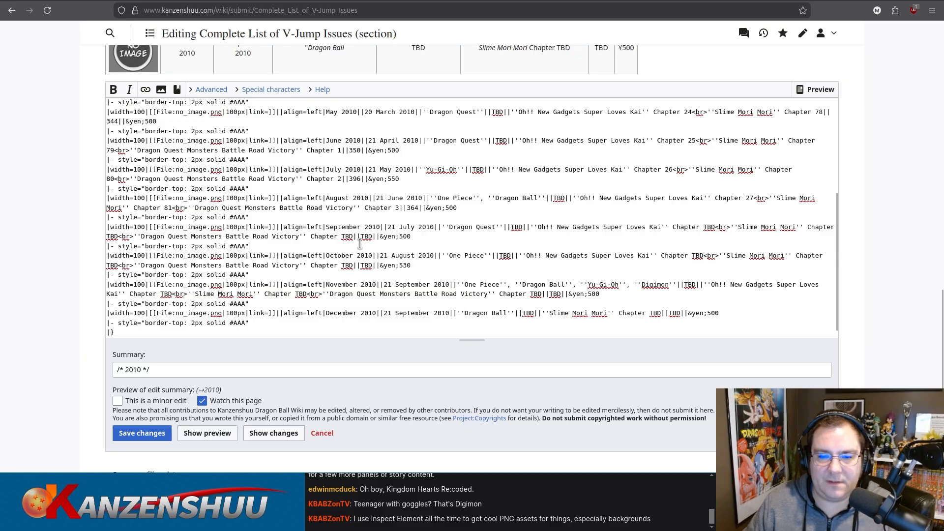
{"action": "key", "text": "ctrl+a"}
{"action": "left_click", "coordinate": [142, 433]}
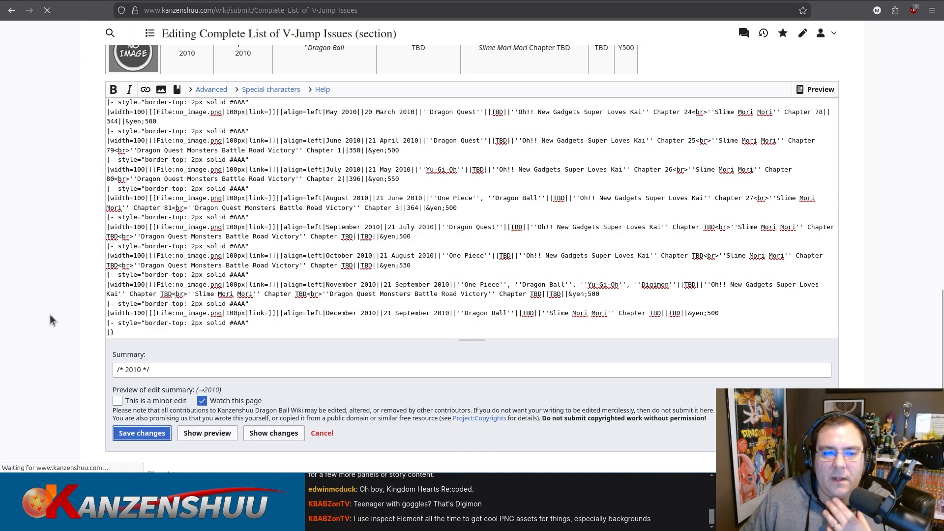
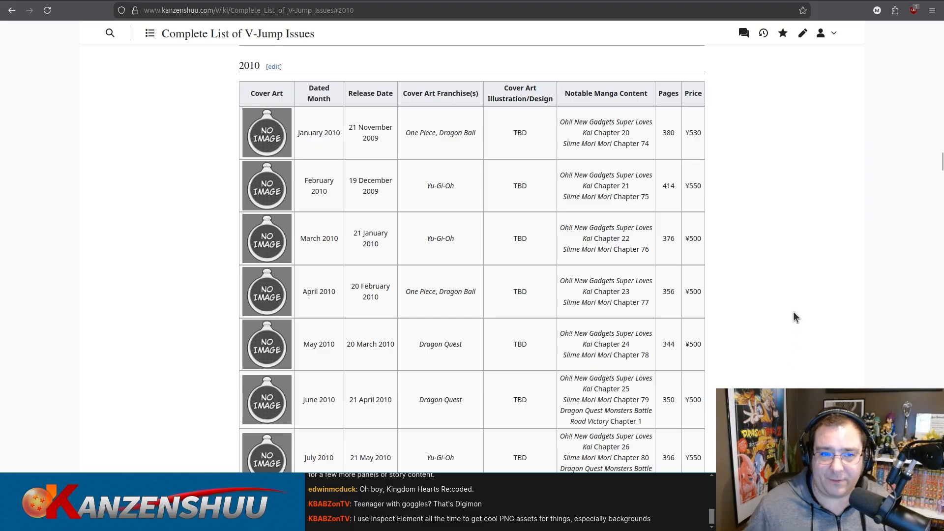
Review the saved 2010 issue table from January through December and the single 2011 row below it.
{"action": "scroll", "coordinate": [793, 311], "scroll_direction": "up", "scroll_amount": 3}
{"action": "scroll", "coordinate": [791, 312], "scroll_direction": "down", "scroll_amount": 5}
{"action": "scroll", "coordinate": [790, 314], "scroll_direction": "down", "scroll_amount": 10}
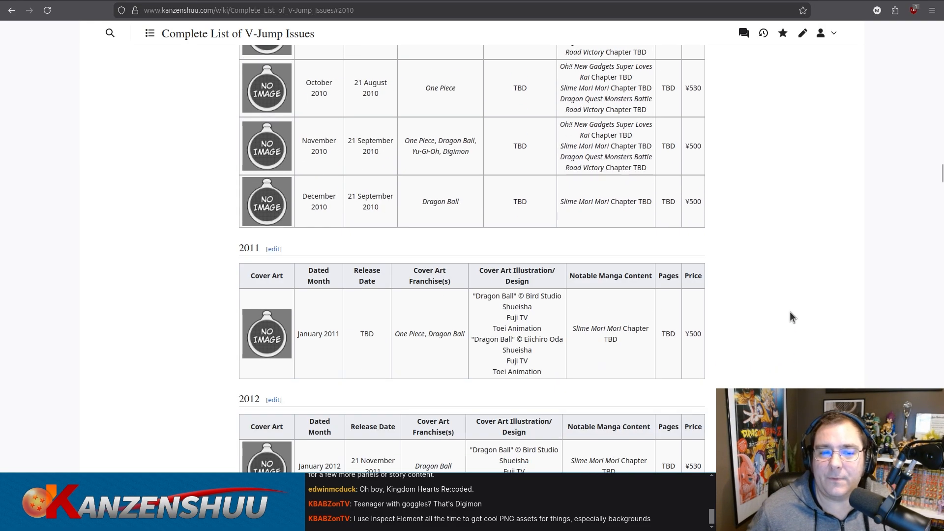
{"action": "scroll", "coordinate": [790, 312], "scroll_direction": "up", "scroll_amount": 4}
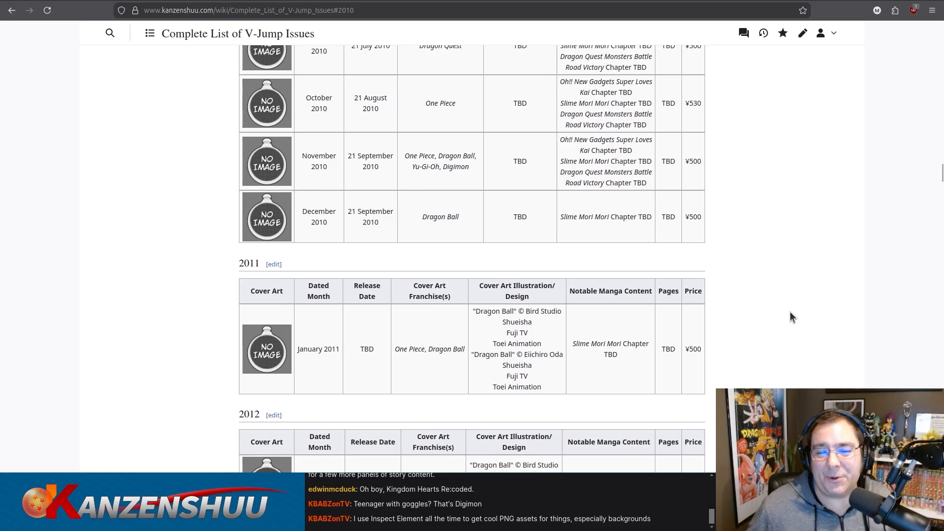
{"action": "scroll", "coordinate": [788, 311], "scroll_direction": "up", "scroll_amount": 2}
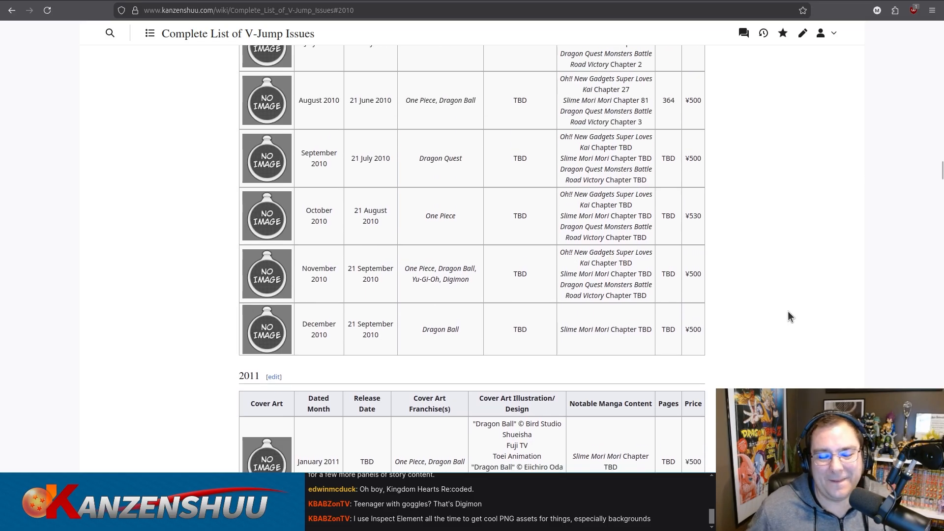
{"action": "scroll", "coordinate": [788, 311], "scroll_direction": "down", "scroll_amount": 4}
{"action": "scroll", "coordinate": [789, 311], "scroll_direction": "up", "scroll_amount": 2}
{"action": "scroll", "coordinate": [788, 312], "scroll_direction": "up", "scroll_amount": 5}
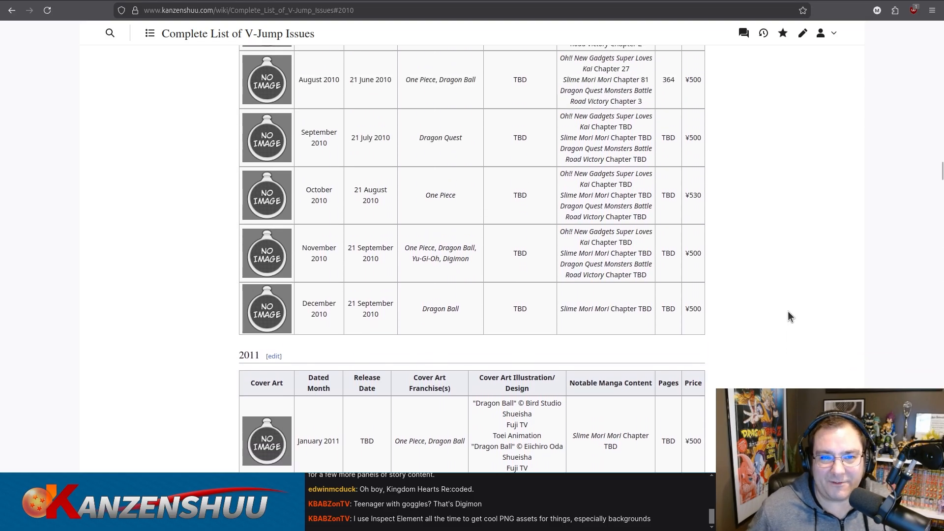
{"action": "scroll", "coordinate": [793, 312], "scroll_direction": "down", "scroll_amount": 8}
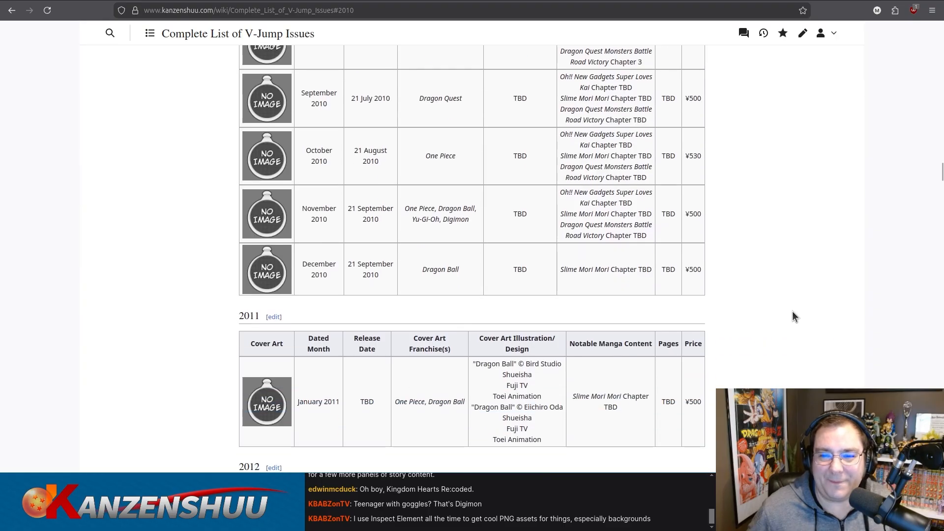
Look over the 2012 and 2013 issue tables down to the start of 2014 for missing details.
{"action": "scroll", "coordinate": [793, 309], "scroll_direction": "down", "scroll_amount": 3}
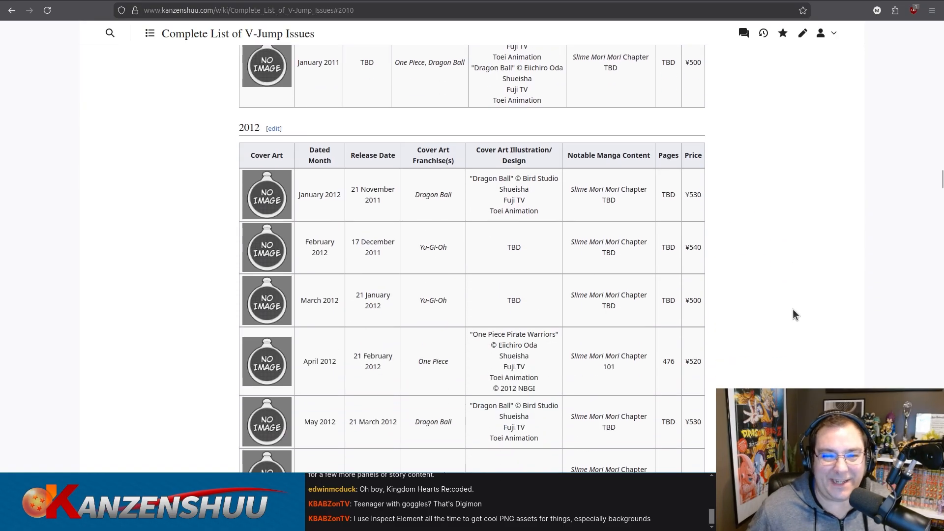
{"action": "scroll", "coordinate": [793, 309], "scroll_direction": "down", "scroll_amount": 5}
{"action": "scroll", "coordinate": [793, 309], "scroll_direction": "down", "scroll_amount": 5}
{"action": "scroll", "coordinate": [792, 309], "scroll_direction": "up", "scroll_amount": 1}
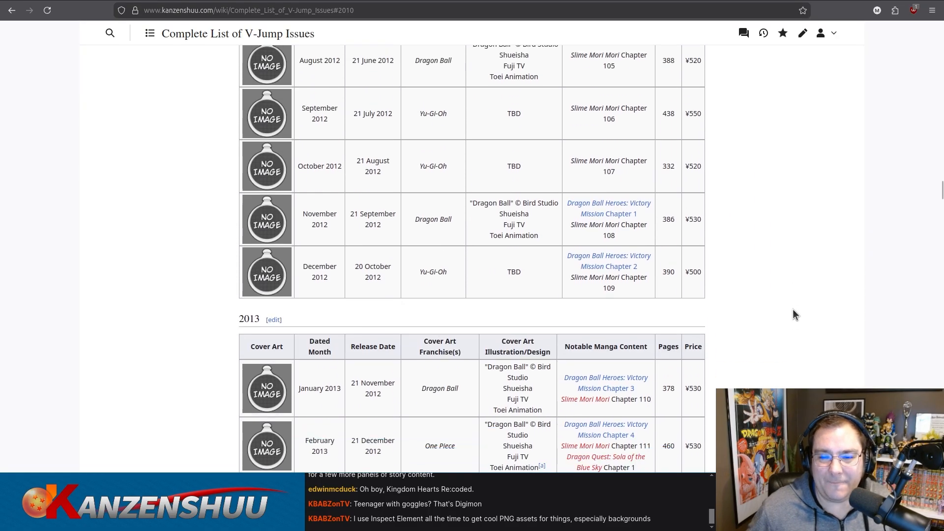
{"action": "scroll", "coordinate": [793, 308], "scroll_direction": "down", "scroll_amount": 5}
{"action": "scroll", "coordinate": [794, 310], "scroll_direction": "down", "scroll_amount": 10}
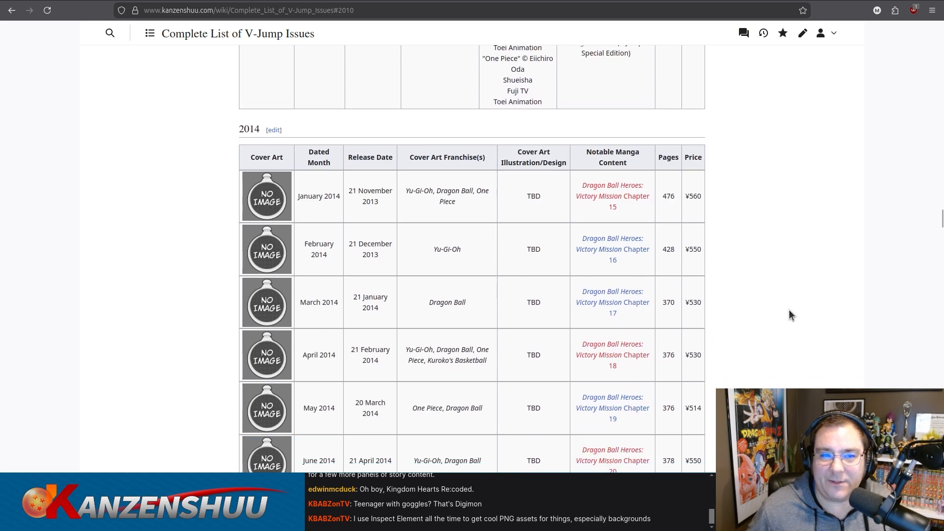
{"action": "scroll", "coordinate": [782, 301], "scroll_direction": "down", "scroll_amount": 2}
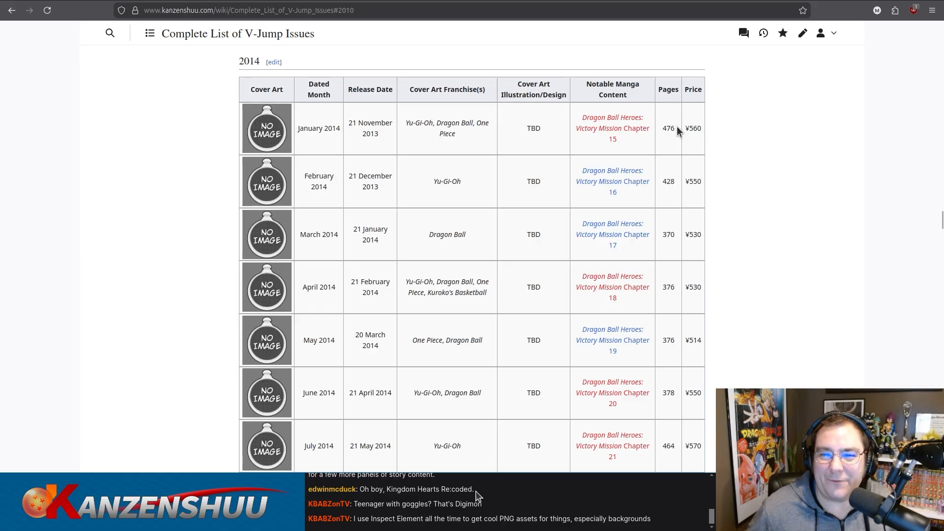
Examine the 2014 issue table's chapter links, page counts and prices, and glance at the early 2015 rows.
{"action": "scroll", "coordinate": [873, 225], "scroll_direction": "up", "scroll_amount": 6}
{"action": "scroll", "coordinate": [853, 219], "scroll_direction": "down", "scroll_amount": 6}
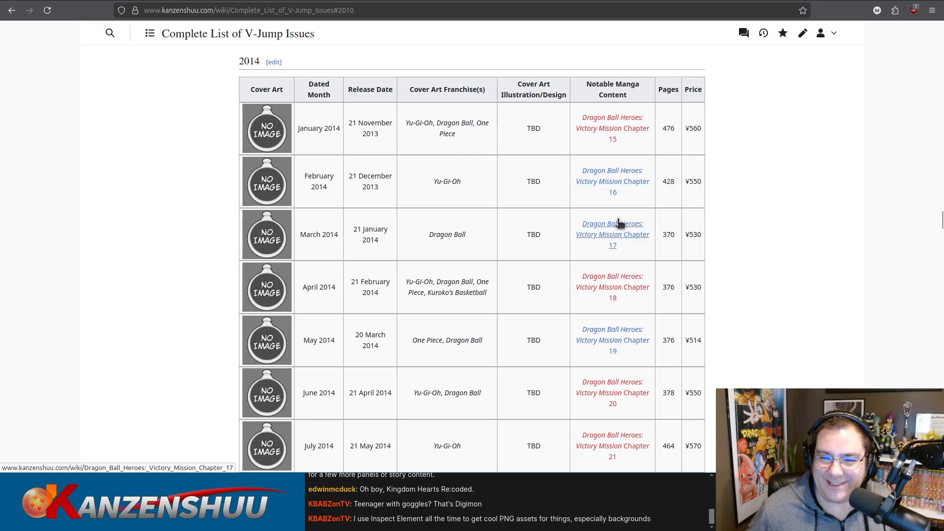
{"action": "scroll", "coordinate": [618, 228], "scroll_direction": "down", "scroll_amount": 2}
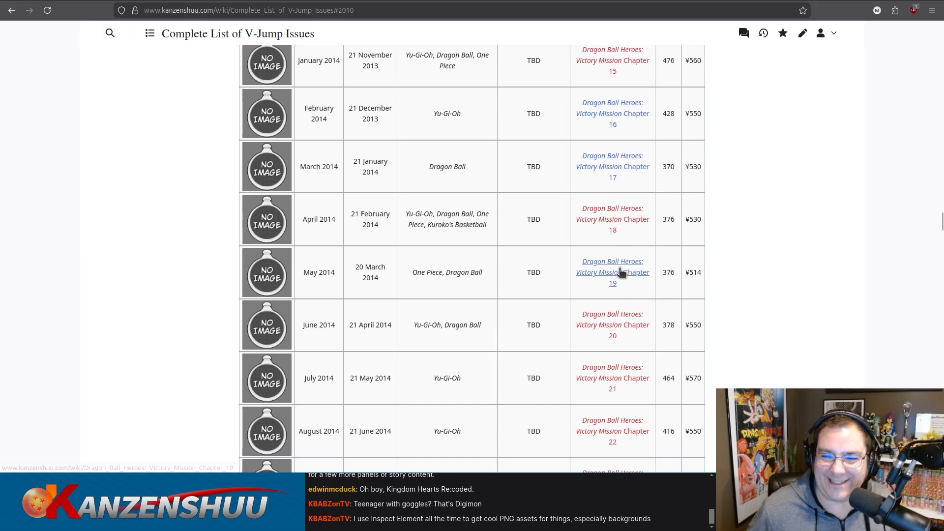
{"action": "scroll", "coordinate": [622, 269], "scroll_direction": "down", "scroll_amount": 2}
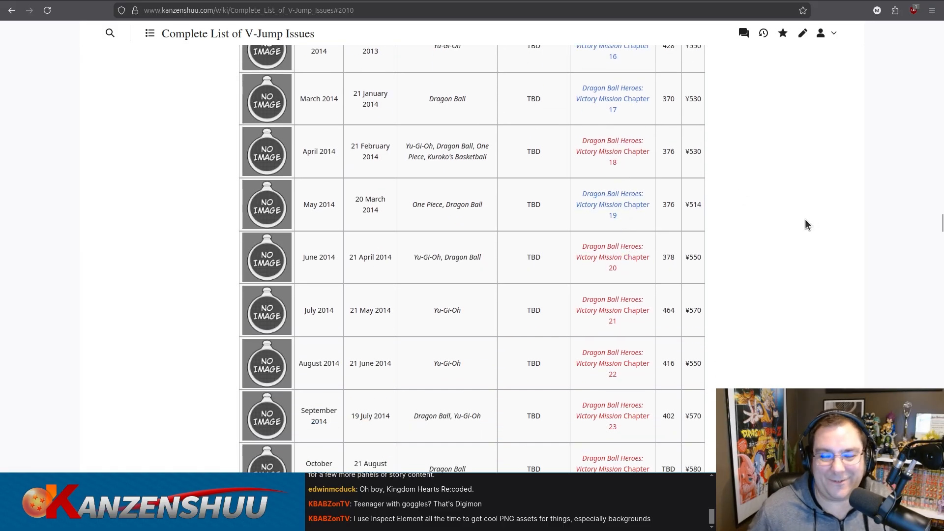
{"action": "scroll", "coordinate": [807, 226], "scroll_direction": "down", "scroll_amount": 4}
{"action": "scroll", "coordinate": [807, 225], "scroll_direction": "down", "scroll_amount": 10}
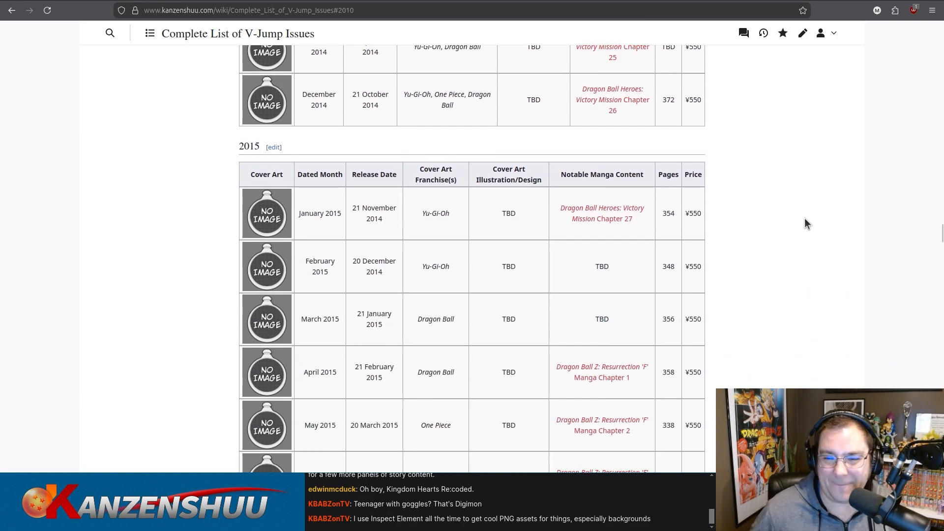
{"action": "scroll", "coordinate": [806, 219], "scroll_direction": "up", "scroll_amount": 6}
{"action": "scroll", "coordinate": [805, 219], "scroll_direction": "up", "scroll_amount": 11}
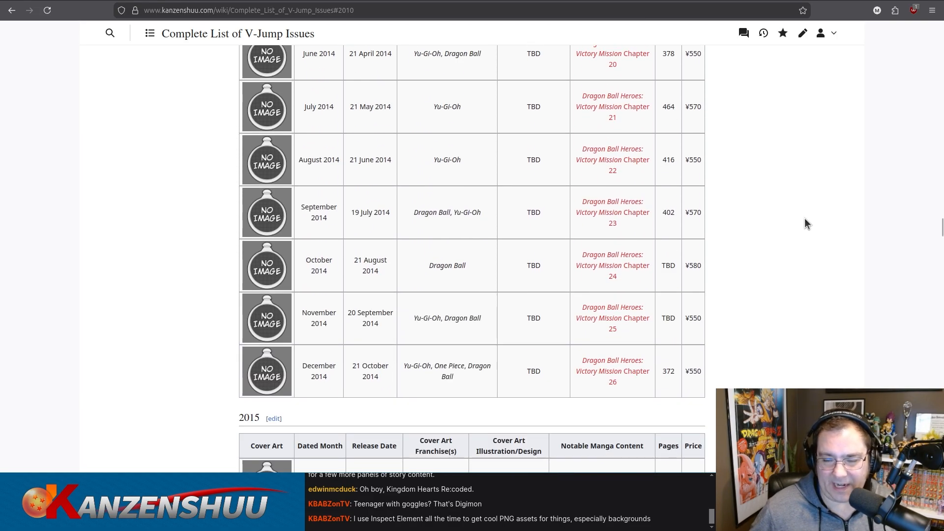
{"action": "scroll", "coordinate": [805, 224], "scroll_direction": "up", "scroll_amount": 2}
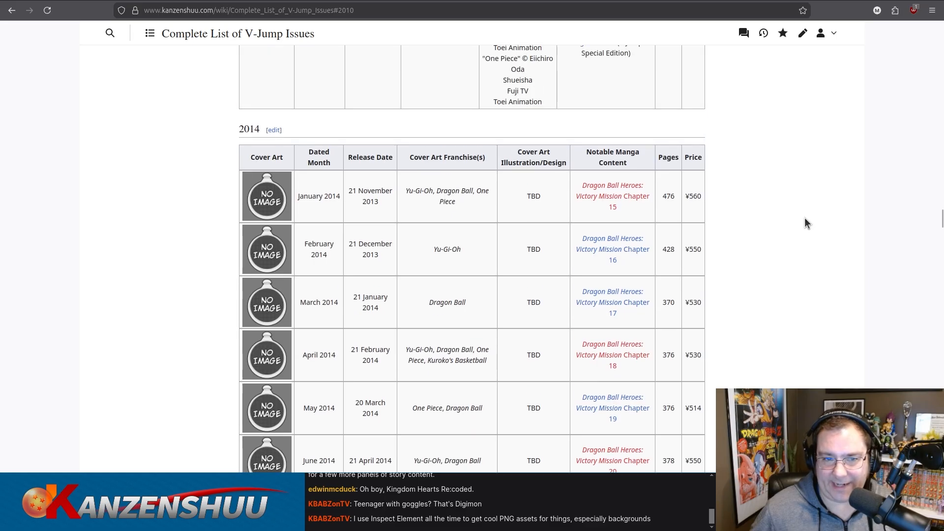
{"action": "scroll", "coordinate": [781, 217], "scroll_direction": "down", "scroll_amount": 2}
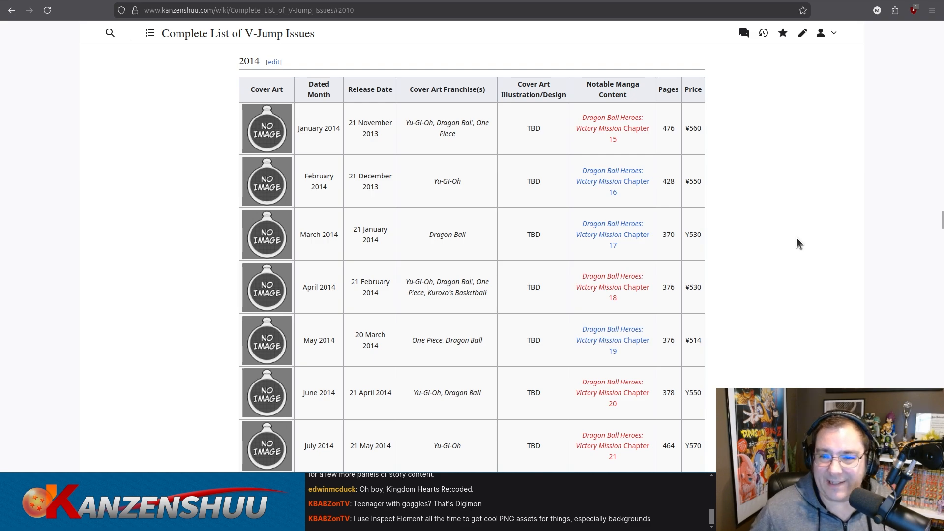
{"action": "scroll", "coordinate": [795, 237], "scroll_direction": "down", "scroll_amount": 3}
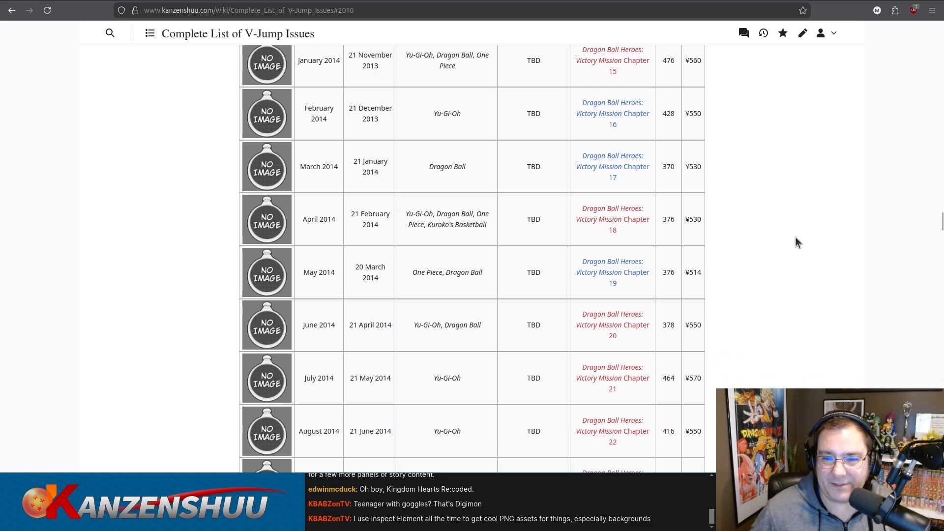
{"action": "scroll", "coordinate": [795, 238], "scroll_direction": "up", "scroll_amount": 5}
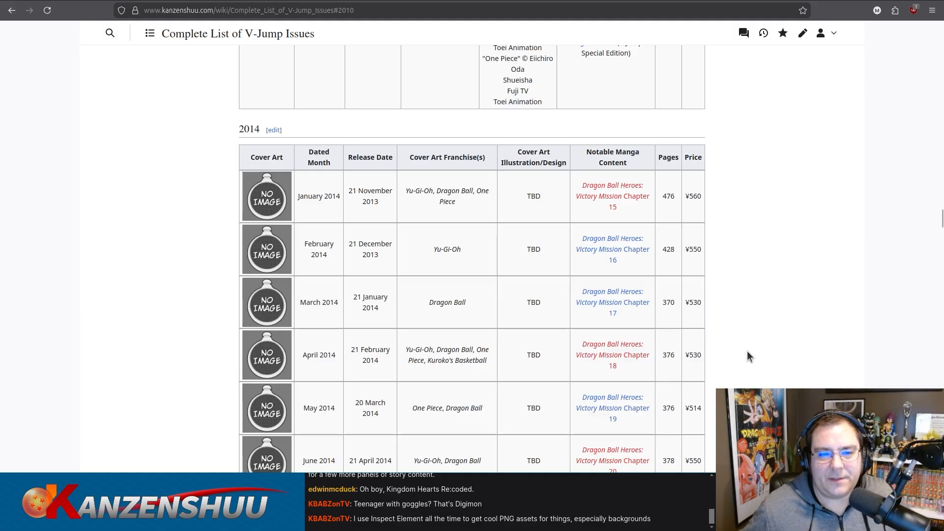
Go back through the 2013 and 2012 issue tables and compare their manga content, page and cover art entries.
{"action": "scroll", "coordinate": [736, 320], "scroll_direction": "down", "scroll_amount": 1}
{"action": "scroll", "coordinate": [737, 321], "scroll_direction": "down", "scroll_amount": 5}
{"action": "scroll", "coordinate": [739, 321], "scroll_direction": "up", "scroll_amount": 6}
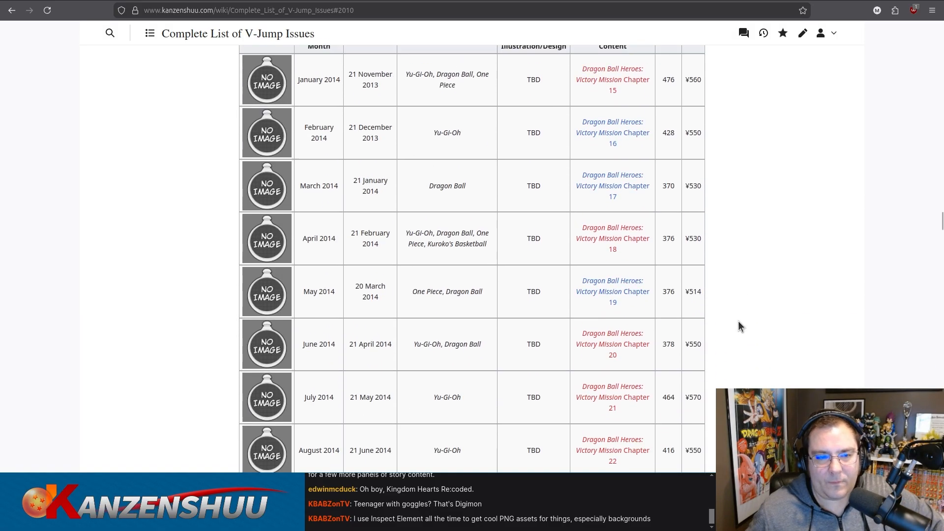
{"action": "scroll", "coordinate": [739, 321], "scroll_direction": "up", "scroll_amount": 15}
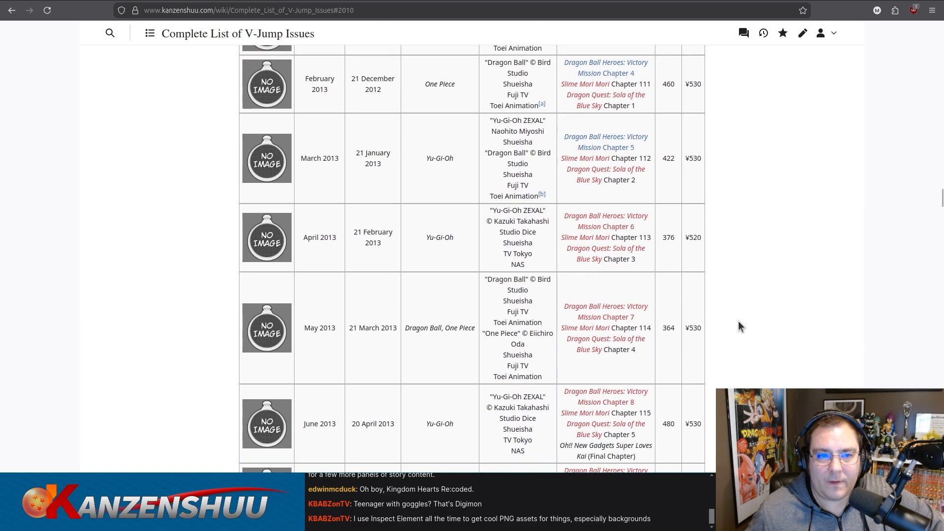
{"action": "scroll", "coordinate": [739, 323], "scroll_direction": "up", "scroll_amount": 4}
{"action": "scroll", "coordinate": [739, 322], "scroll_direction": "down", "scroll_amount": 4}
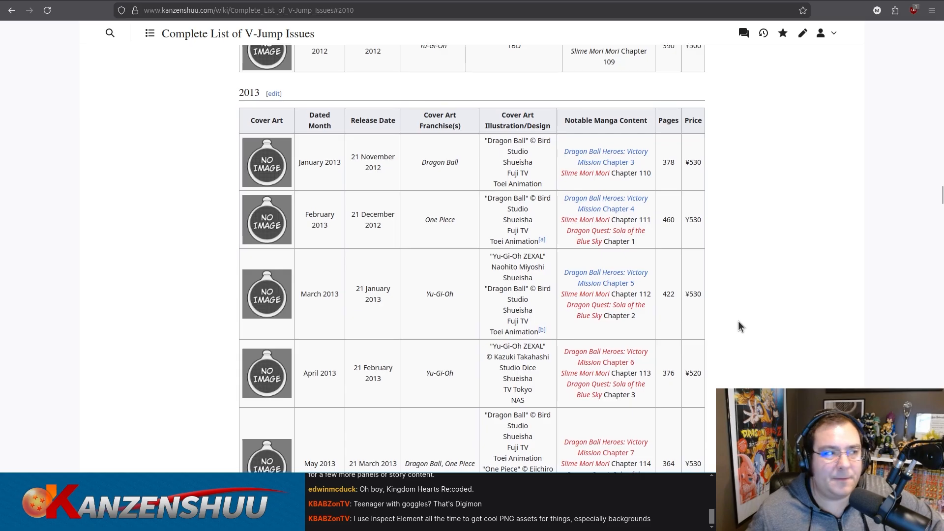
{"action": "scroll", "coordinate": [738, 322], "scroll_direction": "up", "scroll_amount": 2}
{"action": "scroll", "coordinate": [739, 320], "scroll_direction": "up", "scroll_amount": 9}
{"action": "scroll", "coordinate": [739, 321], "scroll_direction": "down", "scroll_amount": 4}
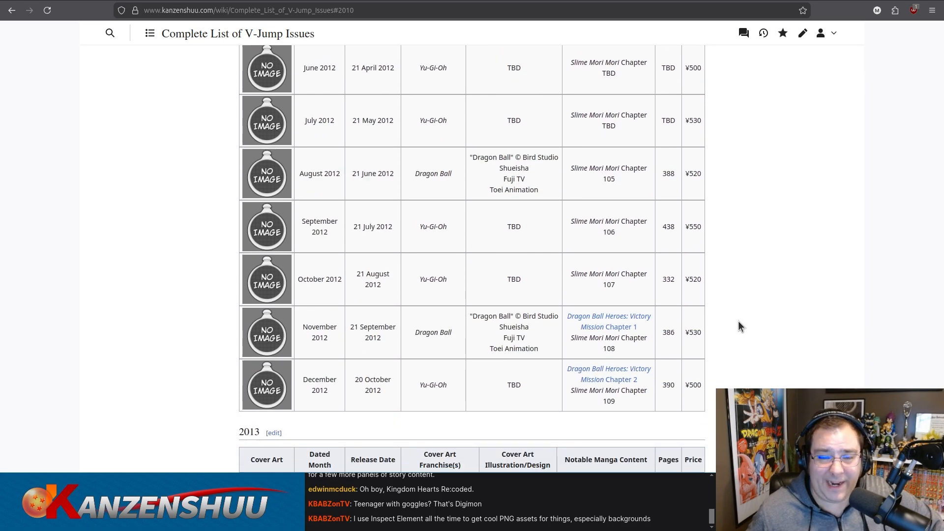
{"action": "scroll", "coordinate": [778, 259], "scroll_direction": "down", "scroll_amount": 20}
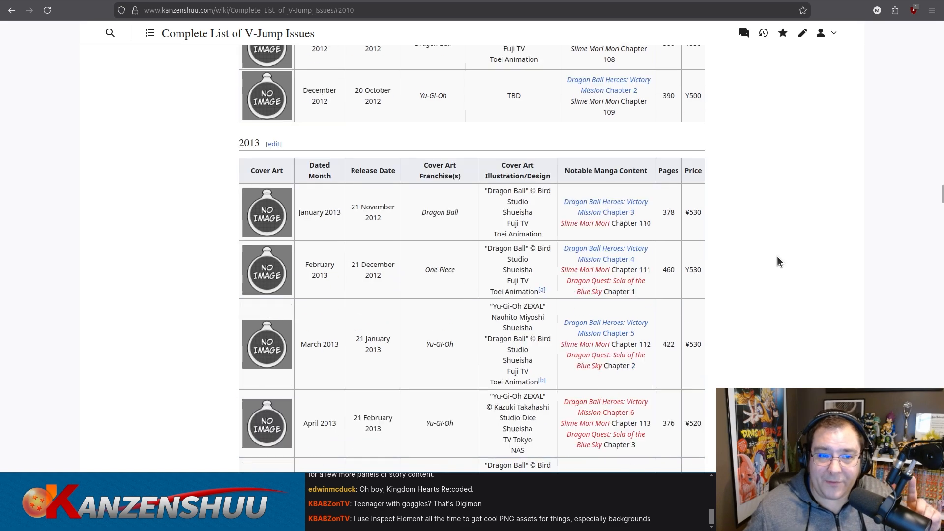
Skim the issue tables from 2016 through 2026, checking cover art, manga content and page entries.
{"action": "scroll", "coordinate": [778, 259], "scroll_direction": "down", "scroll_amount": 20}
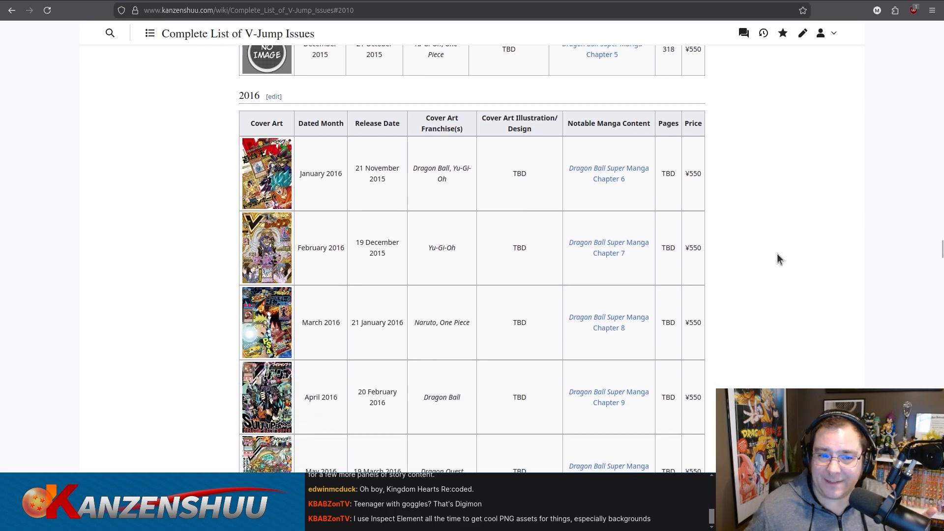
{"action": "scroll", "coordinate": [777, 255], "scroll_direction": "down", "scroll_amount": 20}
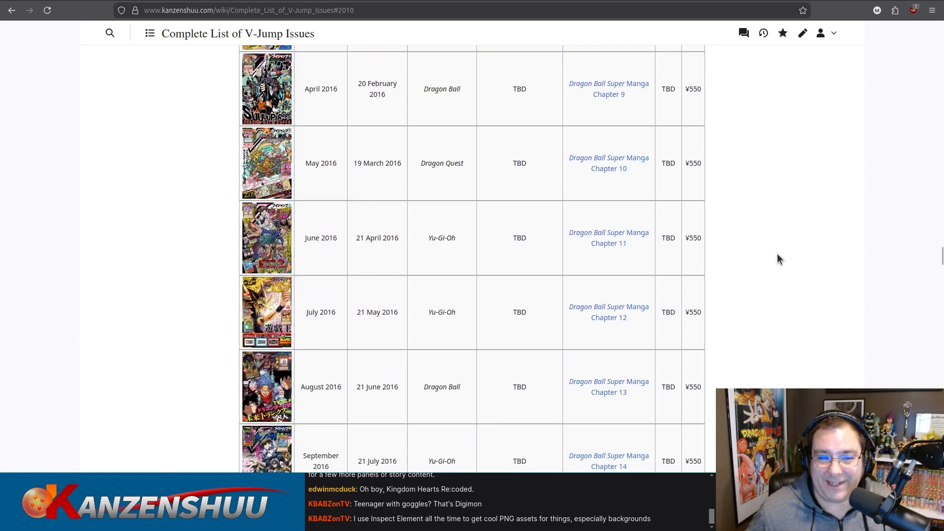
{"action": "scroll", "coordinate": [777, 259], "scroll_direction": "down", "scroll_amount": 20}
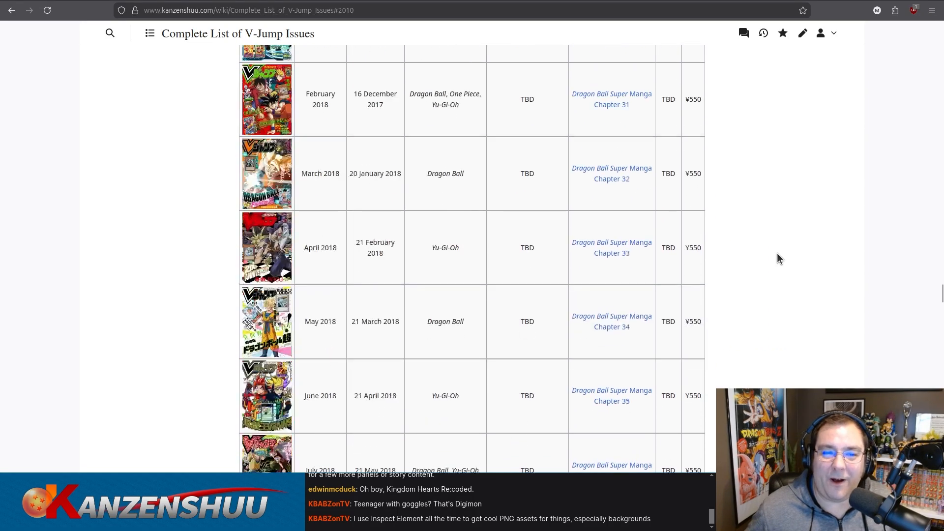
{"action": "scroll", "coordinate": [779, 258], "scroll_direction": "down", "scroll_amount": 20}
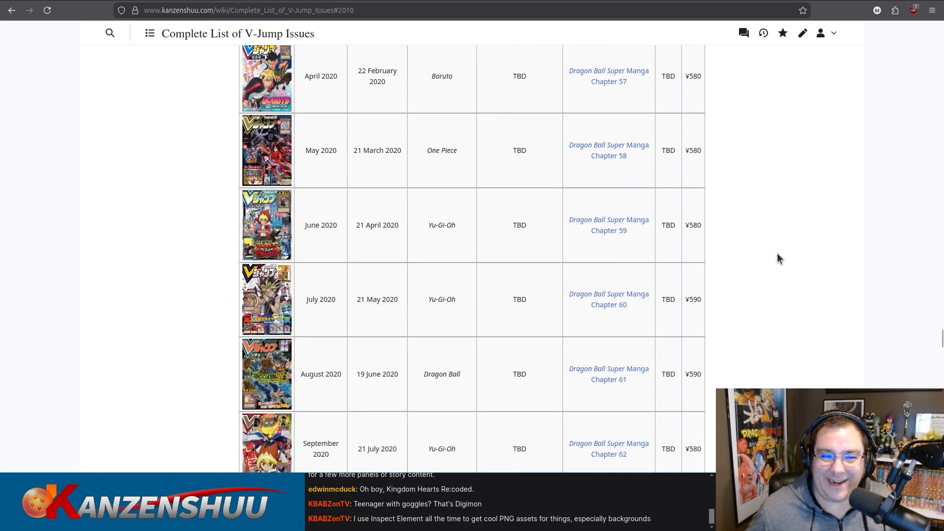
{"action": "scroll", "coordinate": [778, 258], "scroll_direction": "down", "scroll_amount": 20}
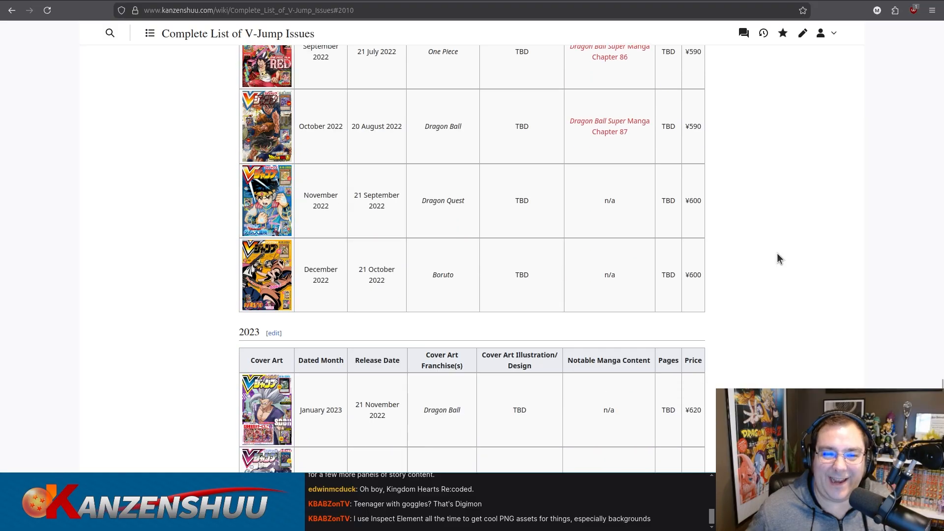
{"action": "scroll", "coordinate": [777, 258], "scroll_direction": "down", "scroll_amount": 20}
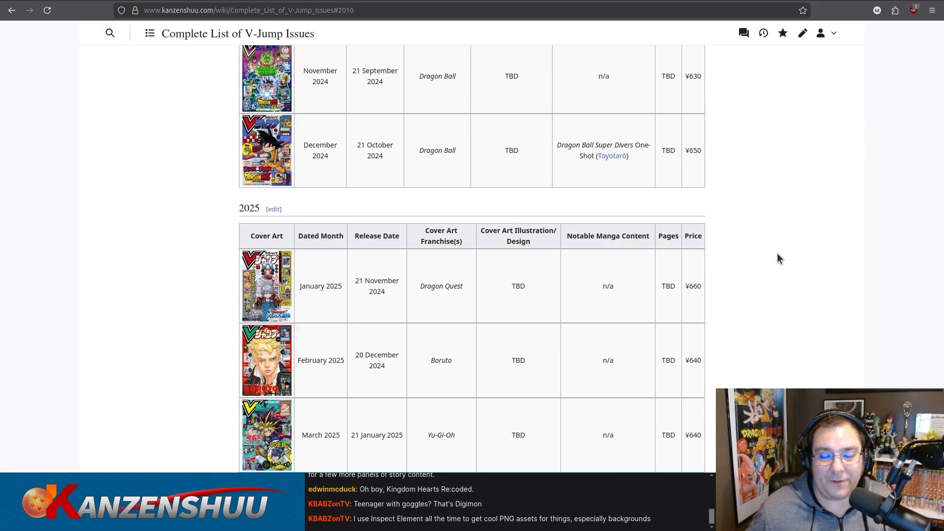
{"action": "scroll", "coordinate": [777, 253], "scroll_direction": "down", "scroll_amount": 10}
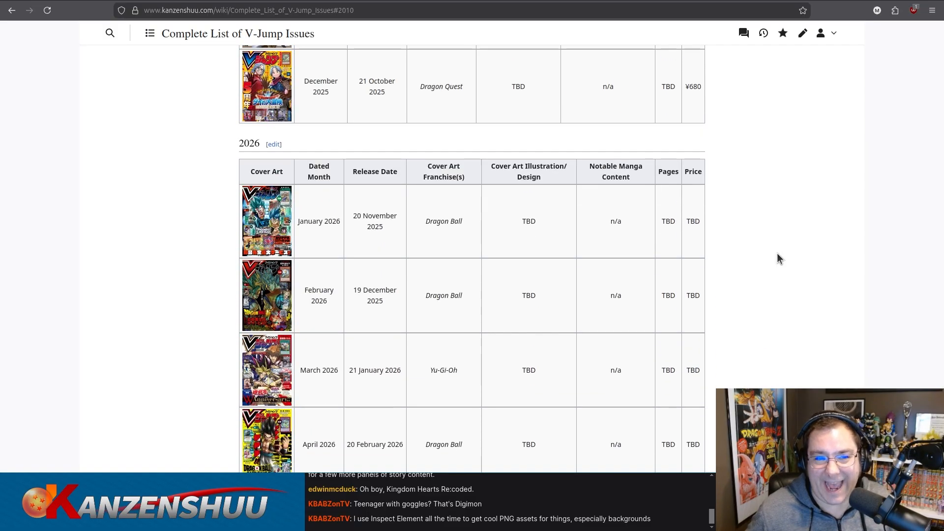
Review the 2026 issue table, and check the 2025 rows from December back to May.
{"action": "scroll", "coordinate": [777, 253], "scroll_direction": "up", "scroll_amount": 3}
{"action": "scroll", "coordinate": [778, 258], "scroll_direction": "up", "scroll_amount": 2}
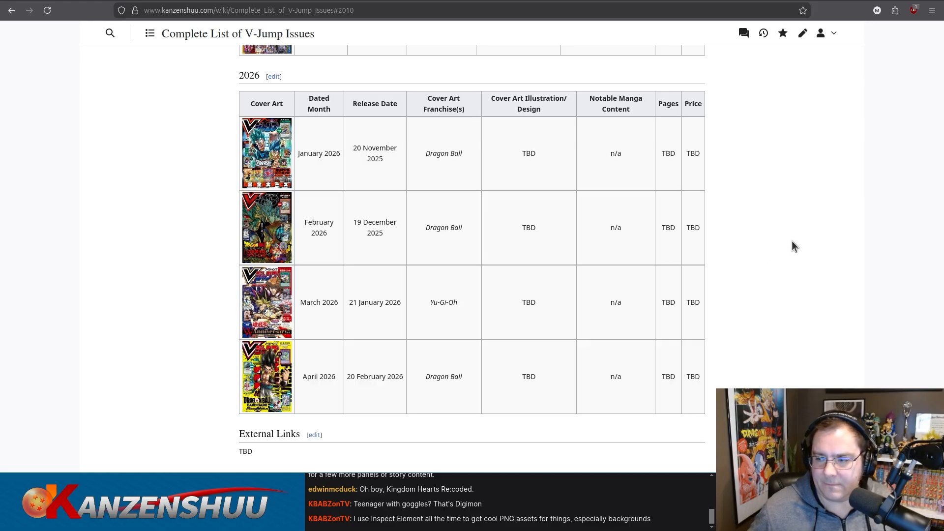
{"action": "scroll", "coordinate": [793, 241], "scroll_direction": "up", "scroll_amount": 3}
{"action": "scroll", "coordinate": [791, 245], "scroll_direction": "down", "scroll_amount": 3}
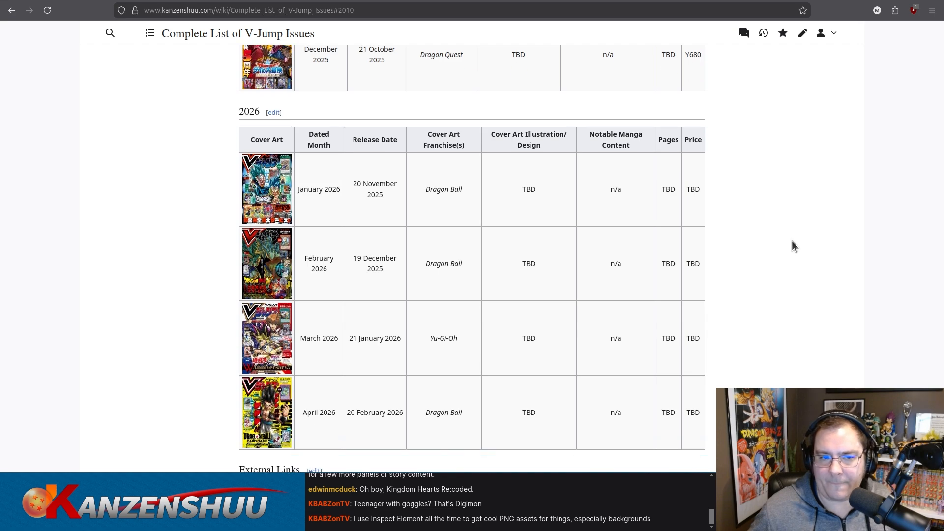
{"action": "scroll", "coordinate": [792, 241], "scroll_direction": "up", "scroll_amount": 15}
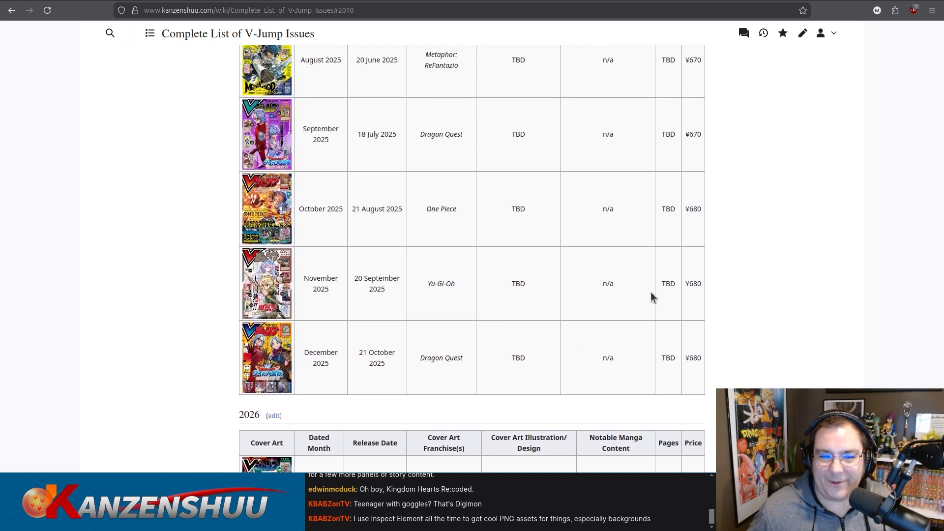
{"action": "scroll", "coordinate": [650, 291], "scroll_direction": "up", "scroll_amount": 13}
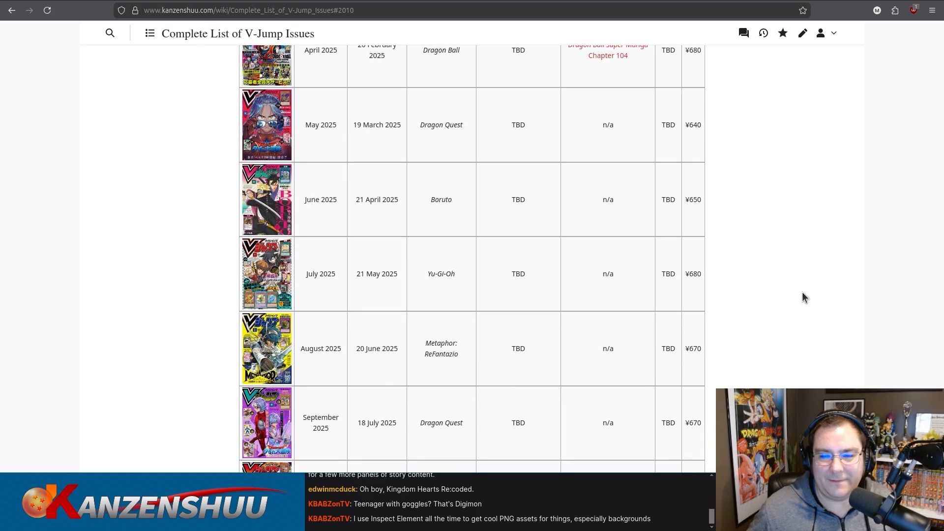
Return to the start of the issue list and view the 1990-1991 Initial Trial Run table.
{"action": "scroll", "coordinate": [803, 293], "scroll_direction": "up", "scroll_amount": 2}
{"action": "left_click_drag", "start_coordinate": [941, 475], "coordinate": [942, 29]}
{"action": "scroll", "coordinate": [640, 142], "scroll_direction": "down", "scroll_amount": 3}
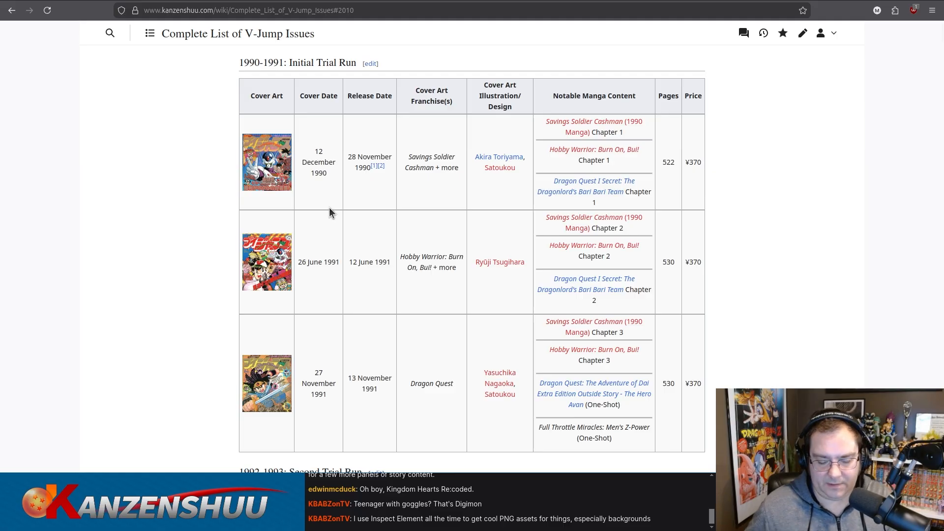
View the wiki file page for Vjump-trial-1-issue-1-cover.png and return to the issue list.
{"action": "key", "text": "ctrl+t"}
{"action": "type", "text": "https://www.kanzenshuu.com/mediawiki/images/thumb/b/b5/Vjump-trial-1-issue-1-cover.png/100px-Vjump-trial-1-issue-1-cover.png"}
{"action": "left_click_drag", "start_coordinate": [235, 10], "coordinate": [452, 9]}
{"action": "type", "text": "wiki/File:"}
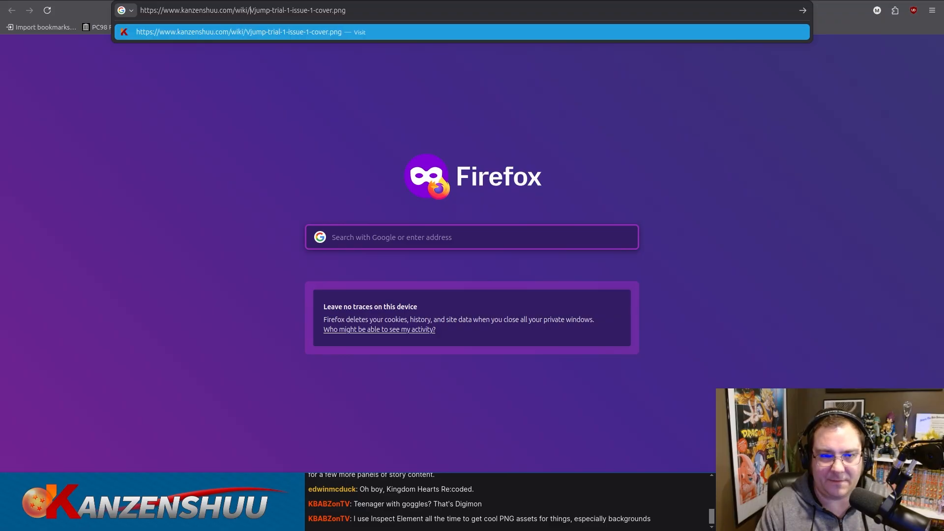
{"action": "key", "text": "Return"}
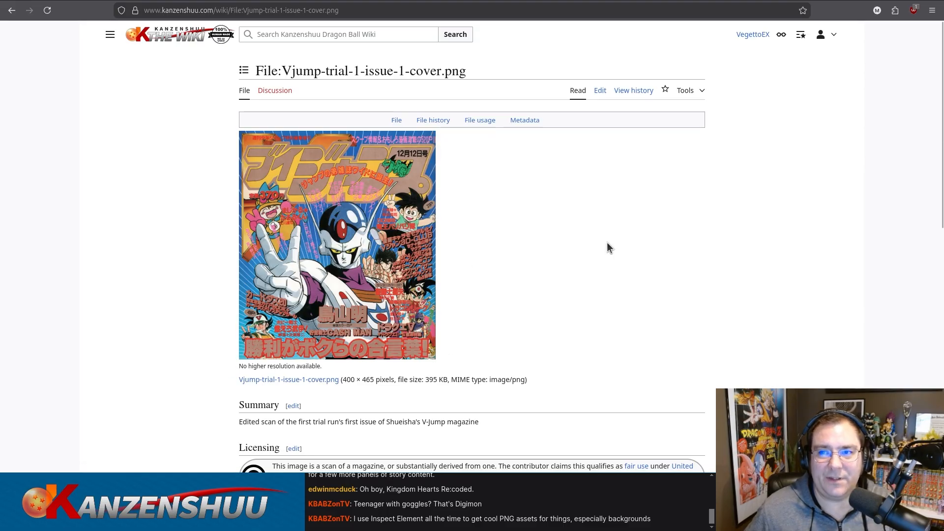
{"action": "key", "text": "alt+Left"}
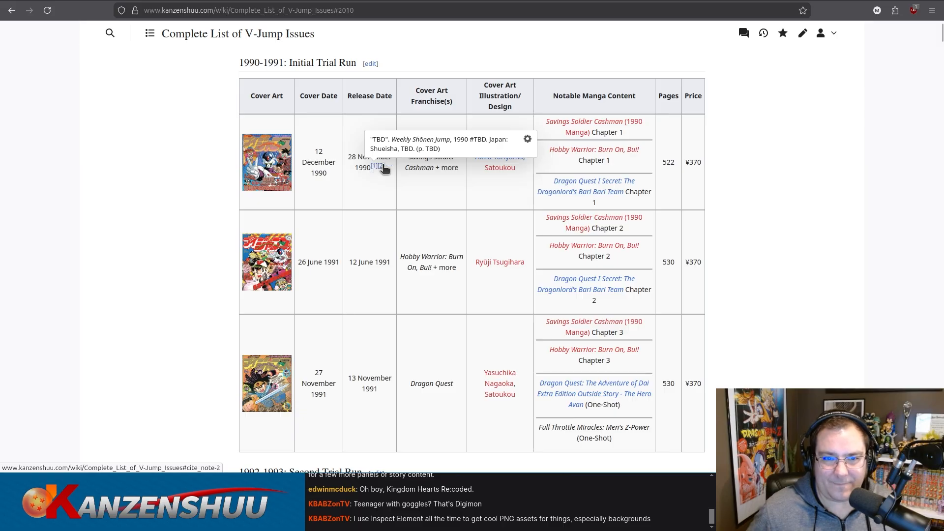
Open the Dragon Ball Official Site article cited for the first trial issue's 28 November 1990 release date.
{"action": "mouse_move", "coordinate": [382, 167]}
{"action": "left_click", "coordinate": [414, 131]}
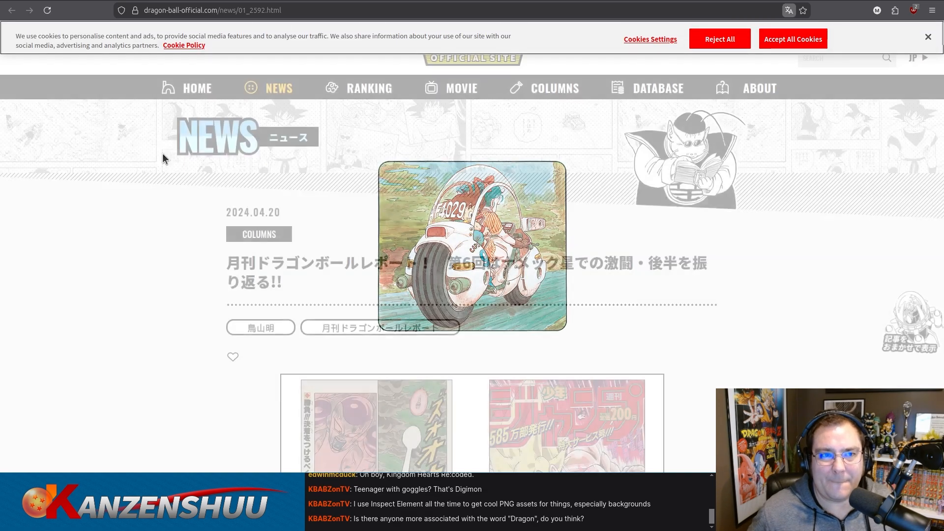
{"action": "key", "text": "ctrl+w"}
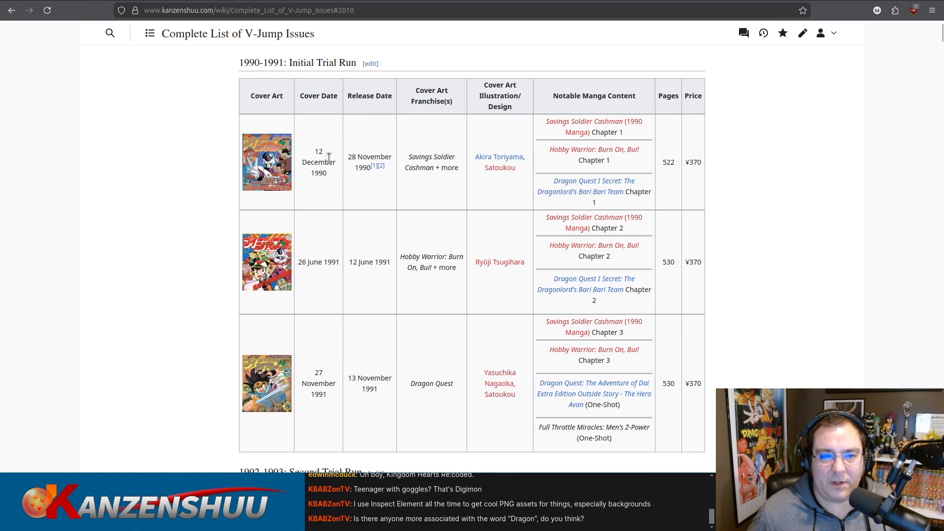
{"action": "mouse_move", "coordinate": [381, 167]}
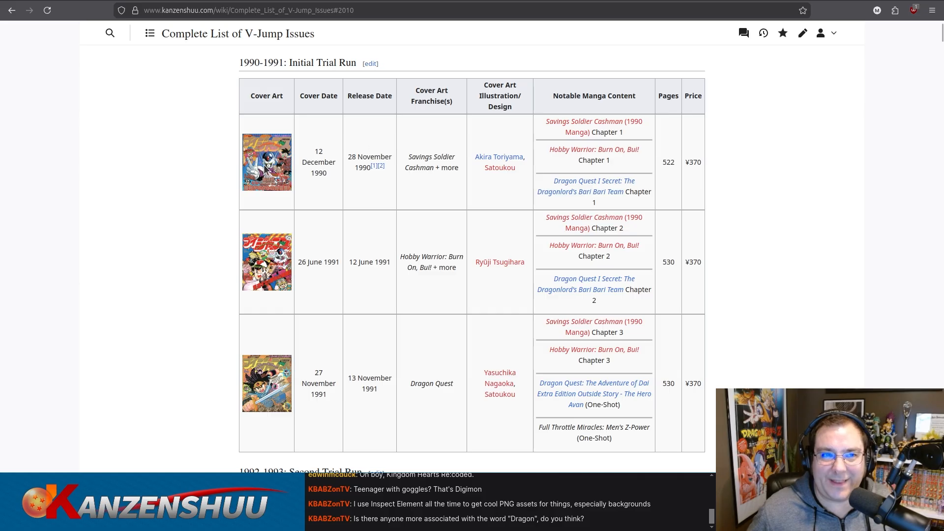
{"action": "key", "text": "ctrl+Tab"}
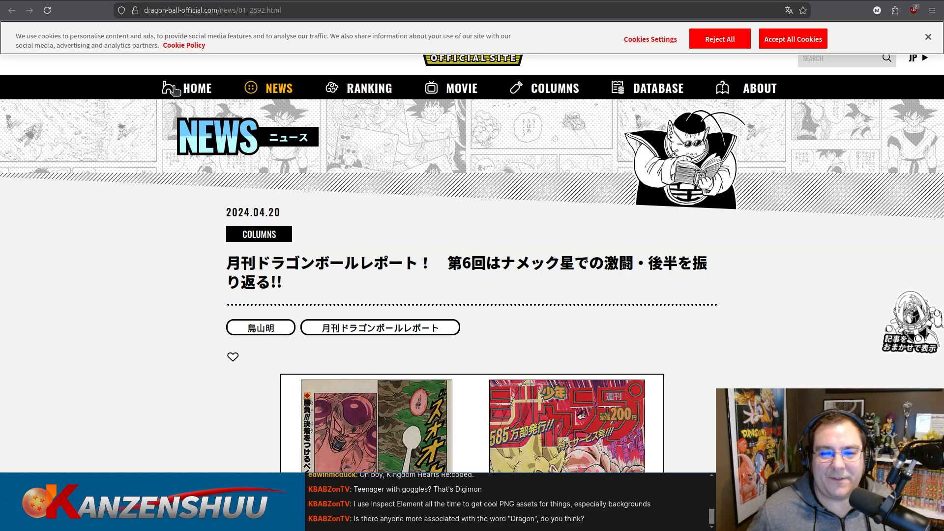
Look through the article to find the Weekly Shōnen Jump advertisement for V-Jump's first issue featuring Cashman.
{"action": "scroll", "coordinate": [161, 197], "scroll_direction": "down", "scroll_amount": 6}
{"action": "scroll", "coordinate": [155, 193], "scroll_direction": "down", "scroll_amount": 15}
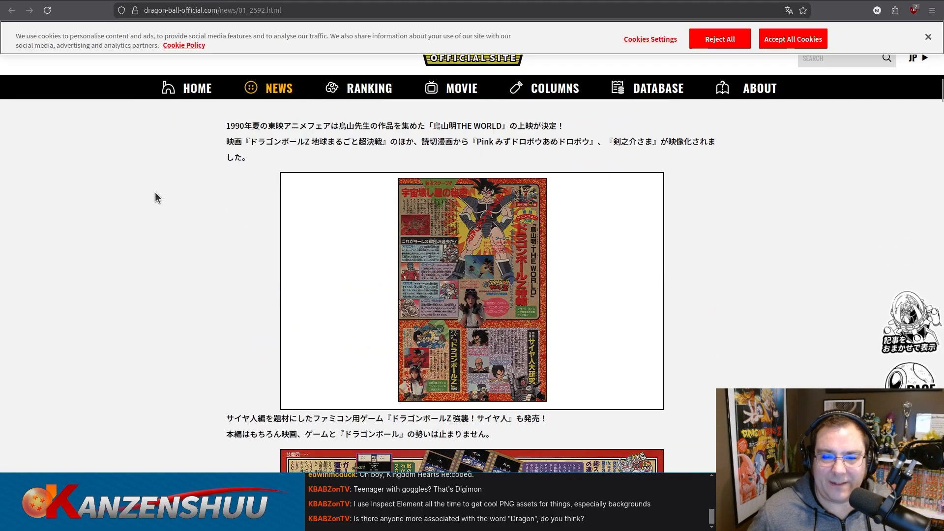
{"action": "scroll", "coordinate": [154, 191], "scroll_direction": "down", "scroll_amount": 8}
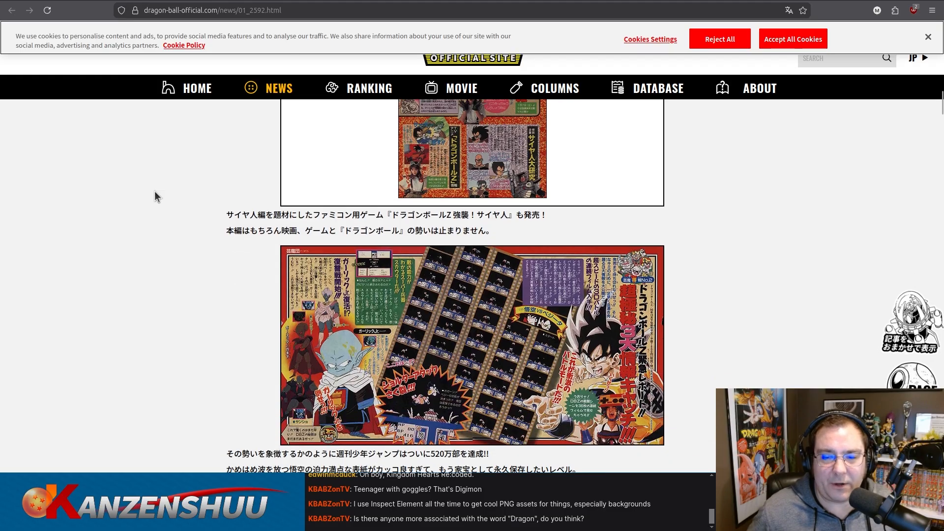
{"action": "scroll", "coordinate": [155, 191], "scroll_direction": "down", "scroll_amount": 12}
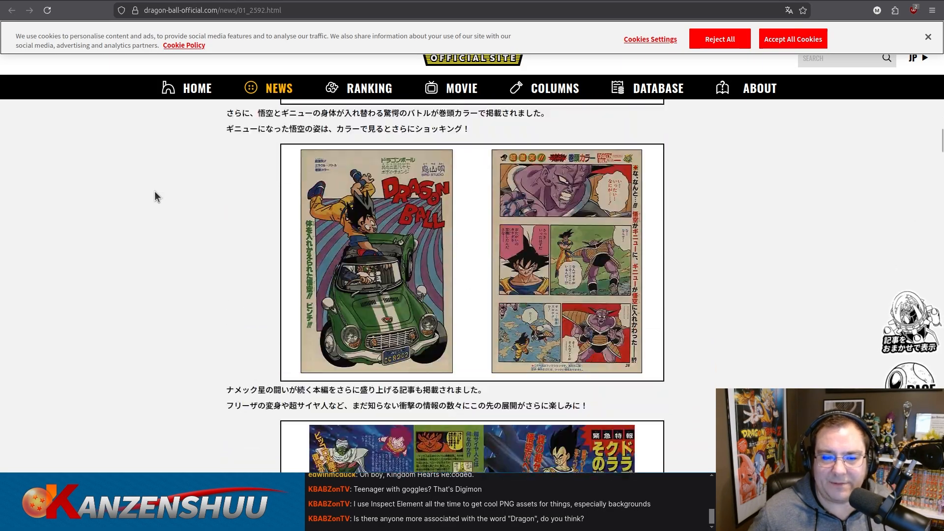
{"action": "scroll", "coordinate": [154, 191], "scroll_direction": "down", "scroll_amount": 10}
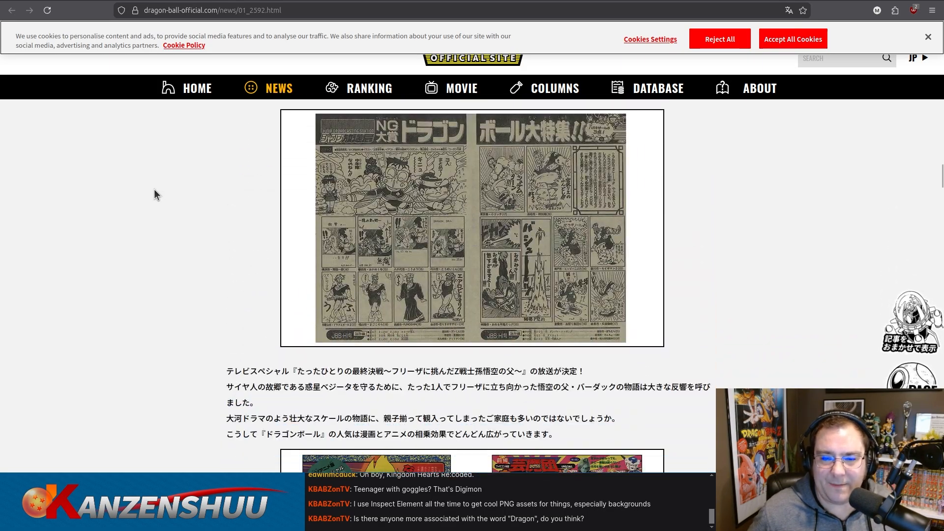
{"action": "scroll", "coordinate": [154, 195], "scroll_direction": "down", "scroll_amount": 10}
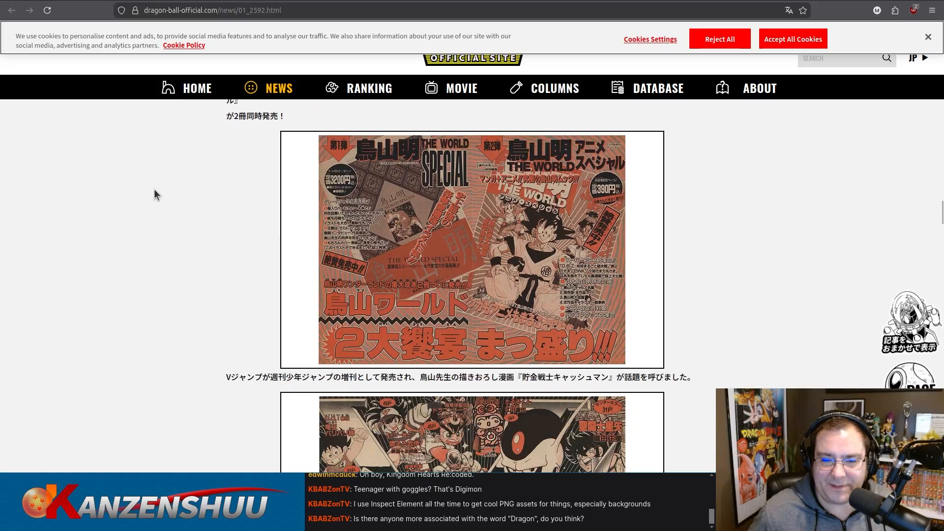
{"action": "scroll", "coordinate": [154, 192], "scroll_direction": "up", "scroll_amount": 2}
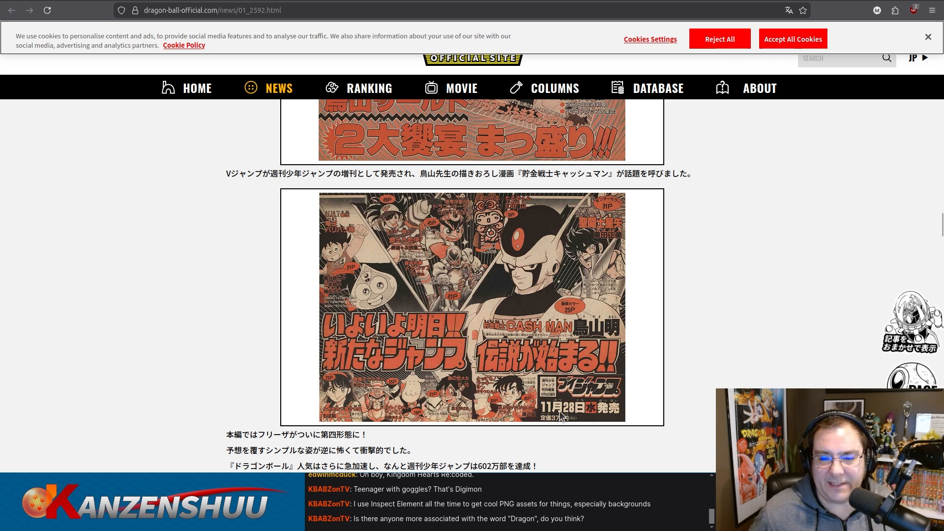
Check the first trial issue's row in the wiki list again and skim the rest of the cited article to its end and back.
{"action": "left_click", "coordinate": [133, 0]}
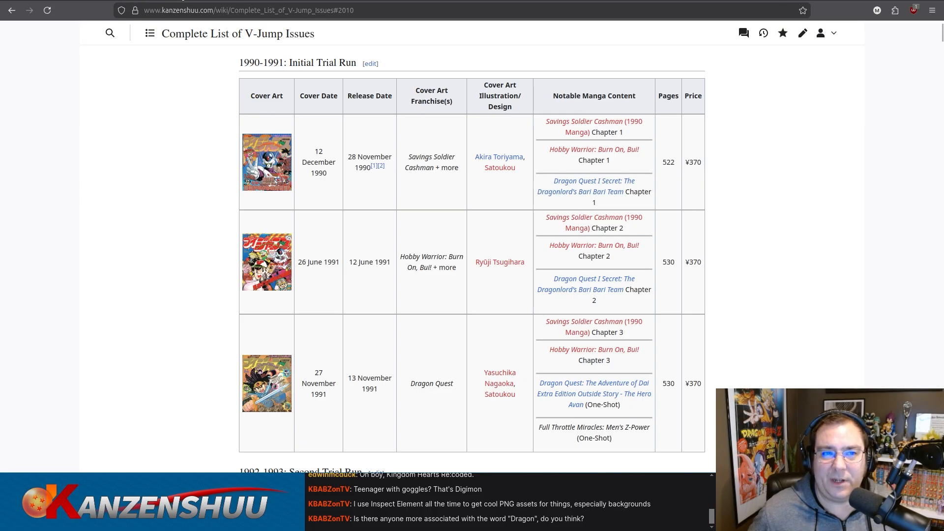
{"action": "left_click", "coordinate": [185, 0]}
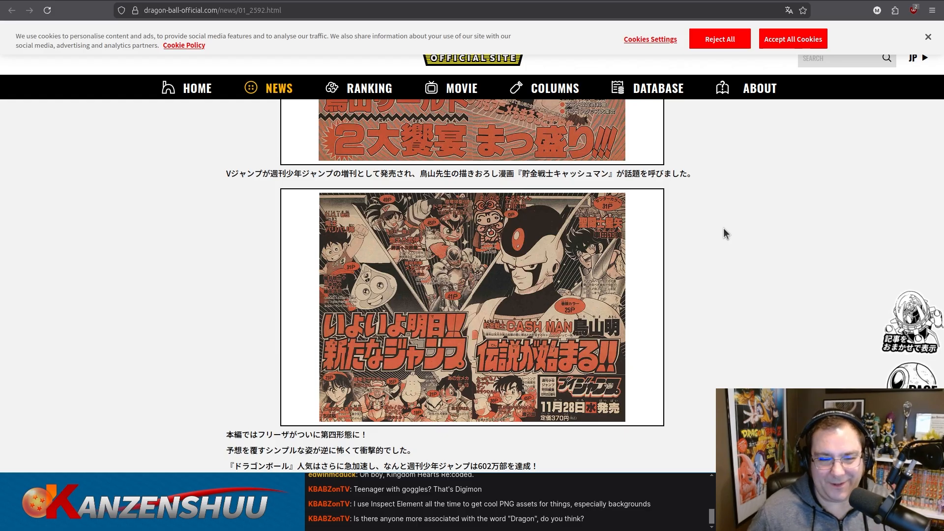
{"action": "scroll", "coordinate": [724, 228], "scroll_direction": "down", "scroll_amount": 3}
{"action": "scroll", "coordinate": [724, 228], "scroll_direction": "down", "scroll_amount": 4}
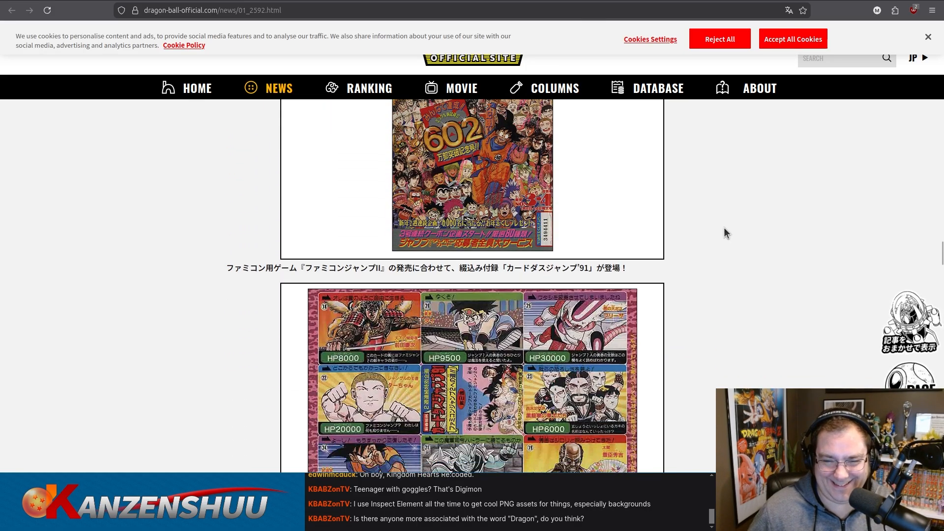
{"action": "scroll", "coordinate": [734, 214], "scroll_direction": "down", "scroll_amount": 15}
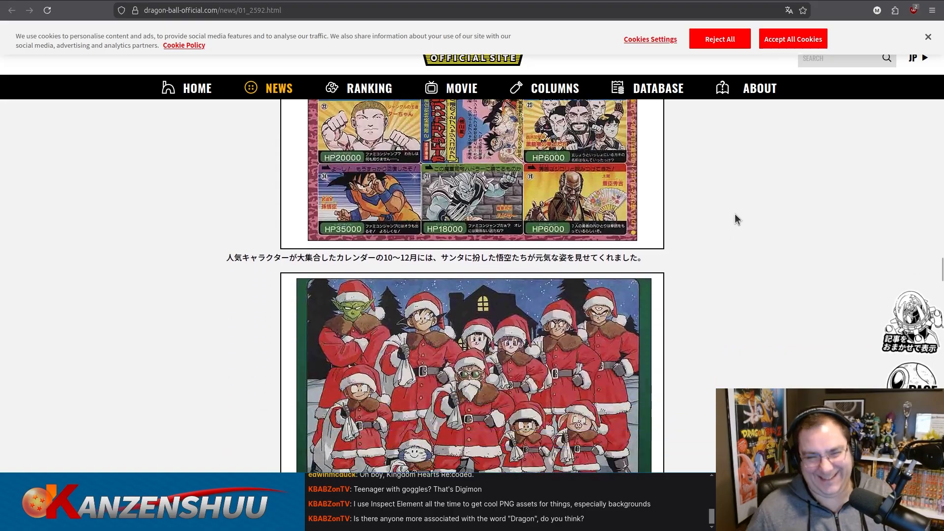
{"action": "scroll", "coordinate": [737, 209], "scroll_direction": "down", "scroll_amount": 18}
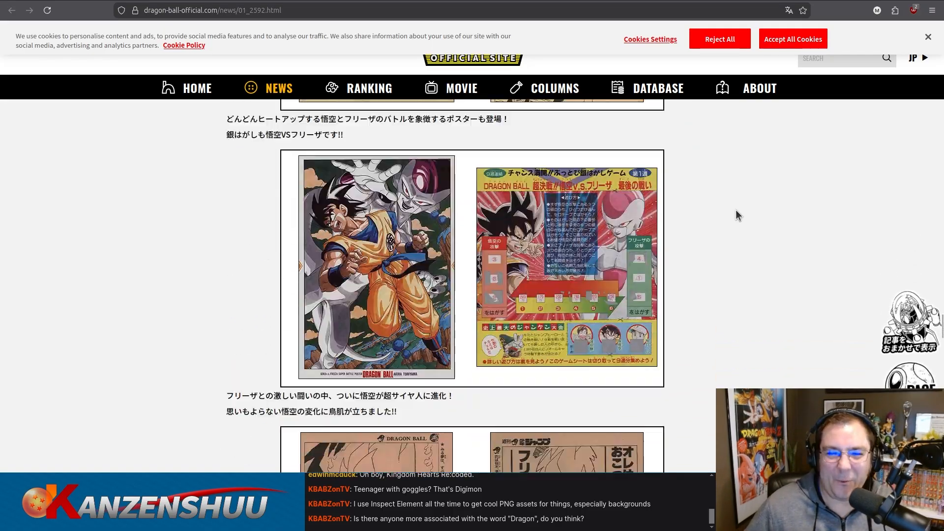
{"action": "scroll", "coordinate": [737, 215], "scroll_direction": "down", "scroll_amount": 10}
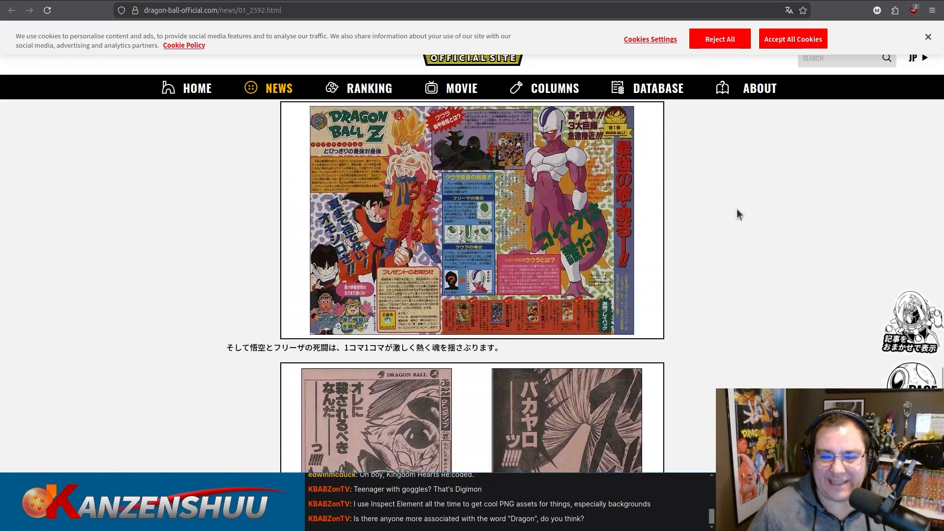
{"action": "scroll", "coordinate": [737, 214], "scroll_direction": "down", "scroll_amount": 6}
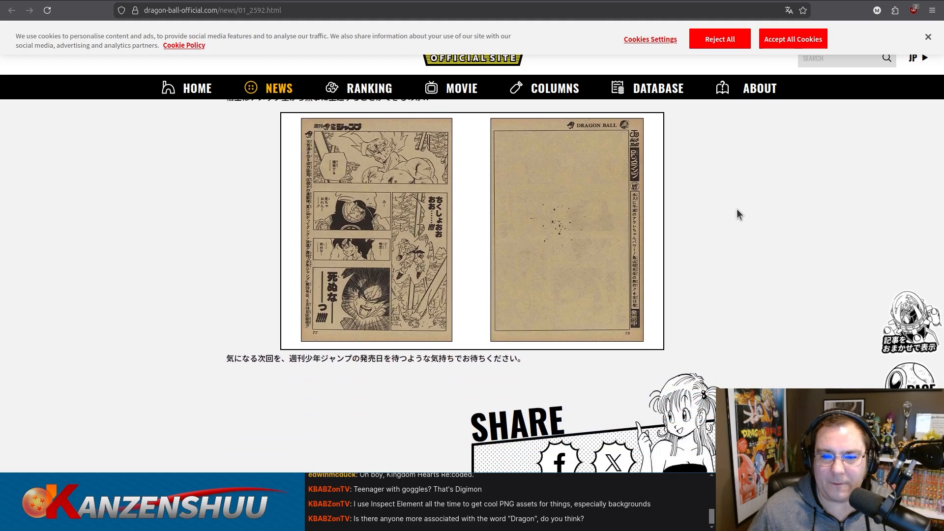
{"action": "scroll", "coordinate": [737, 215], "scroll_direction": "up", "scroll_amount": 15}
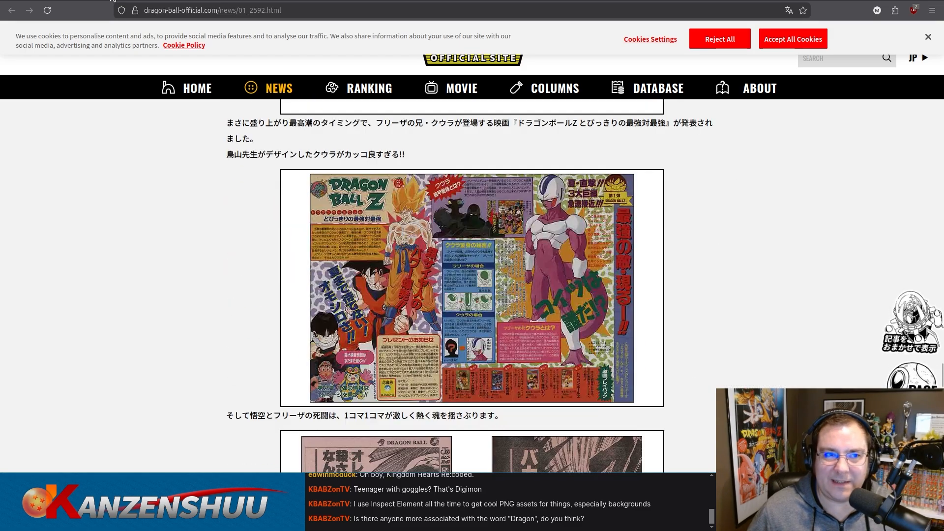
{"action": "scroll", "coordinate": [148, 207], "scroll_direction": "up", "scroll_amount": 10}
{"action": "scroll", "coordinate": [151, 223], "scroll_direction": "up", "scroll_amount": 20}
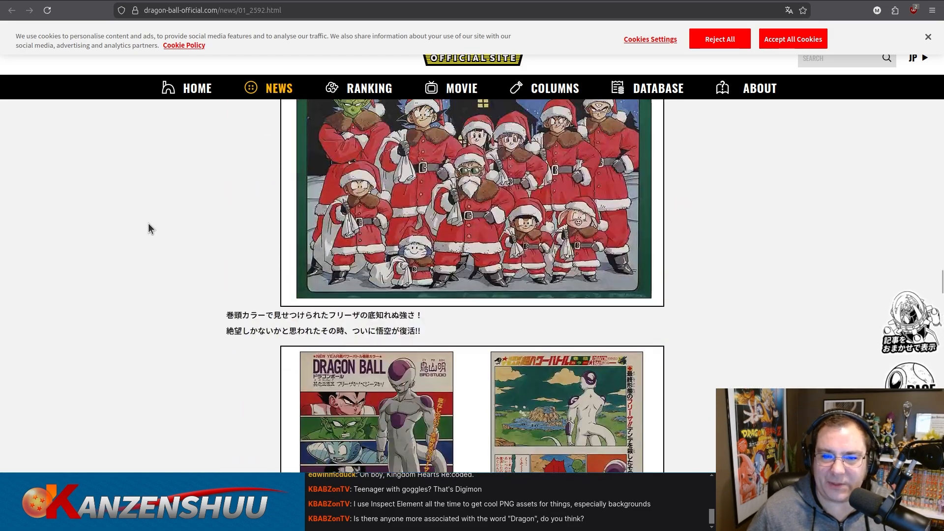
{"action": "scroll", "coordinate": [148, 224], "scroll_direction": "up", "scroll_amount": 15}
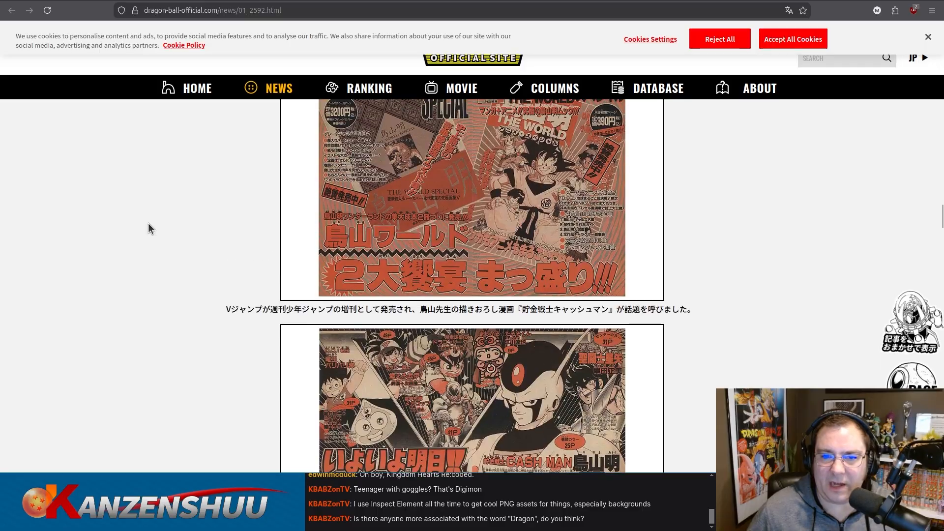
{"action": "scroll", "coordinate": [148, 223], "scroll_direction": "up", "scroll_amount": 15}
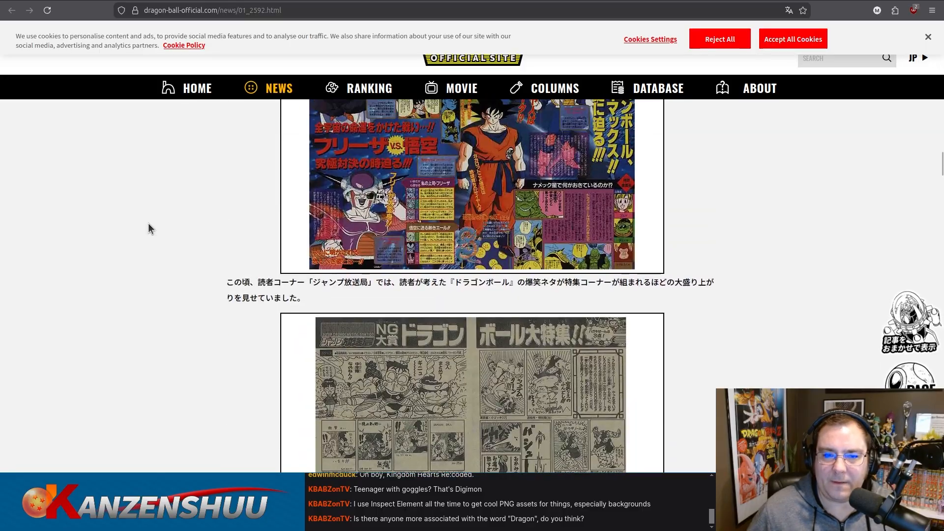
{"action": "scroll", "coordinate": [149, 223], "scroll_direction": "up", "scroll_amount": 15}
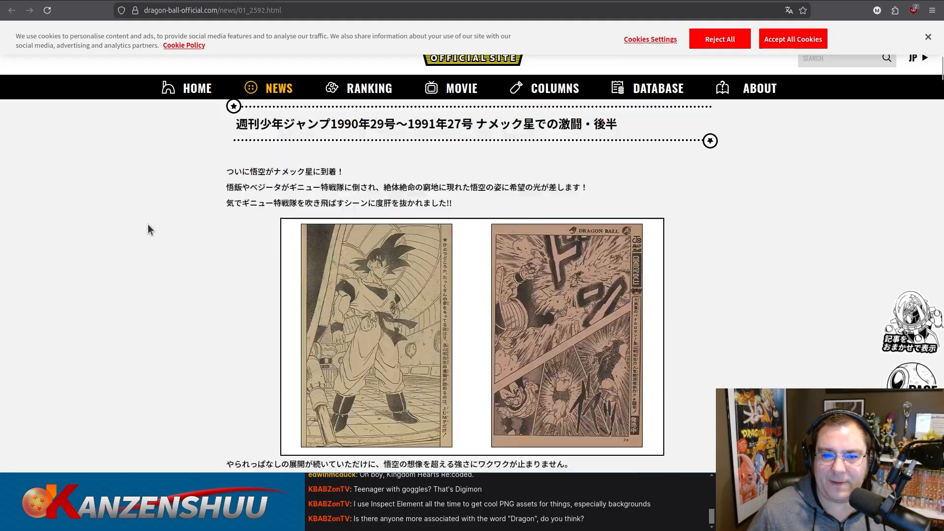
Search Google for "site:dragon-ball-official.com cashman" and view the Toriyama Showcase #14 article's V-Jump cover and publication details.
{"action": "key", "text": "ctrl+shift+p"}
{"action": "type", "text": "sit"}
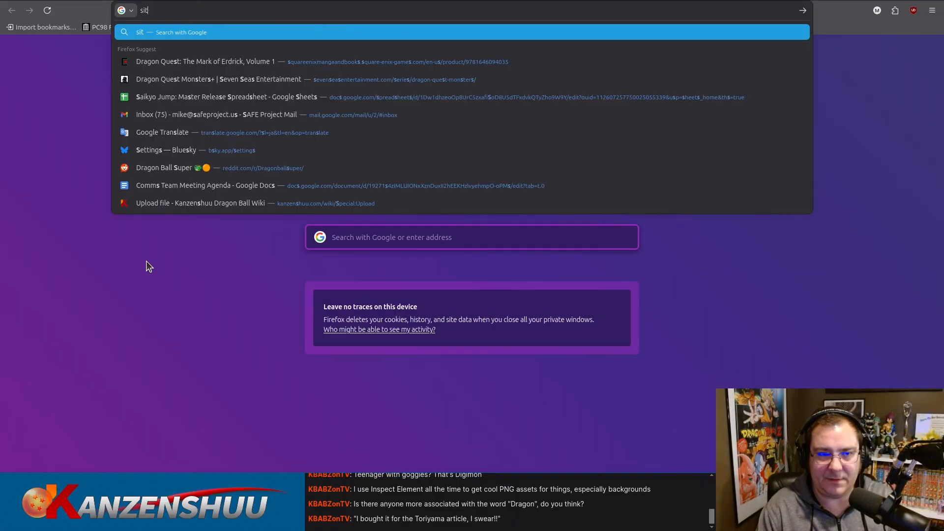
{"action": "type", "text": "e:dragon-ball-offi"}
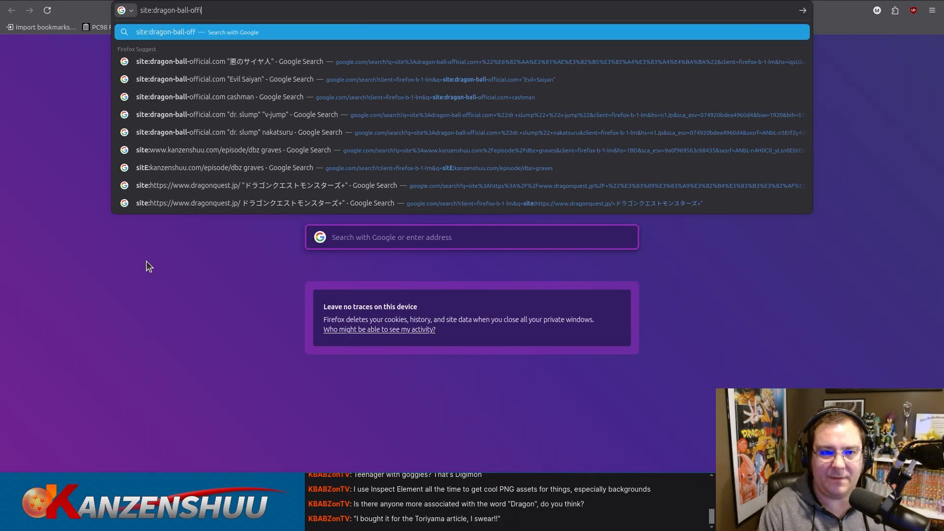
{"action": "type", "text": "cial.com cashman"}
{"action": "key", "text": "Return"}
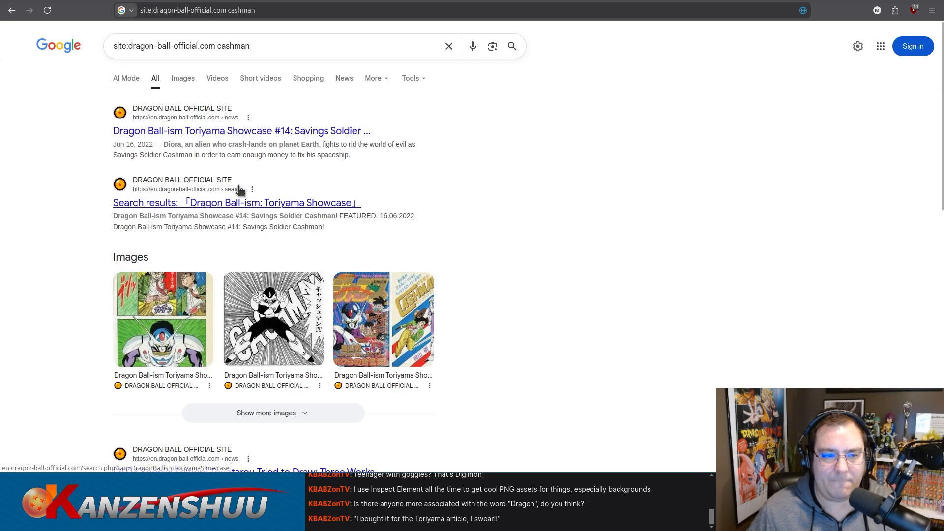
{"action": "left_click", "coordinate": [228, 136]}
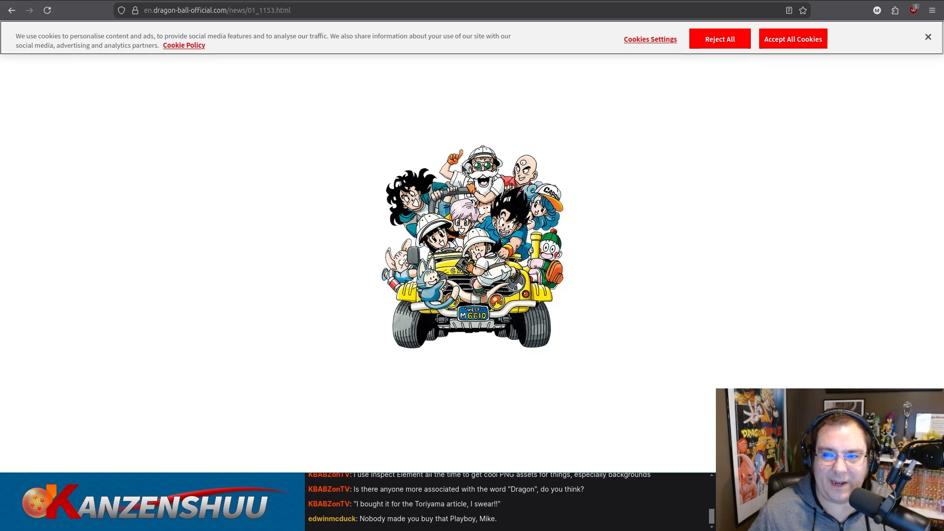
{"action": "scroll", "coordinate": [457, 172], "scroll_direction": "down", "scroll_amount": 5}
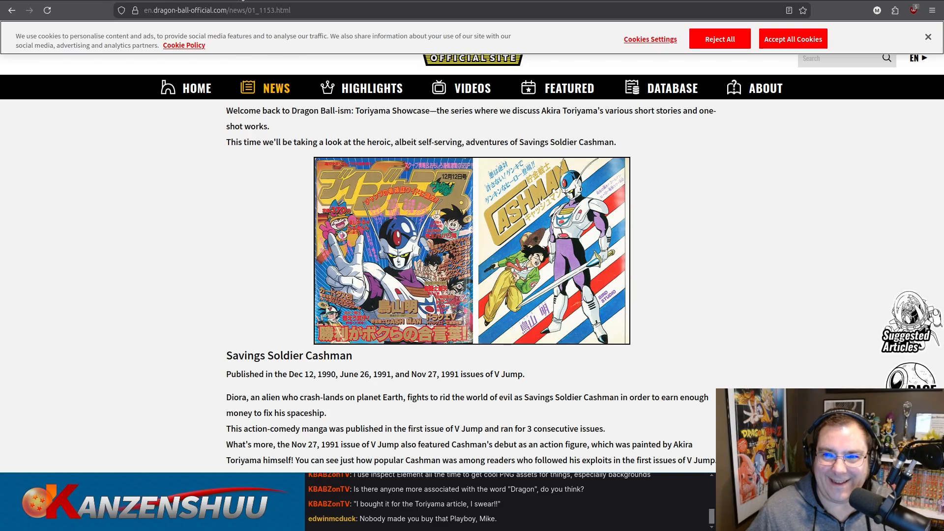
Reopen the wiki file page for Vjump-trial-1-issue-1-cover.png and compare its cover scan with the image in the Cashman article.
{"action": "left_click", "coordinate": [110, 0]}
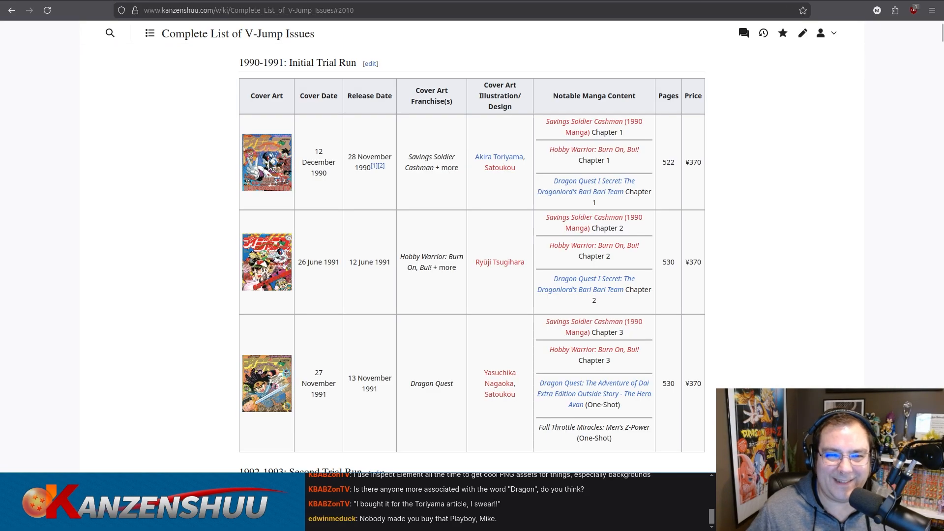
{"action": "key", "text": "ctrl+shift+p"}
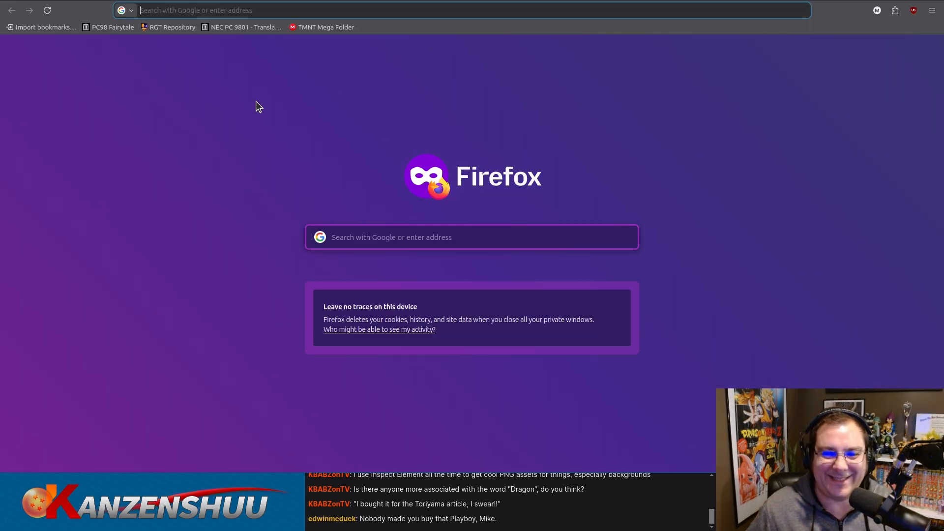
{"action": "type", "text": "https://www.kanzenshuu.com/mediawiki/images/thumb/b/b5/Vjump-trial-1-issue-1-cover.png/100px-Vjump-trial-1-issue-1-cover.png"}
{"action": "left_click_drag", "start_coordinate": [236, 10], "coordinate": [456, 6]}
{"action": "type", "text": "wiki/File:"}
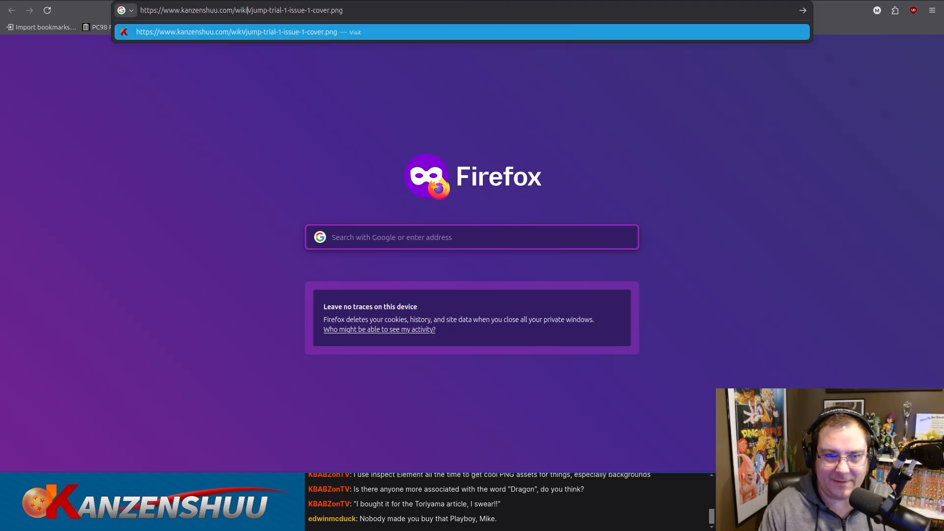
{"action": "key", "text": "Return"}
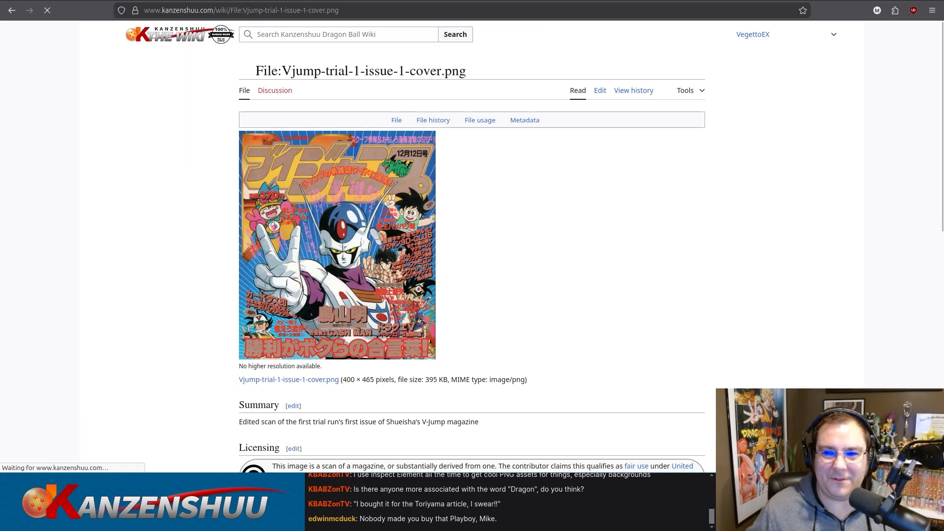
{"action": "left_click", "coordinate": [762, 1]}
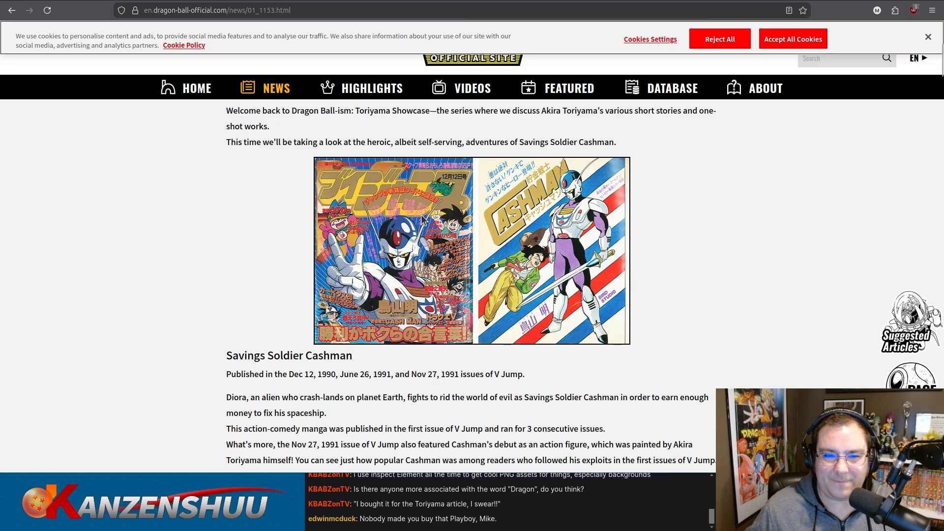
Compare the wiki's trial issue cover scan with the Cashman article image once more and return to the V-Jump issue list.
{"action": "left_click", "coordinate": [739, 1]}
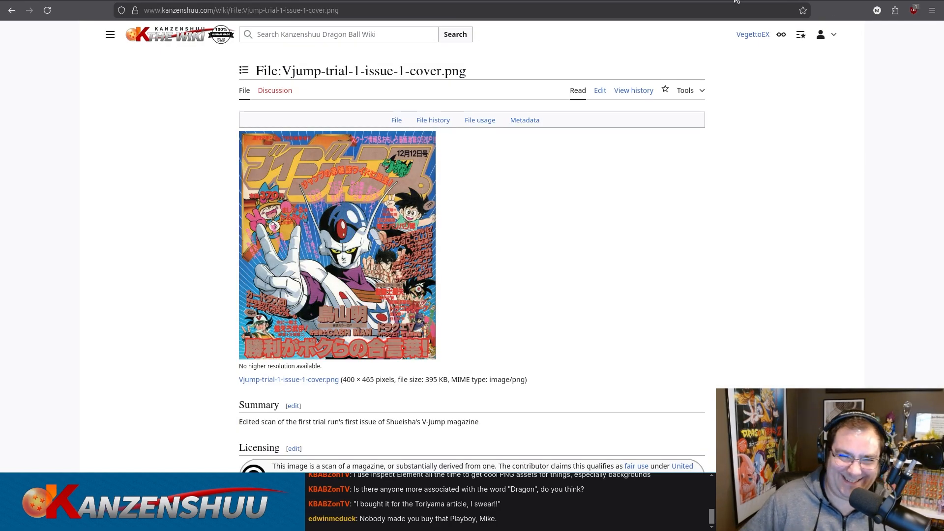
{"action": "left_click", "coordinate": [762, 0]}
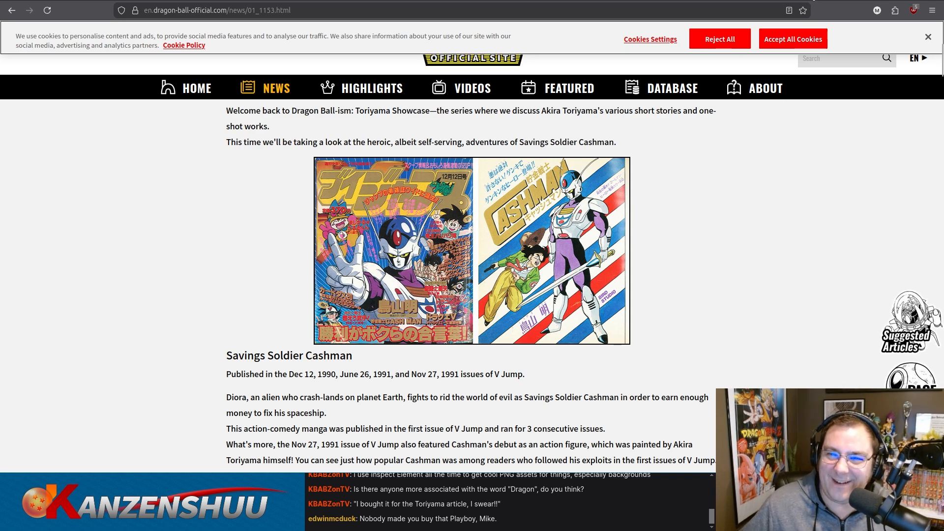
{"action": "left_click", "coordinate": [812, 0]}
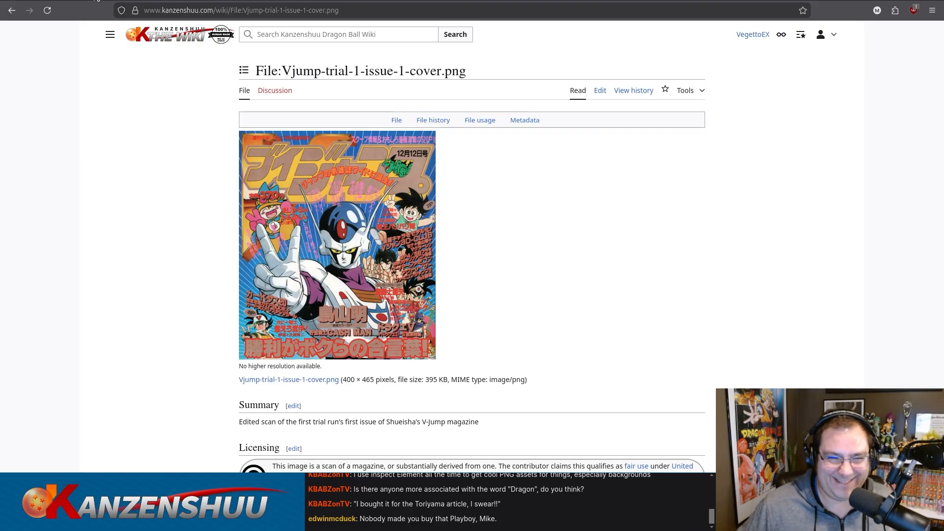
{"action": "left_click", "coordinate": [95, 0]}
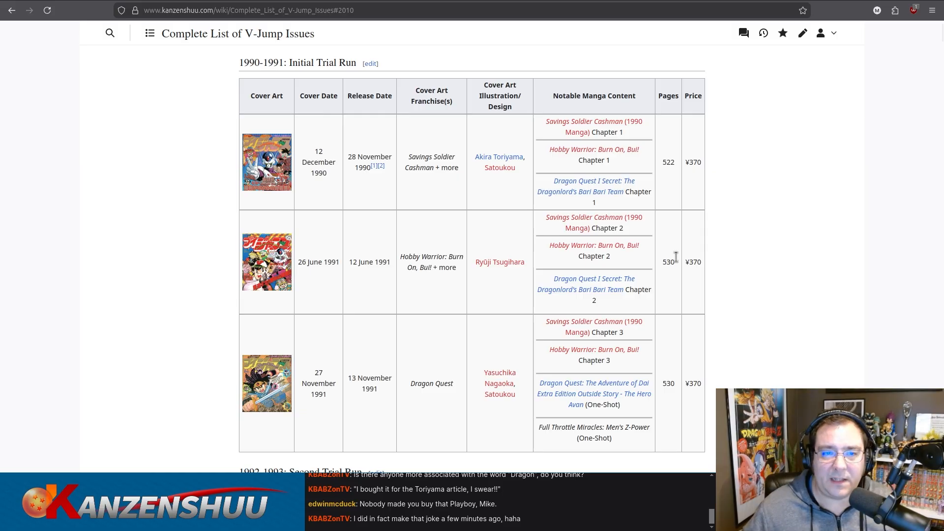
View the wiki's recent changes and open the Osamu Kaneko article from the 20 March 2026 entries.
{"action": "scroll", "coordinate": [134, 143], "scroll_direction": "up", "scroll_amount": 3}
{"action": "left_click", "coordinate": [110, 35]}
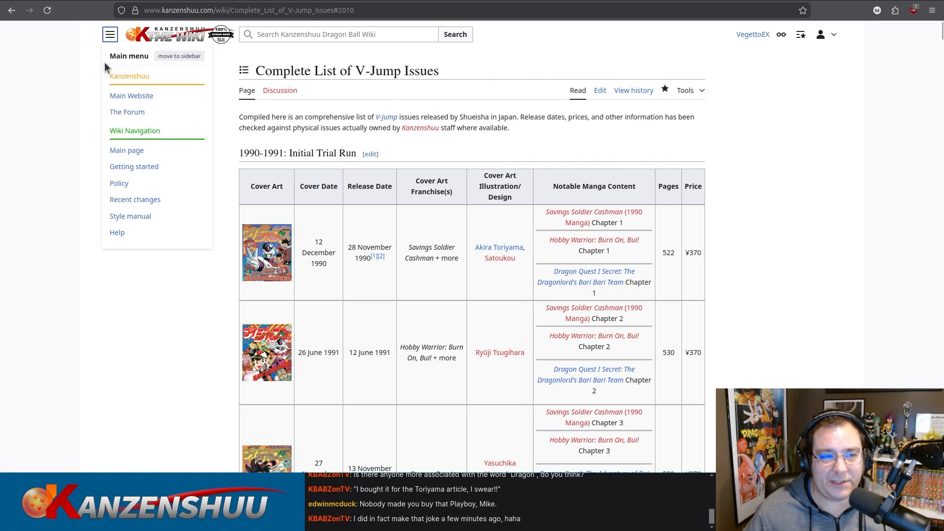
{"action": "left_click", "coordinate": [142, 201]}
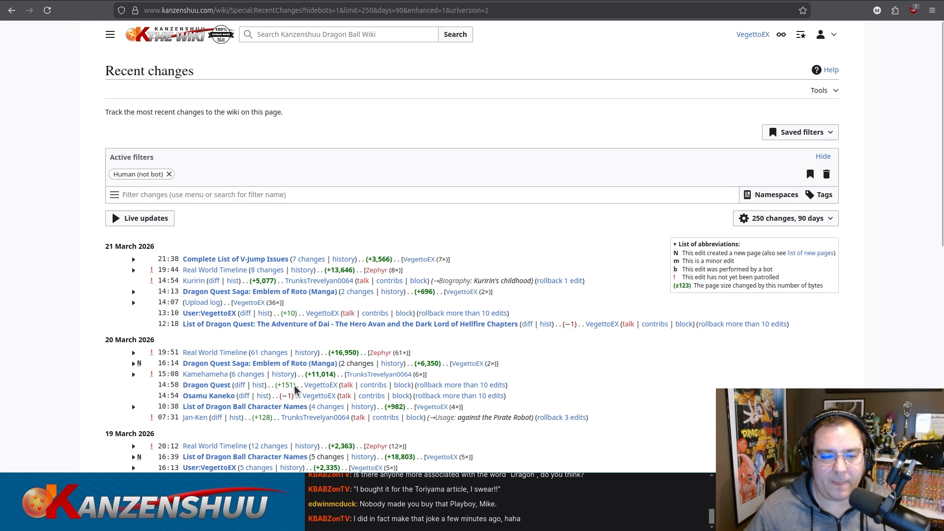
{"action": "left_click", "coordinate": [209, 396]}
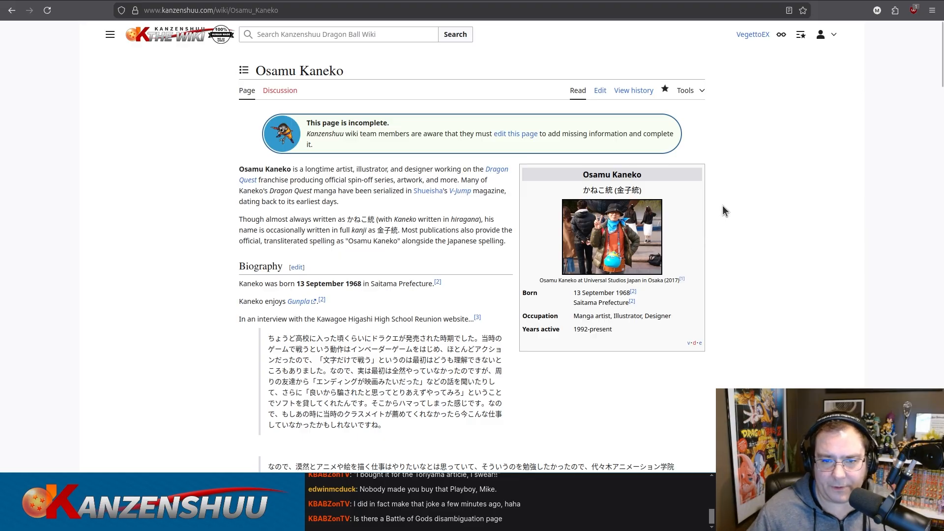
Read the Osamu Kaneko article's biography, its quoted interview and the Works section through the Dragon Quest manga text.
{"action": "scroll", "coordinate": [723, 207], "scroll_direction": "down", "scroll_amount": 5}
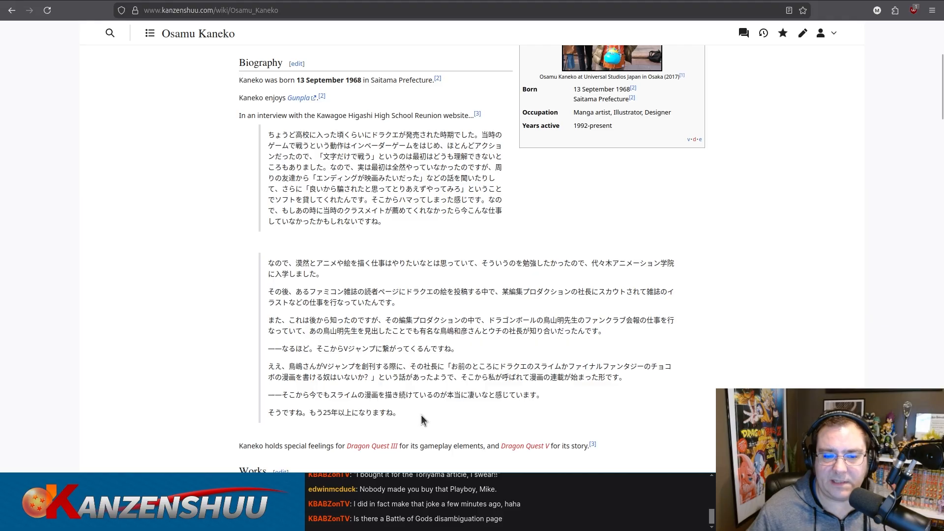
{"action": "left_click_drag", "start_coordinate": [421, 415], "coordinate": [270, 134]}
{"action": "left_click", "coordinate": [269, 133]}
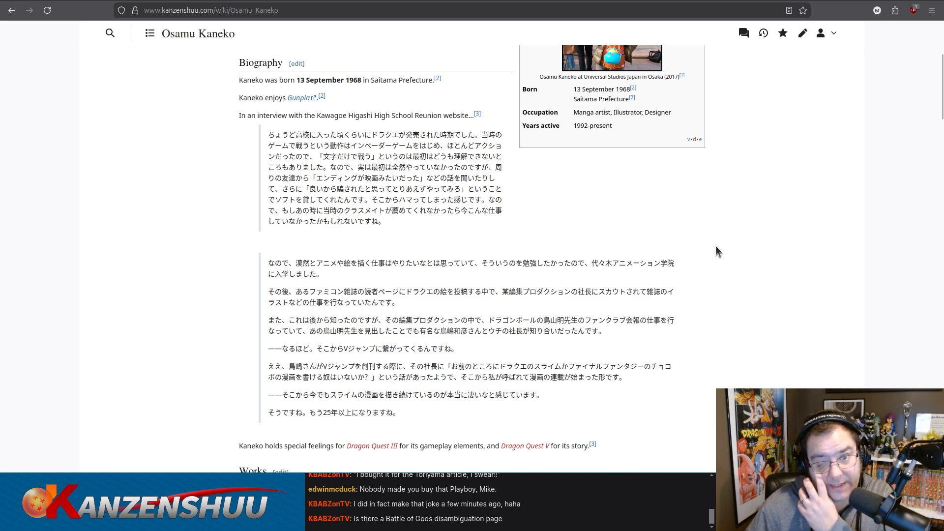
{"action": "scroll", "coordinate": [716, 247], "scroll_direction": "down", "scroll_amount": 5}
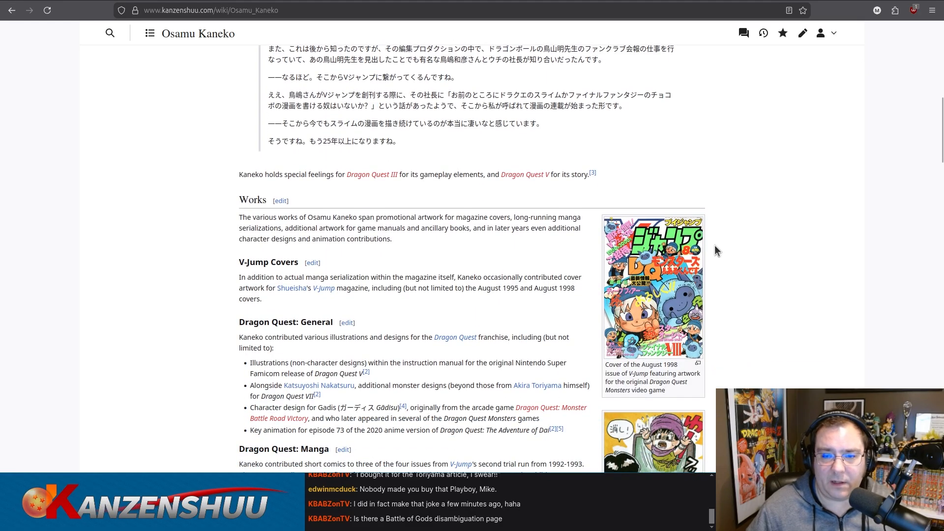
{"action": "scroll", "coordinate": [770, 216], "scroll_direction": "down", "scroll_amount": 3}
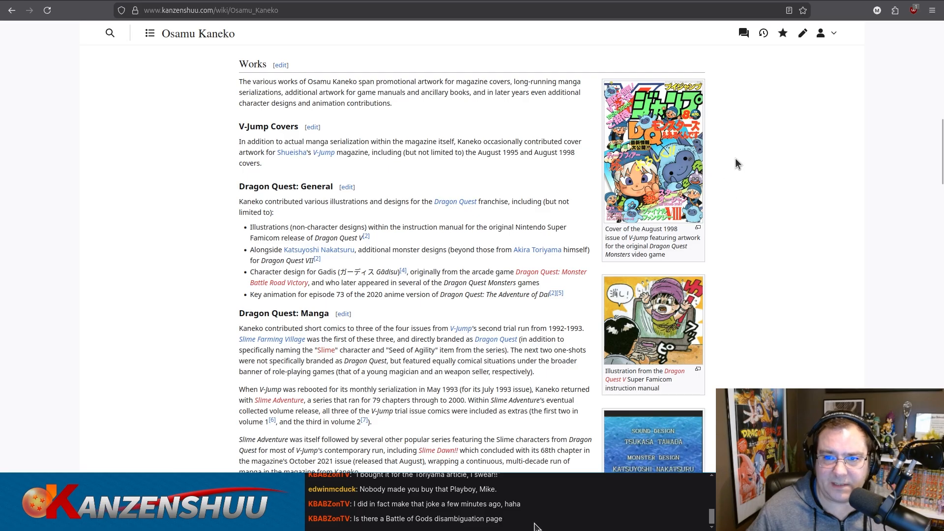
{"action": "scroll", "coordinate": [768, 165], "scroll_direction": "down", "scroll_amount": 3}
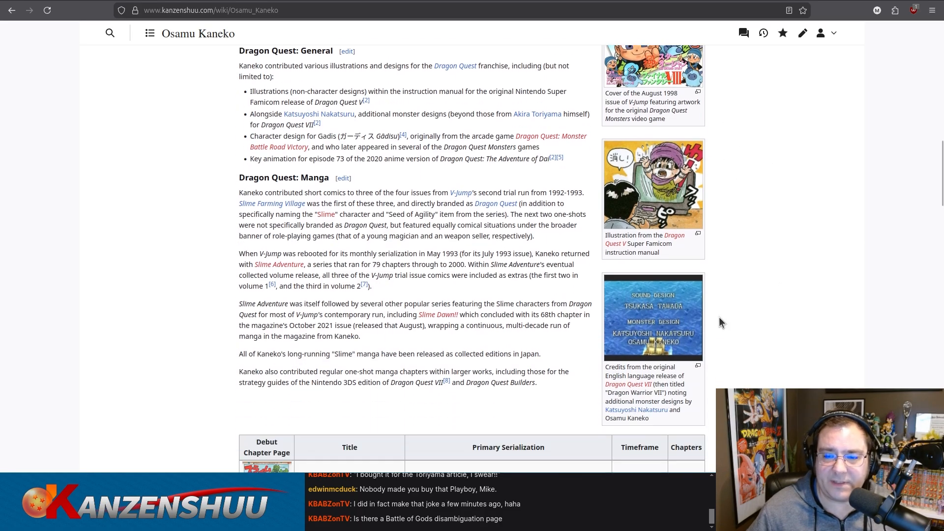
{"action": "scroll", "coordinate": [792, 279], "scroll_direction": "down", "scroll_amount": 1}
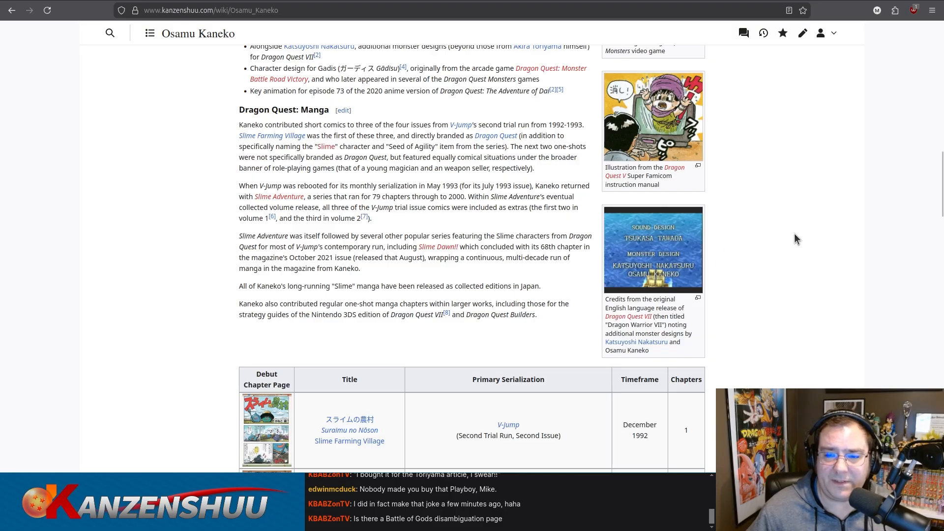
Look through the table of Kaneko's manga, checking each title's serialization, timeframe and chapter total.
{"action": "scroll", "coordinate": [795, 232], "scroll_direction": "down", "scroll_amount": 3}
{"action": "scroll", "coordinate": [794, 229], "scroll_direction": "down", "scroll_amount": 4}
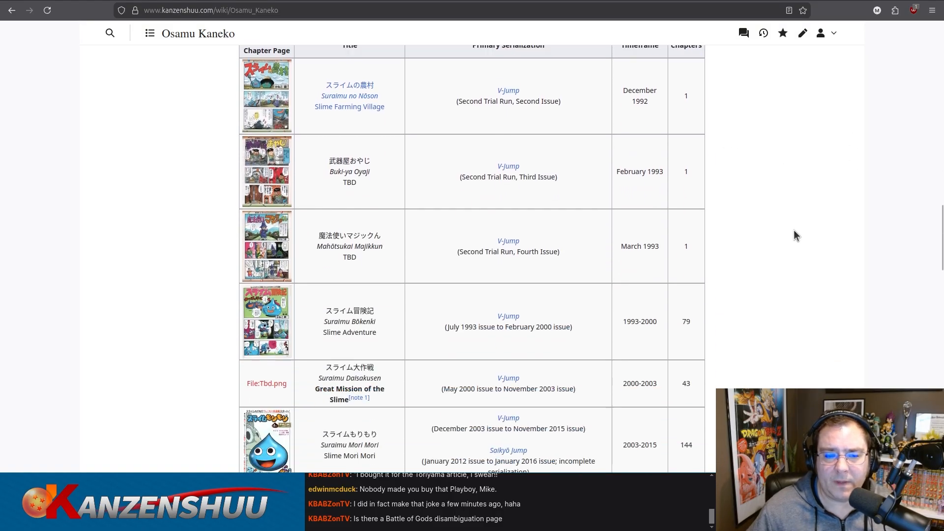
{"action": "scroll", "coordinate": [794, 229], "scroll_direction": "up", "scroll_amount": 3}
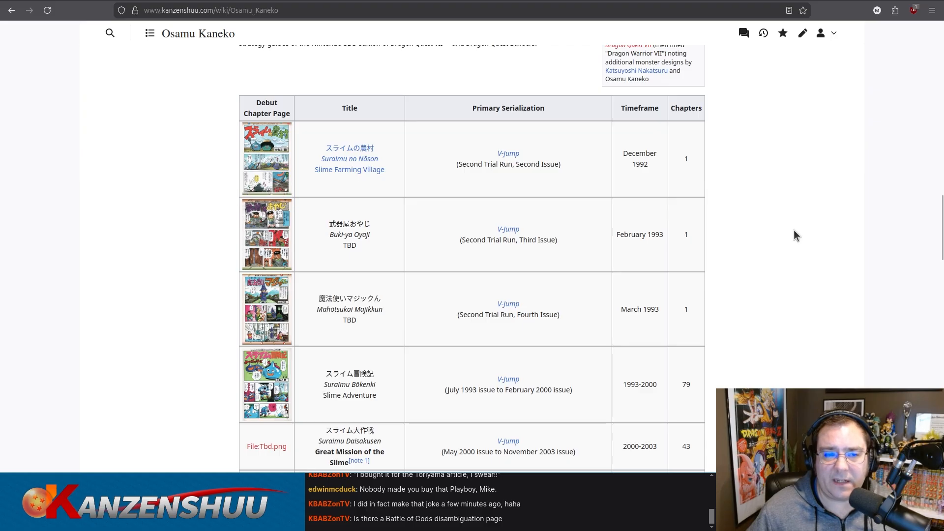
{"action": "scroll", "coordinate": [794, 230], "scroll_direction": "down", "scroll_amount": 1}
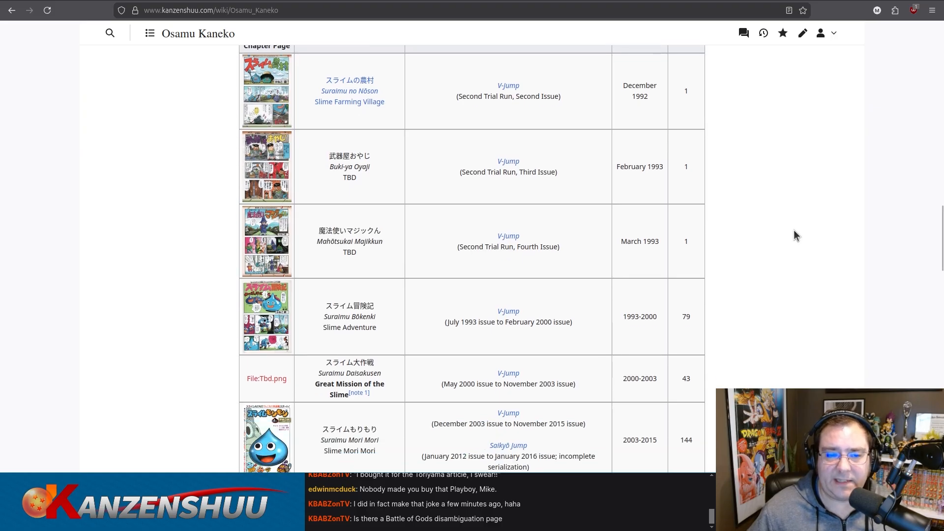
{"action": "scroll", "coordinate": [794, 229], "scroll_direction": "down", "scroll_amount": 2}
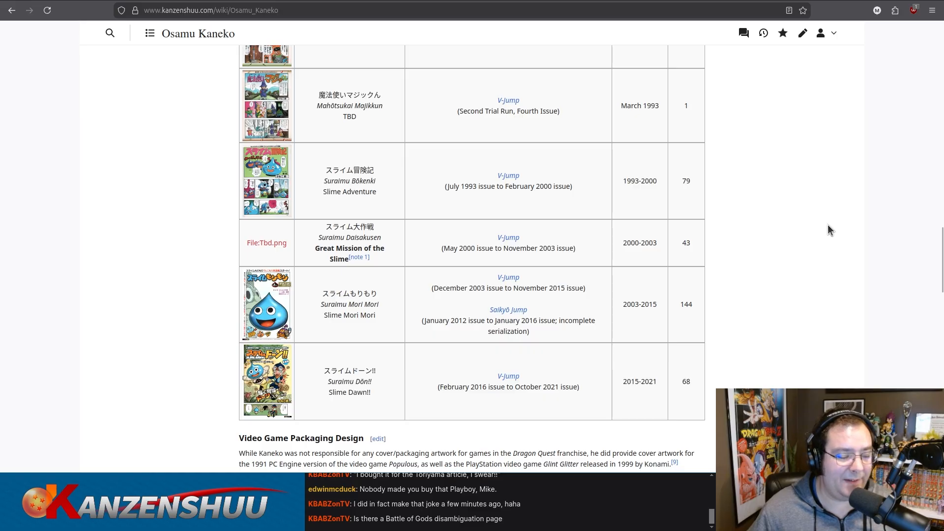
{"action": "scroll", "coordinate": [825, 231], "scroll_direction": "down", "scroll_amount": 3}
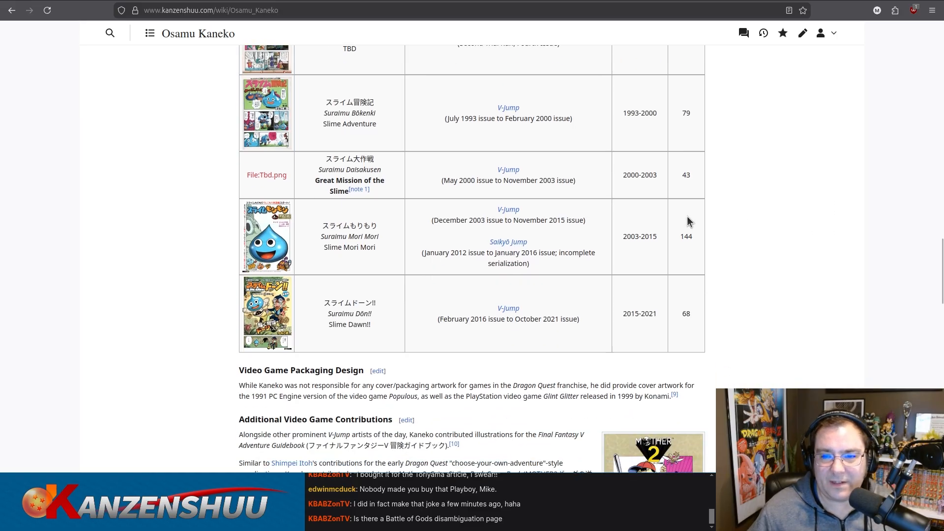
{"action": "scroll", "coordinate": [689, 221], "scroll_direction": "up", "scroll_amount": 3}
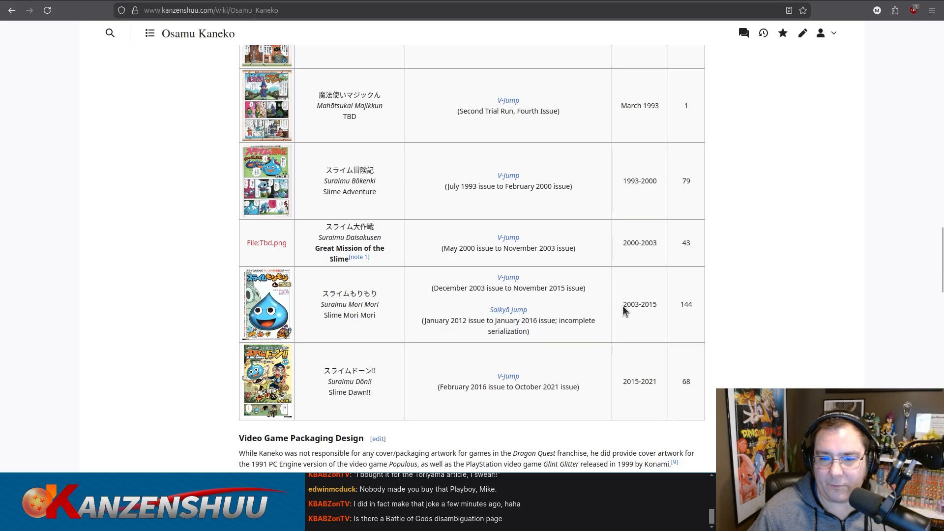
Check the Slime series' timeframes in the manga table and skim the video game, miscellaneous and reference sections below it.
{"action": "left_click_drag", "start_coordinate": [623, 305], "coordinate": [658, 305]}
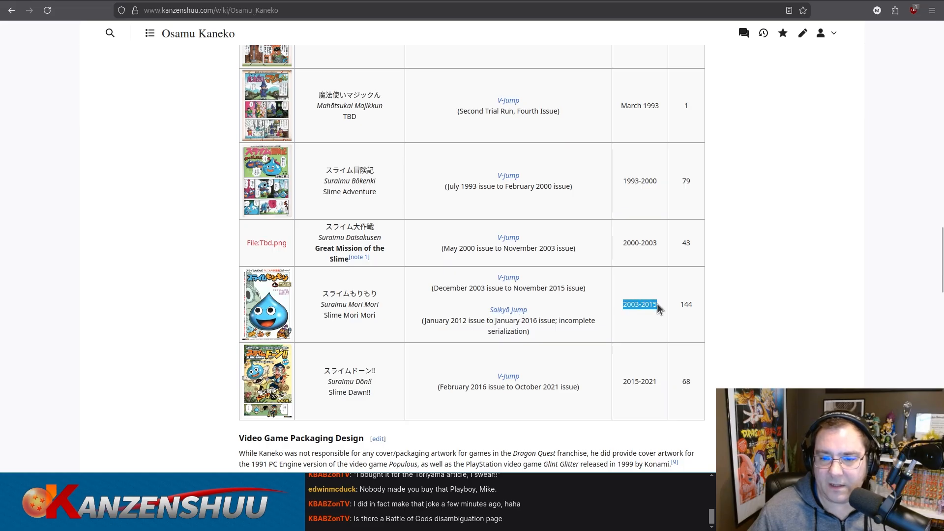
{"action": "left_click", "coordinate": [657, 304]}
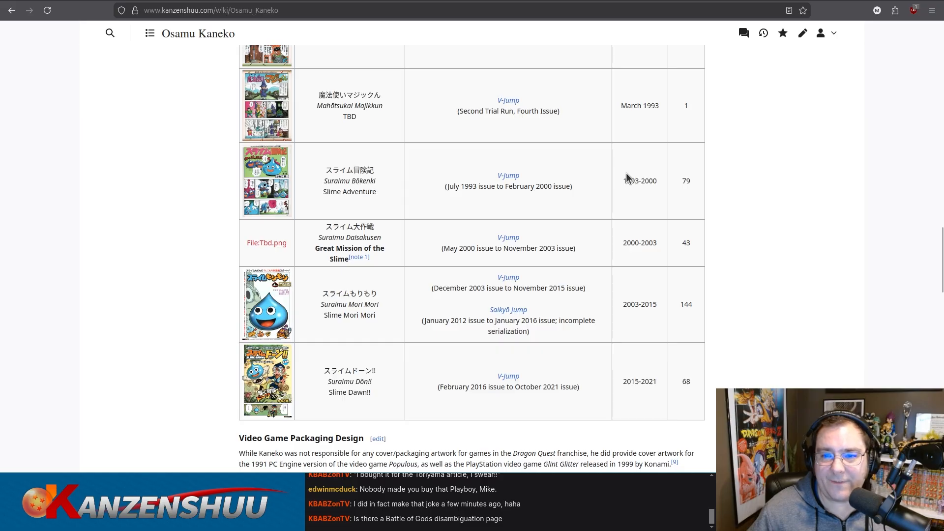
{"action": "left_click_drag", "start_coordinate": [626, 183], "coordinate": [633, 301]}
{"action": "left_click", "coordinate": [639, 303]}
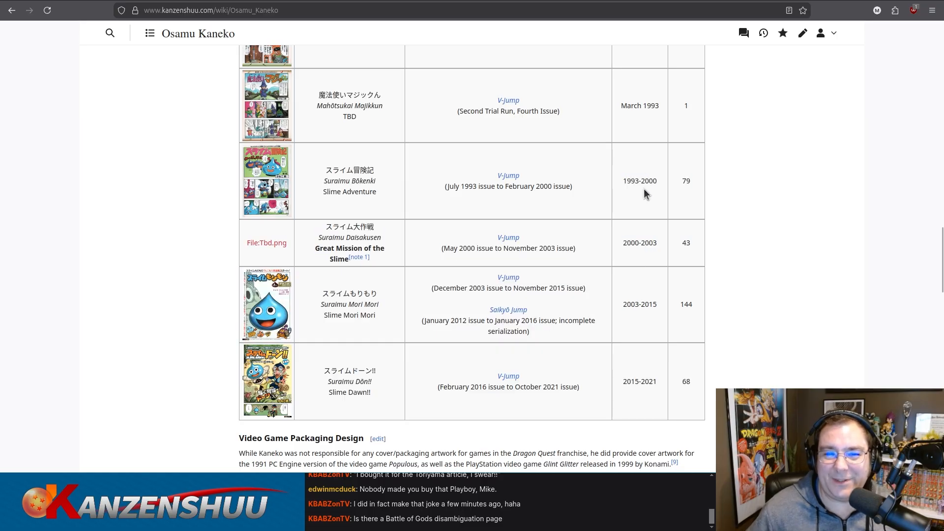
{"action": "scroll", "coordinate": [645, 203], "scroll_direction": "down", "scroll_amount": 2}
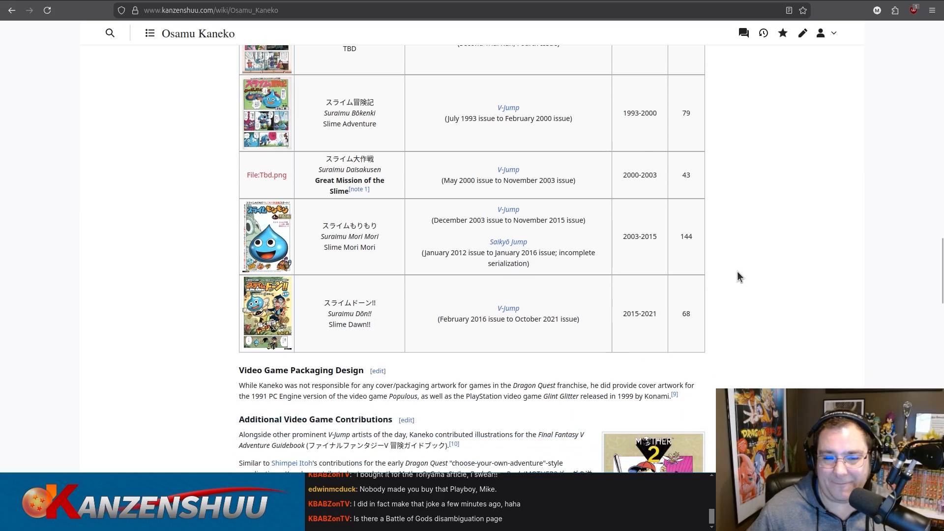
{"action": "scroll", "coordinate": [758, 268], "scroll_direction": "down", "scroll_amount": 10}
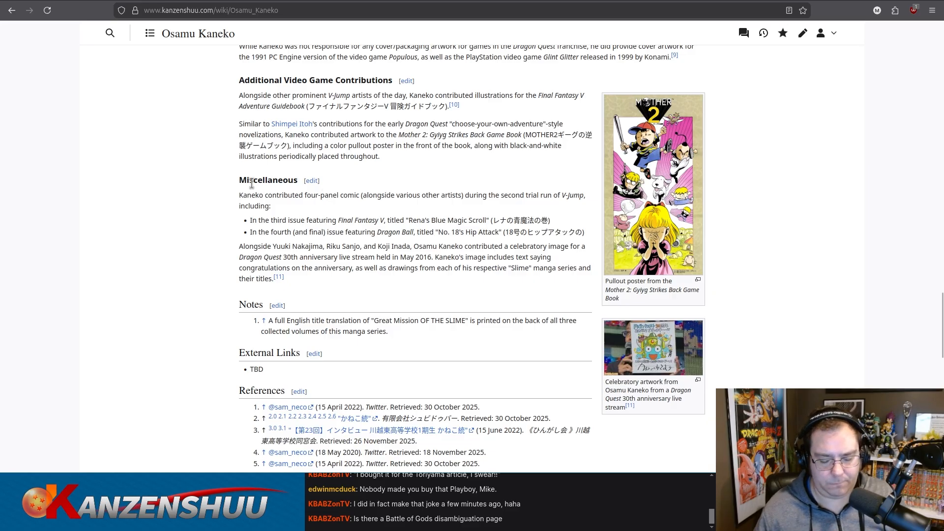
Open the main Kanzenshuu website's FAQs page at kanzenshuu.com/faqs in a new tab.
{"action": "key", "text": "ctrl+shift+p"}
{"action": "type", "text": "kanzenshuu.com/faq"}
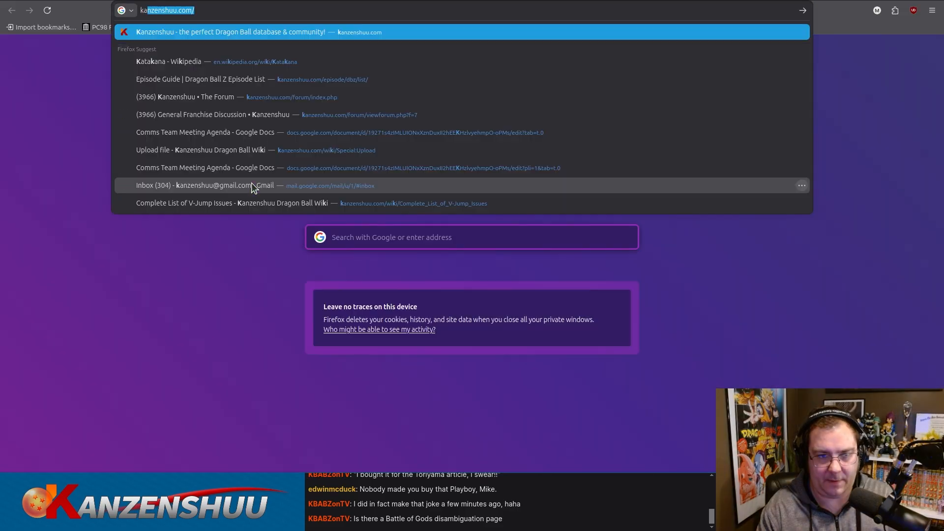
{"action": "type", "text": "s/"}
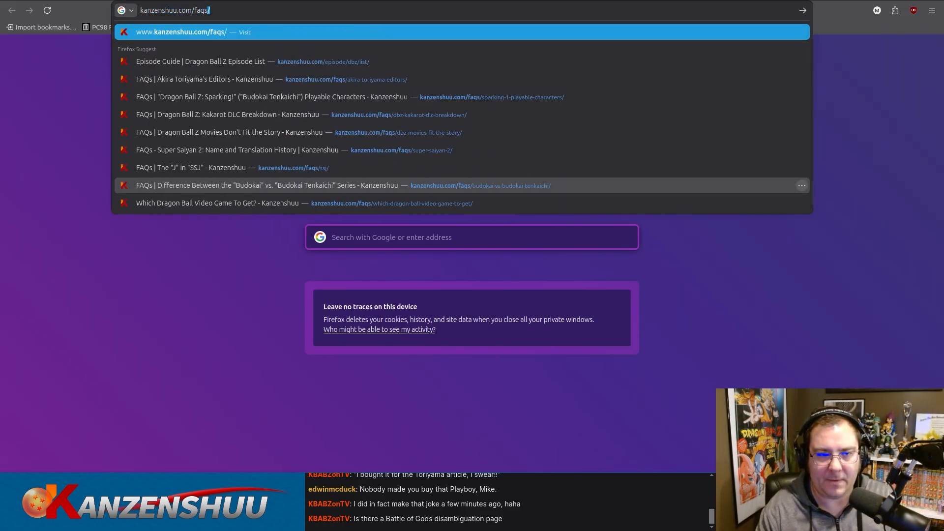
{"action": "key", "text": "Return"}
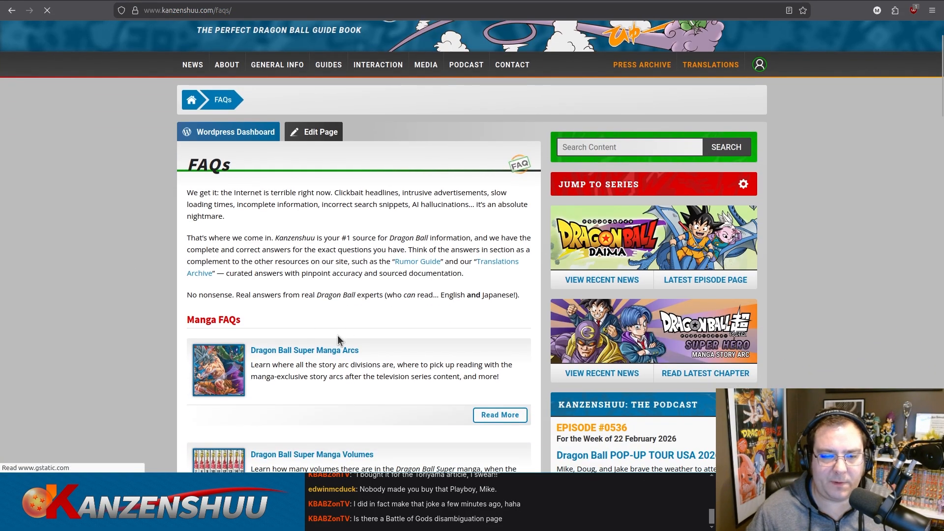
Open the Dragon Ball Super Manga Arcs FAQ and read its breakdown of story arcs and chapters.
{"action": "scroll", "coordinate": [325, 344], "scroll_direction": "down", "scroll_amount": 3}
{"action": "left_click", "coordinate": [315, 351]}
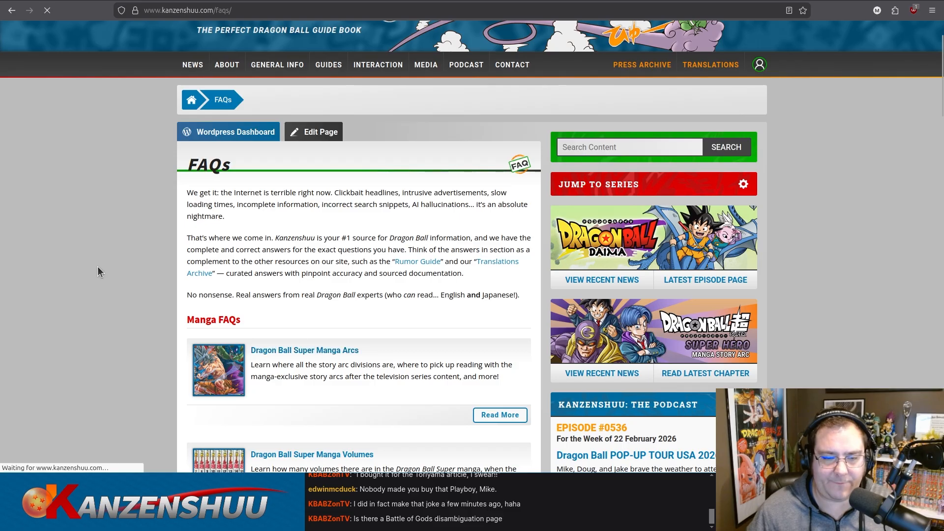
{"action": "scroll", "coordinate": [134, 266], "scroll_direction": "down", "scroll_amount": 4}
{"action": "scroll", "coordinate": [135, 266], "scroll_direction": "down", "scroll_amount": 3}
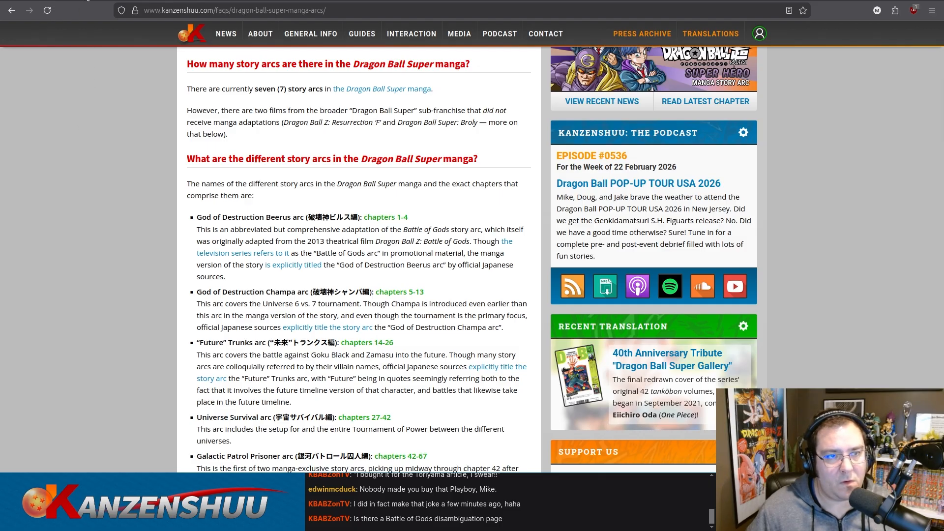
Return to the Osamu Kaneko wiki article and go back to its beginning.
{"action": "key", "text": "ctrl+Tab"}
{"action": "key", "text": "ctrl+Tab"}
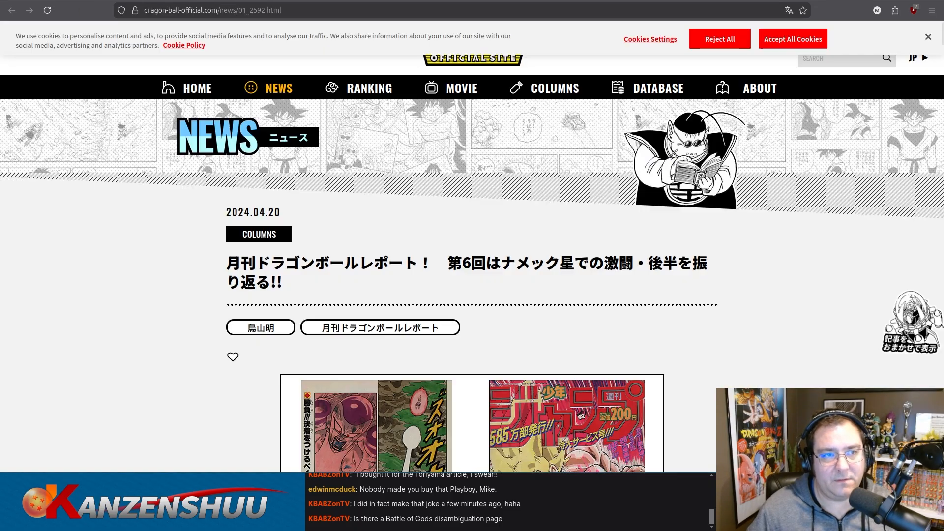
{"action": "key", "text": "ctrl+Tab"}
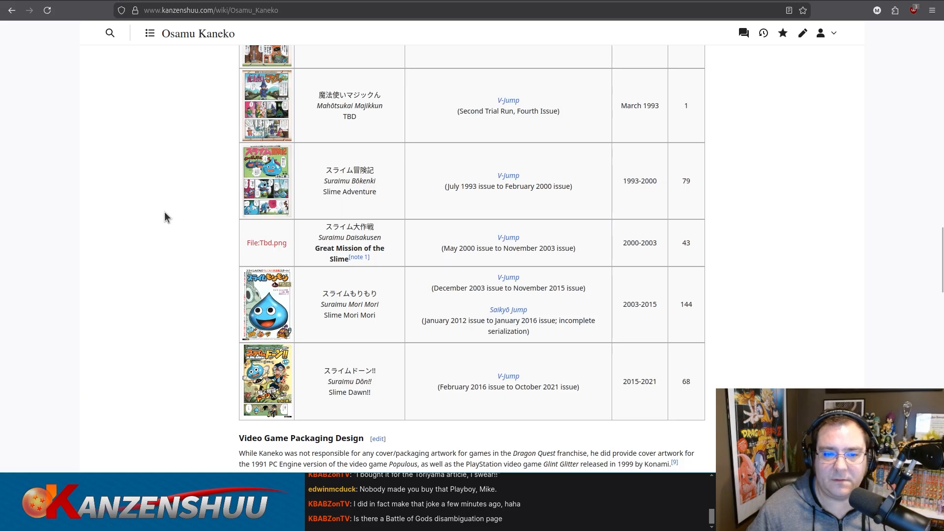
{"action": "key", "text": "Home"}
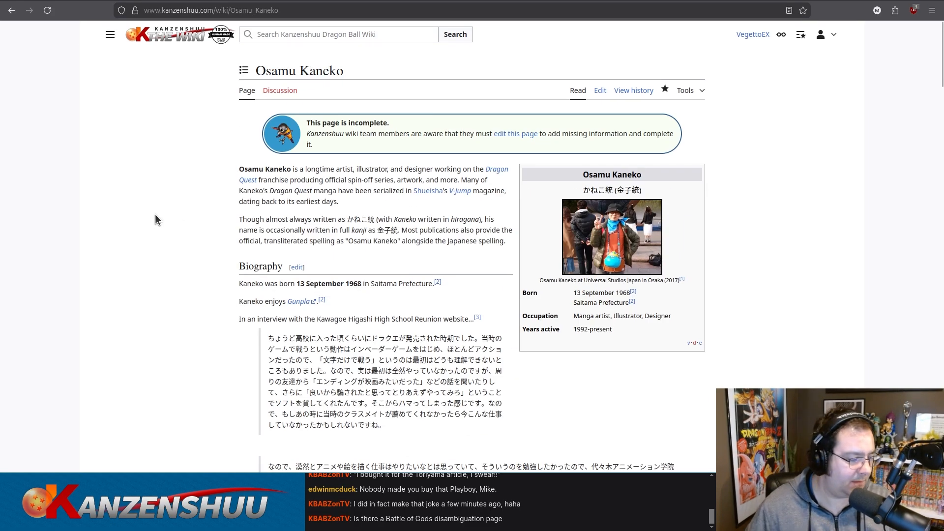